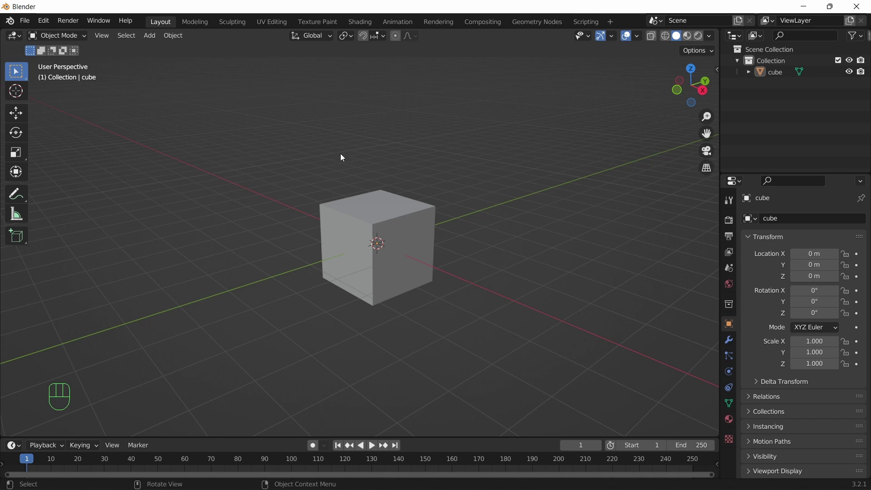
left_click(149, 37)
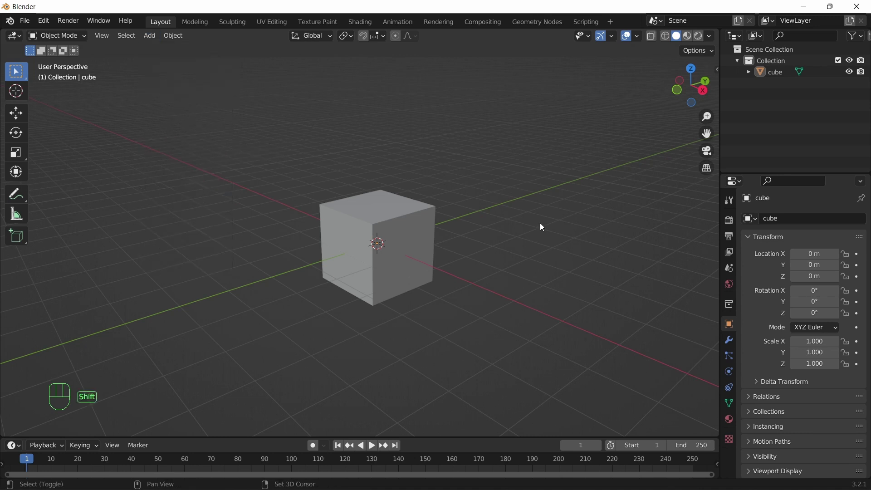
key("shift+a")
mouse_move(541, 226)
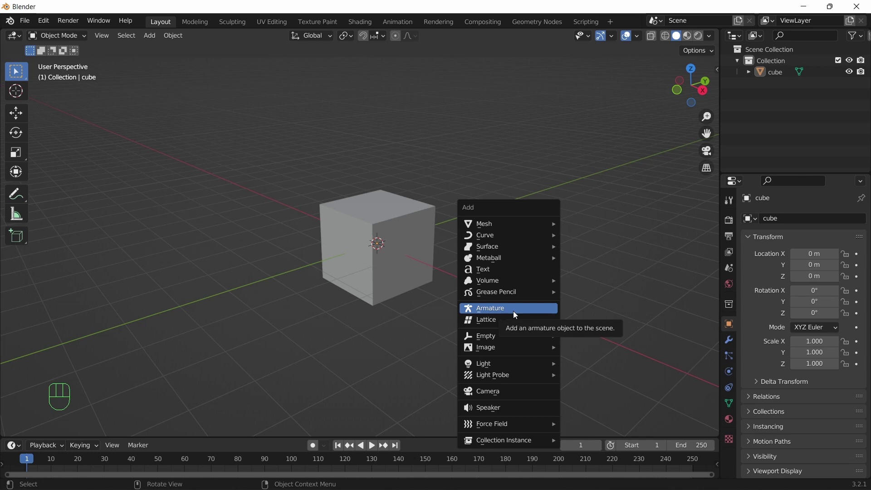
- Select the cube, switch to the front orthographic view, and add an armature at the cube's centre
left_click(399, 216)
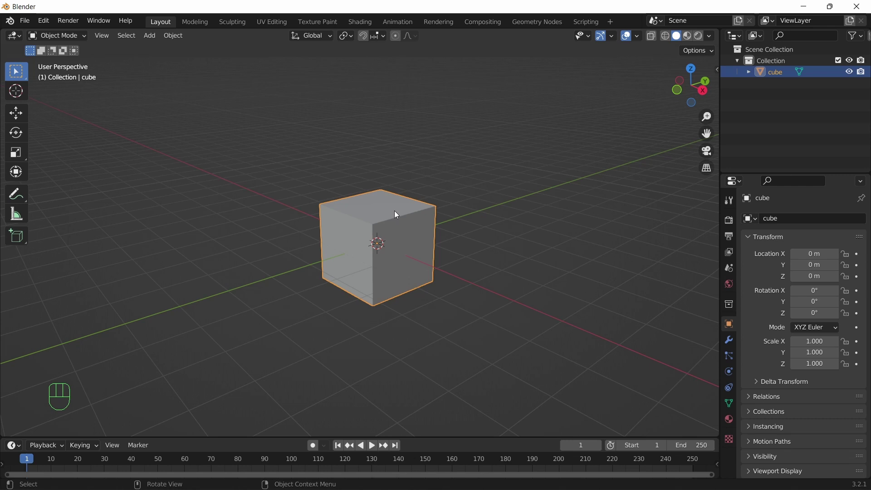
key("KP_1")
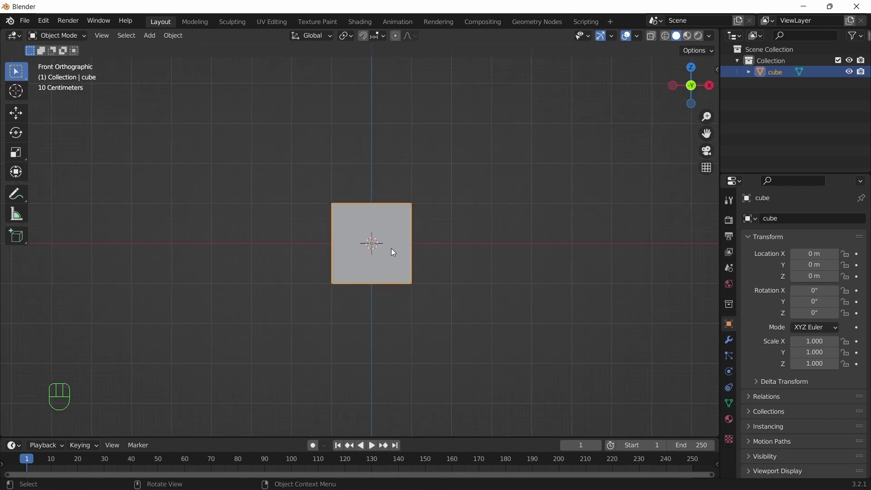
scroll(392, 253, "up", 2)
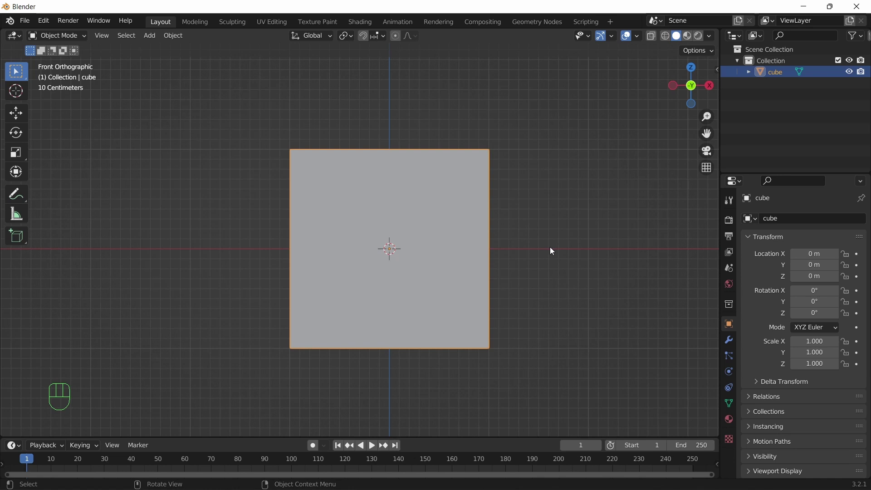
key("shift+a")
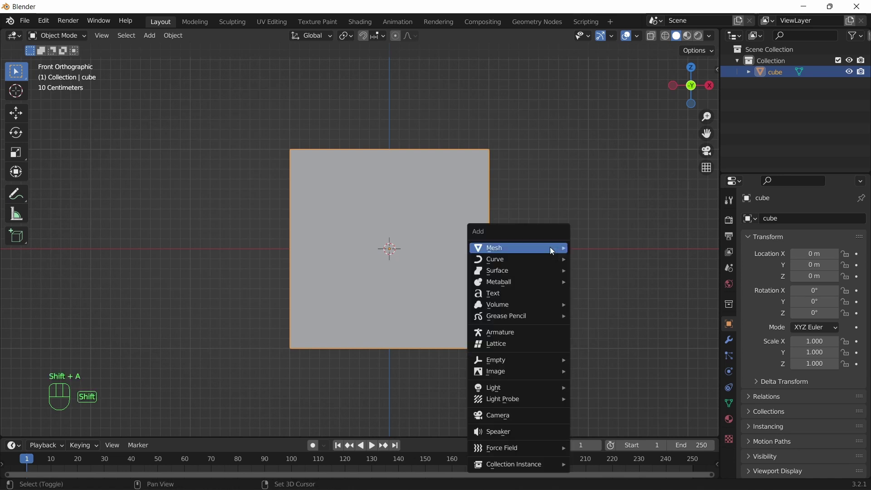
mouse_move(550, 247)
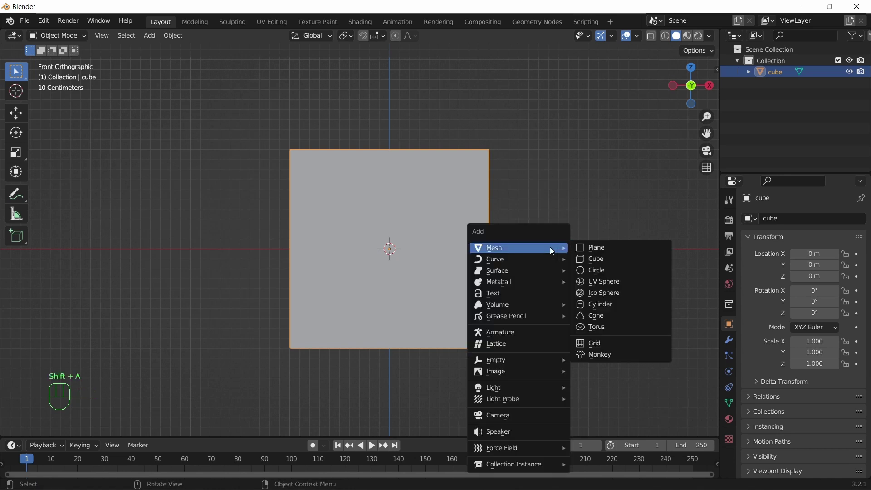
left_click(506, 334)
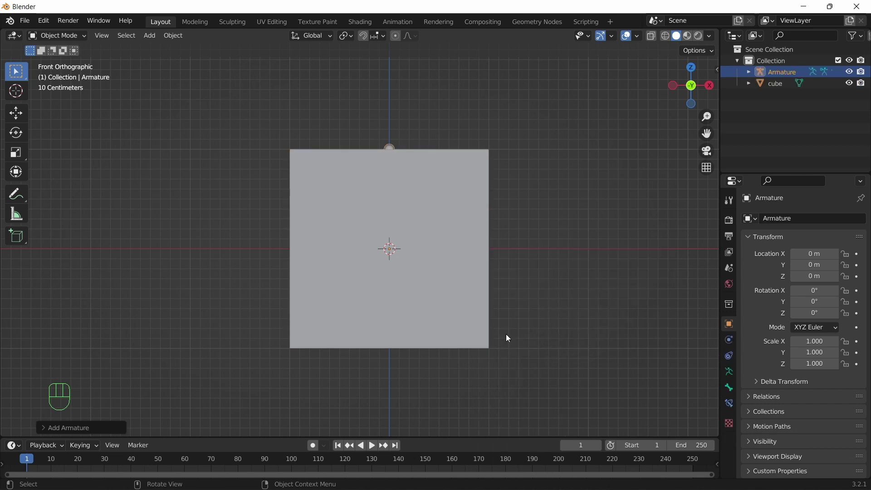
- Enable In Front in the armature's viewport display settings so its bone draws over the cube
left_click(732, 378)
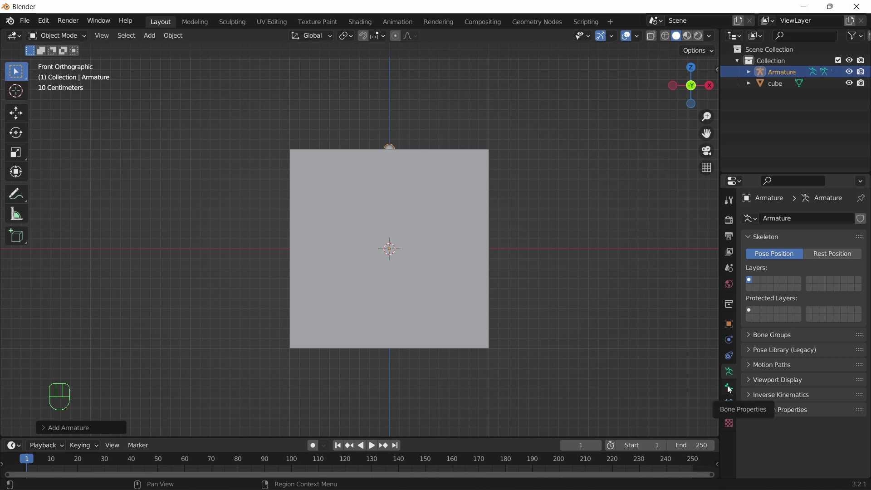
left_click(729, 388)
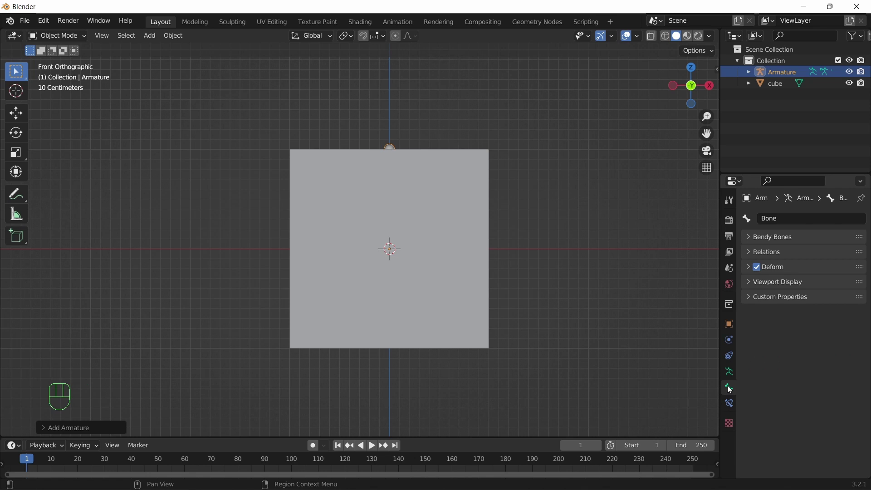
left_click(730, 372)
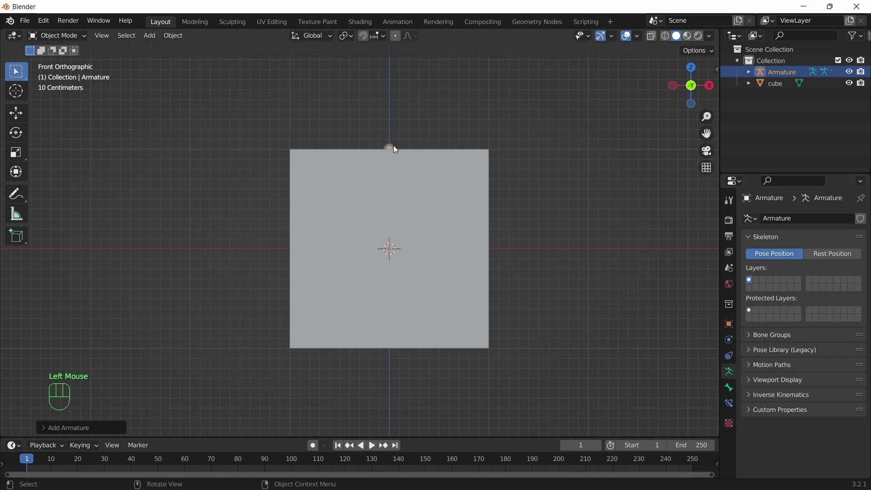
middle_click_drag(541, 187, 534, 205)
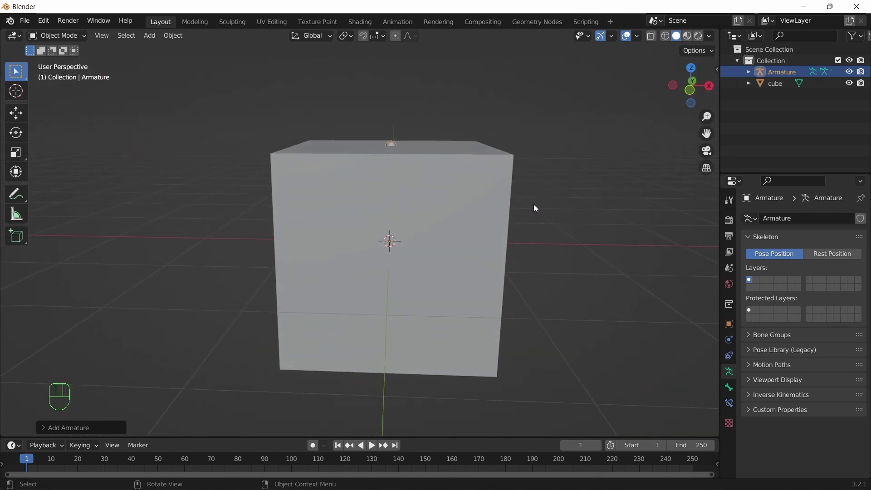
scroll(536, 210, "down", 3)
mouse_move(557, 206)
middle_mouse_down()
mouse_move(449, 218)
mouse_move(542, 208)
middle_mouse_up()
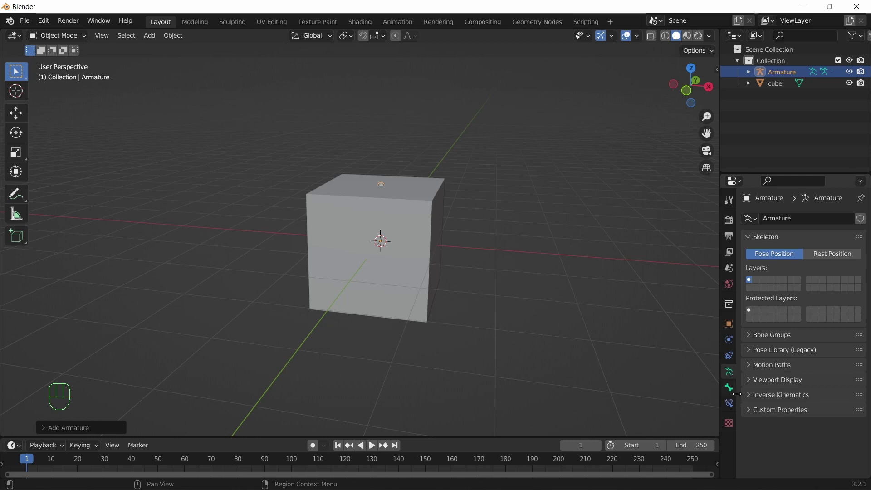
left_click(752, 381)
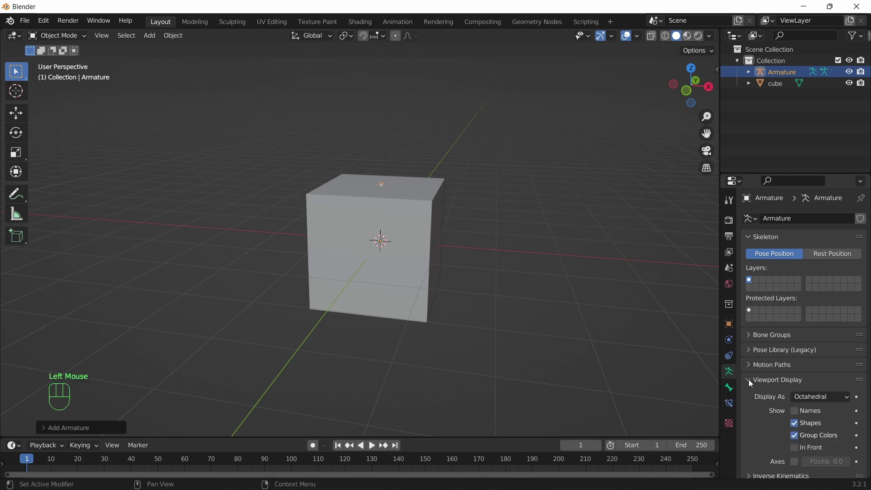
left_click(794, 448)
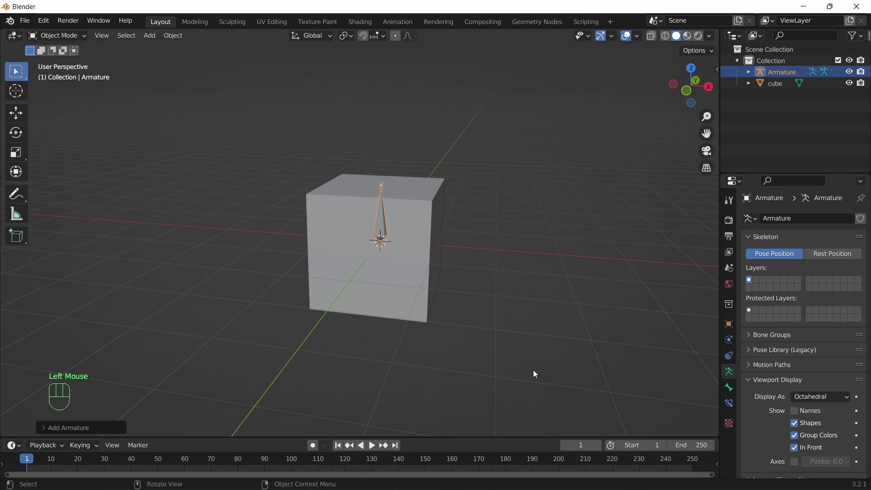
- Preview the armature's bone displayed as Stick, B-Bone, Envelope and Wire, and restore the Octahedral display type
middle_click_drag(494, 217, 478, 238)
scroll(482, 250, "up", 2)
scroll(483, 254, "up", 1)
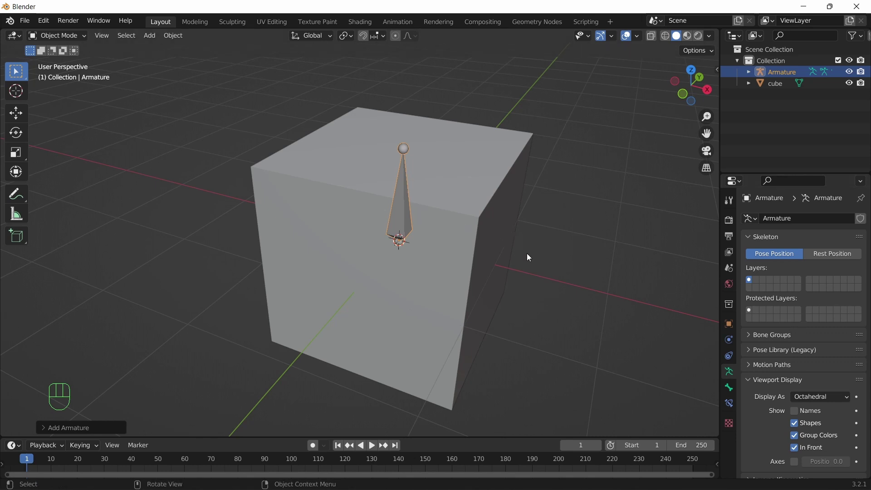
scroll(799, 373, "down", 2)
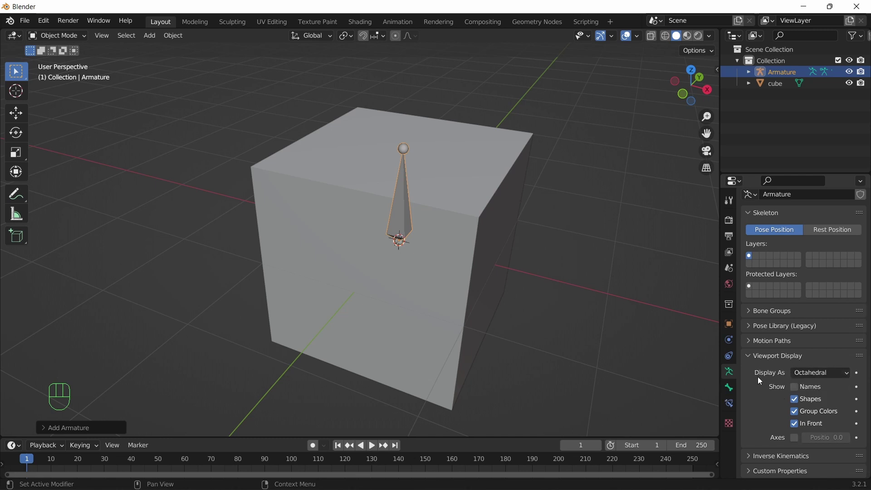
left_click(813, 372)
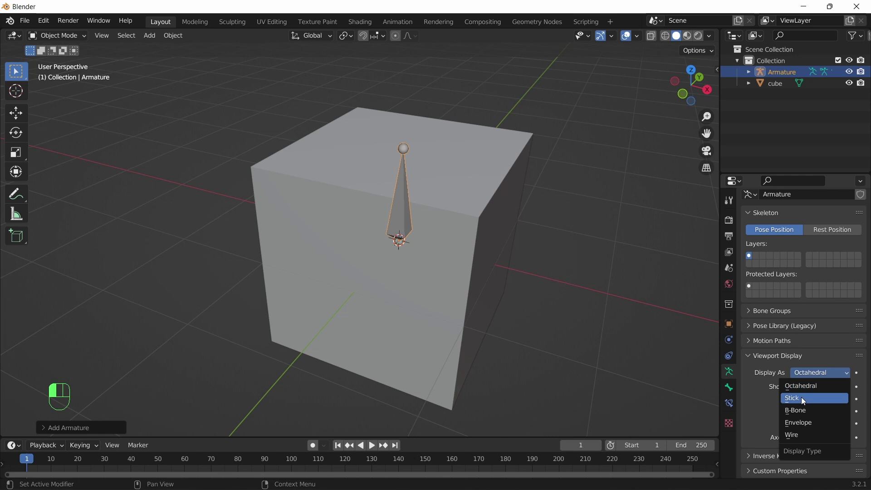
left_click(801, 398)
left_click(822, 373)
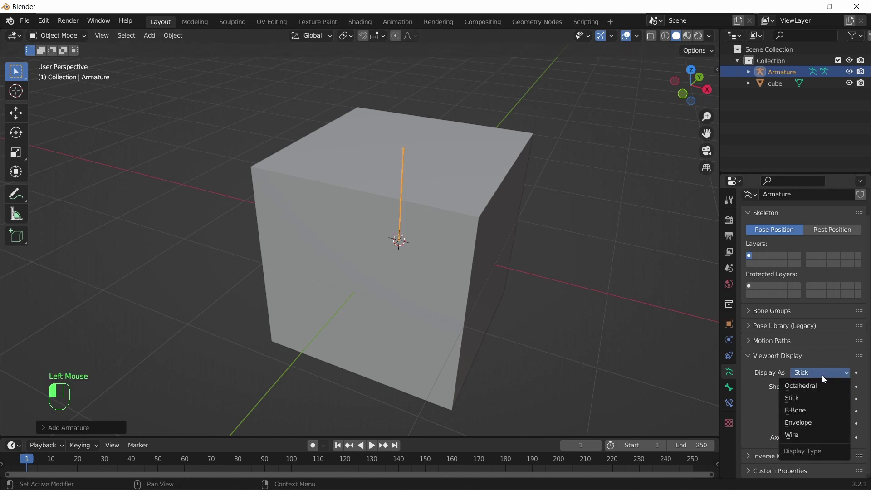
left_click(810, 414)
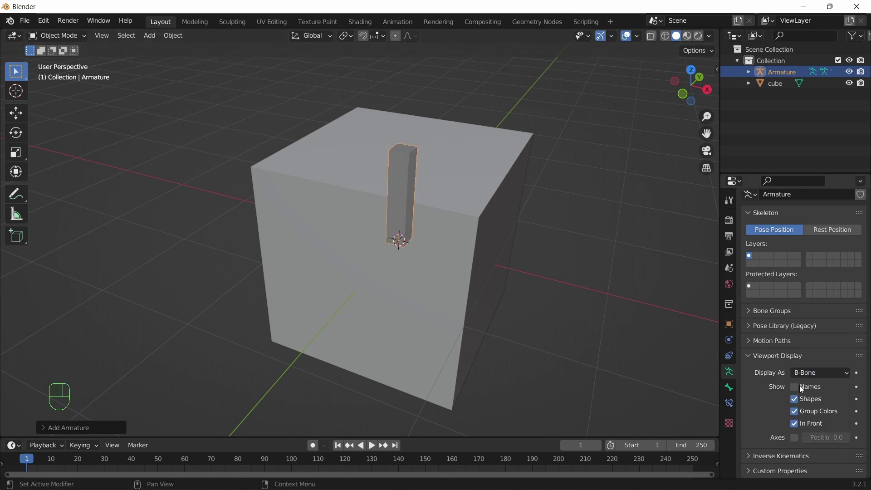
left_click(811, 373)
left_click(801, 425)
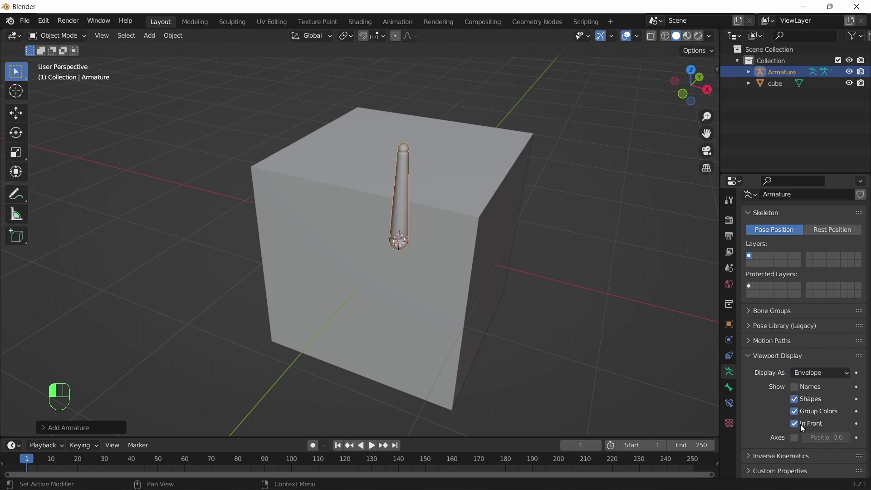
left_click(803, 373)
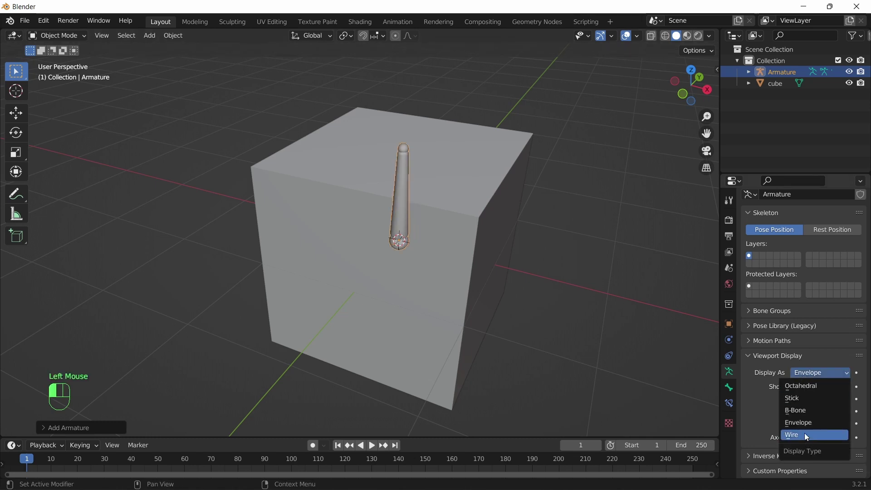
left_click(804, 434)
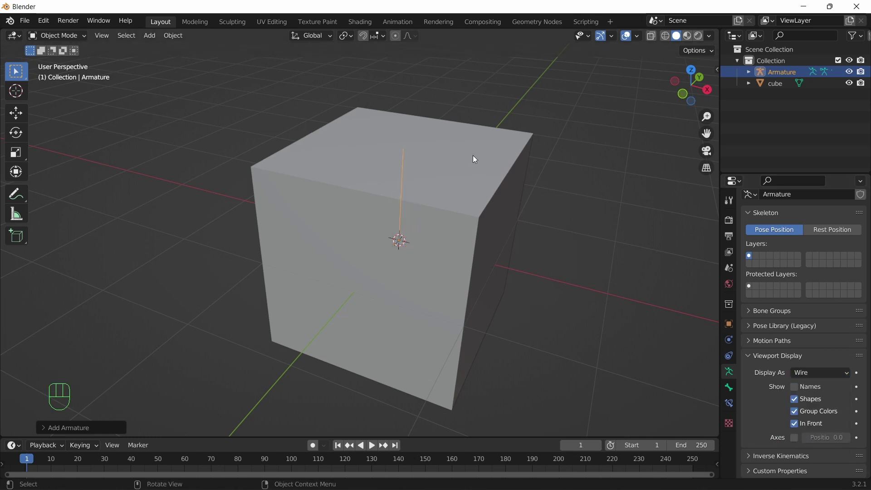
left_click(816, 374)
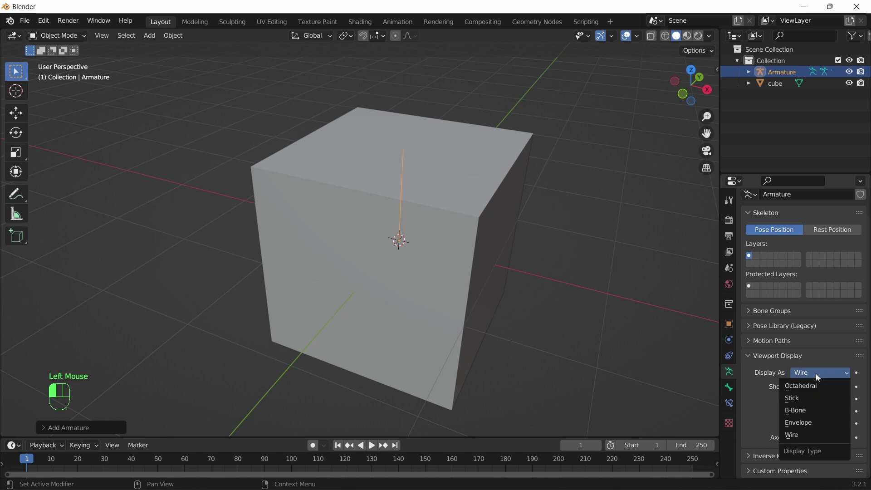
left_click(790, 388)
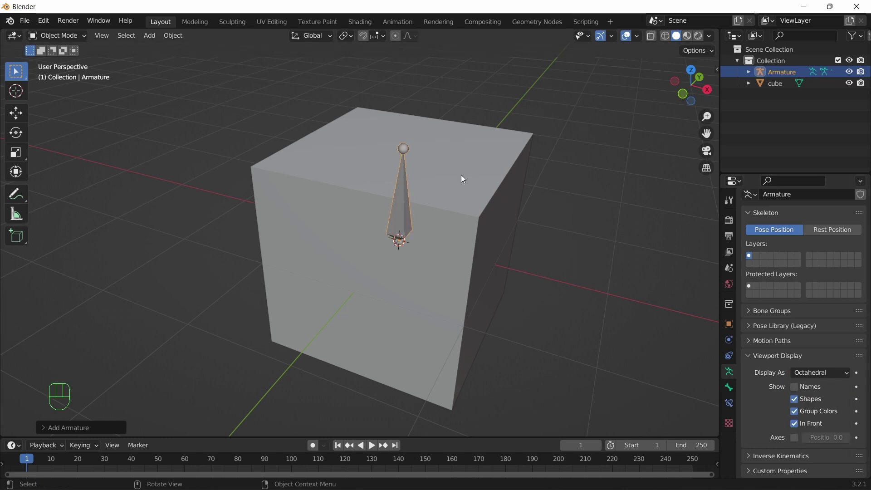
- View the armature from the front and try selecting the bone's body and tip separately in Object Mode
middle_click_drag(444, 197, 489, 193)
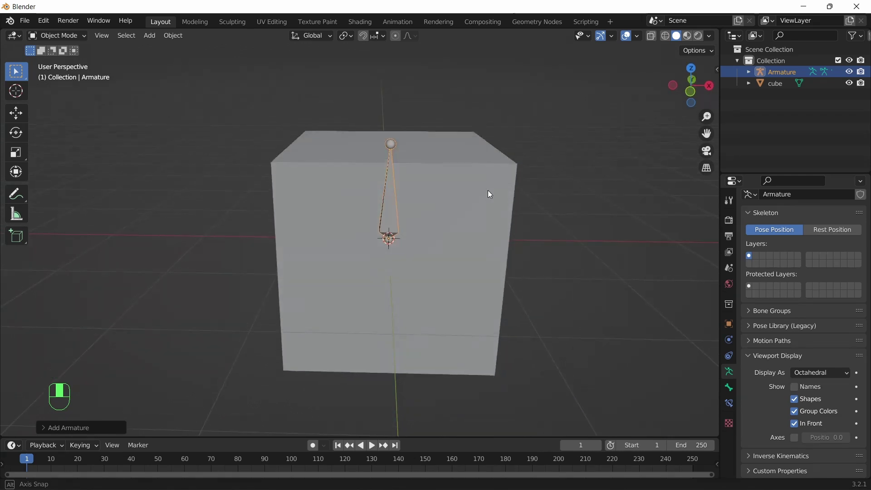
scroll(467, 166, "up", 3)
middle_click_drag(468, 165, 501, 168)
key("KP_1")
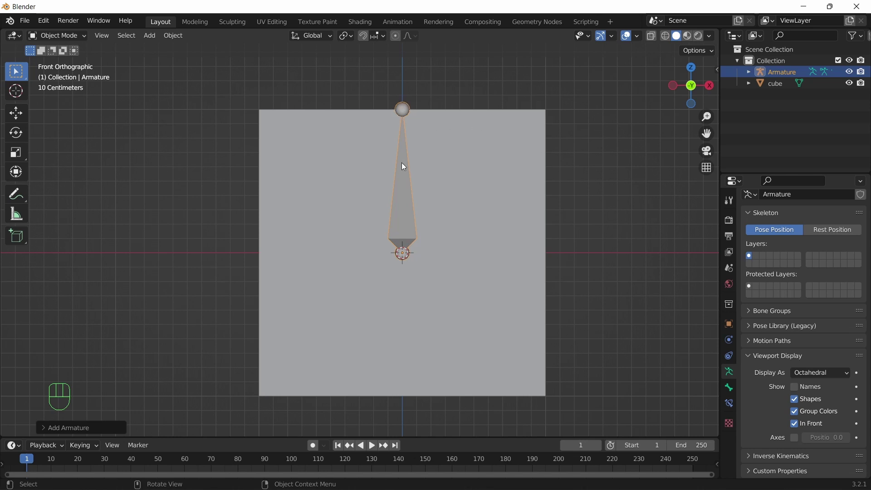
left_click(408, 233)
left_click(403, 121)
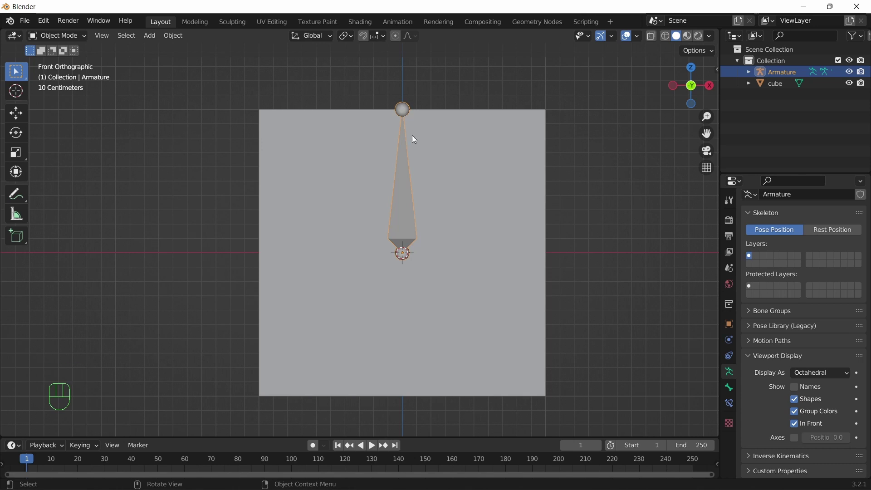
- In Edit Mode, select the bone's base joint, its whole body and its tip one after another, and return to Object Mode
left_click(67, 33)
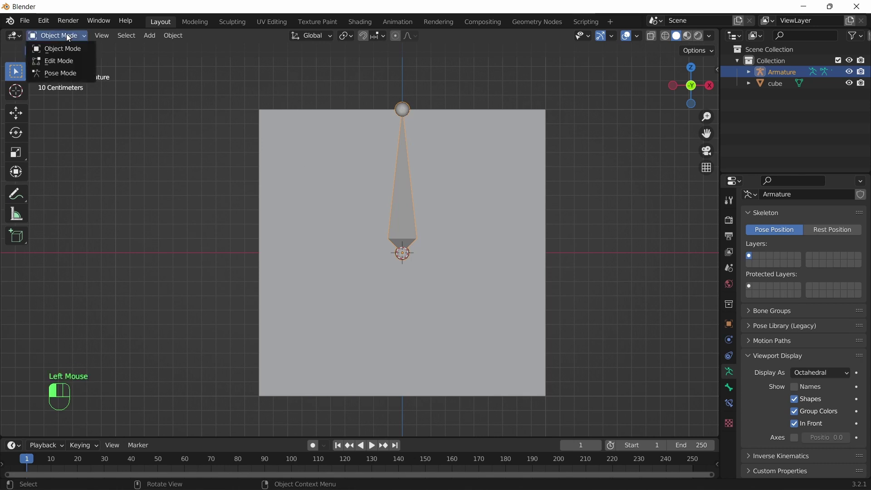
left_click(58, 59)
left_click(405, 187)
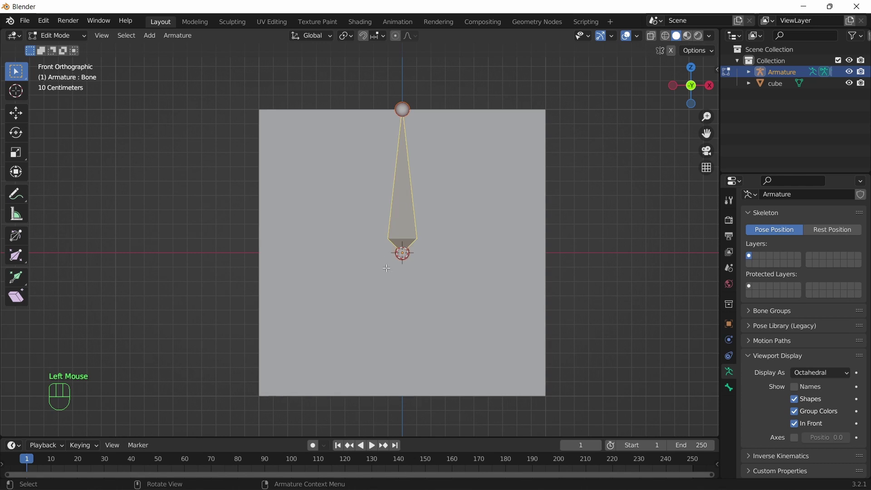
left_click(418, 258)
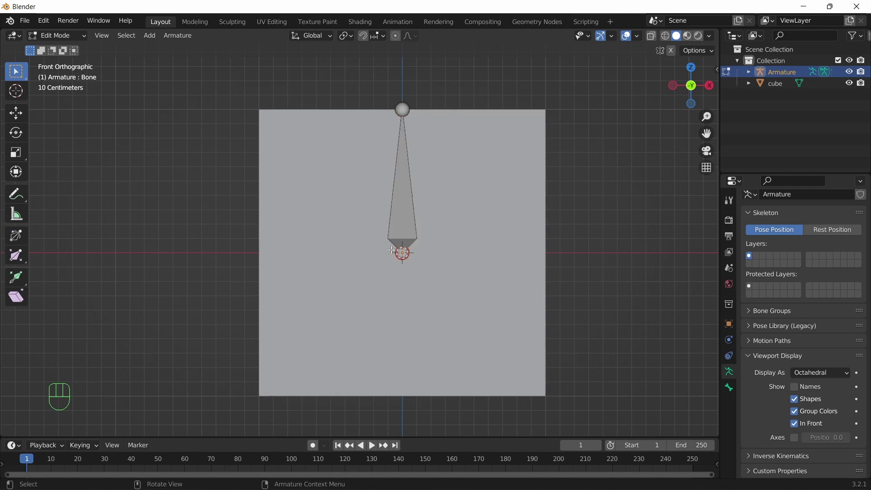
left_click(405, 207)
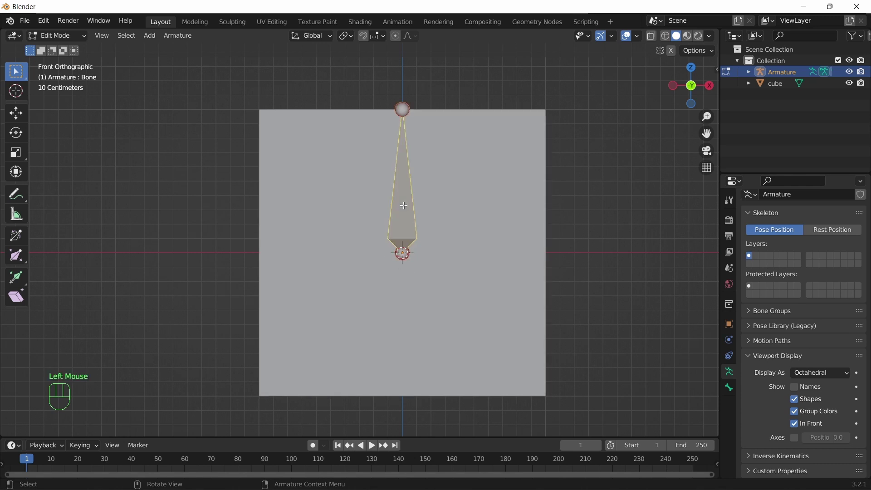
left_click(405, 107)
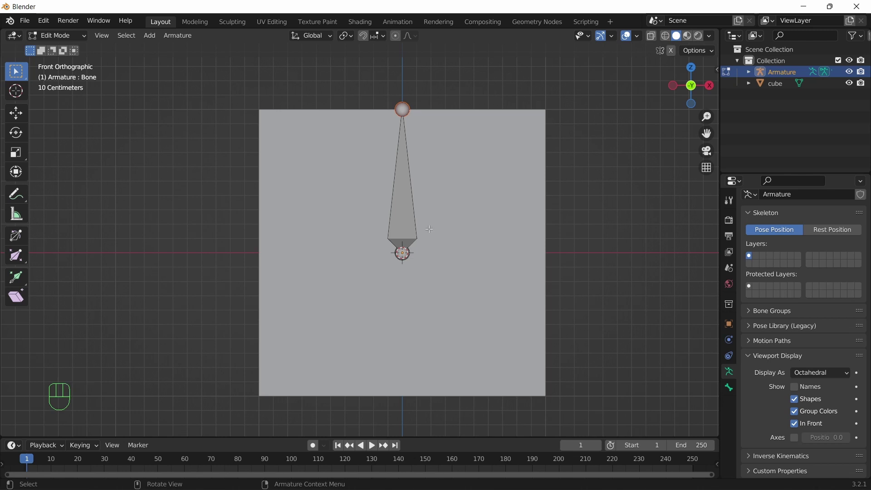
left_click(59, 36)
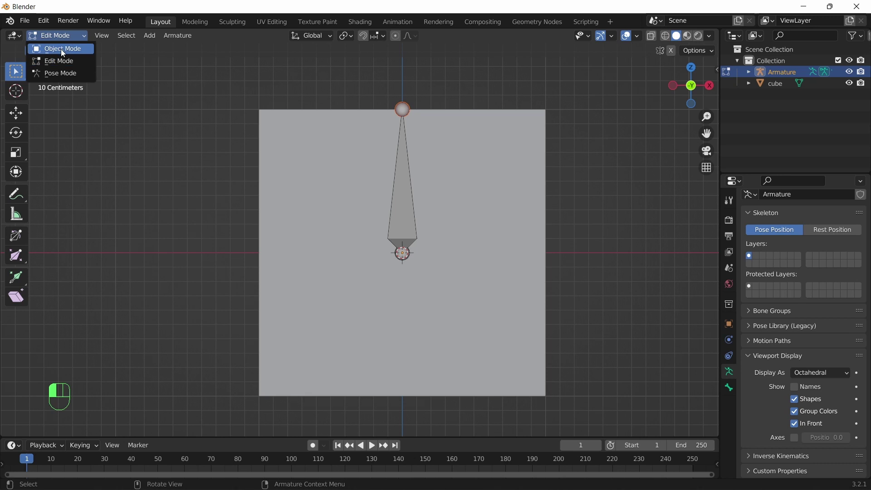
left_click(55, 49)
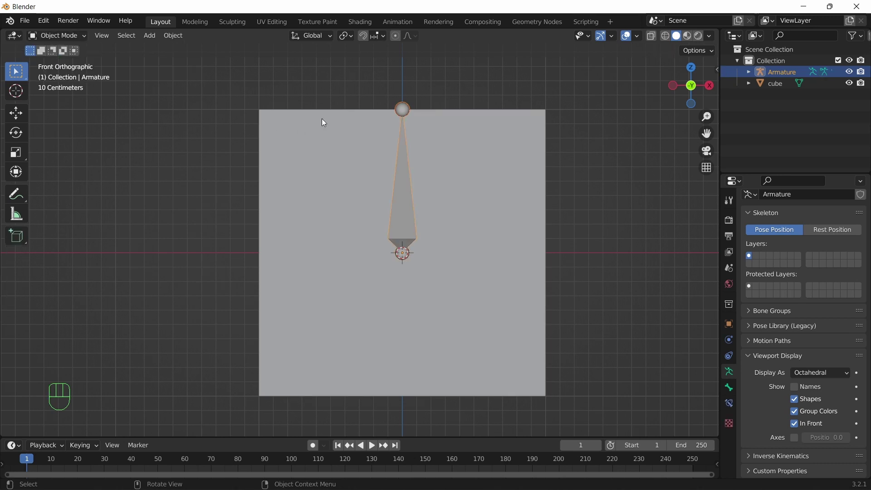
- Compare the interaction modes offered for the armature with those offered for the cube
left_click(300, 113)
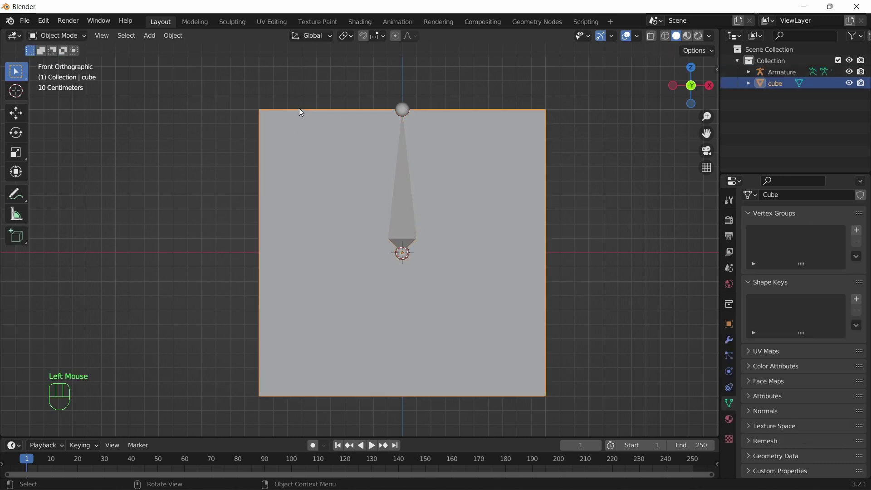
left_click(407, 108)
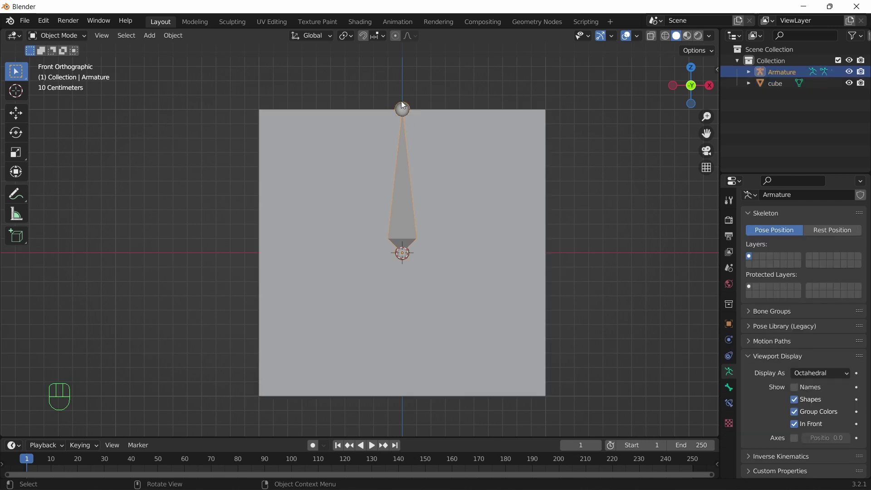
left_click(80, 35)
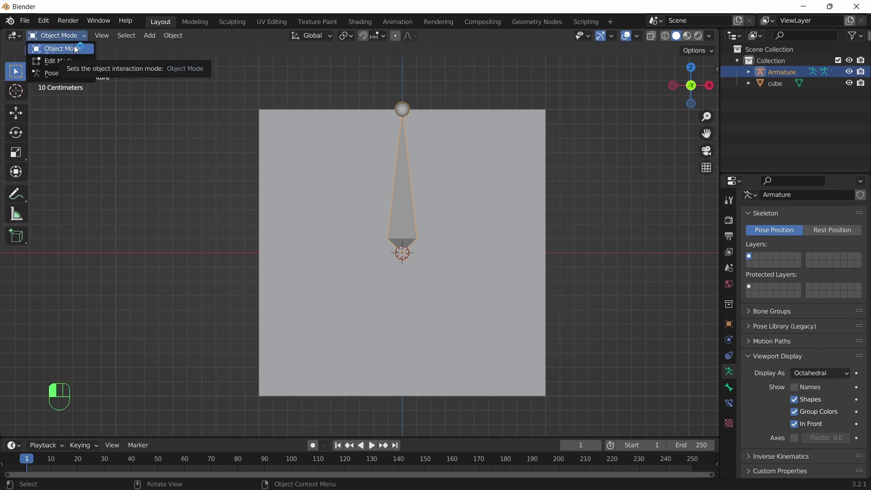
left_click(314, 89)
left_click(299, 138)
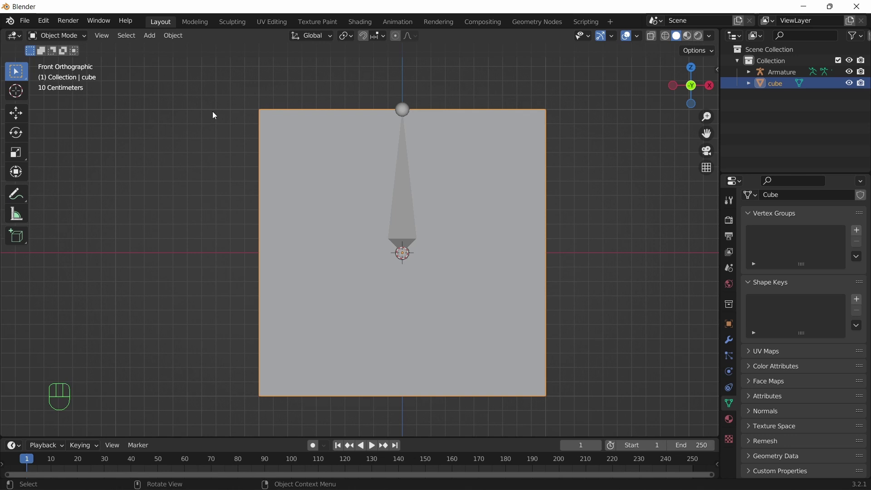
left_click(71, 34)
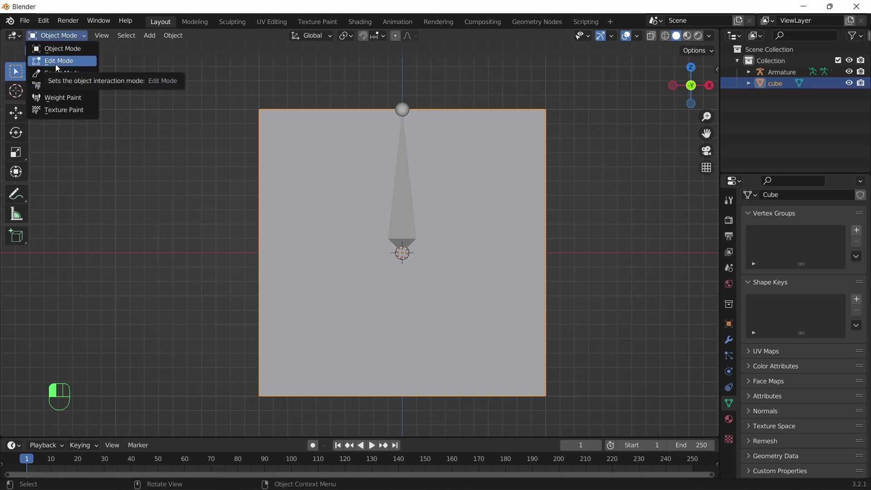
left_click(56, 37)
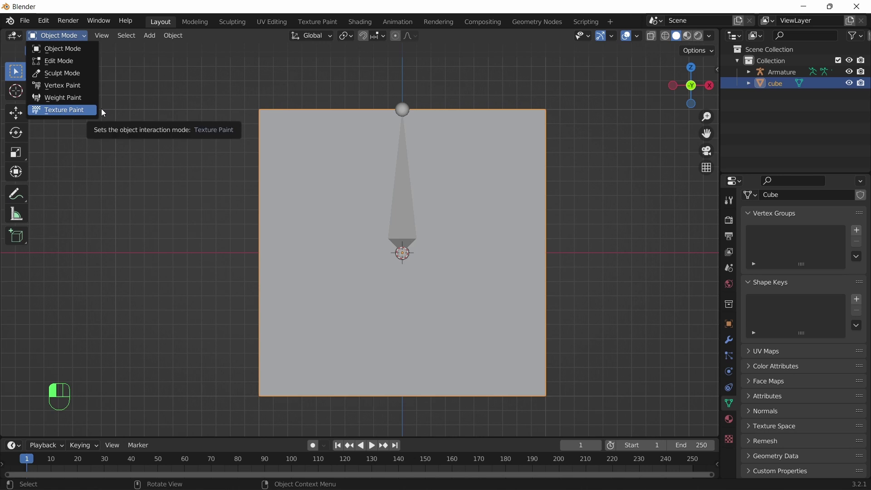
left_click(78, 37)
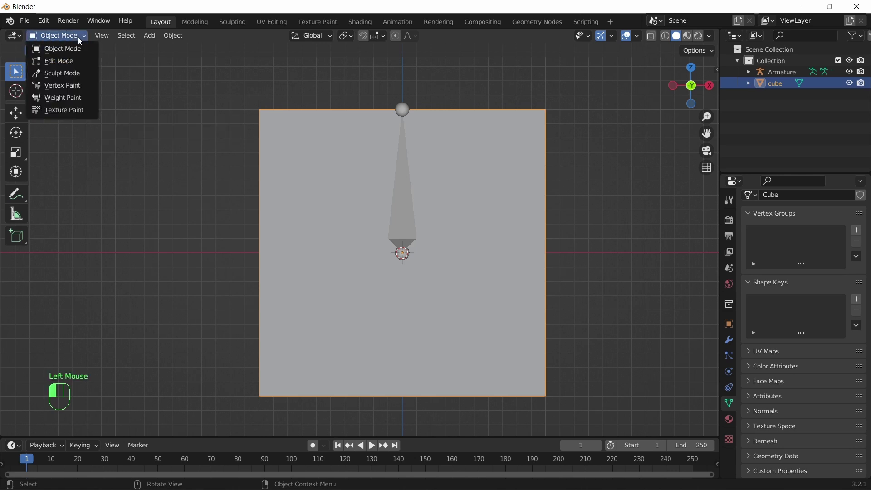
- Select the armature and review its Object, Edit and Pose modes, staying in Object Mode
left_click(405, 109)
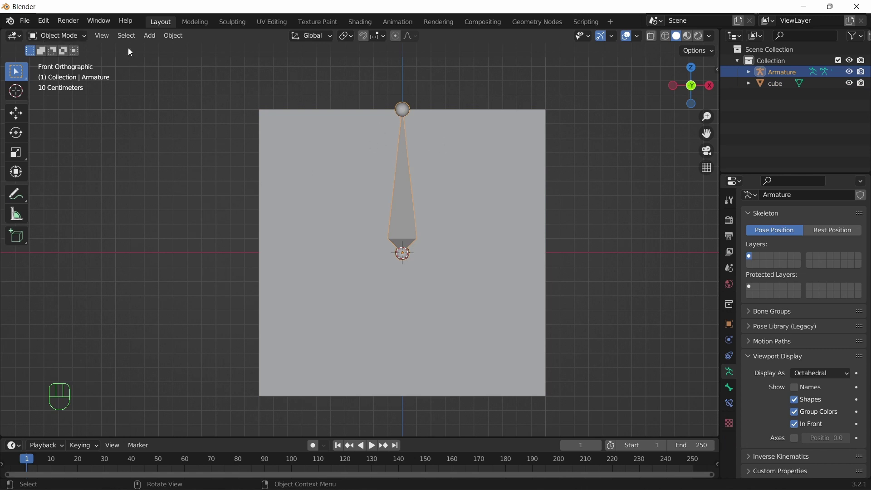
left_click(81, 34)
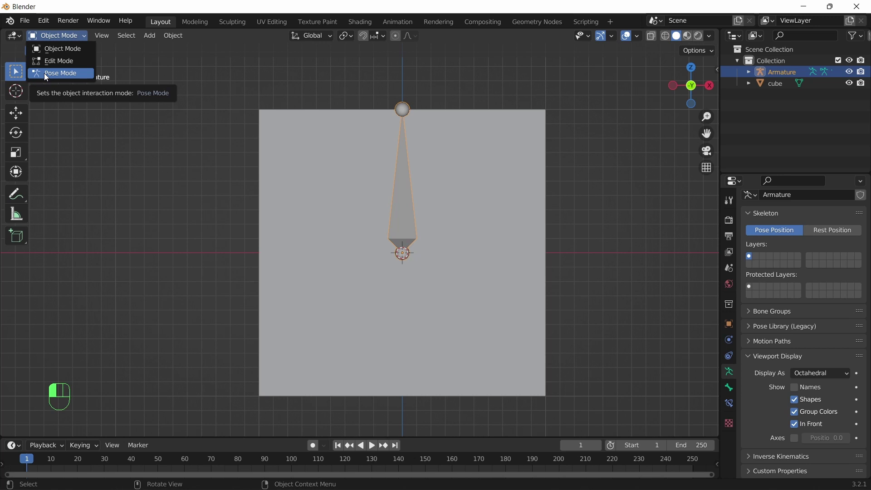
left_click(60, 49)
left_click(384, 120)
left_click(466, 124)
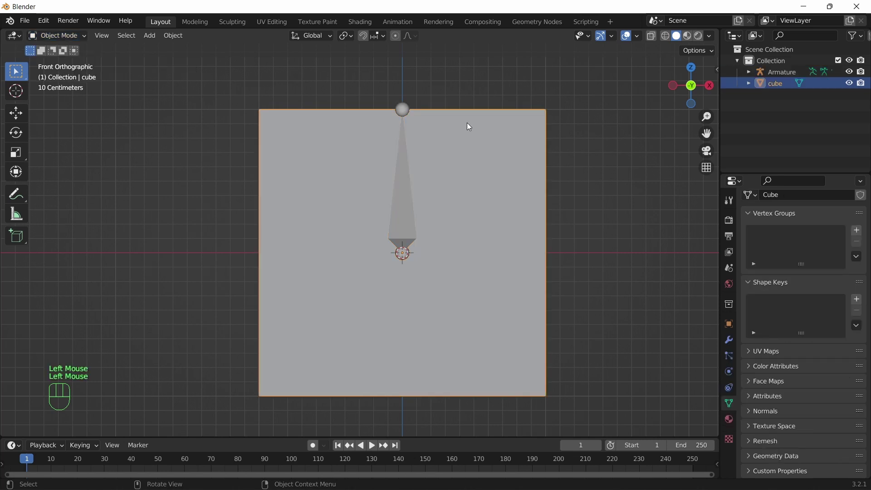
- Put the armature into Edit Mode and select the bone's base joint, body and tip one after another
left_click(403, 110)
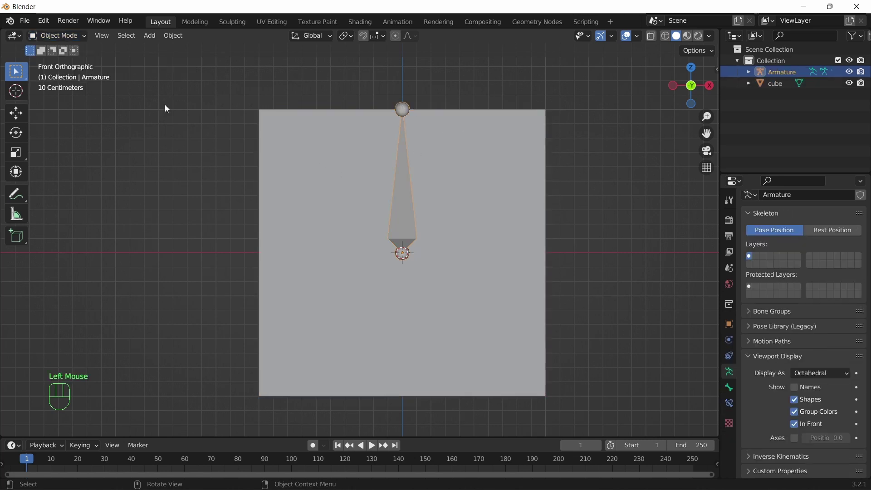
left_click(68, 32)
left_click(51, 61)
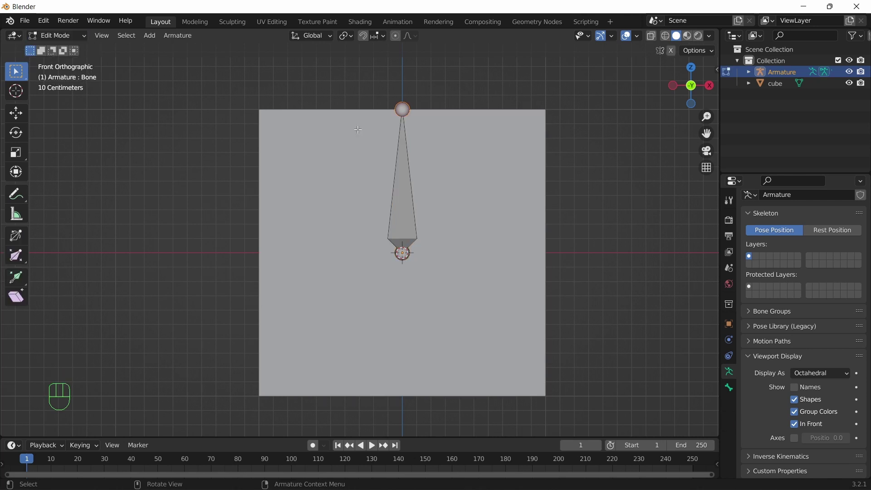
left_click(401, 255)
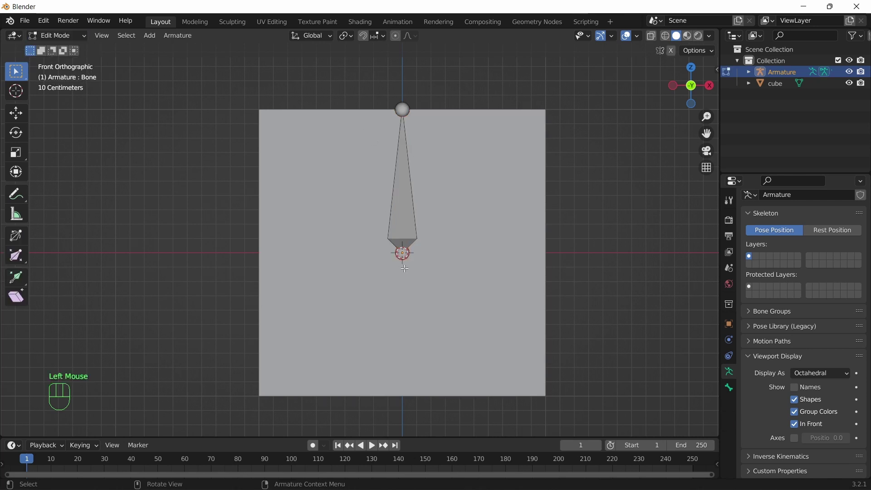
left_click(400, 221)
left_click(443, 196)
- Extrude a second bone about 1 m straight up from the first bone's tip
middle_click_drag(611, 136, 599, 294, "shift")
scroll(475, 269, "down", 1)
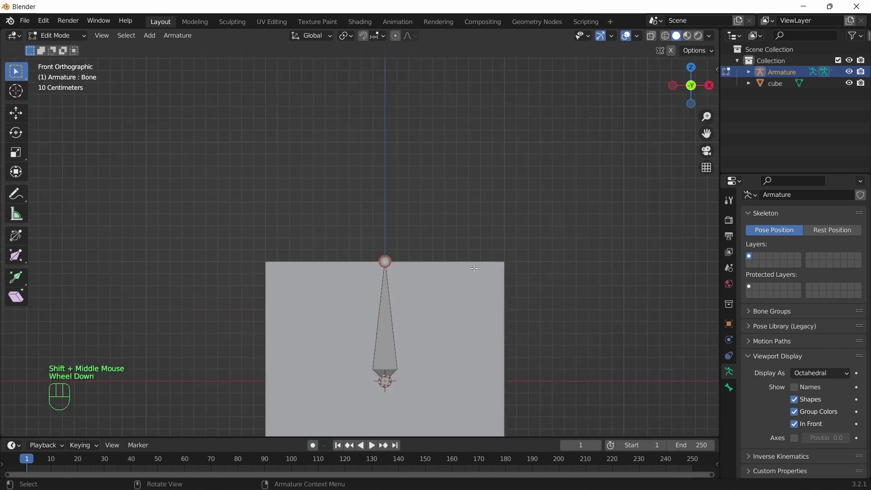
scroll(420, 193, "down", 2)
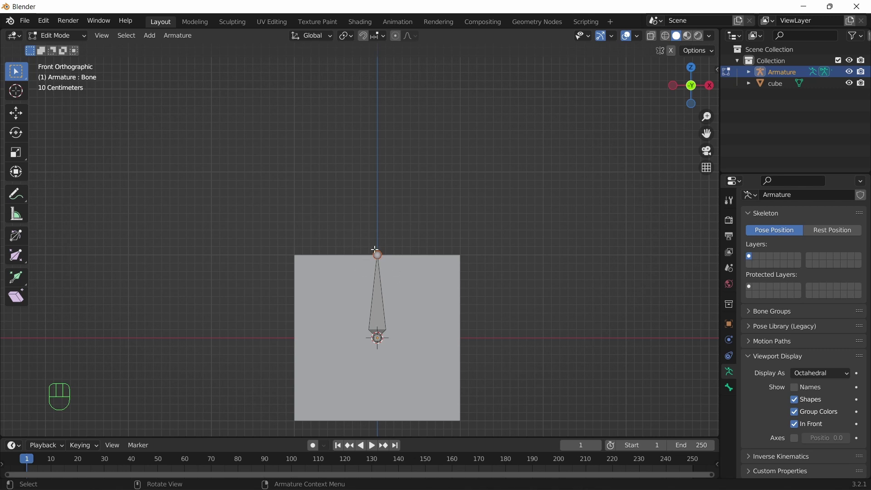
key("e")
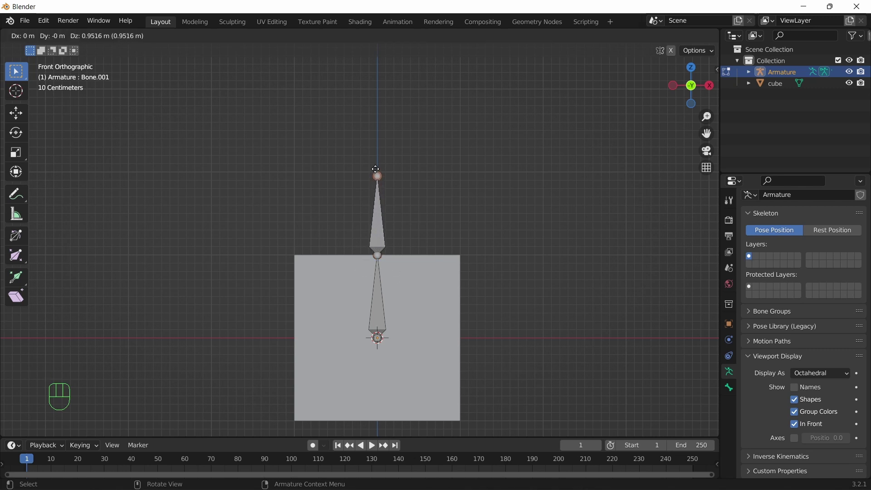
left_click(375, 166)
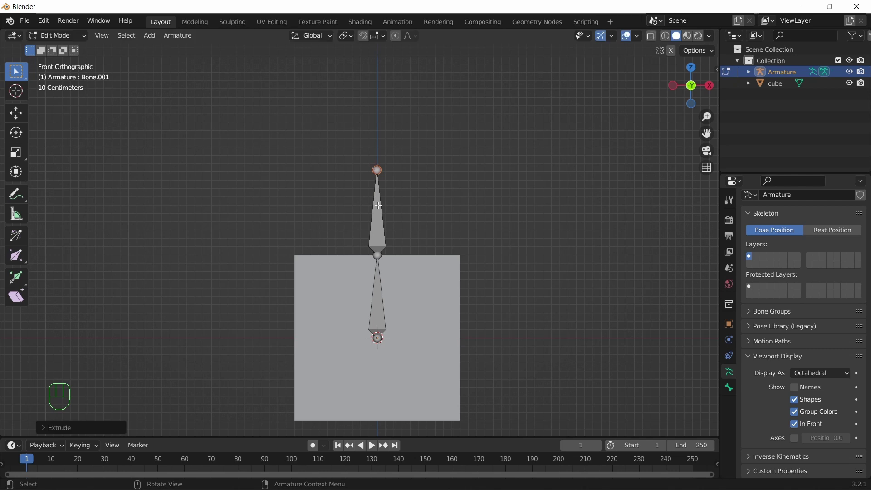
- Extrude a third bone about 1.1 m from the first bone's base joint, diagonally down to the cube's right side
left_click(379, 339)
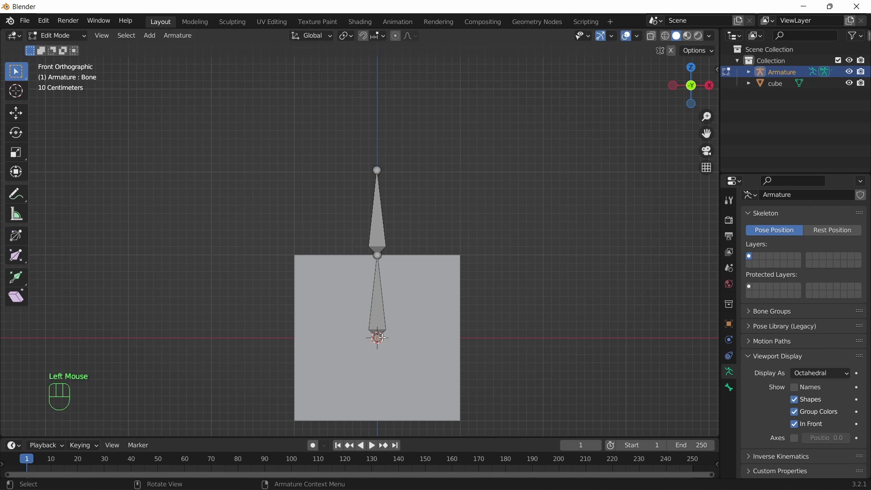
key("e")
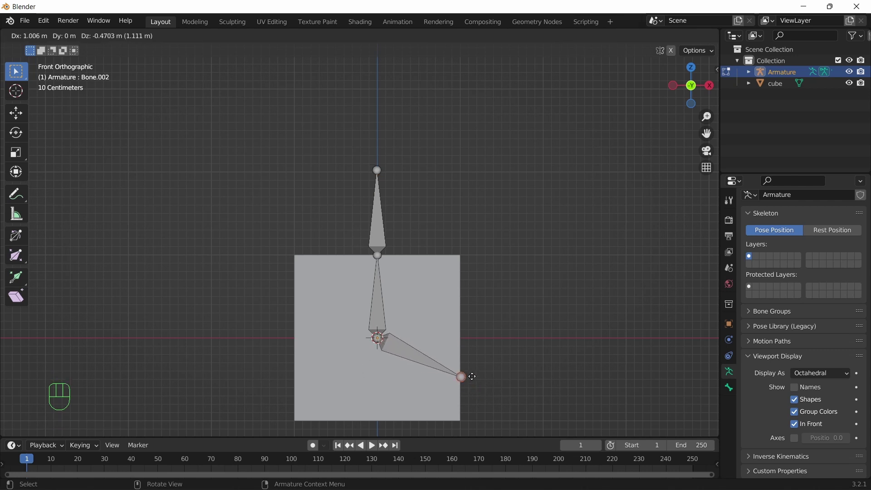
left_click(471, 379)
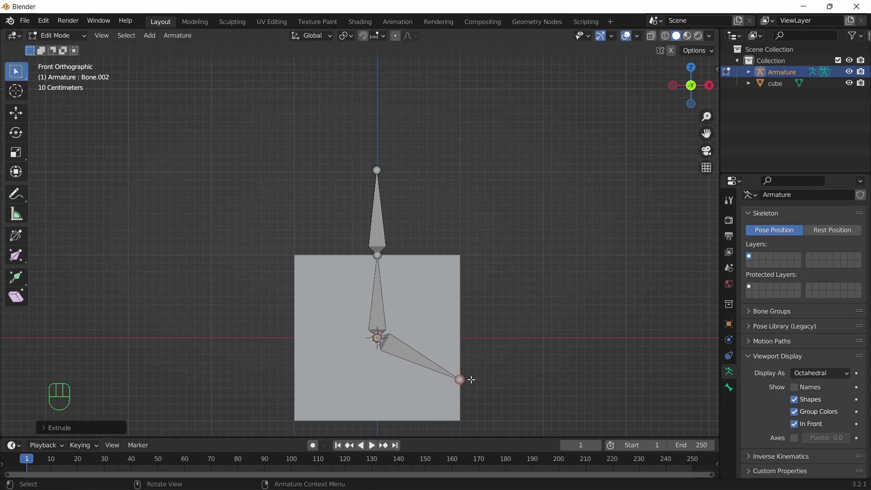
- Switch the armature to Pose Mode and rotate the original bone counterclockwise so it leans slightly left
left_click(61, 36)
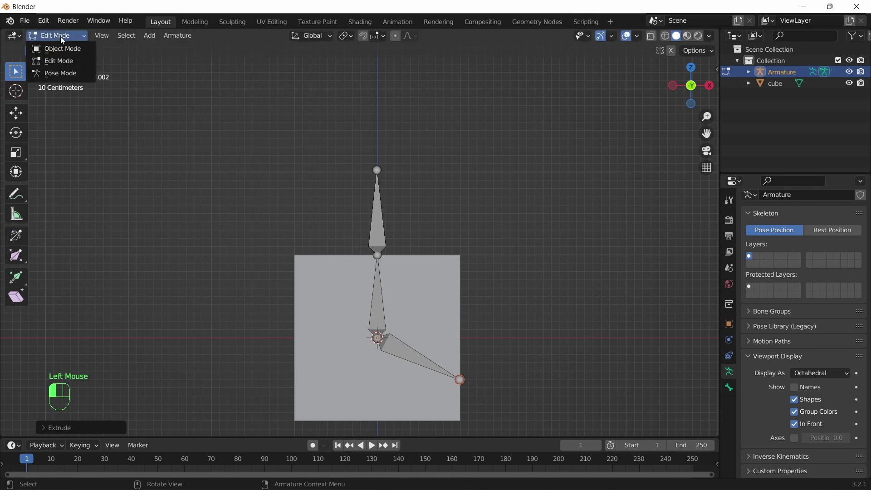
left_click(53, 74)
left_click(378, 294)
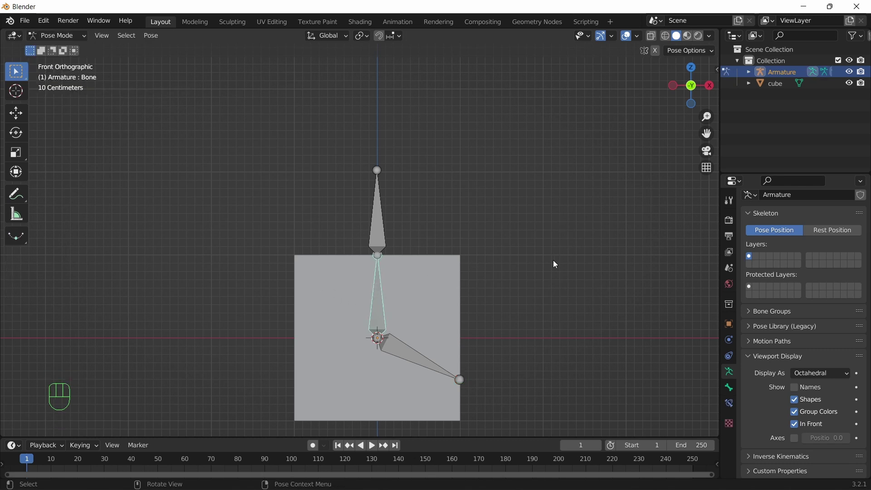
key("r")
left_click(426, 249)
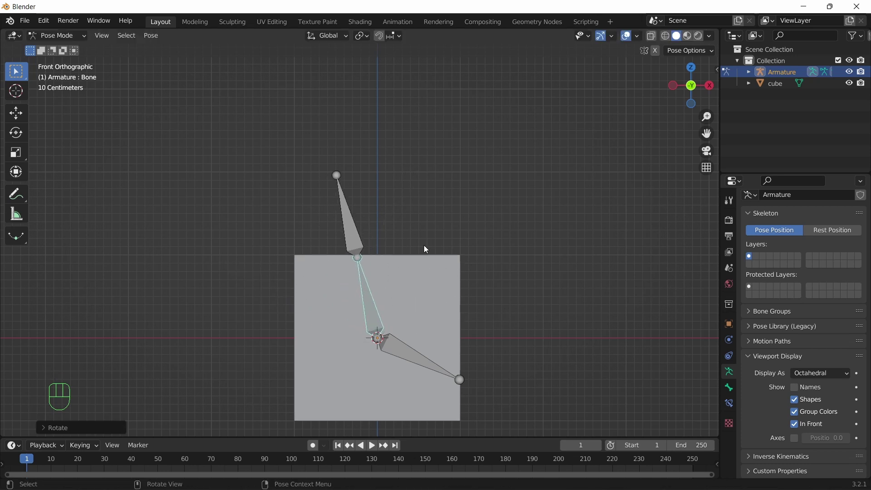
- Rotate the upper bone clockwise to lean right, and swing the lower diagonal bone down and back to its starting angle
left_click(355, 233)
key("r")
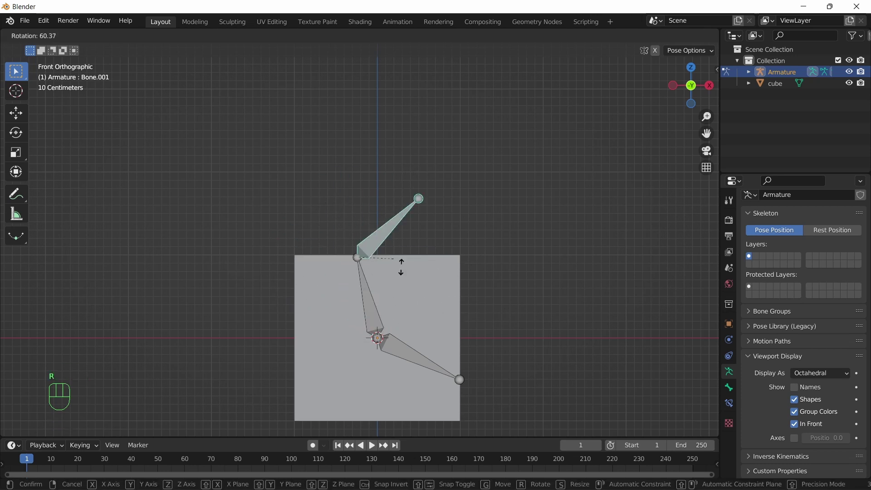
left_click(419, 263)
left_click(443, 369)
key("r")
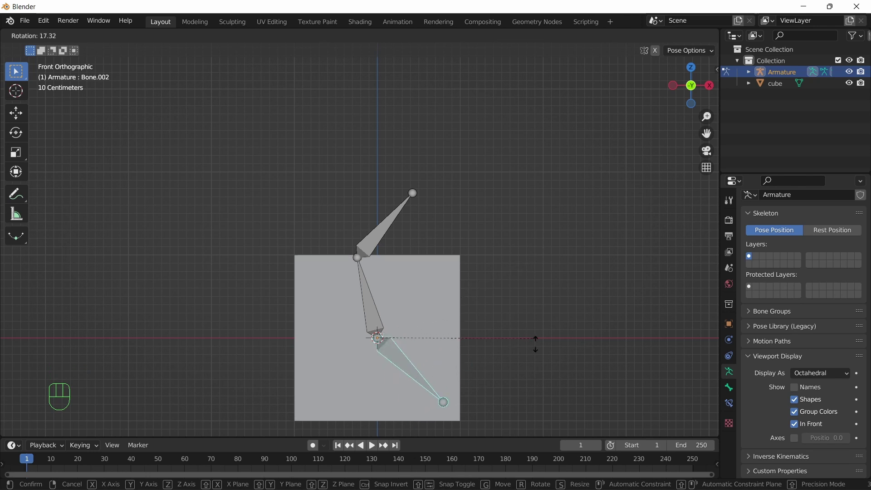
left_click(541, 293)
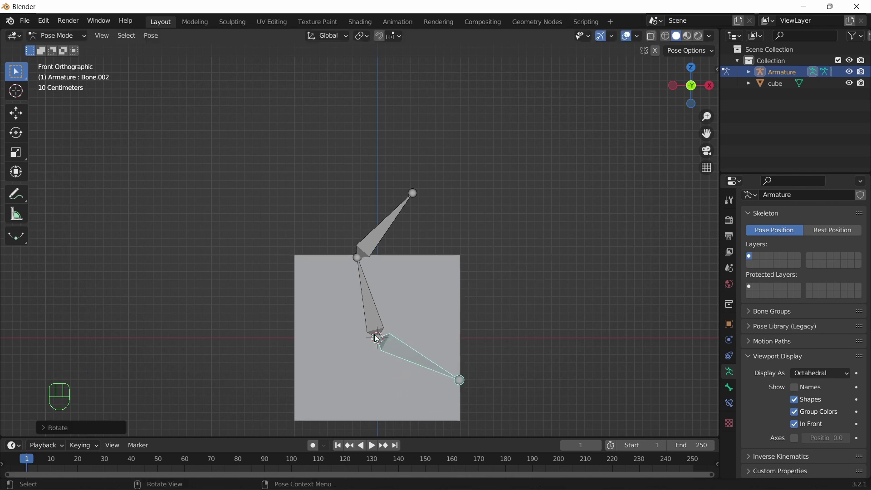
- Rotate the original bone clockwise to lean right, and rotate the upper bone counterclockwise by about 122 degrees
left_click(380, 251)
left_click(369, 296)
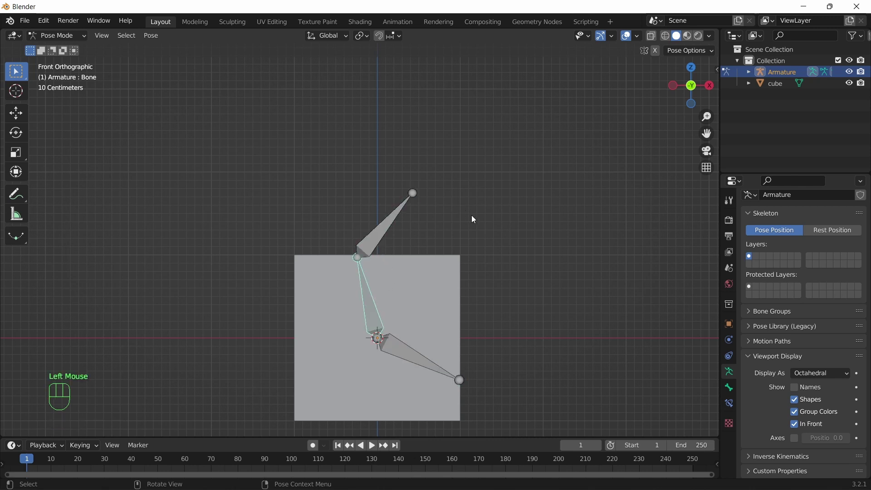
key("r")
left_click(586, 296)
left_click(481, 263)
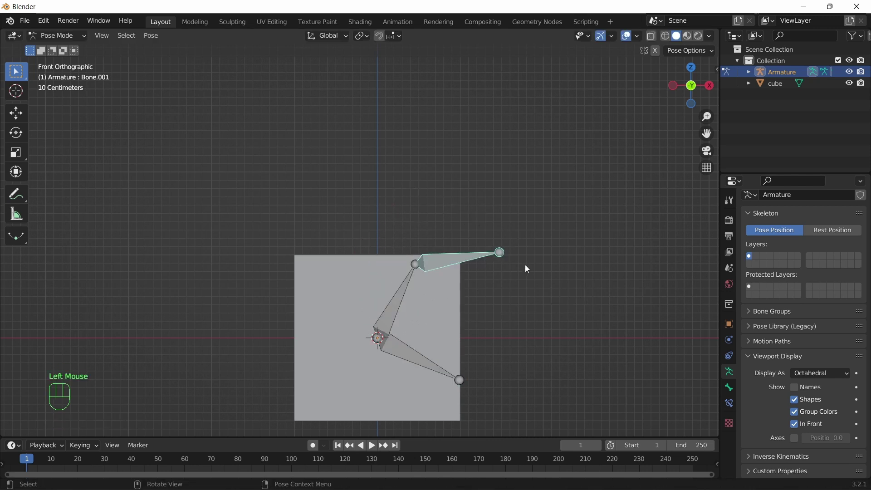
key("r")
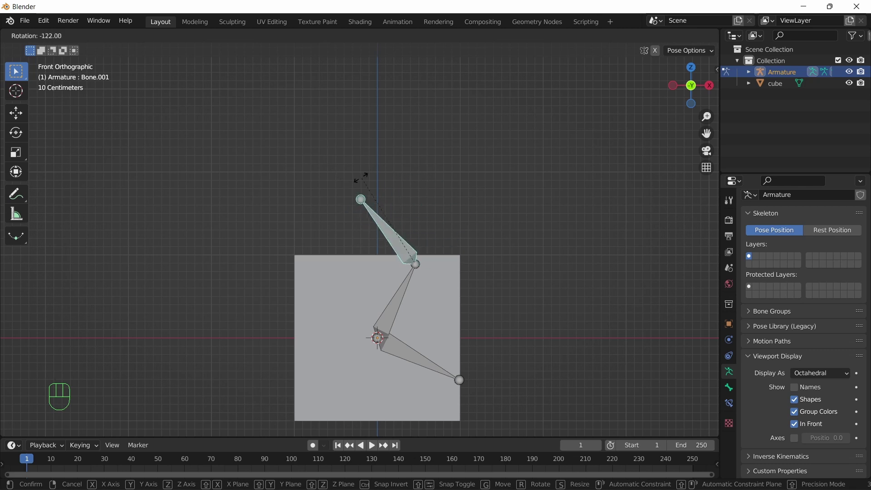
left_click(362, 179)
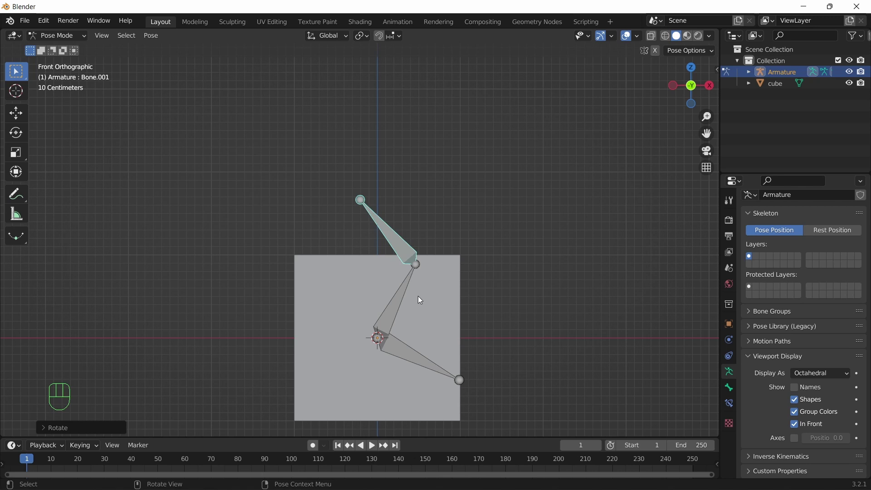
- Show the bone names in the viewport and select the original, upper and lower diagonal bones one after another
left_click(796, 388)
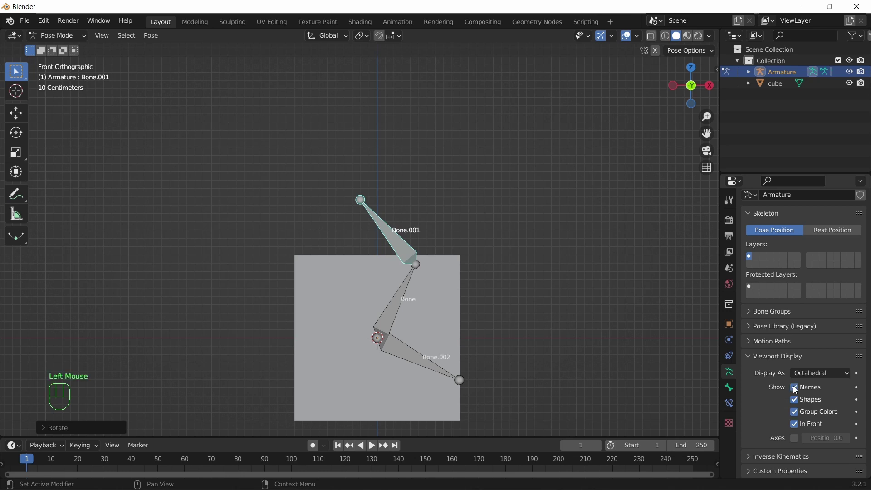
scroll(396, 333, "up", 2)
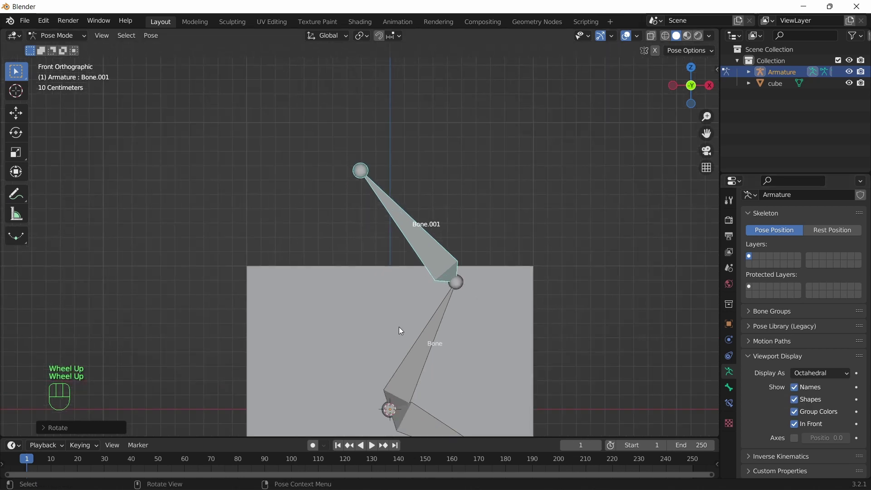
middle_click_drag(490, 338, 485, 193, "shift")
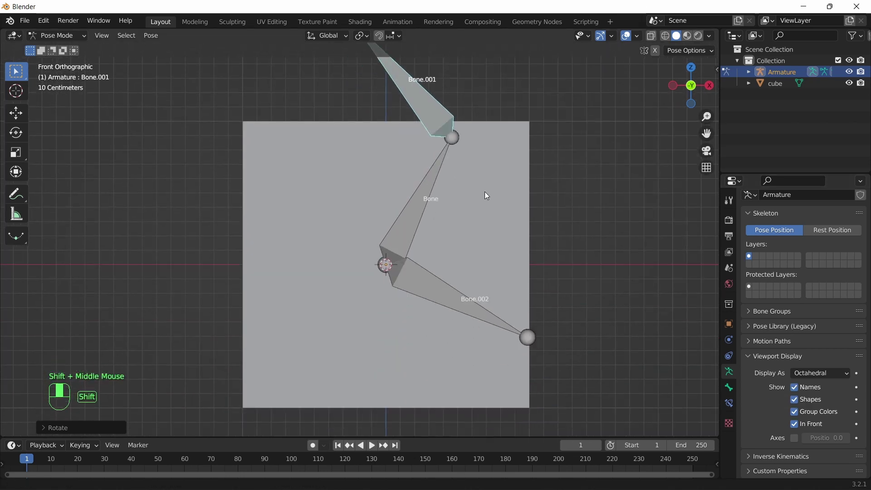
left_click(422, 203)
left_click(419, 100)
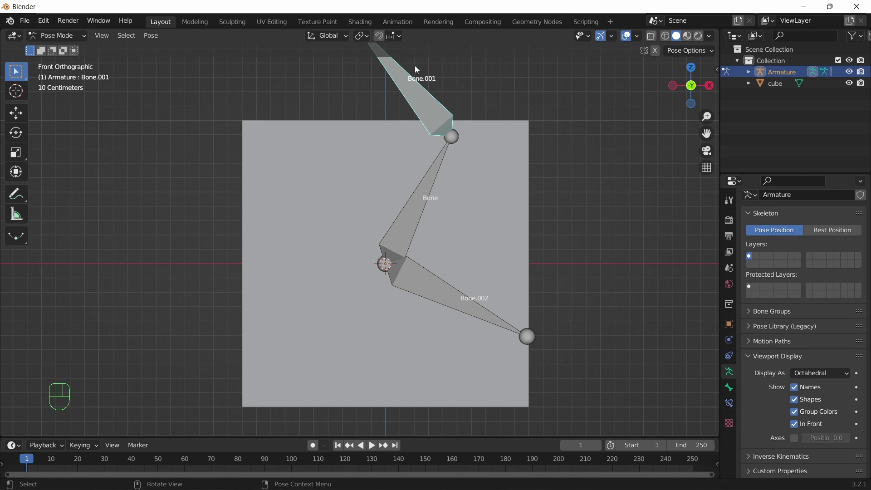
left_click(461, 310)
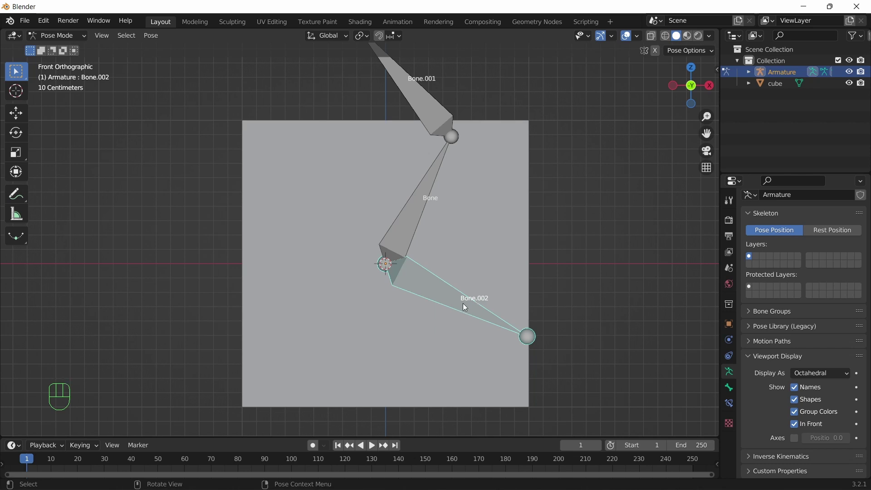
- Show the bone axes to examine their orientation, turn off both axes and bone names, and return to front view
left_click(795, 439)
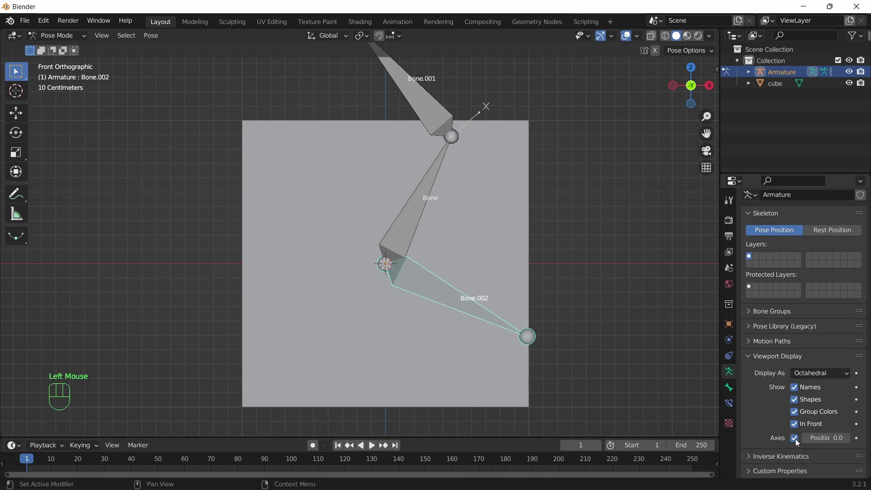
middle_click_drag(596, 233, 580, 292)
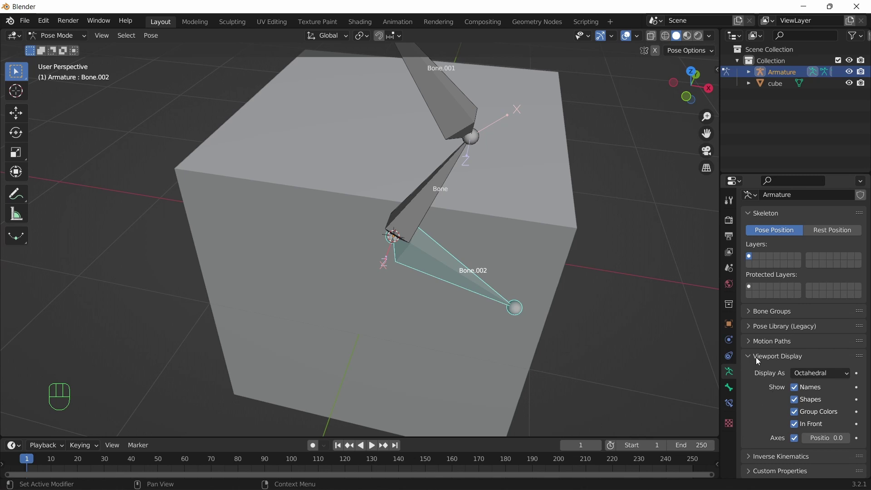
left_click(799, 391)
left_click(794, 439)
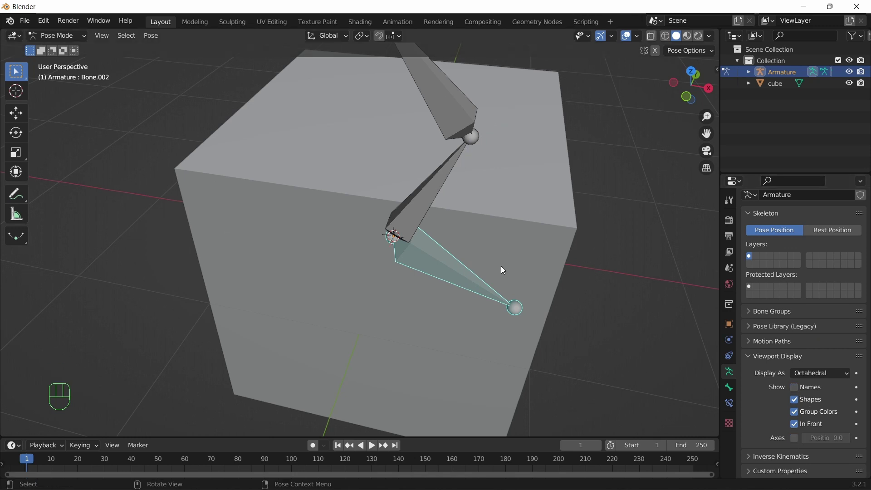
key("KP_1")
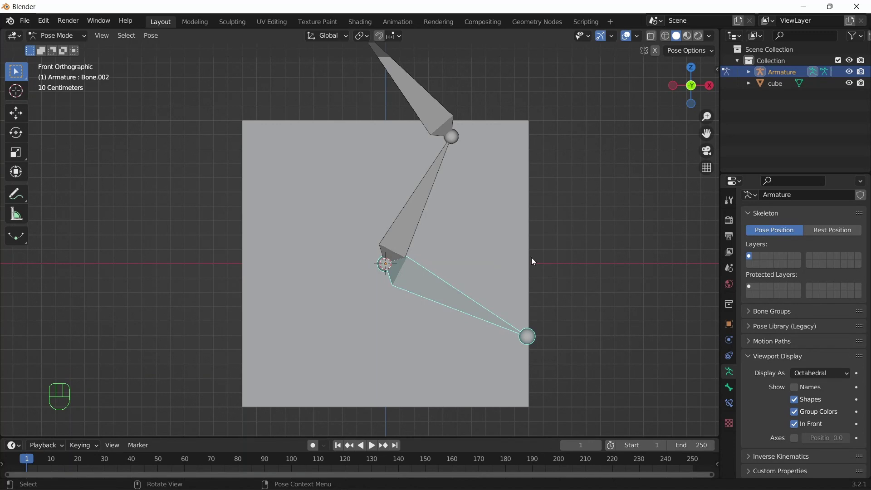
- Undo the display changes, poses and bone extrusions until only the original vertical bone remains in Edit Mode
scroll(534, 254, "down", 2)
key("ctrl+z")
key("ctrl+z")
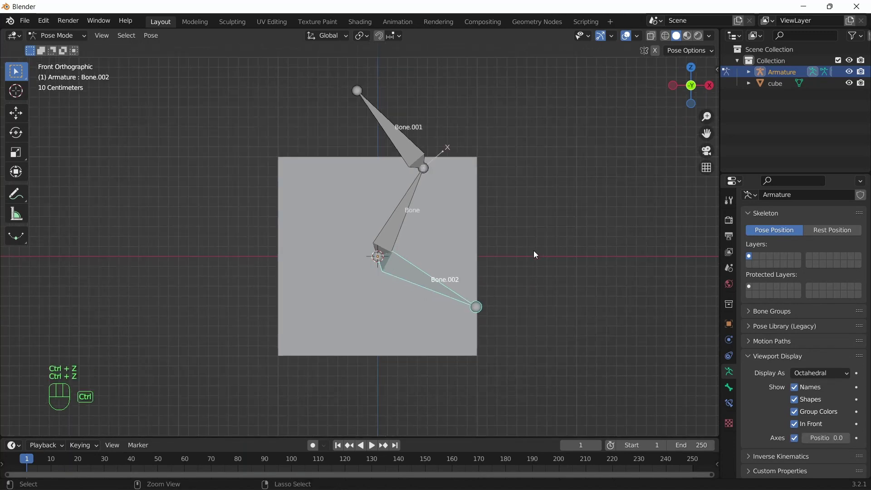
key("ctrl+z")
key("ctrl+z")
key("ctrl+z")
key("ctrl+z")
key("ctrl+z")
key("ctrl+z")
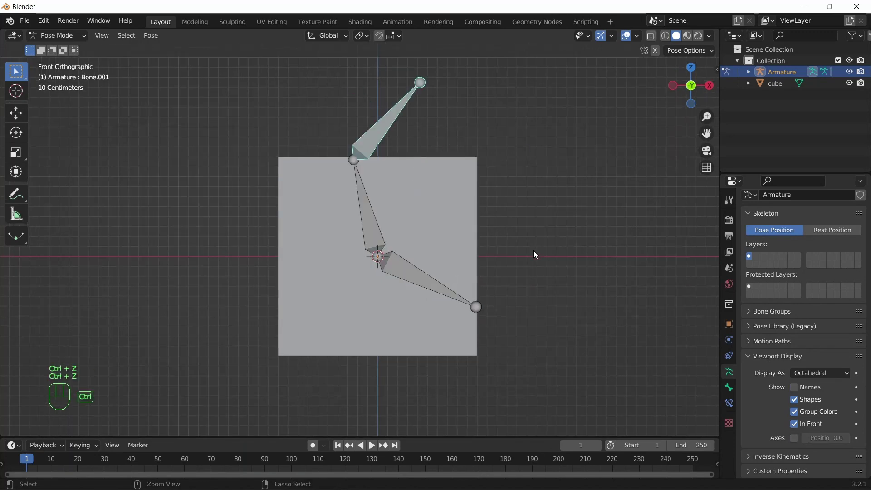
key("ctrl+z")
key("ctrl+z")
key("ctrl+z")
key("ctrl+z")
key("ctrl+z")
key("ctrl+z")
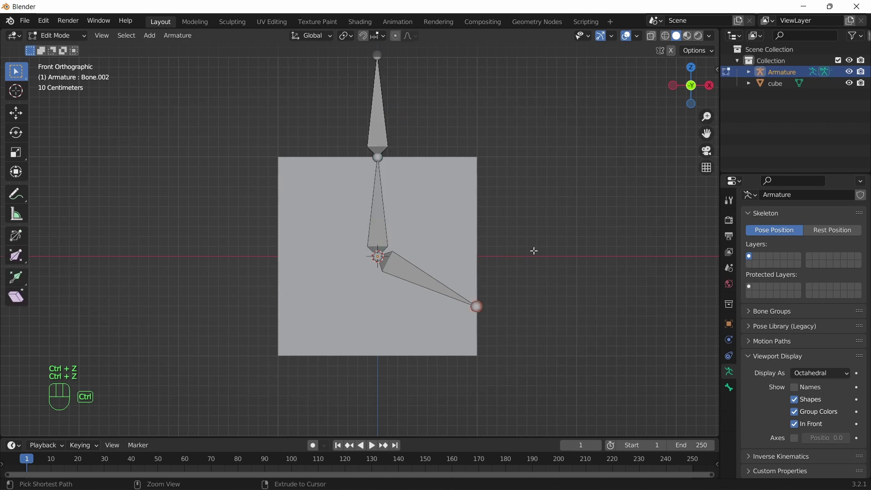
key("ctrl+z")
key("ctrl+z")
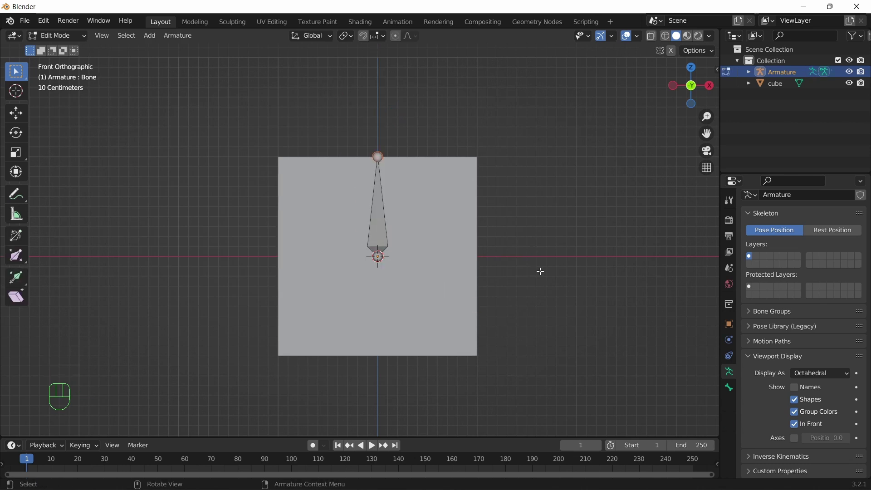
- Switch the armature to Pose Mode and try rotating the single bone clockwise to test whether the cube follows
left_click(58, 37)
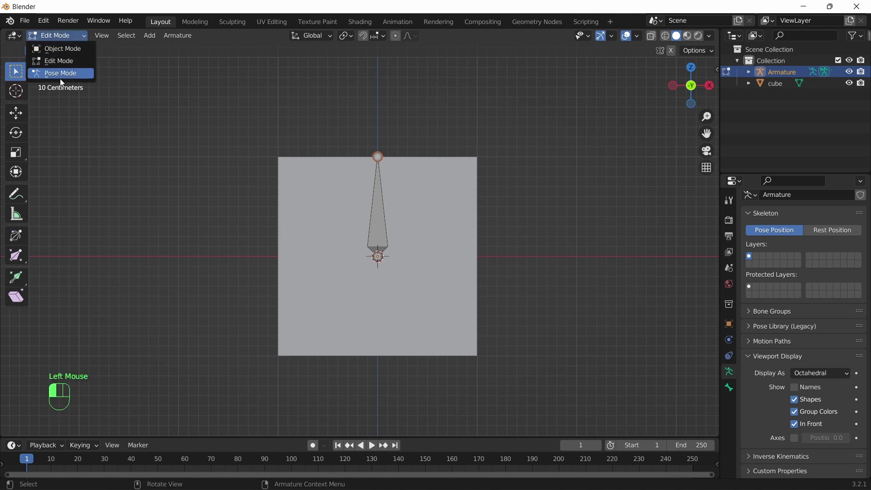
left_click(60, 75)
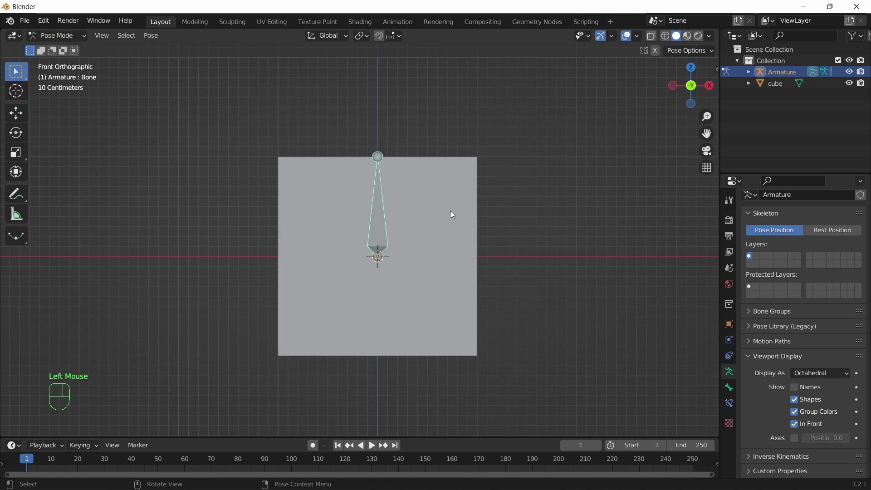
key("r")
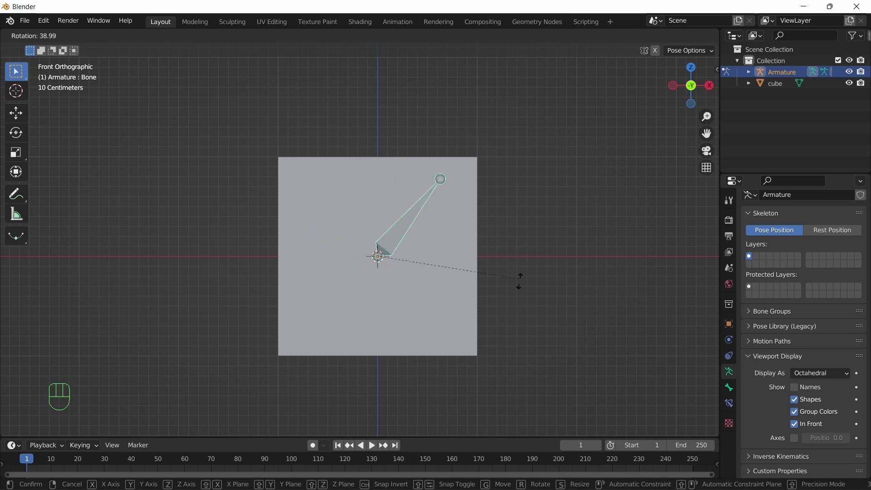
key("Escape")
left_click(431, 162)
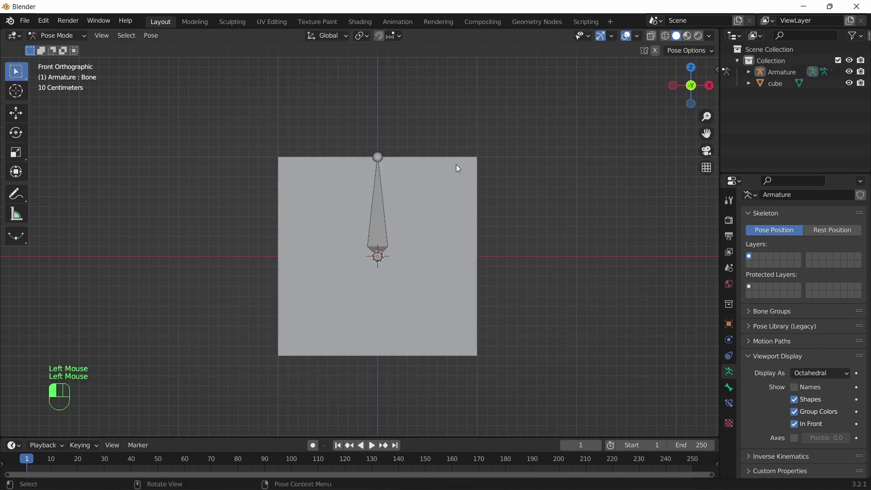
- Return to Object Mode and select the cube and the armature separately, one after the other
left_click(57, 35)
left_click(55, 50)
left_click(450, 198)
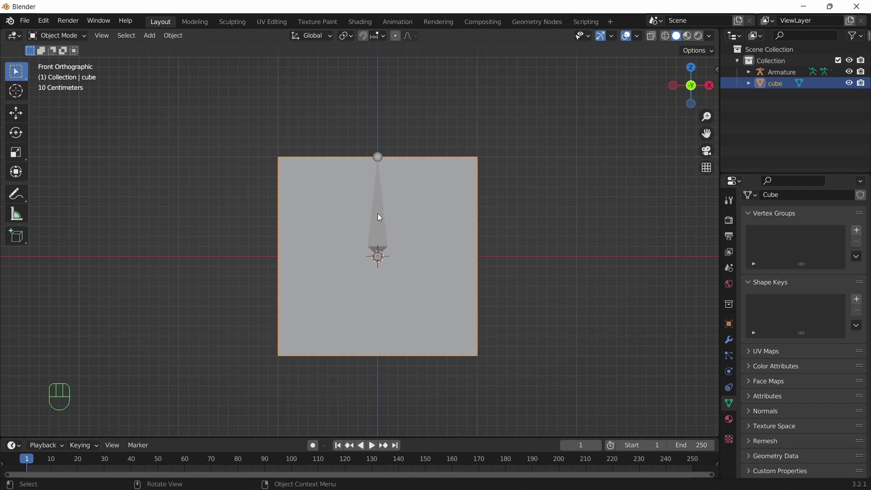
left_click(380, 155)
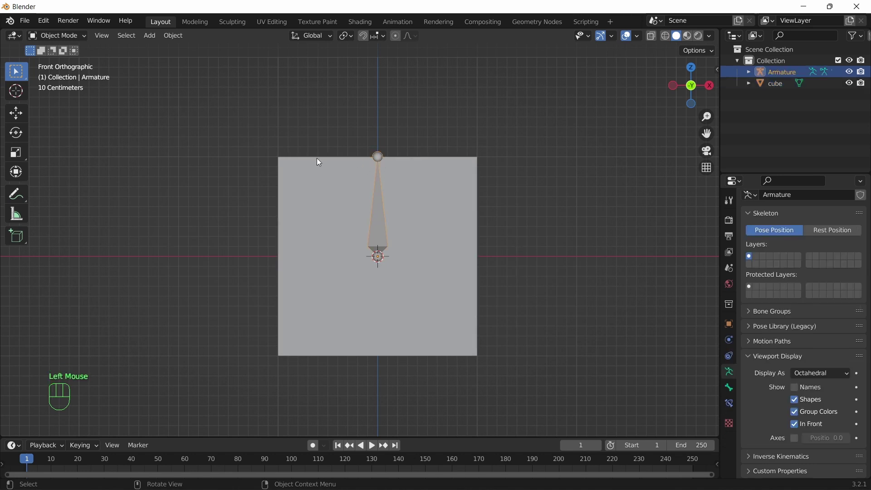
- In Edit Mode, move the bone's lower joint straight down along Z to the cube's bottom face, and return to Object Mode
left_click(62, 35)
left_click(54, 61)
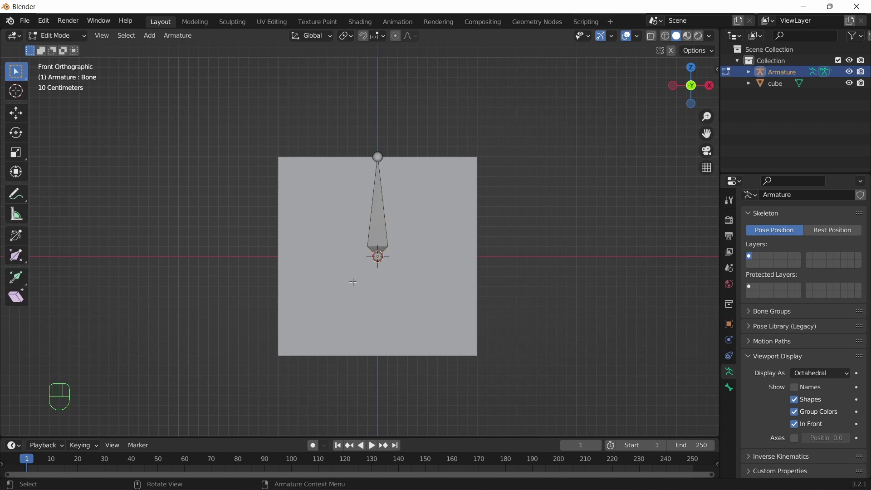
left_click(380, 244)
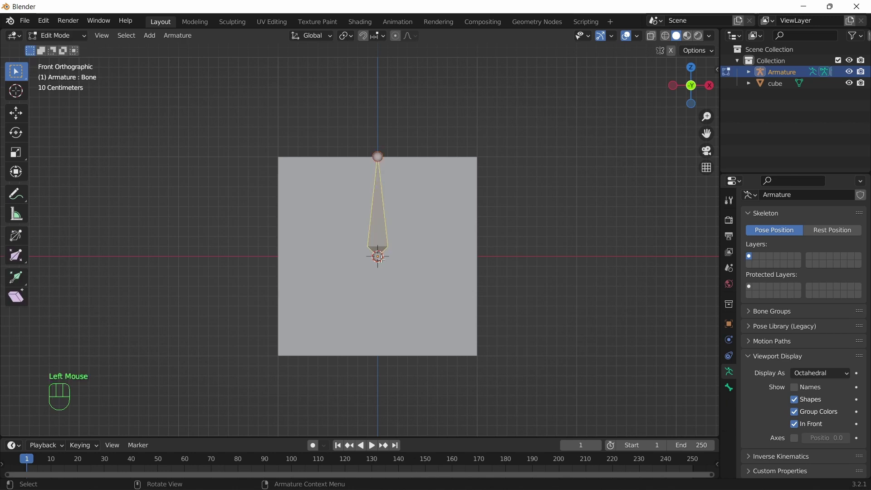
left_click(372, 295)
key("g")
key("z")
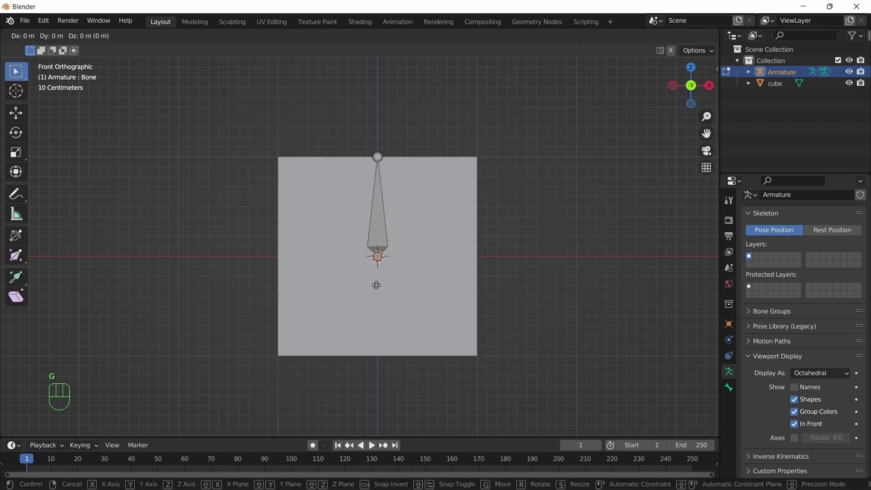
left_click(377, 384)
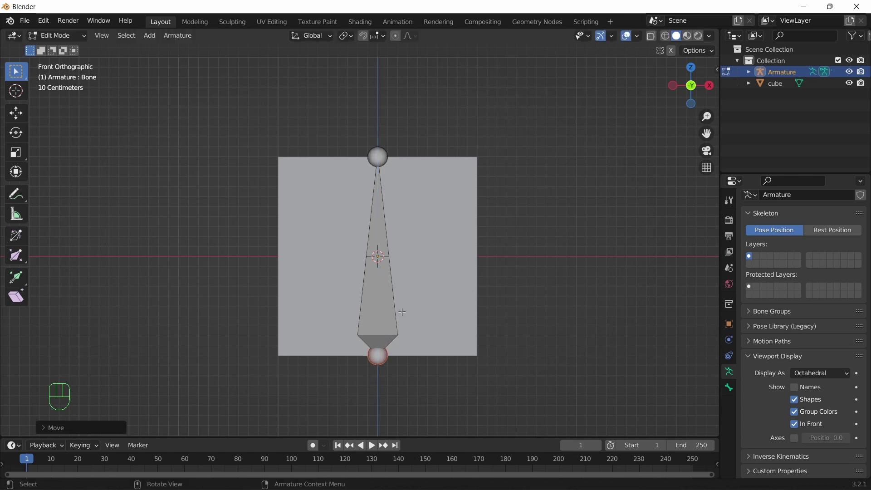
key("Tab")
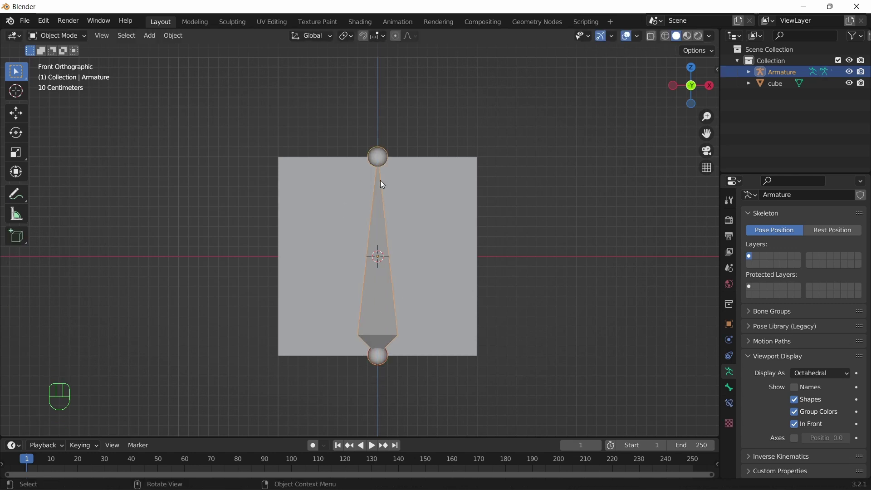
- Select the cube first and add the armature to the selection as the active object
mouse_move(381, 181)
middle_mouse_down()
mouse_move(452, 165)
mouse_move(363, 204)
mouse_move(304, 200)
mouse_move(453, 179)
mouse_move(385, 181)
middle_mouse_up()
scroll(389, 178, "down", 6)
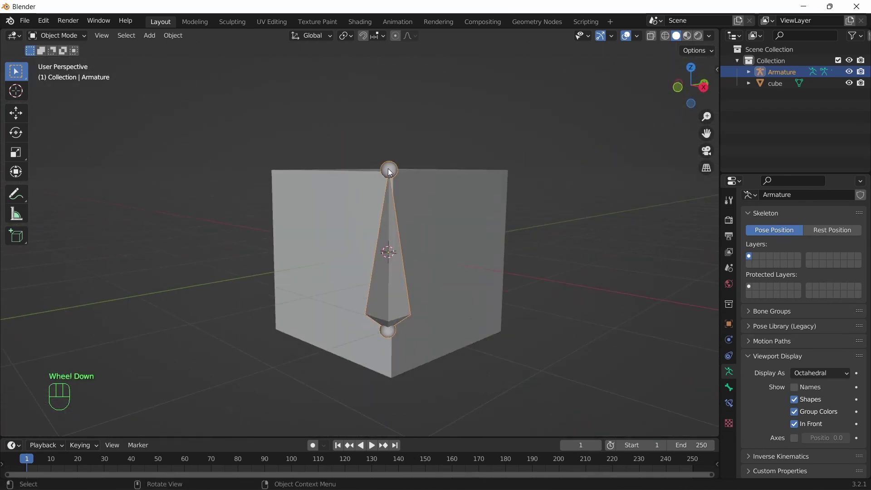
middle_click_drag(426, 207, 465, 214)
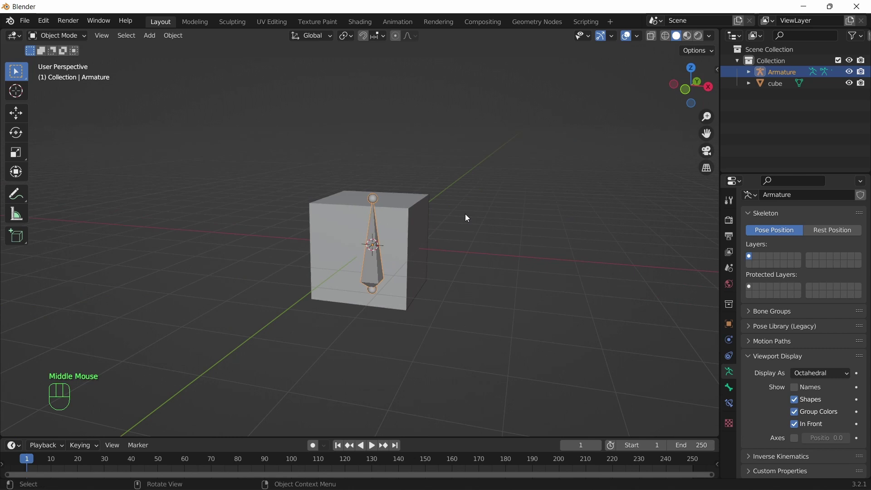
scroll(420, 238, "up", 1)
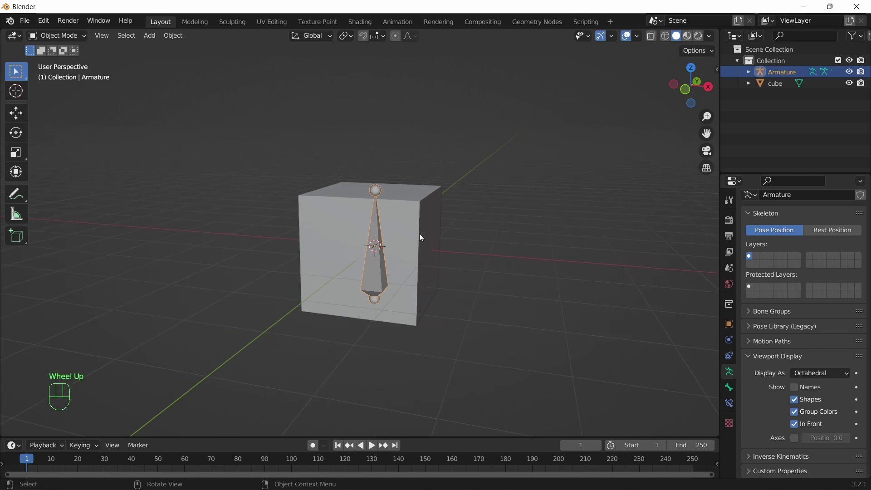
left_click(436, 189)
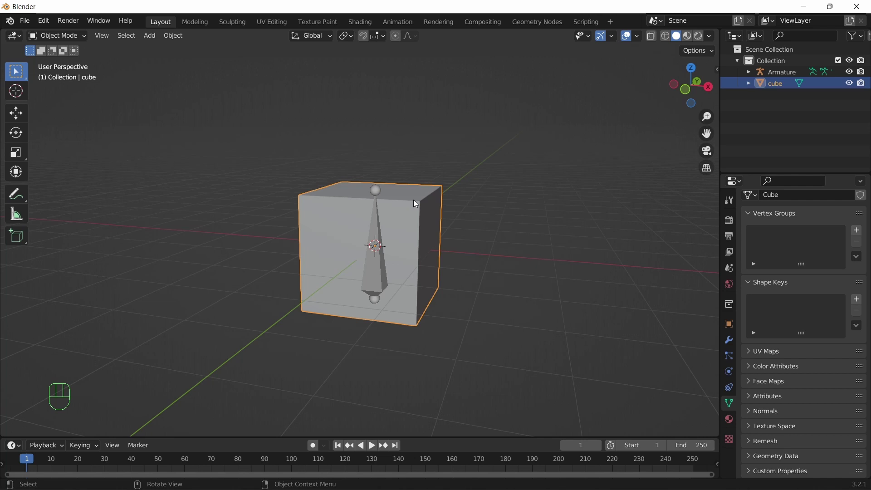
key("shift")
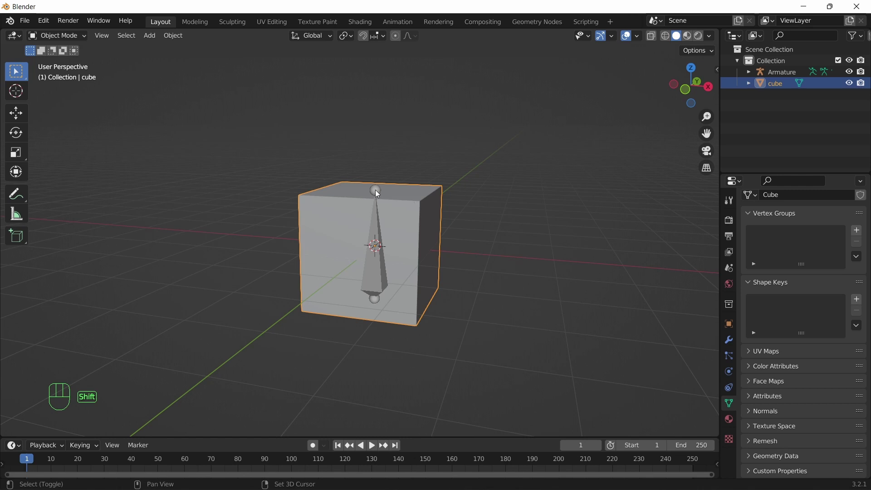
left_click(375, 229, "shift")
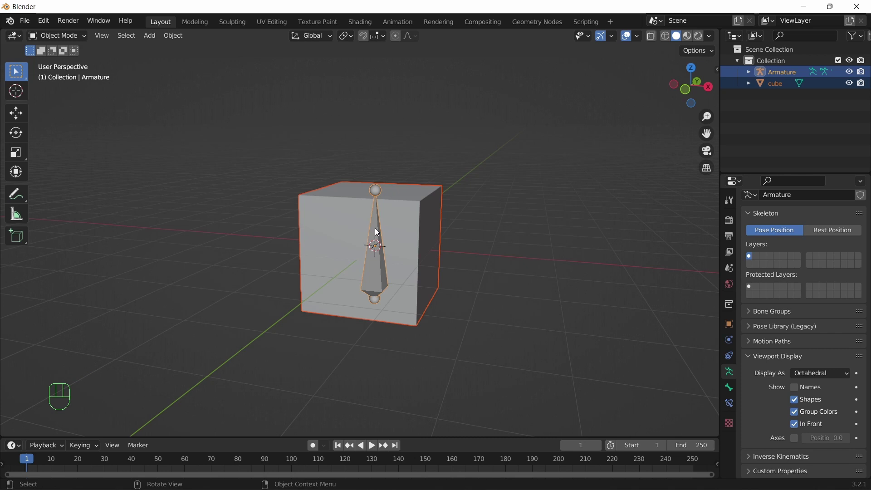
- Examine the bone's placement inside the cube in wireframe shading, and switch back to solid shading
scroll(430, 196, "up", 2)
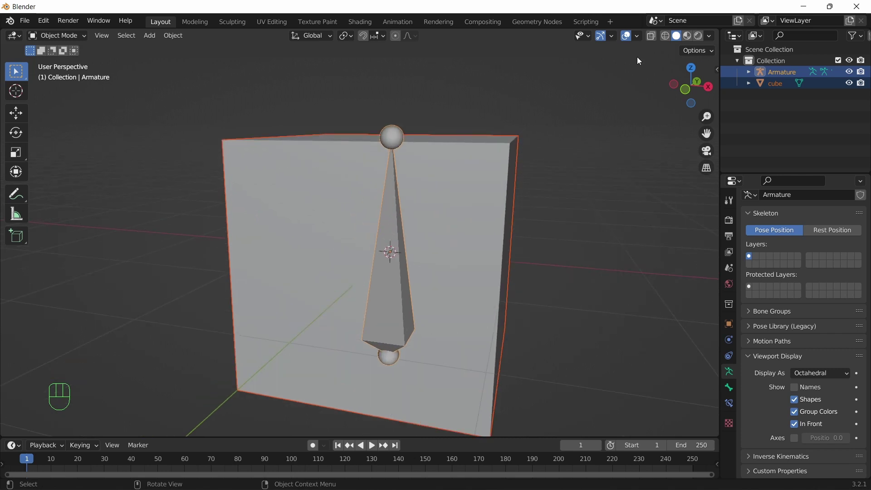
left_click(666, 36)
middle_click_drag(509, 152, 483, 123)
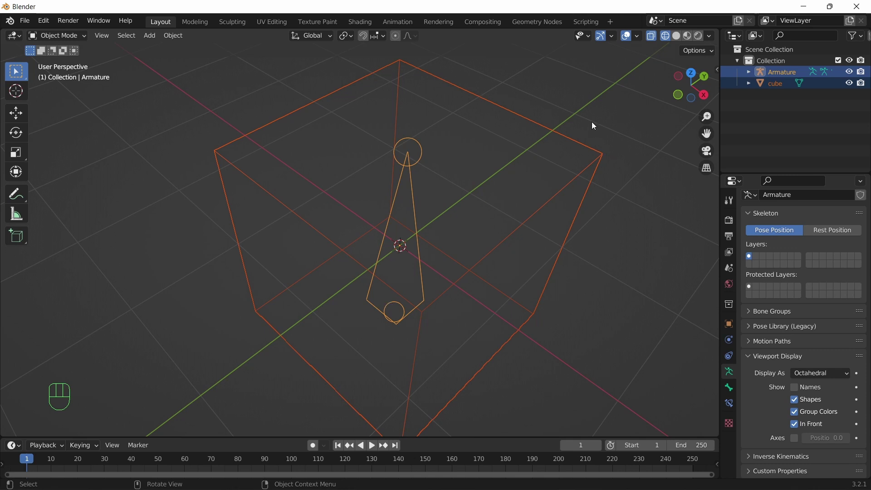
left_click(678, 36)
mouse_move(543, 209)
middle_mouse_down()
mouse_move(579, 175)
mouse_move(610, 163)
mouse_move(593, 198)
middle_mouse_up()
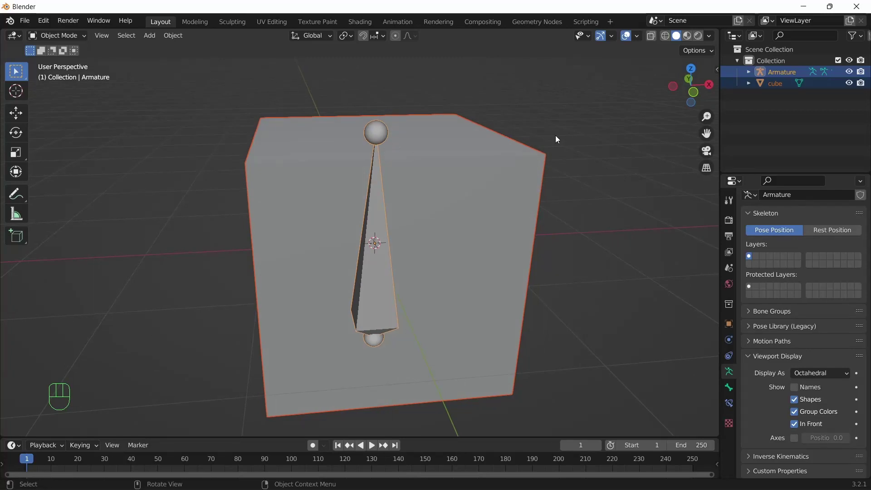
middle_click_drag(554, 134, 533, 137)
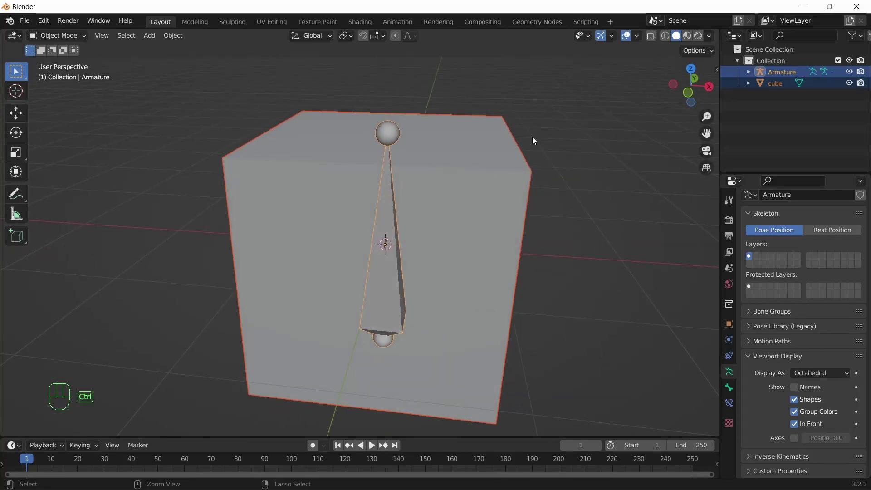
- Parent the cube to the armature's bone using the Bone parenting option
key("ctrl+p")
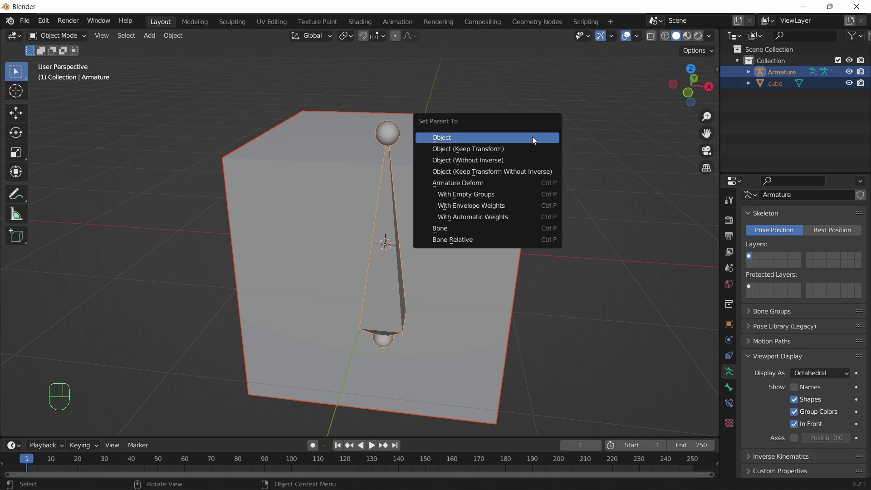
left_click(443, 229)
mouse_move(389, 145)
middle_mouse_down()
mouse_move(383, 137)
mouse_move(424, 130)
mouse_move(382, 141)
middle_mouse_up()
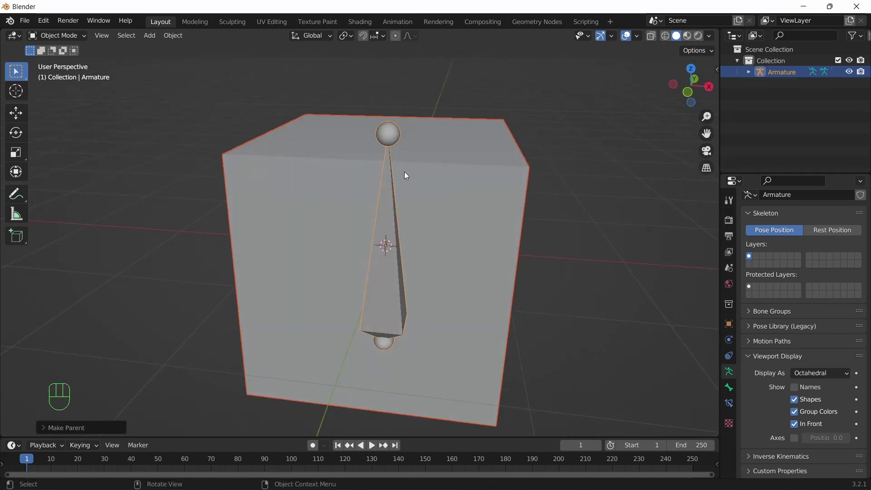
- Select only the armature and switch it to Pose Mode
left_click(397, 135)
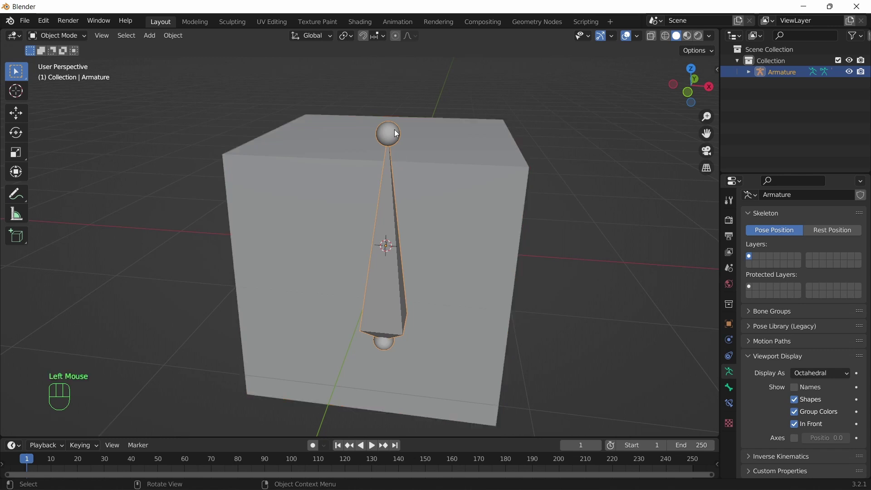
left_click(56, 36)
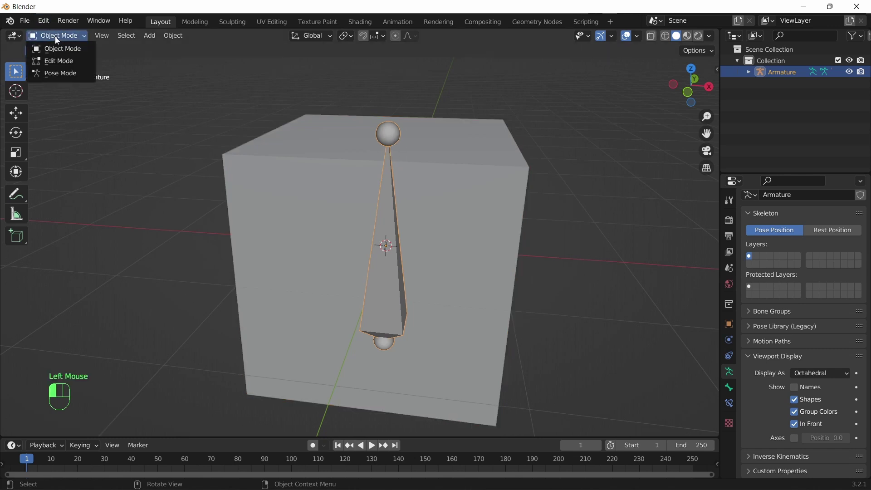
left_click(58, 73)
scroll(382, 168, "down", 2)
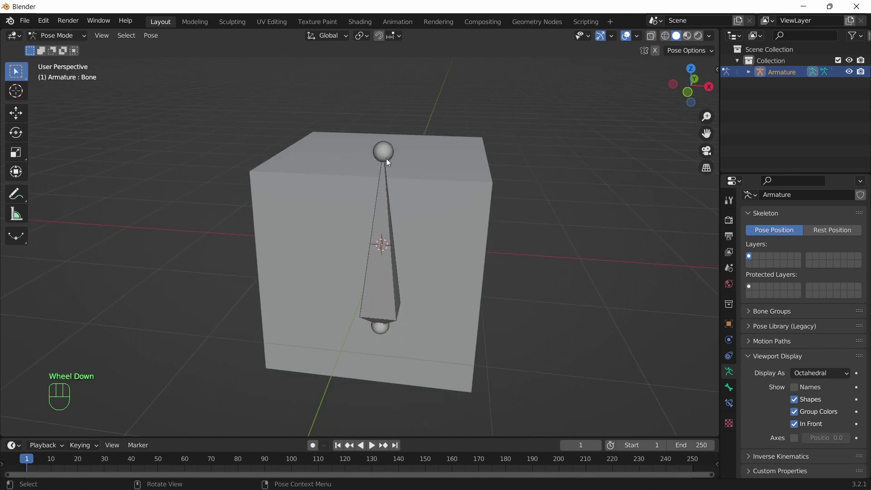
- Try rotating the bone about the global Y axis to test that the parented cube follows
left_click(388, 162)
middle_click_drag(526, 204, 568, 184)
key("r")
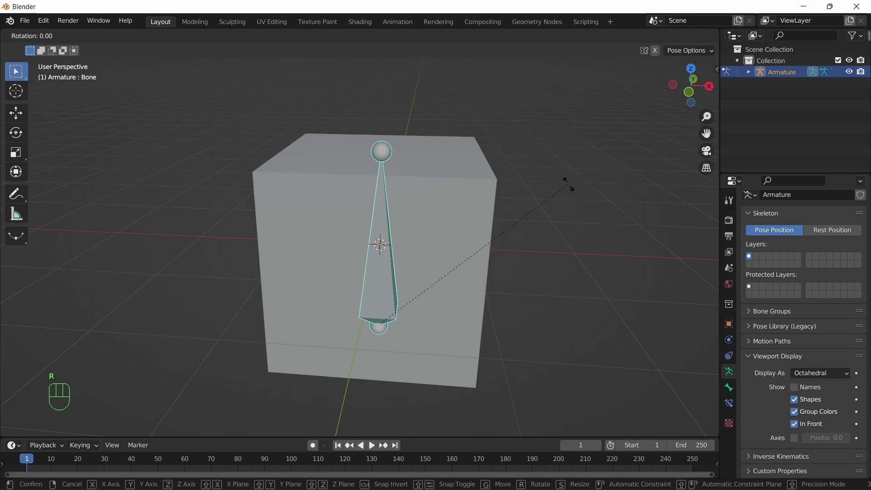
key("y")
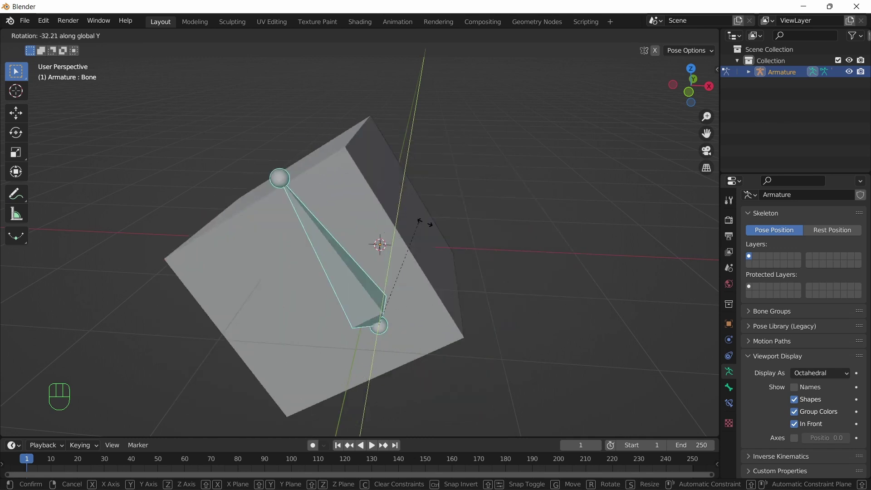
left_click(507, 229)
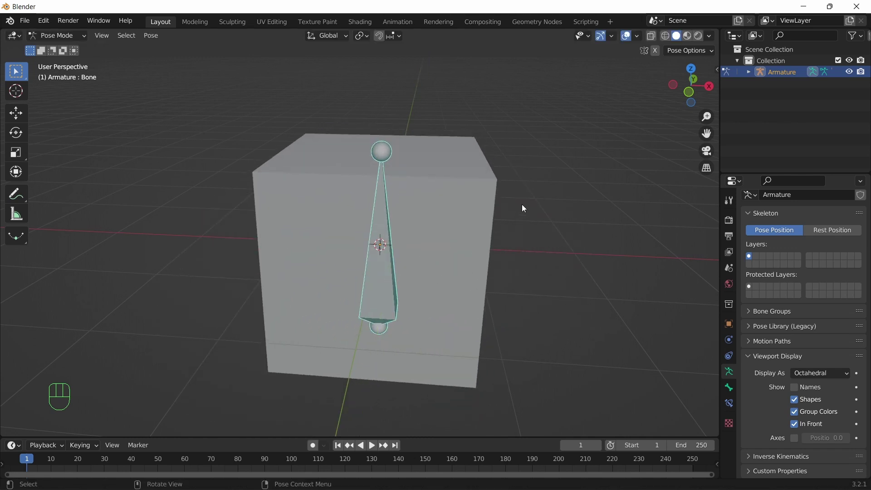
scroll(522, 204, "down", 1)
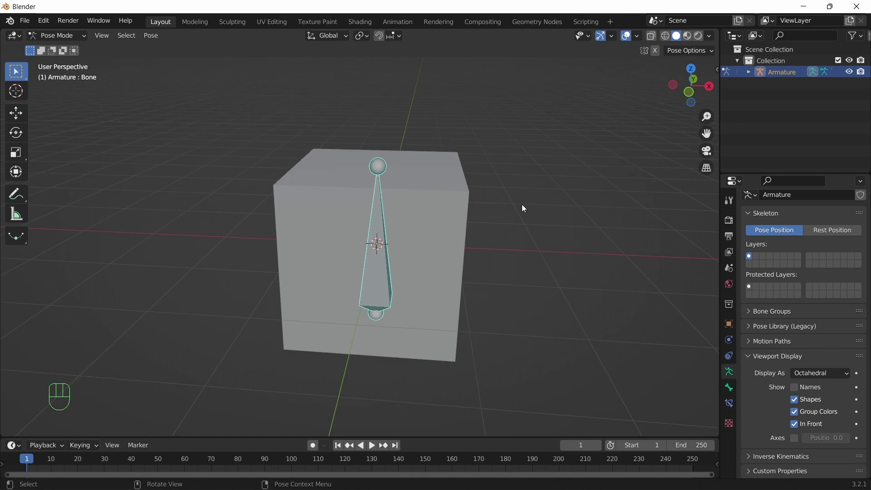
scroll(525, 209, "down", 1)
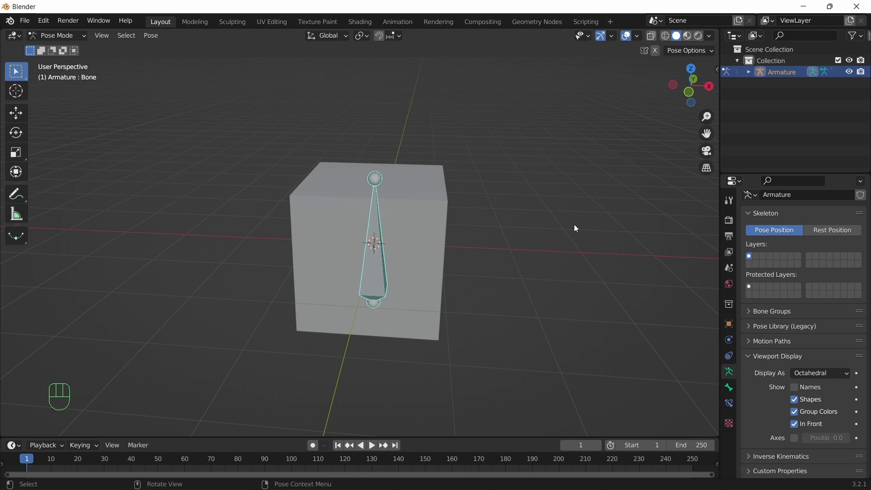
- Deselect the bone, return to Object Mode, and select the cube and then the armature on its own
left_click(422, 181)
left_click(414, 166)
left_click(55, 36)
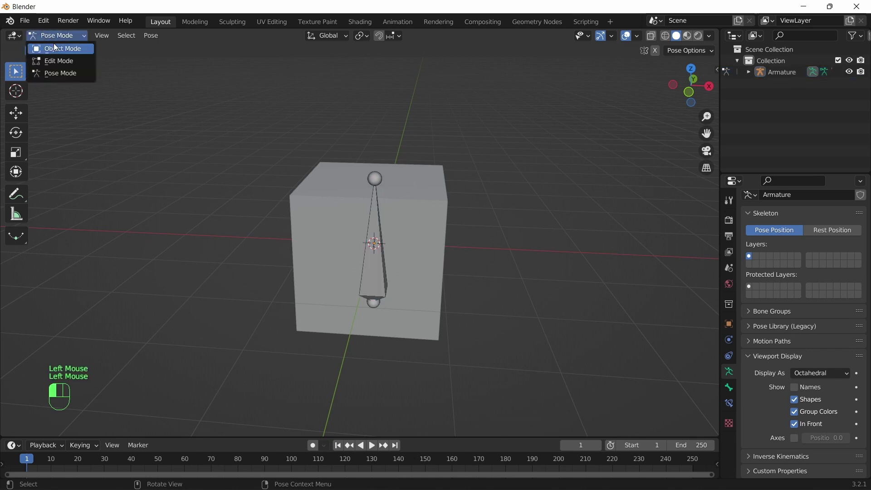
left_click(55, 47)
left_click(435, 187)
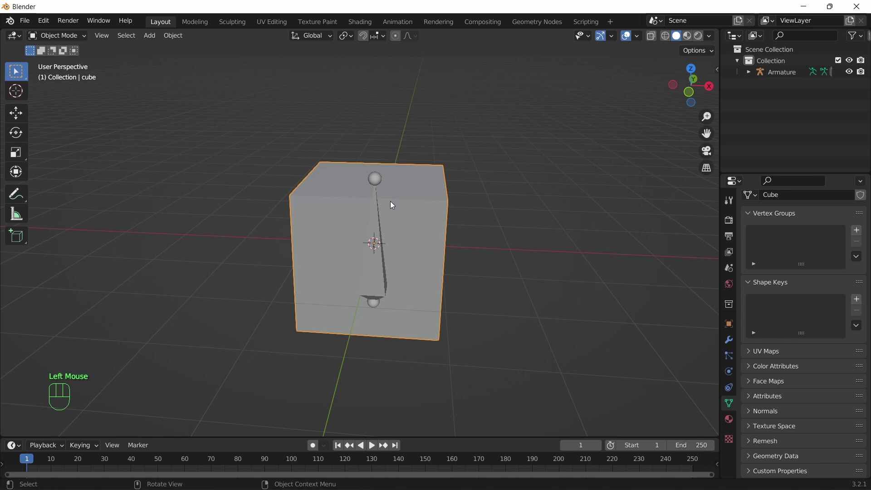
left_click(377, 181)
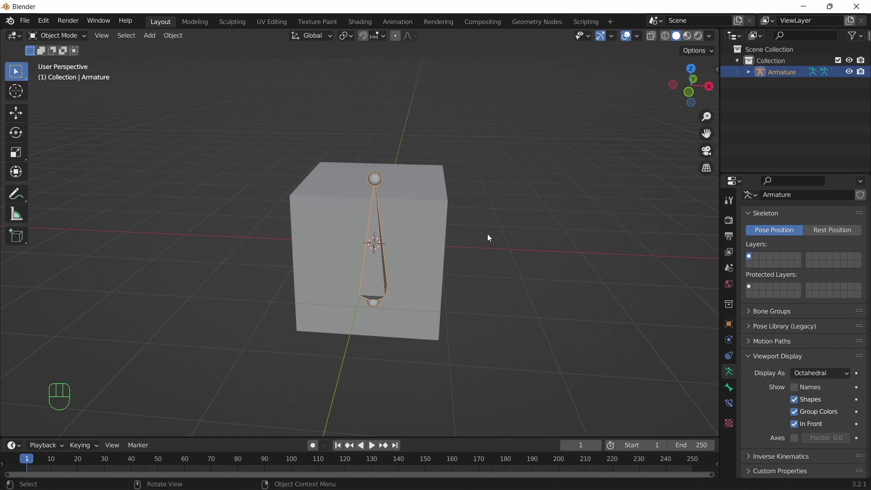
- Duplicate the cube and place the copy along the X axis, clear of the original
scroll(489, 237, "down", 2)
middle_click_drag(527, 230, 288, 232, "shift")
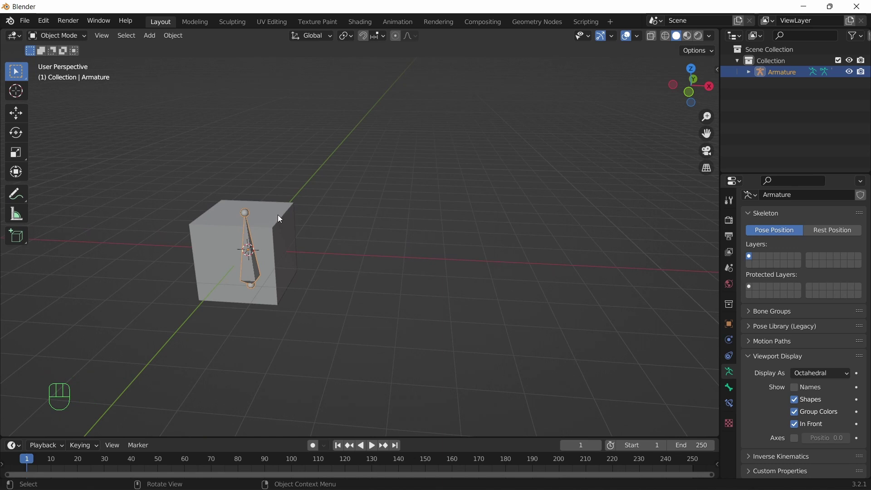
left_click(382, 245)
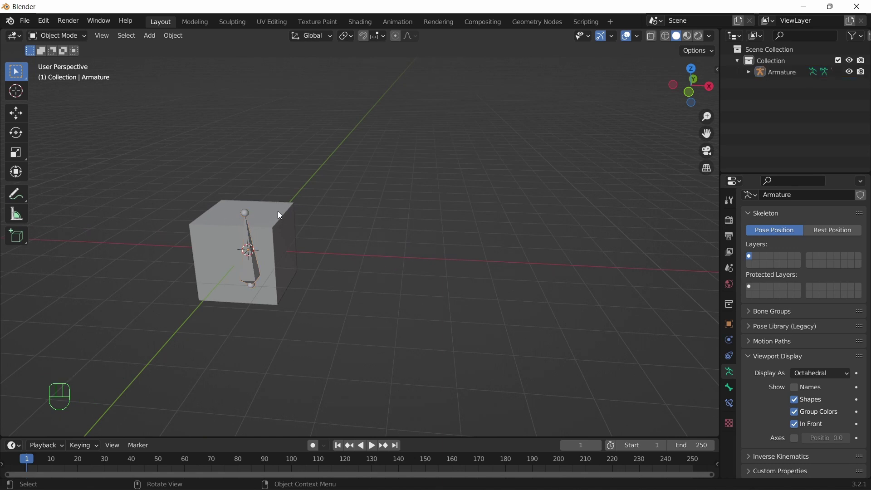
left_click(293, 224)
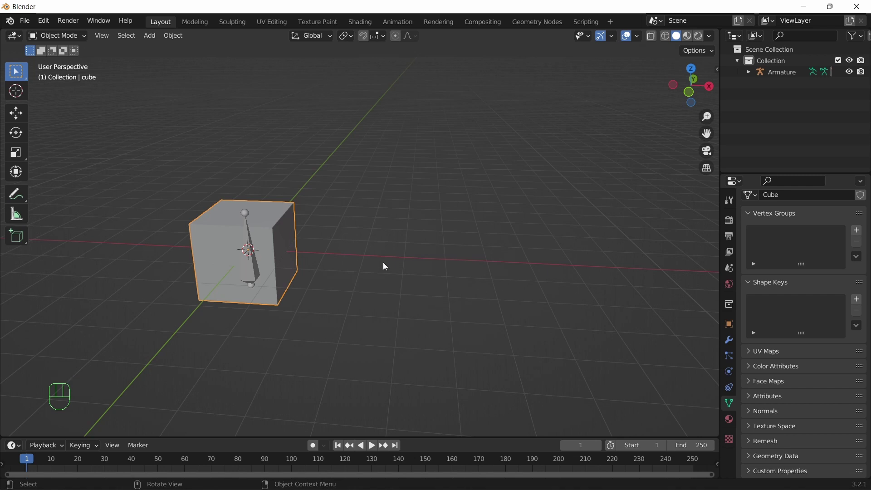
key("shift+d")
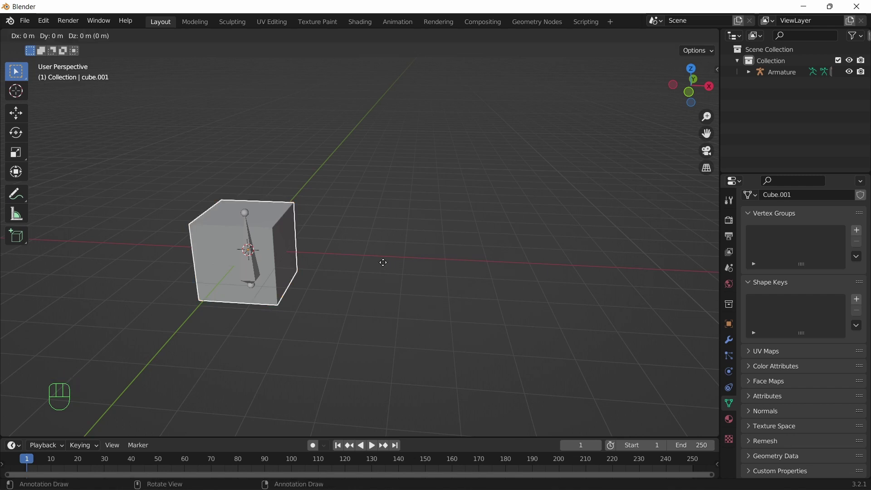
key("x")
left_click(568, 291)
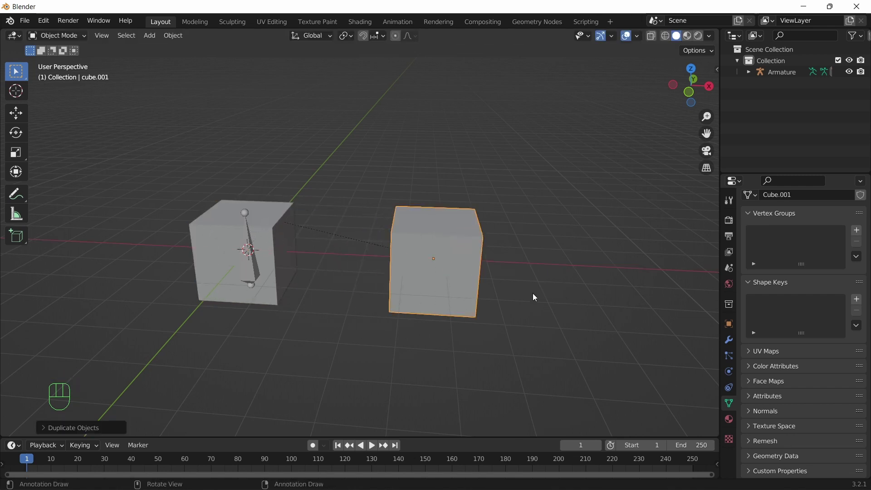
- Put the armature in Pose Mode and try a free rotation of its bone to test whether the duplicate cube follows
scroll(377, 261, "up", 3)
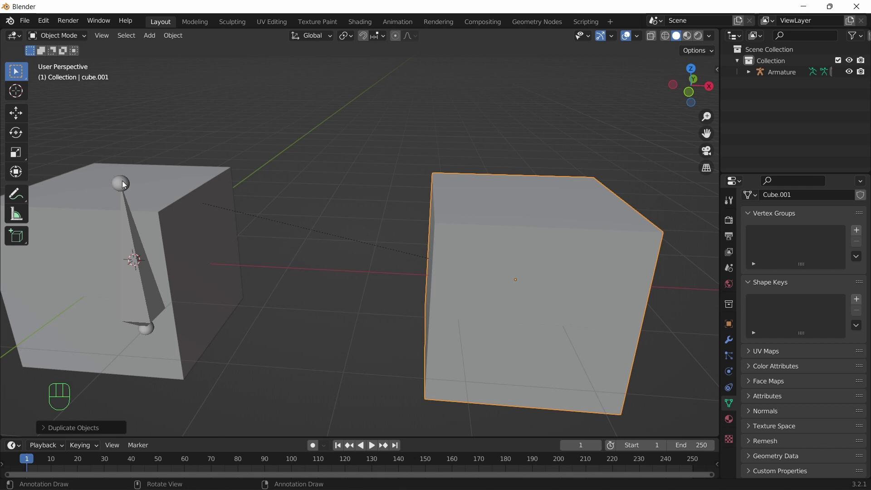
scroll(121, 180, "down", 2)
left_click(196, 200)
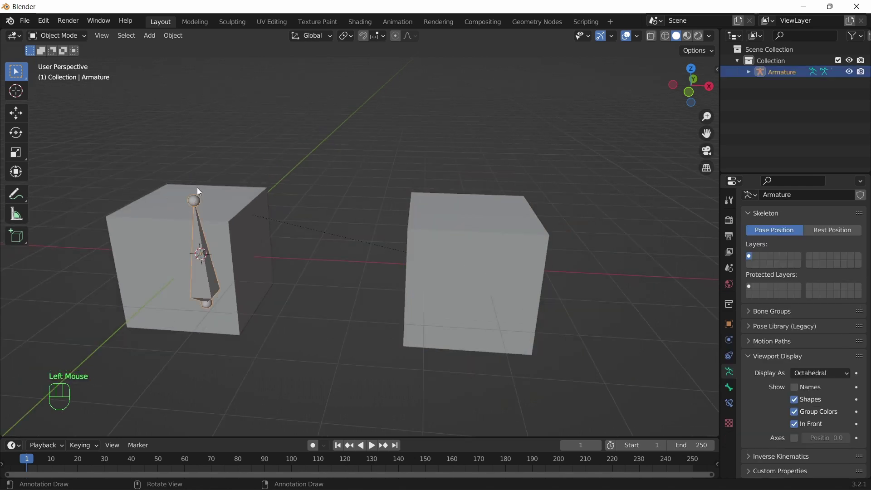
left_click(86, 36)
left_click(59, 69)
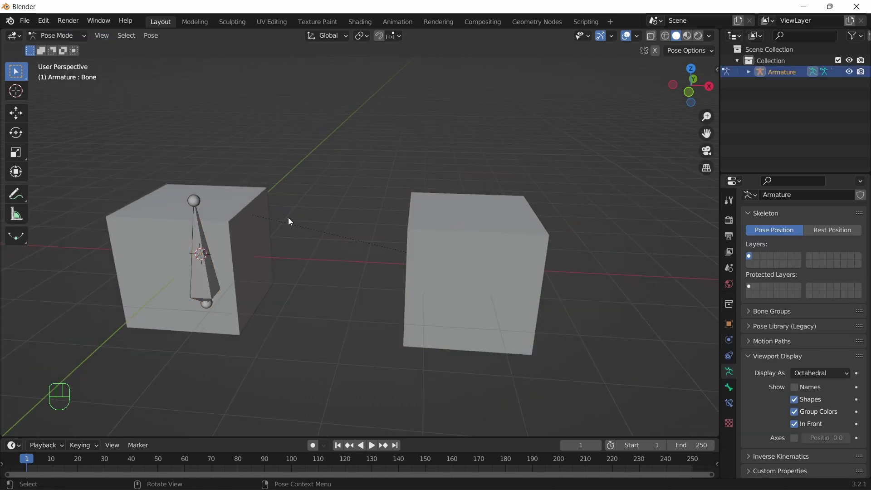
left_click(195, 202)
key("r")
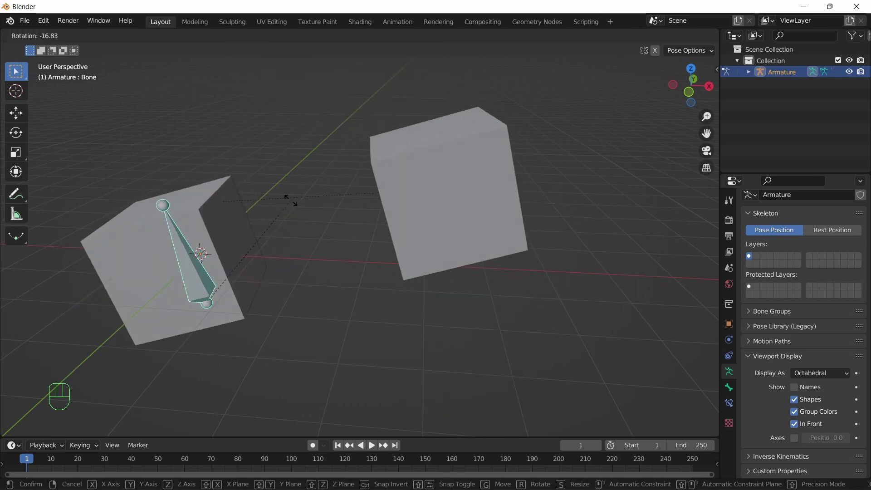
right_click(290, 200)
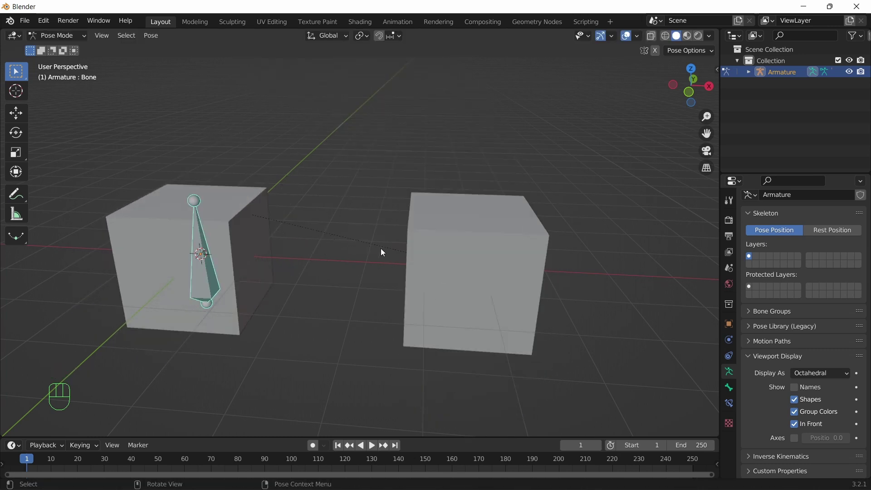
- Return to Object Mode and remove the duplicate cube's link to the bone with Clear Parent
left_click(58, 35)
left_click(65, 46)
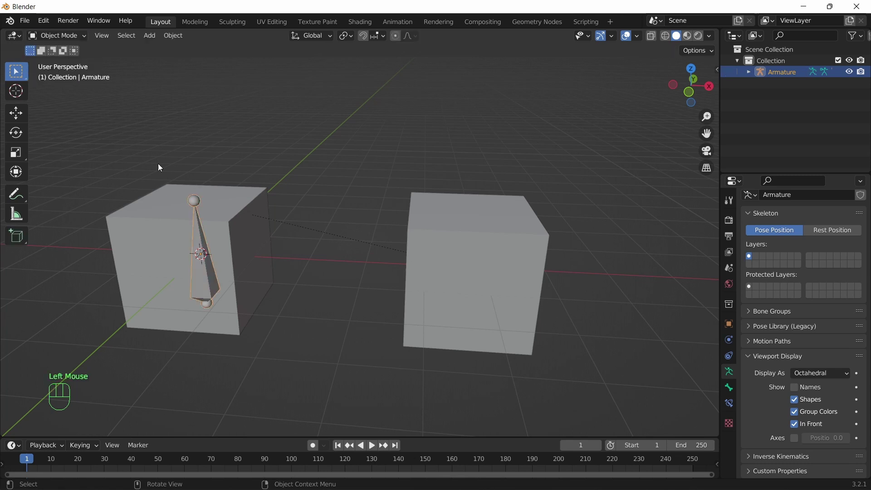
left_click(434, 242)
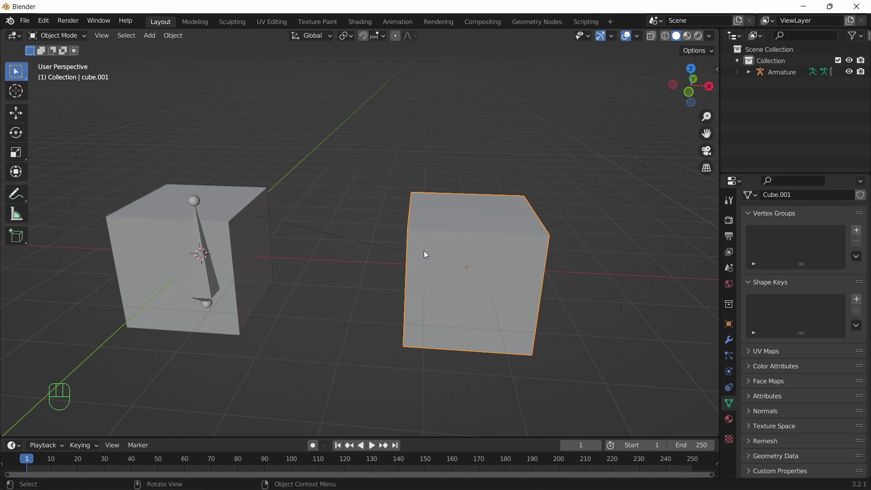
key("alt")
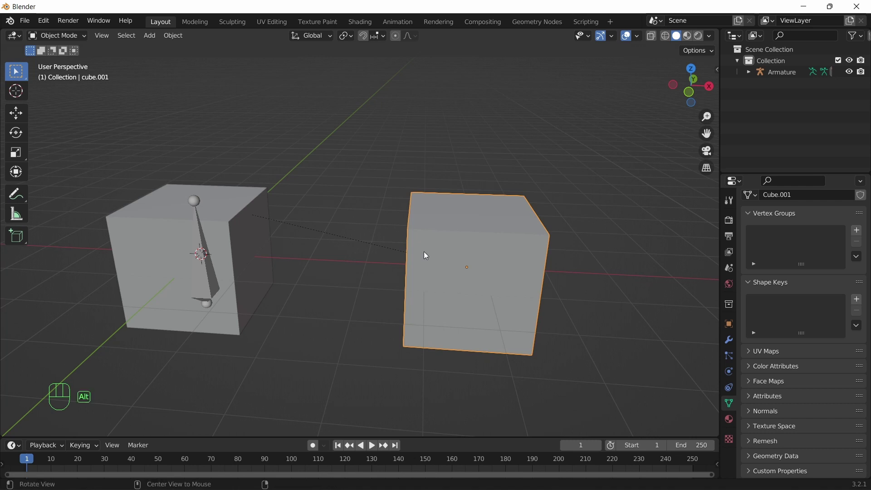
key("alt+p")
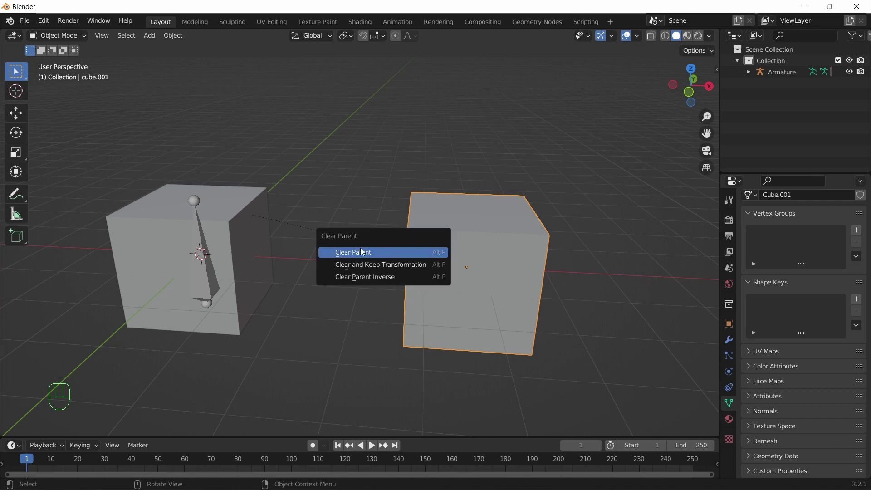
left_click(341, 255)
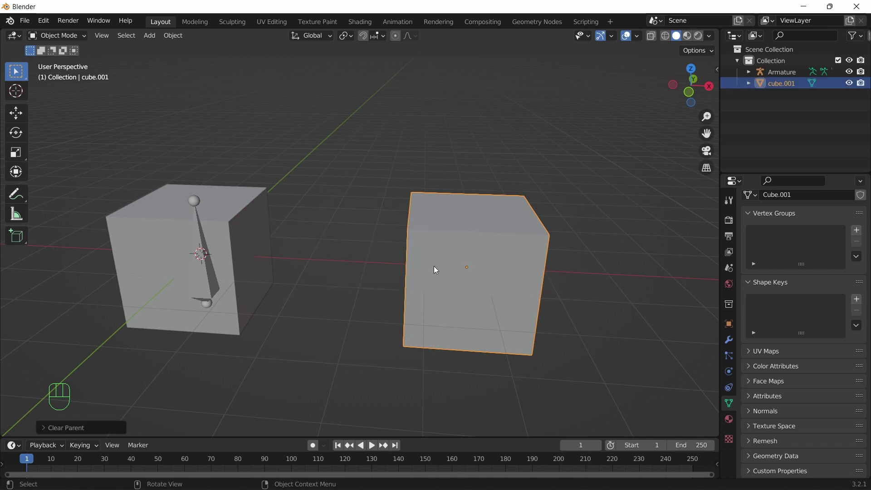
- Put the armature back in Pose Mode and try rotating the bone to check that the unparented cube is independent
left_click(196, 205)
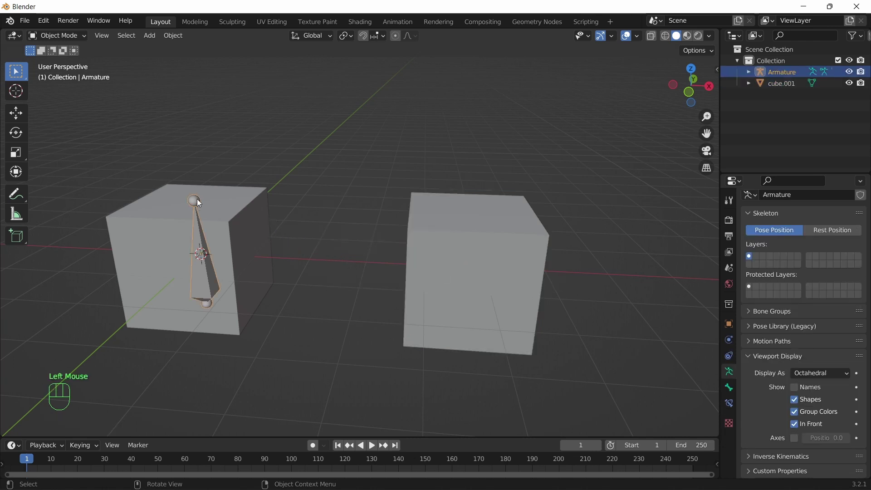
left_click(60, 37)
left_click(55, 74)
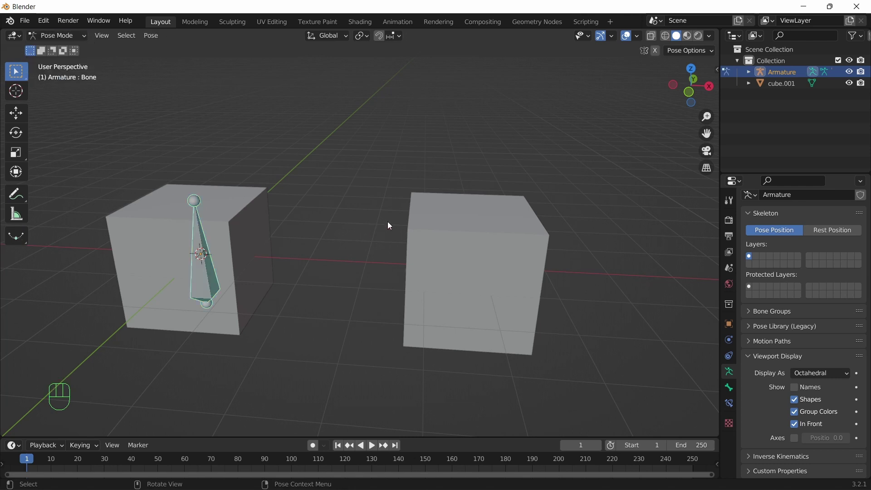
key("r")
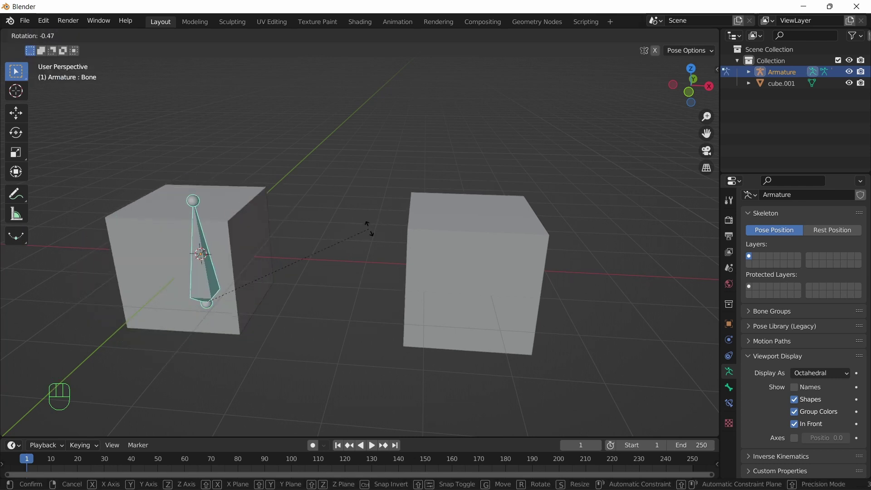
left_click(369, 227)
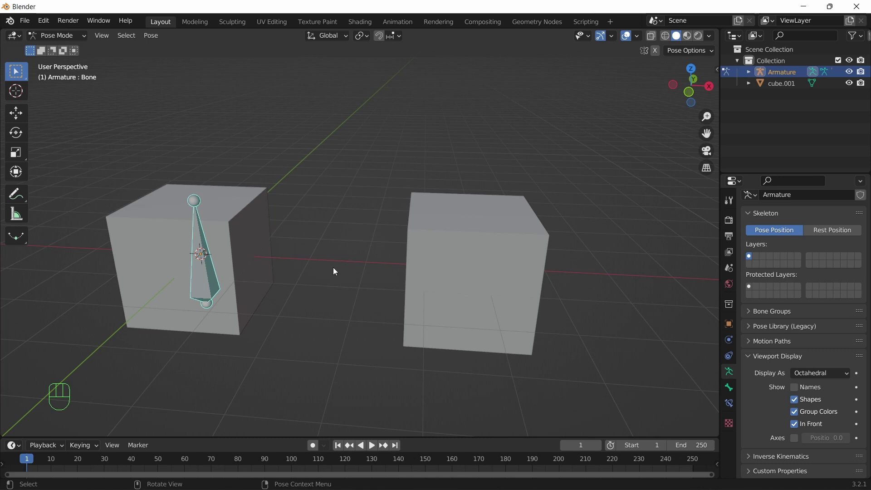
- Return to Object Mode and rename the duplicate cube to kotak
left_click(445, 219)
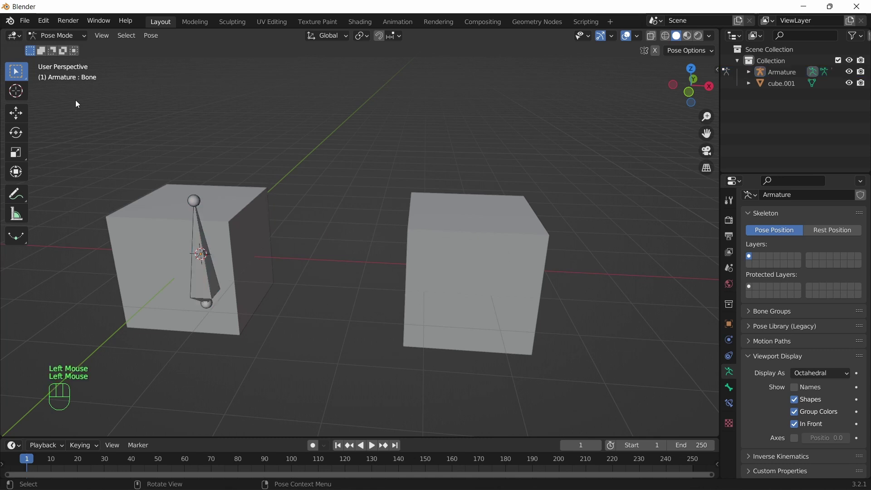
left_click(56, 36)
left_click(58, 47)
left_click(484, 259)
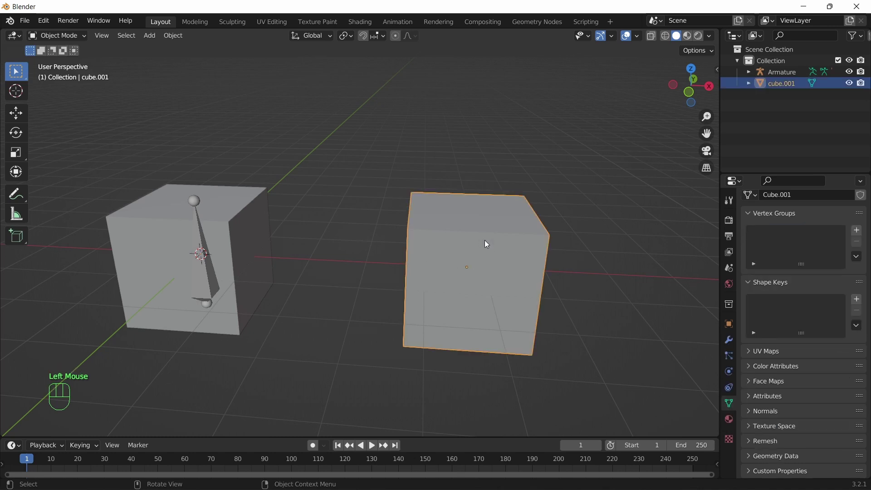
double_click(783, 83)
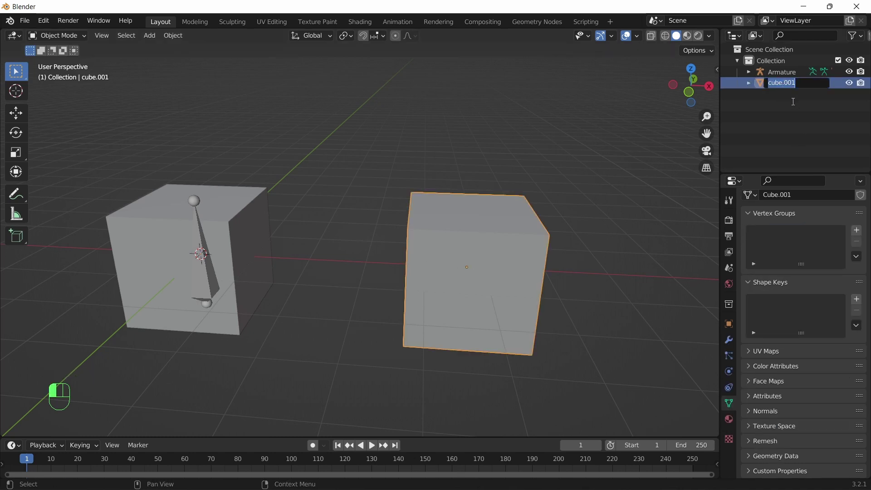
type("kotak")
left_click(794, 102)
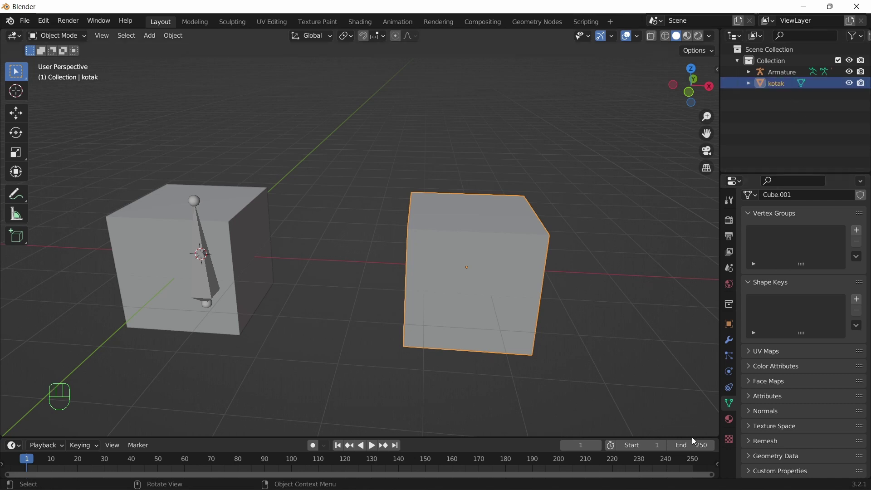
middle_click_drag(590, 180, 589, 267, "shift")
scroll(584, 237, "down", 2)
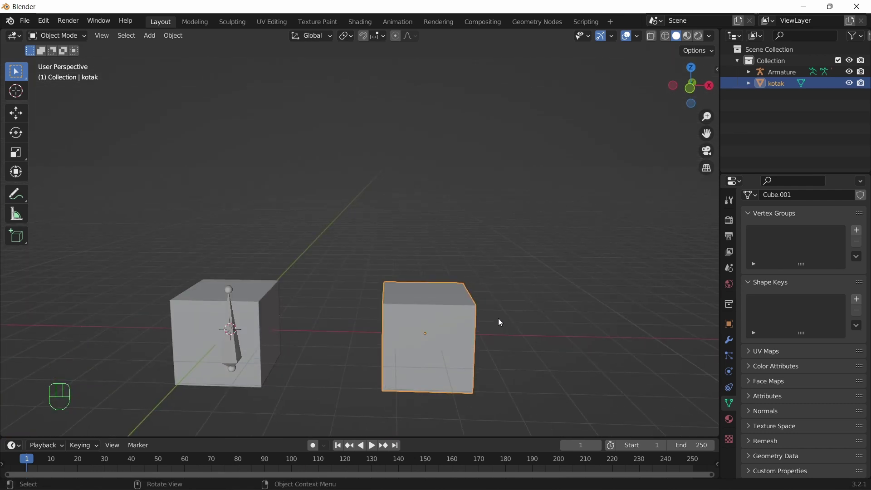
- Duplicate the kotak cube straight up along Z and lower the copy about 0.22 m, leaving a narrow gap above the original
key("shift+d")
key("z")
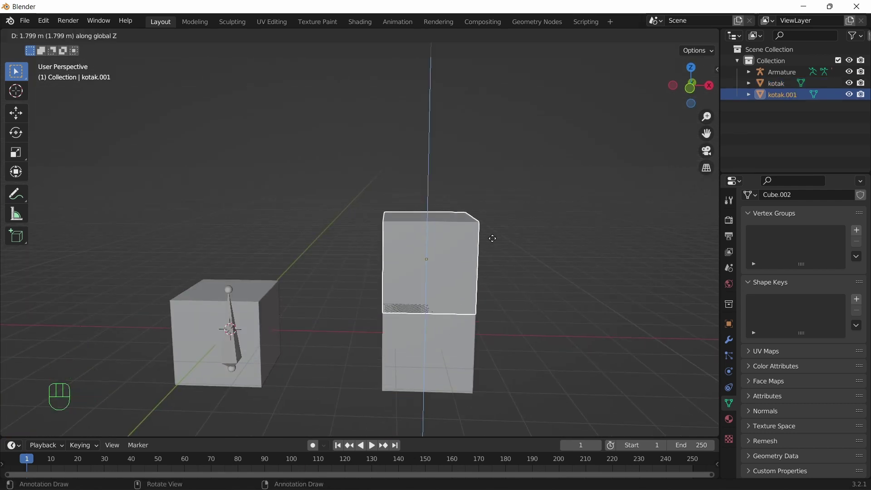
left_click(491, 224)
key("KP_1")
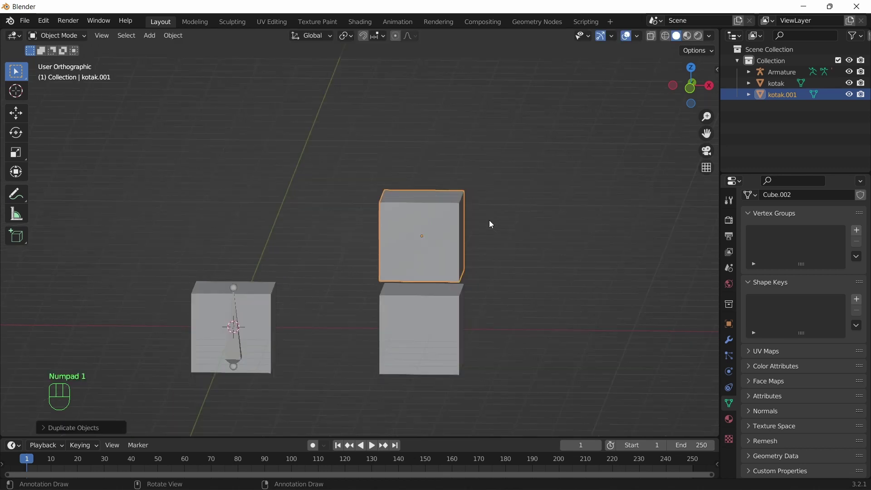
scroll(472, 236, "up", 1)
scroll(472, 240, "up", 2)
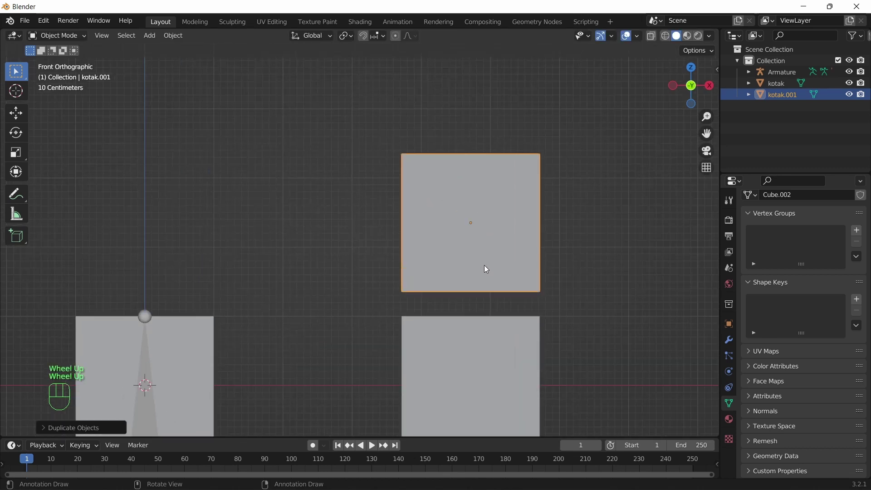
key("g")
key("z")
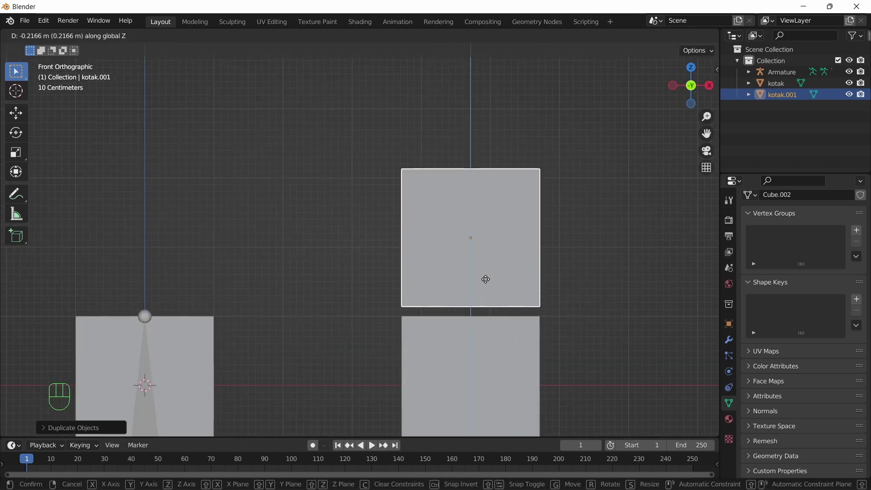
left_click(486, 276)
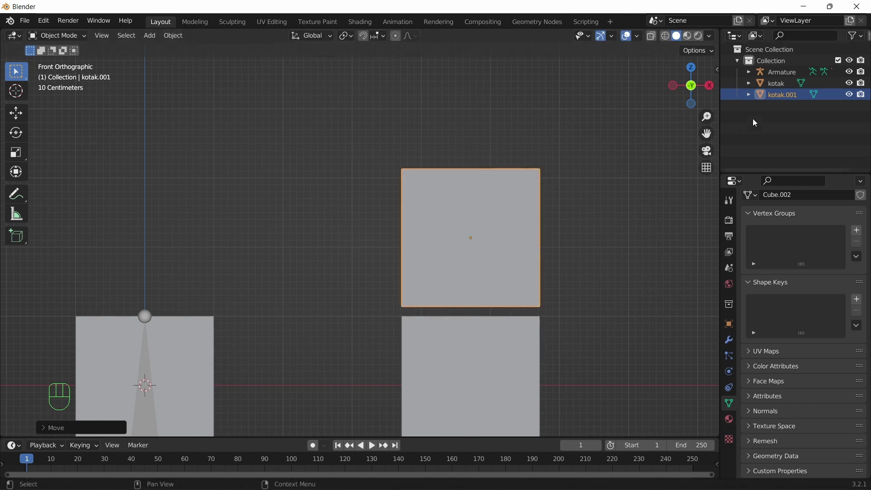
- Rename the duplicated cube above kotak as kotak tengah
double_click(780, 94)
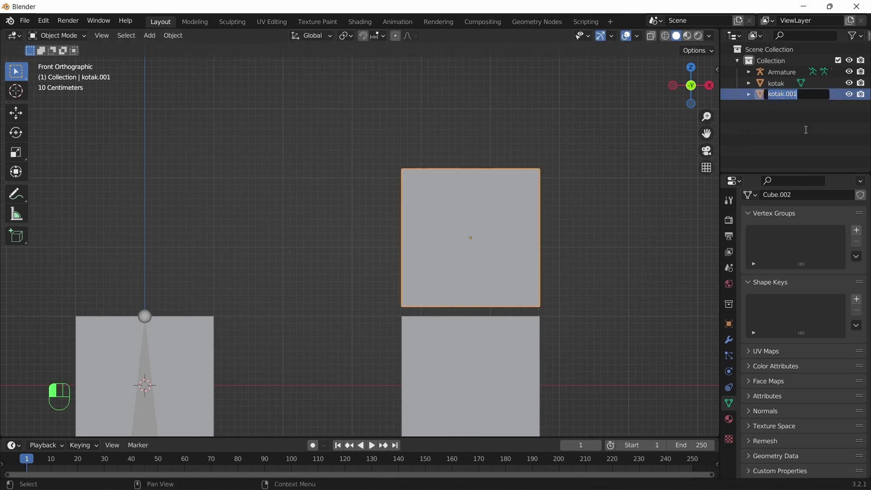
type("kotak tengah")
key("Return")
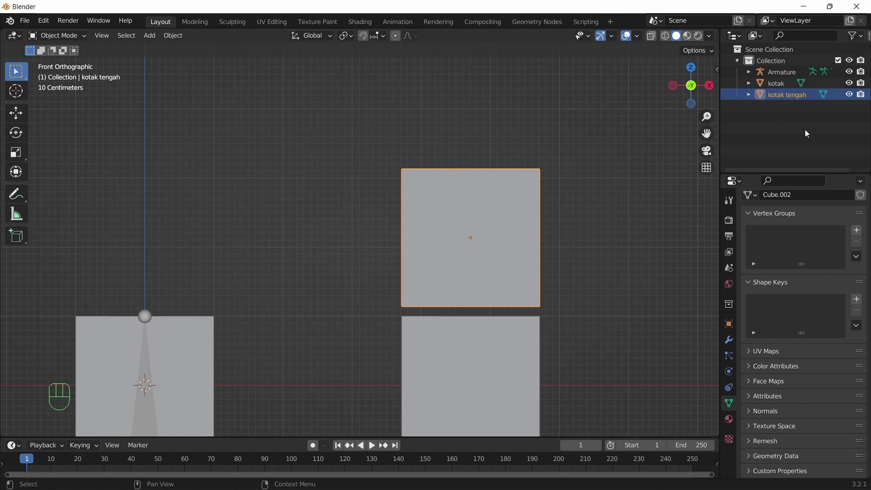
- Duplicate the kotak tengah cube about 2.14 m upward along Z to form the top of the stack
scroll(583, 211, "down", 2)
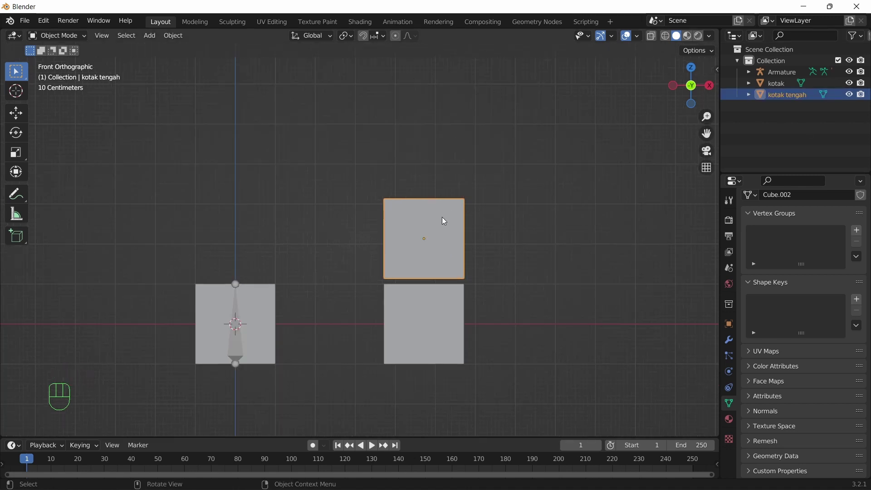
key("shift+d")
key("z")
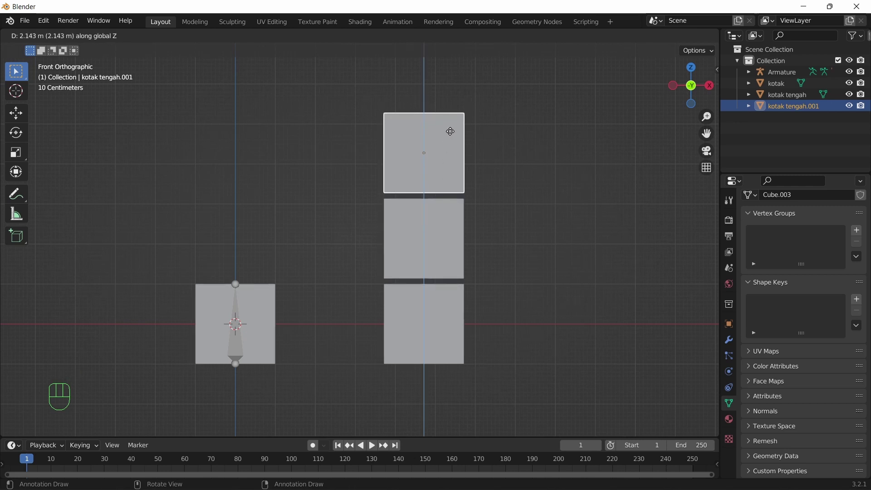
left_click(450, 132)
- Rename the topmost duplicate cube as kotak atas
double_click(808, 106)
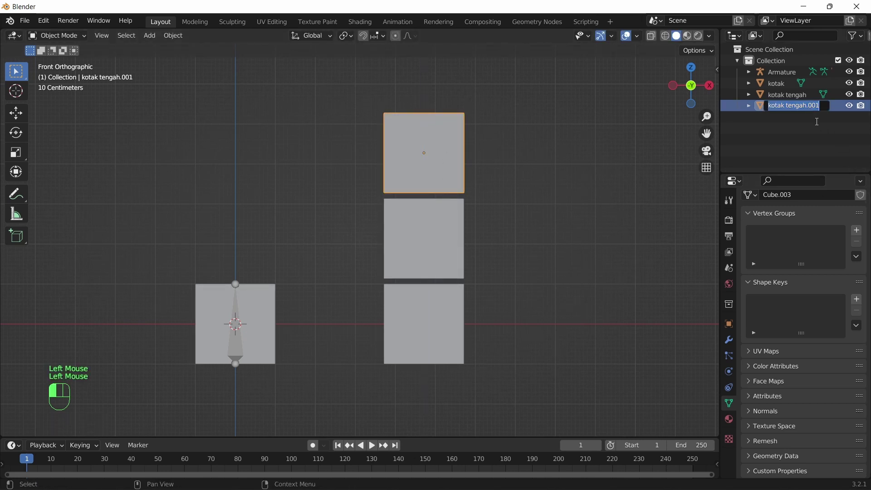
key("BackSpace")
type("kotak atas")
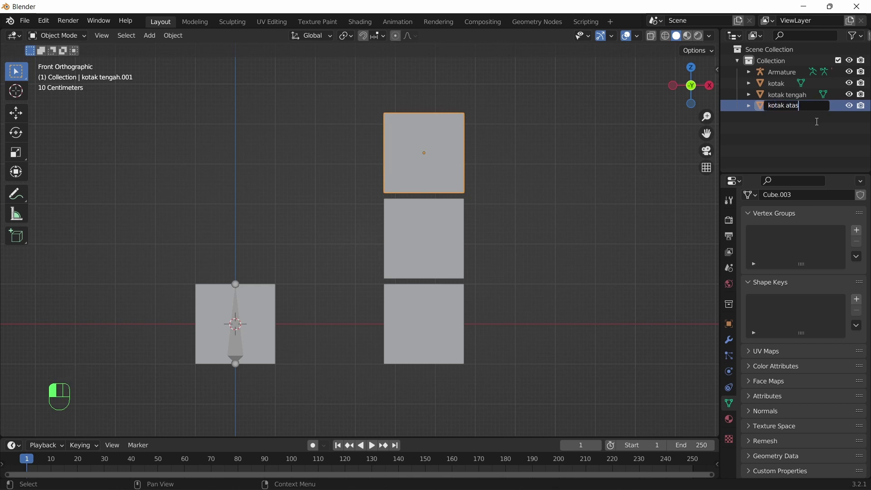
key("Return")
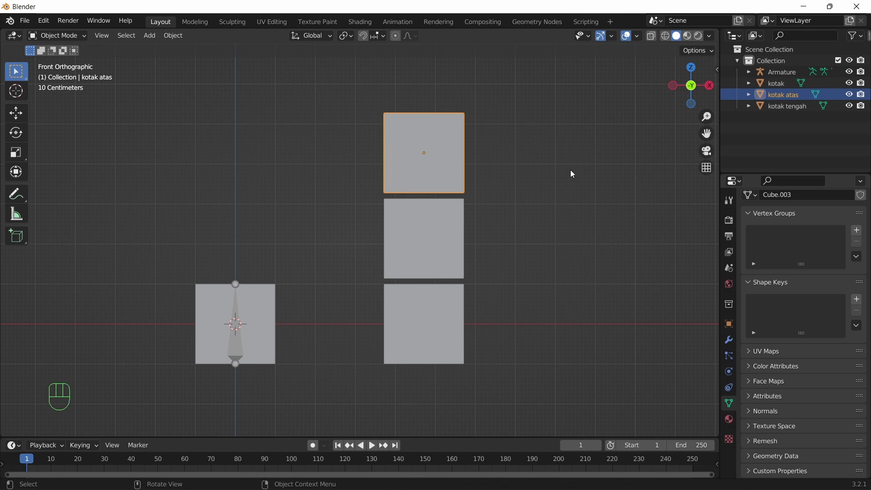
- Select the bottom, middle and top cubes of the stack in turn to check which name belongs to each
mouse_move(573, 241)
middle_mouse_down()
mouse_move(521, 271)
mouse_move(511, 239)
mouse_move(578, 252)
middle_mouse_up()
left_click(443, 313)
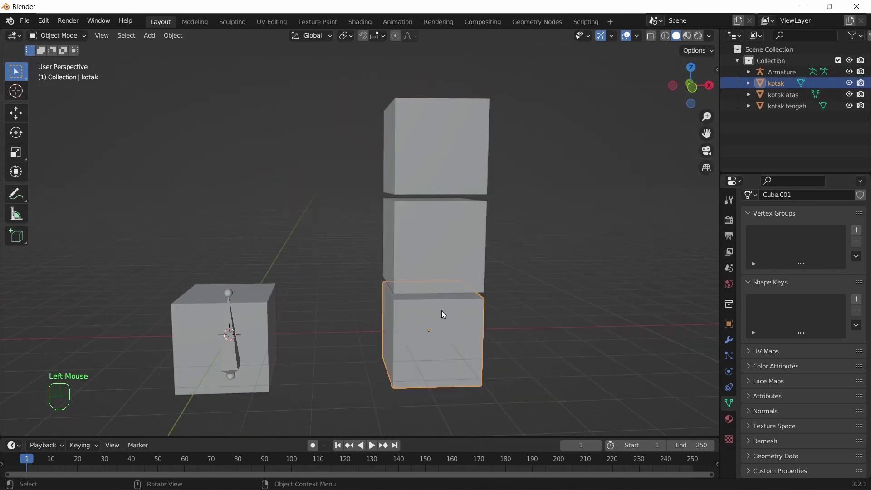
left_click(461, 235)
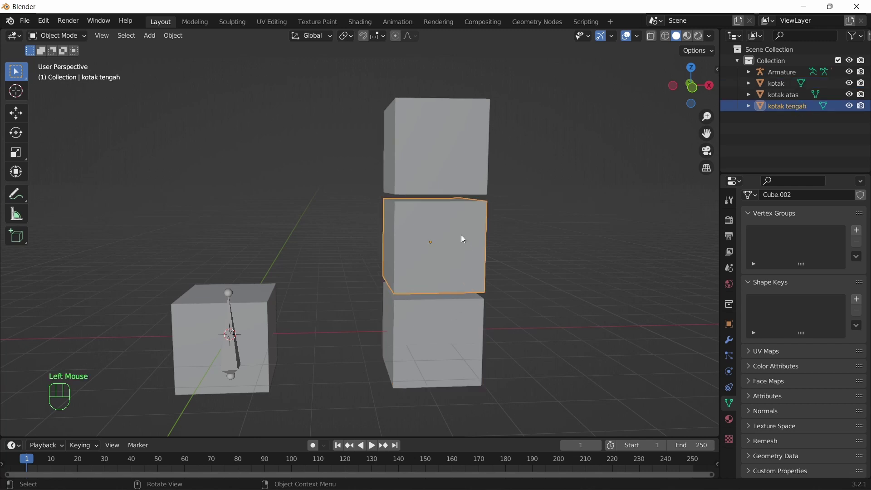
left_click(475, 145)
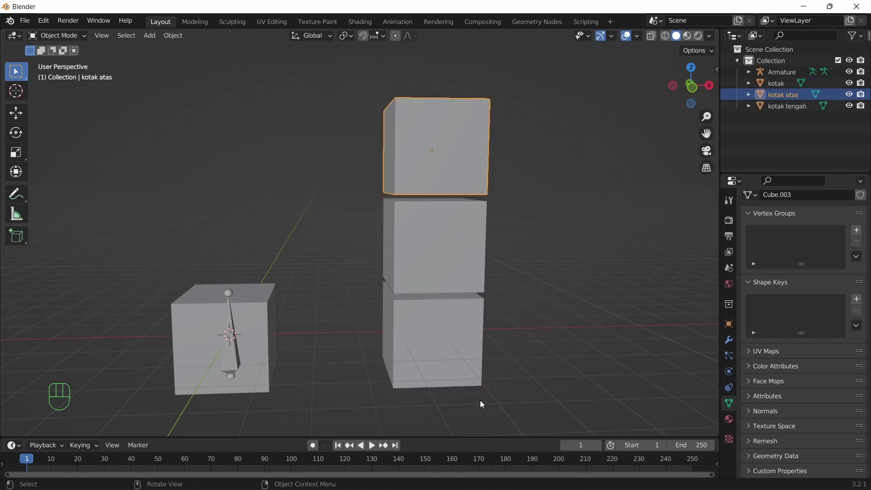
- Select the bottom kotak cube and snap the 3D cursor to it with Cursor to Active
left_click(438, 333)
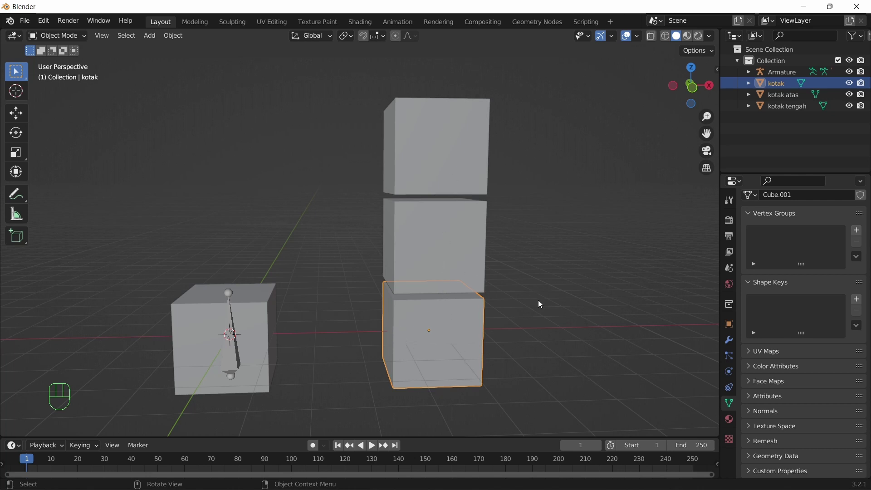
middle_click_drag(539, 303, 527, 287)
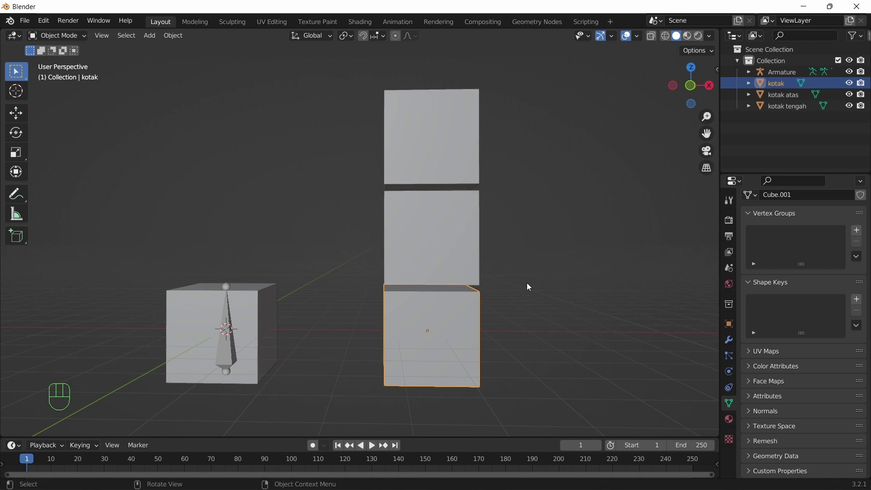
key("KP_1")
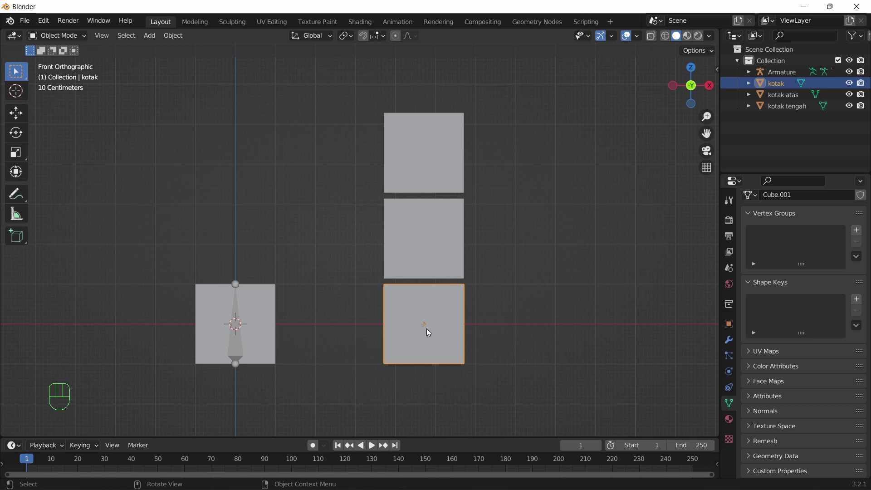
key("shift+s")
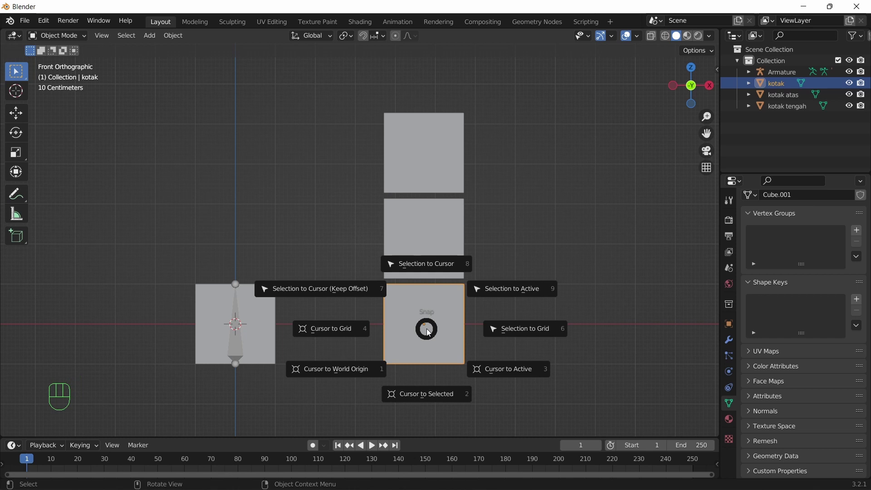
left_click(497, 368)
mouse_move(453, 333)
middle_mouse_down()
mouse_move(465, 319)
mouse_move(380, 329)
mouse_move(453, 323)
mouse_move(441, 336)
middle_mouse_up()
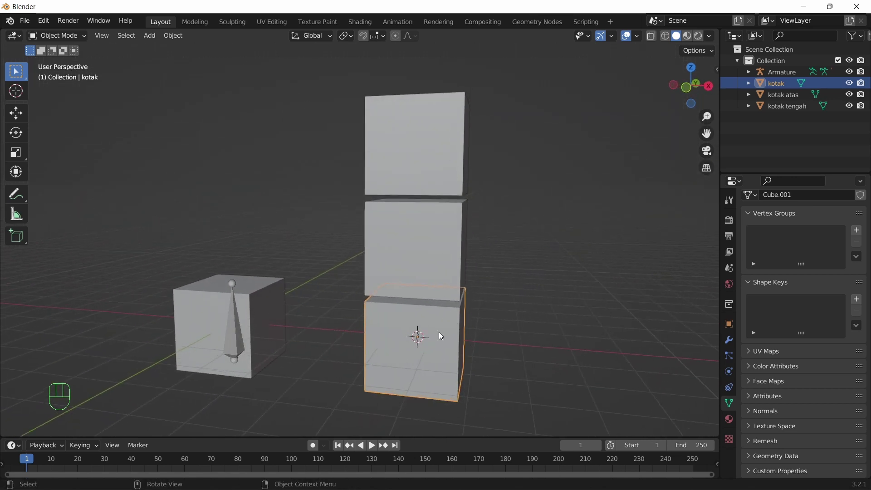
- In front view, add a new armature at the 3D cursor and enable In Front in its viewport display
key("KP_1")
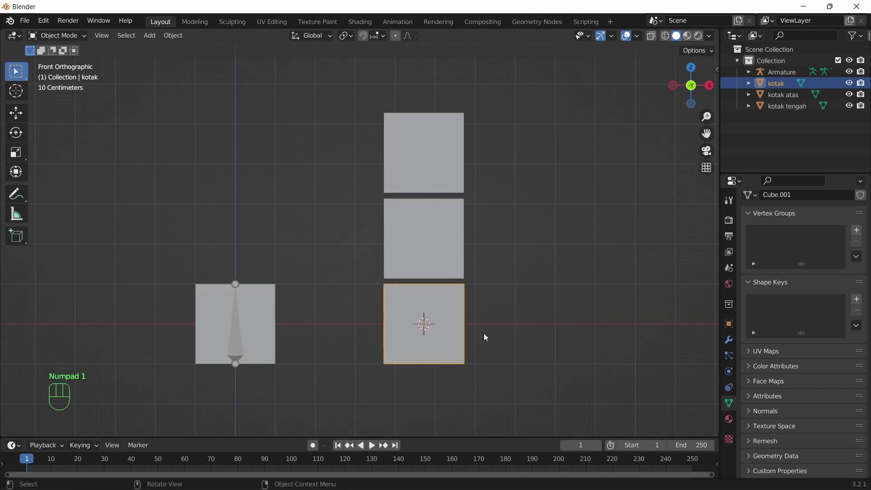
key("shift+a")
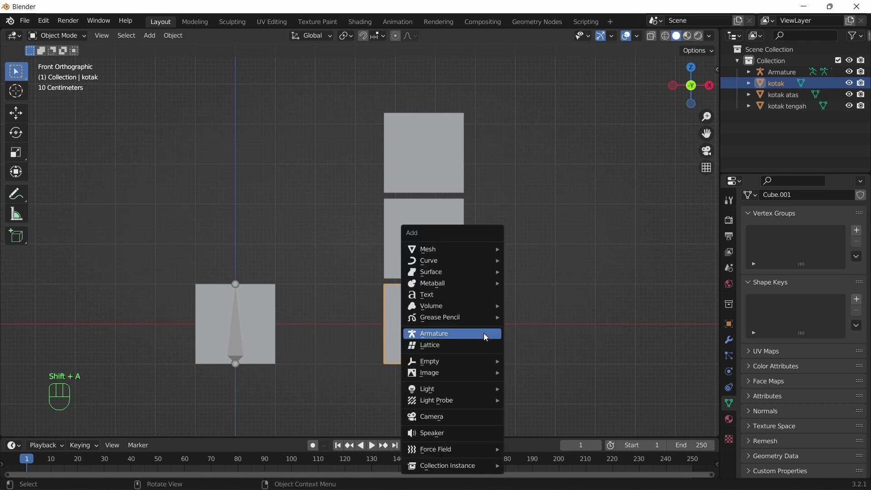
left_click(444, 336)
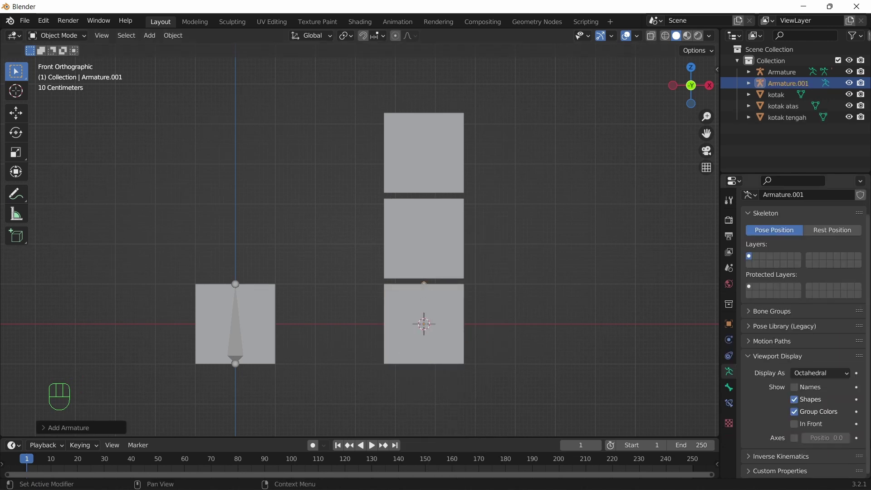
left_click(795, 424)
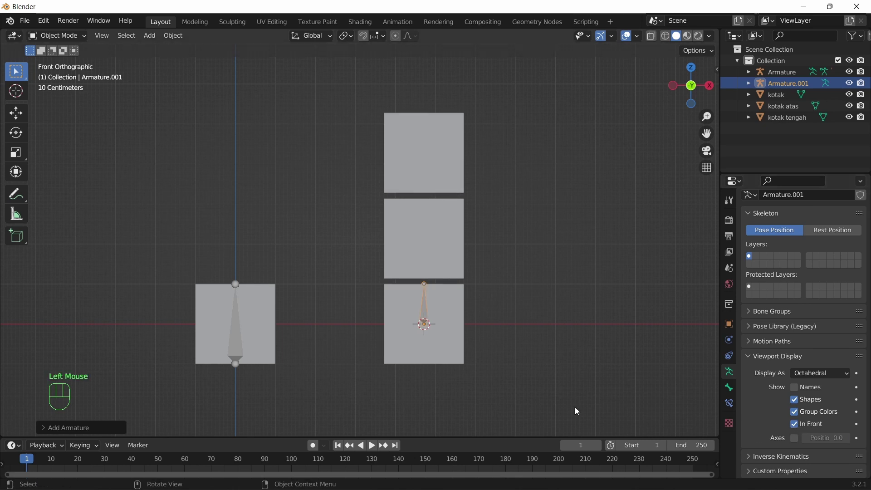
- Put the new armature in Edit Mode and move the bone's root about 0.98 m down along Z to the bottom cube's base
scroll(473, 329, "up", 2)
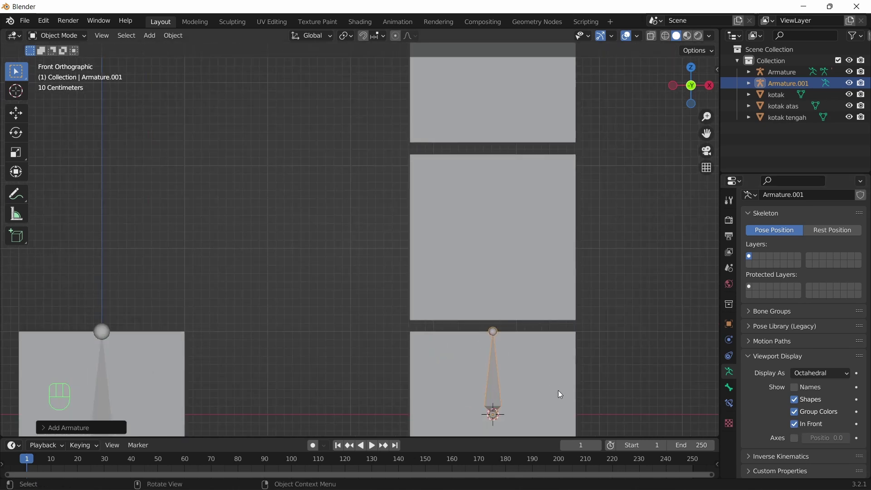
middle_click_drag(559, 394, 547, 225, "shift")
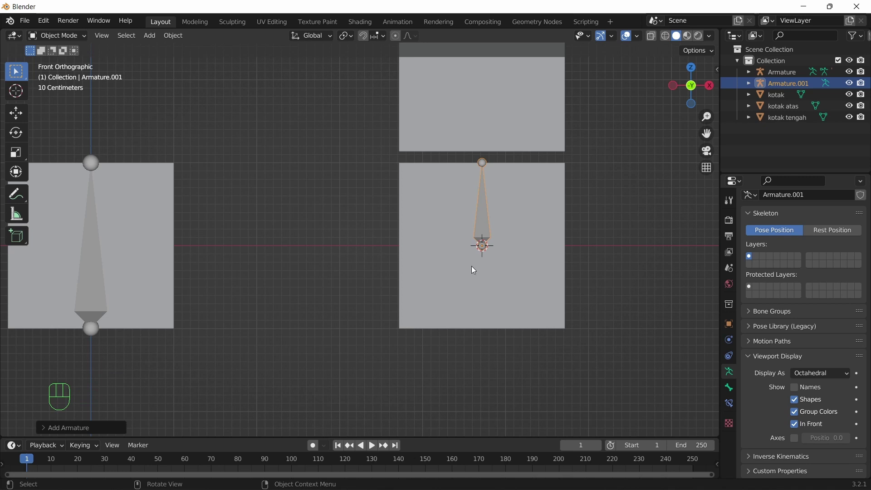
left_click(61, 37)
left_click(58, 60)
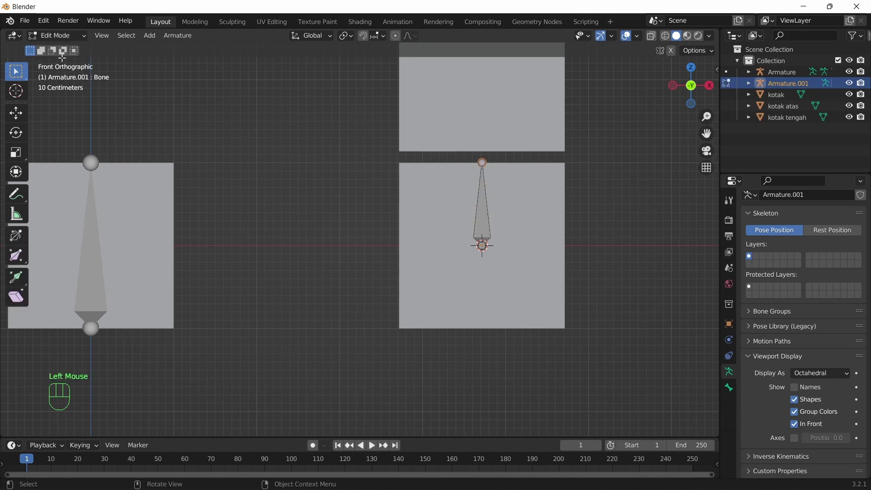
left_click(488, 257)
key("g")
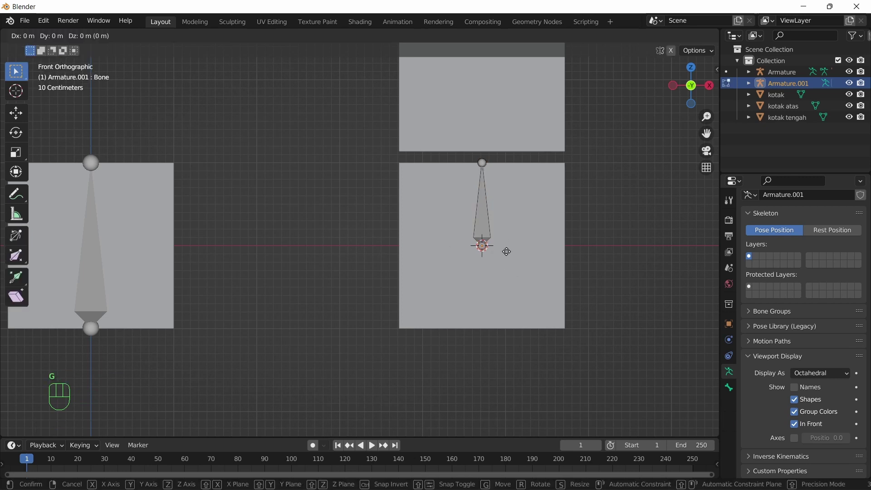
key("z")
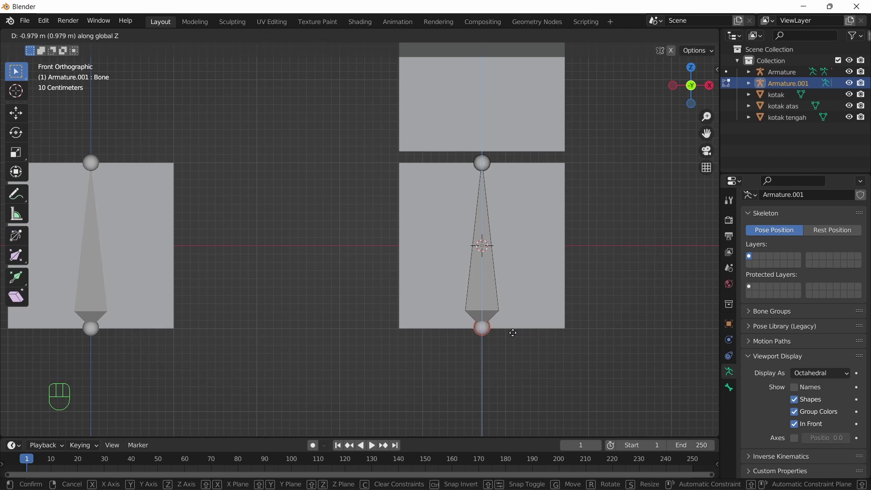
left_click(513, 332)
- Move the bone's tip slightly up along Z into the gap between the bottom and middle cubes
left_click(515, 157)
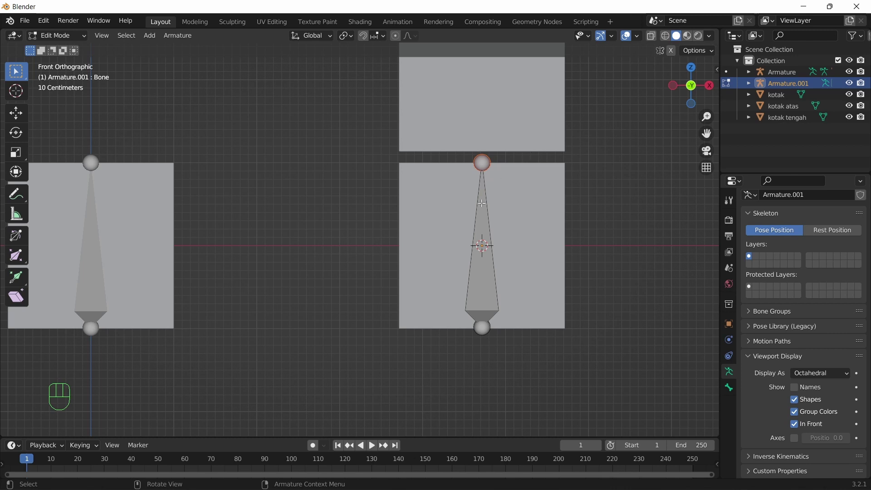
key("g")
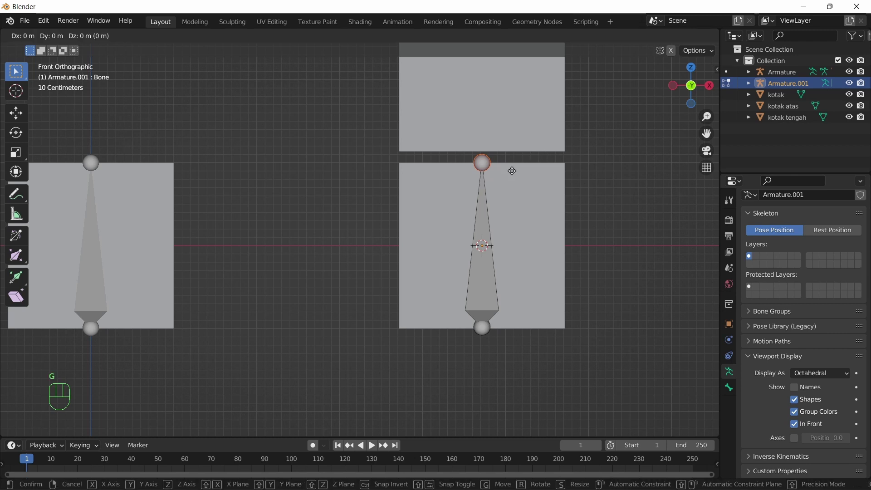
key("z")
left_click(513, 167)
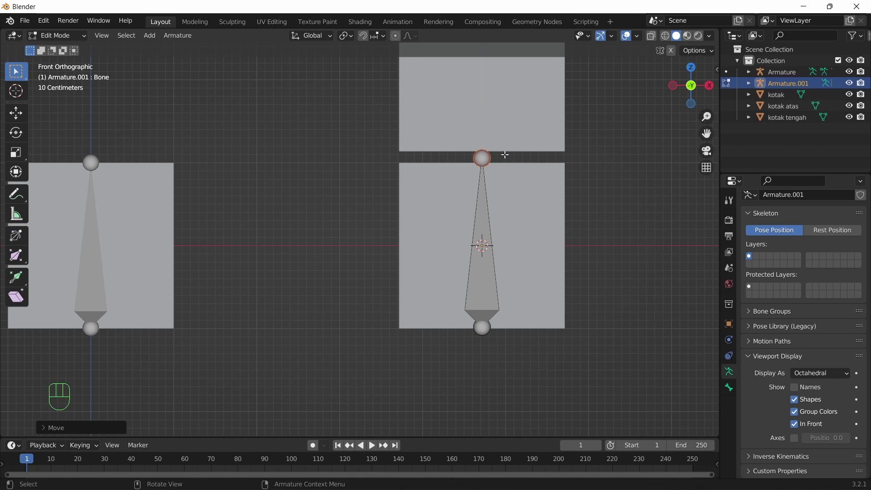
- Extrude a second bone from the tip straight up along Z to the gap between the middle and top cubes
middle_click_drag(615, 144, 585, 351, "shift")
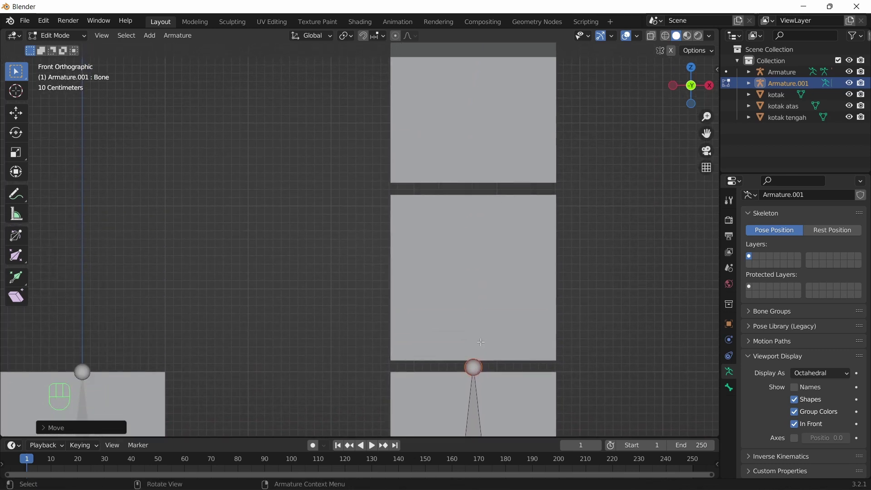
key("e")
key("z")
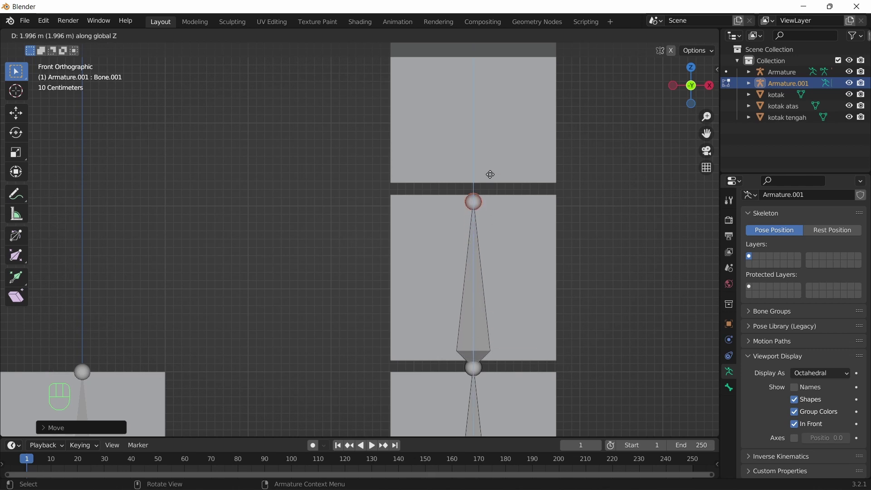
left_click(491, 164)
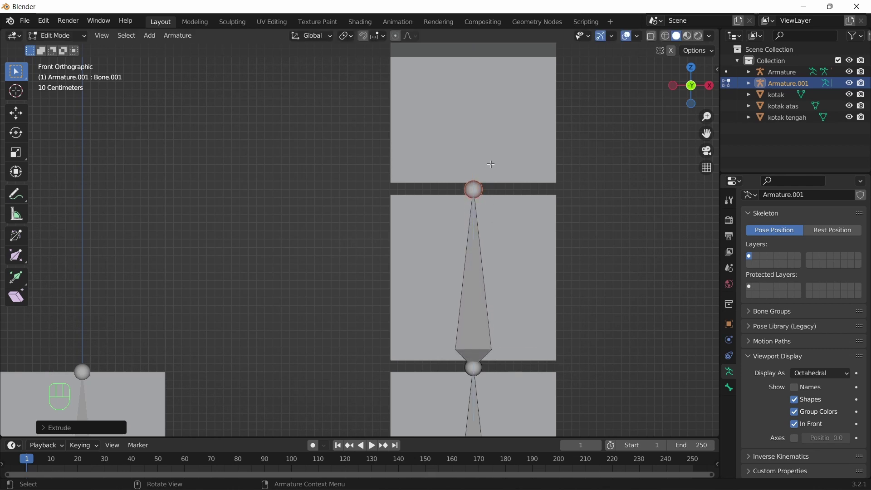
- Extrude a third bone about 2 m straight up along Z to the top cube's upper edge, and return to Object Mode
middle_click_drag(596, 209, 581, 336, "shift")
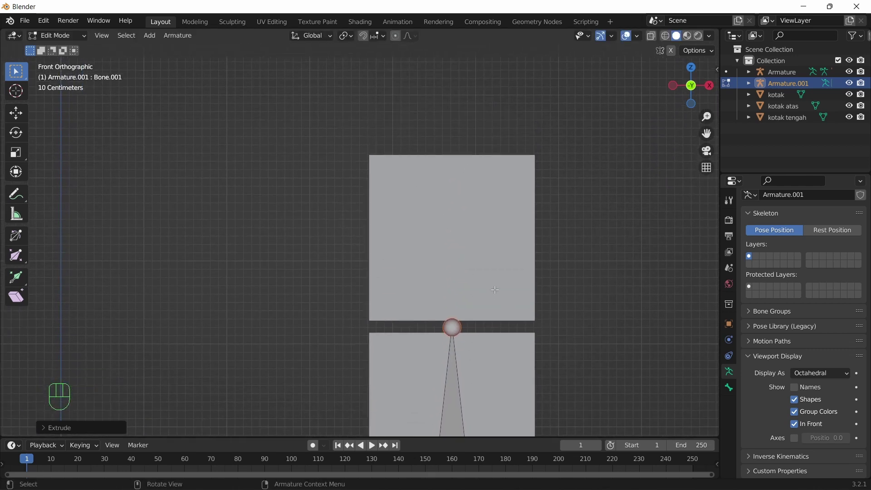
key("e")
key("z")
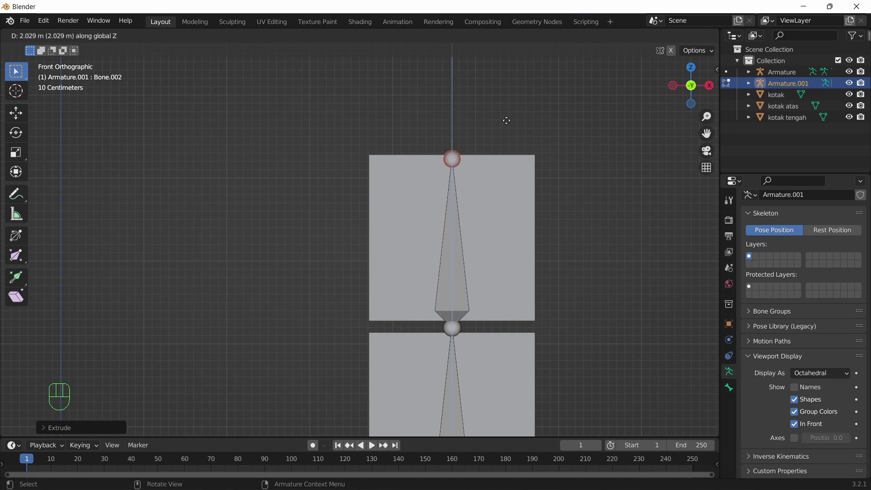
left_click(507, 117)
scroll(557, 246, "down", 2)
middle_click_drag(557, 246, 608, 176)
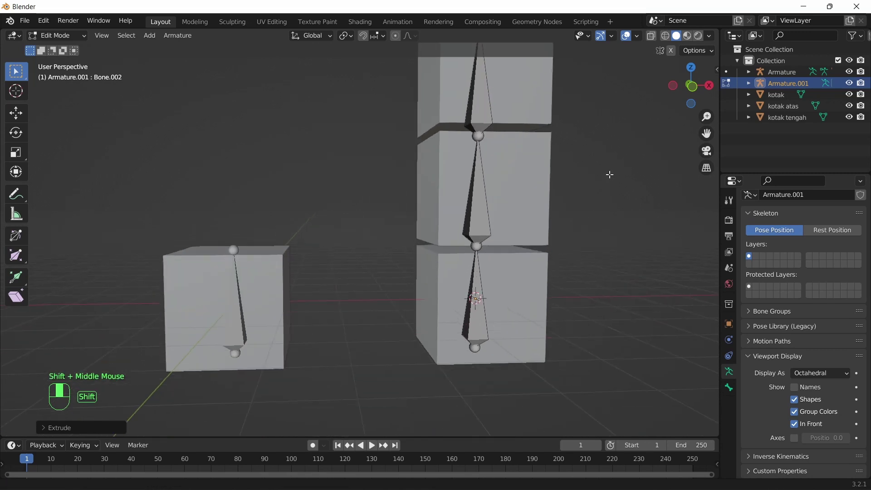
left_click(57, 35)
left_click(51, 38)
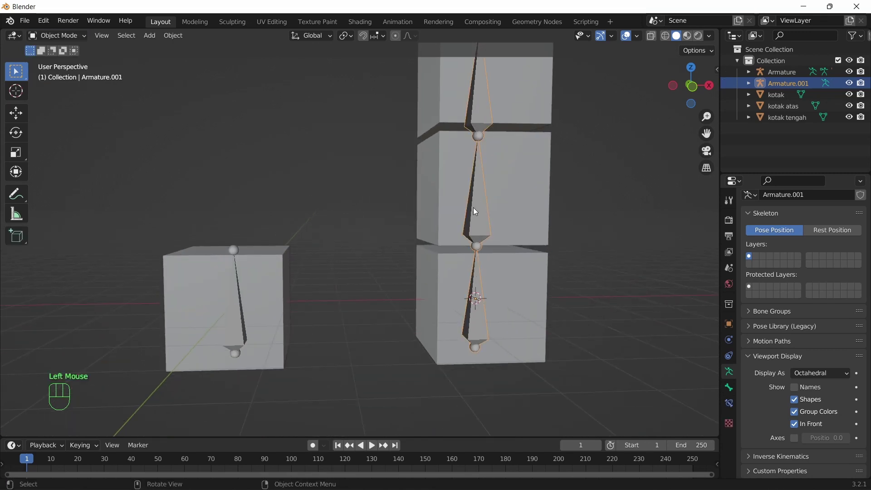
- Examine the stack from several angles, selecting each of the three cubes and the bone chain to compare which bone belongs to which cube
middle_click_drag(376, 199, 592, 261)
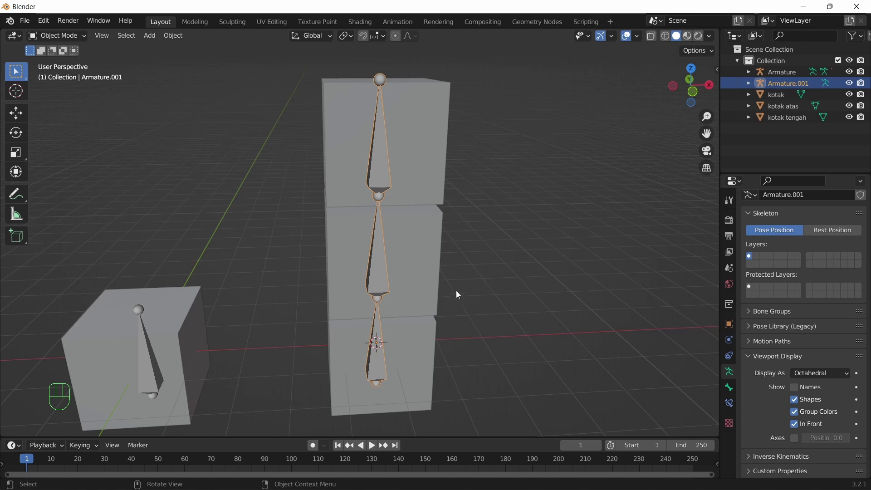
middle_click_drag(500, 304, 576, 253, "shift")
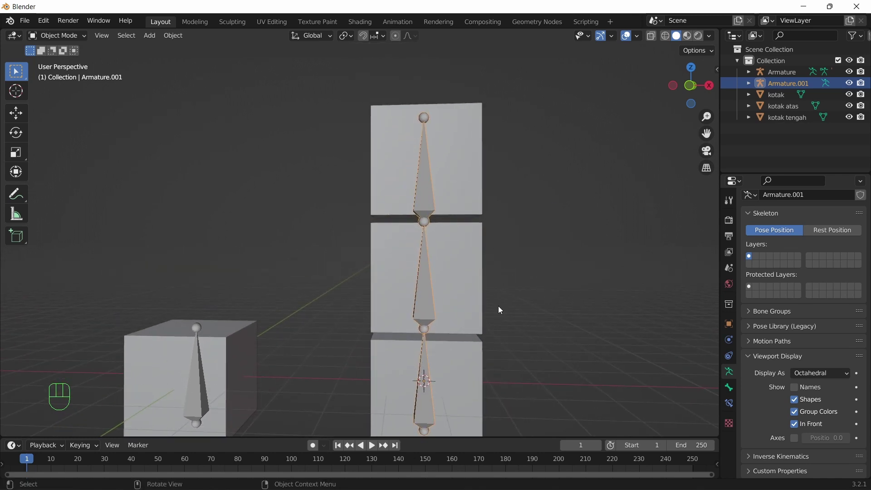
middle_click_drag(554, 271, 593, 220, "shift")
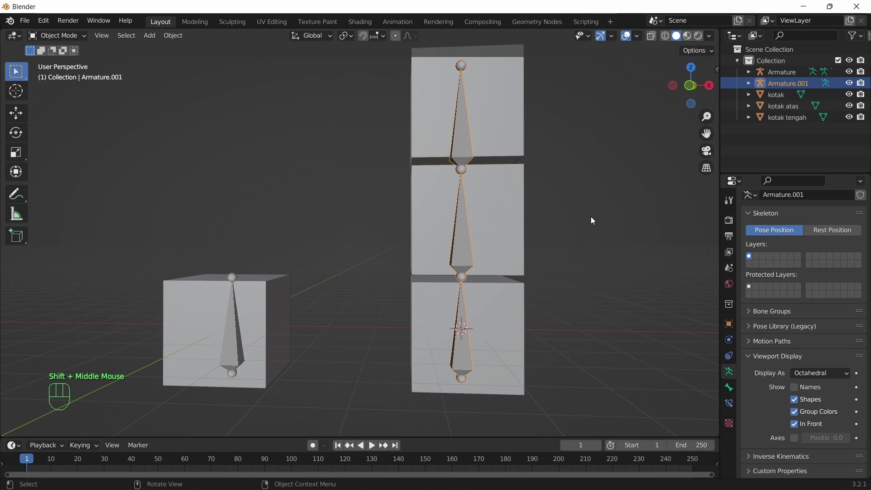
left_click(504, 296)
left_click(510, 237)
left_click(507, 127)
left_click(504, 318)
left_click(507, 245)
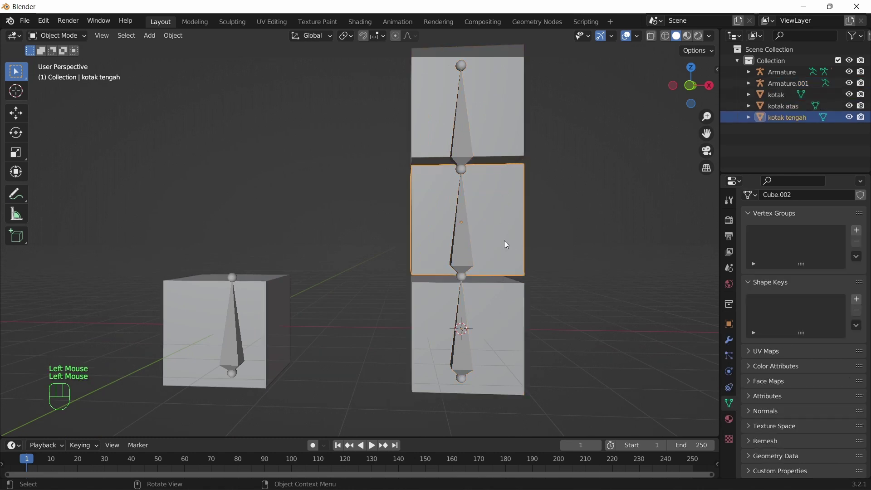
left_click(504, 135)
left_click(500, 293)
left_click(501, 218)
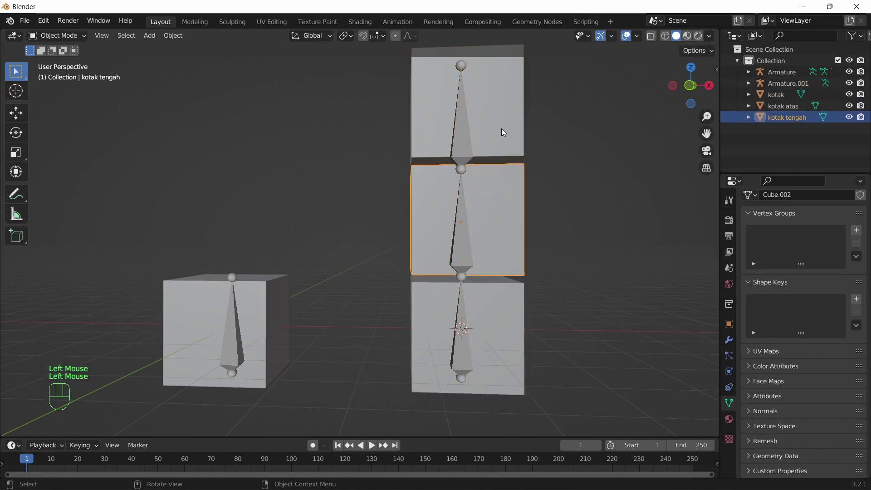
left_click(502, 129)
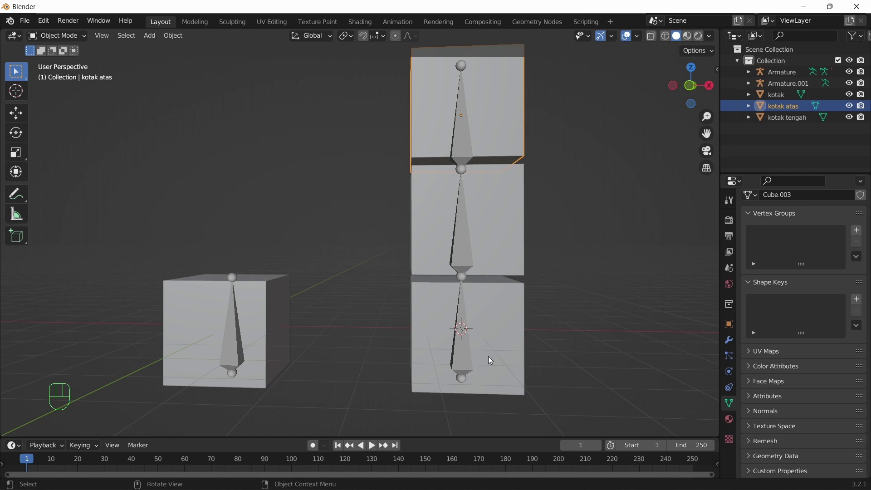
left_click(470, 364)
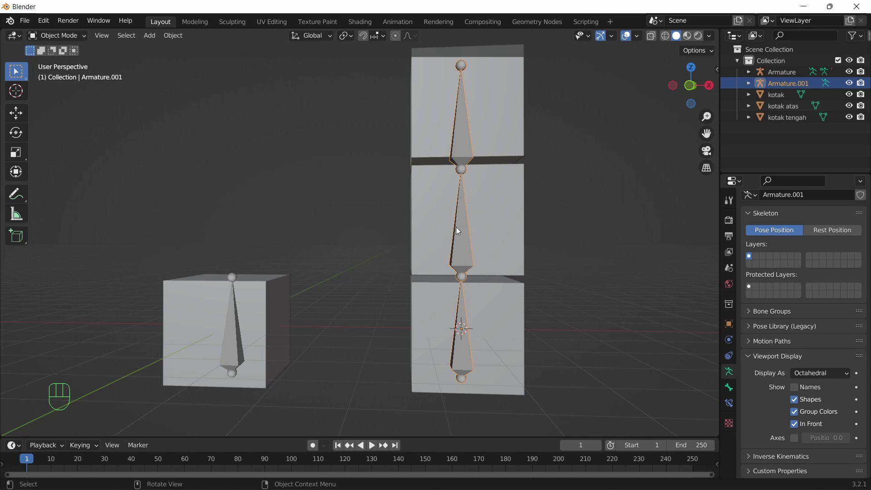
middle_click_drag(497, 239, 482, 212)
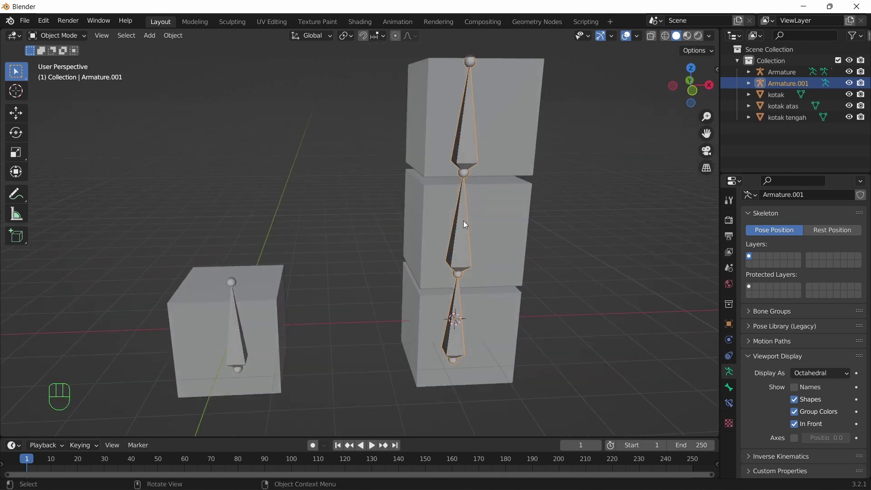
middle_click_drag(565, 325, 557, 304)
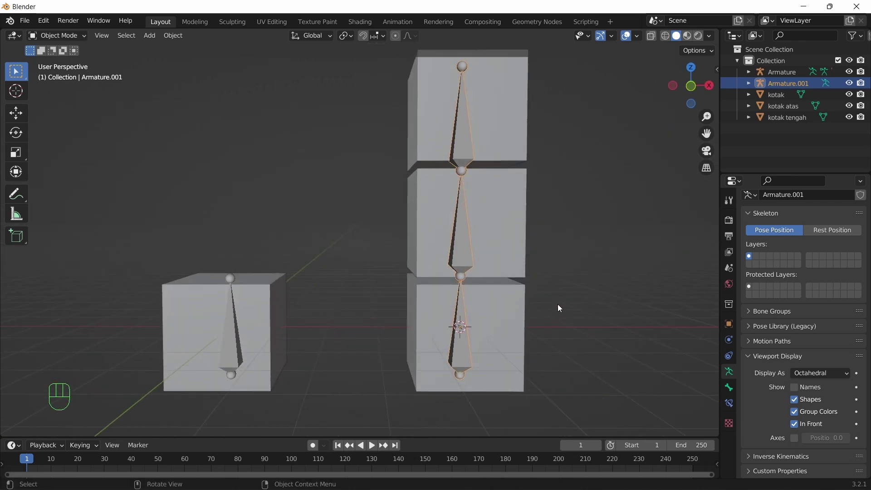
- Select the single cube and its armature, and set the parent with the Bone option
left_click(257, 291)
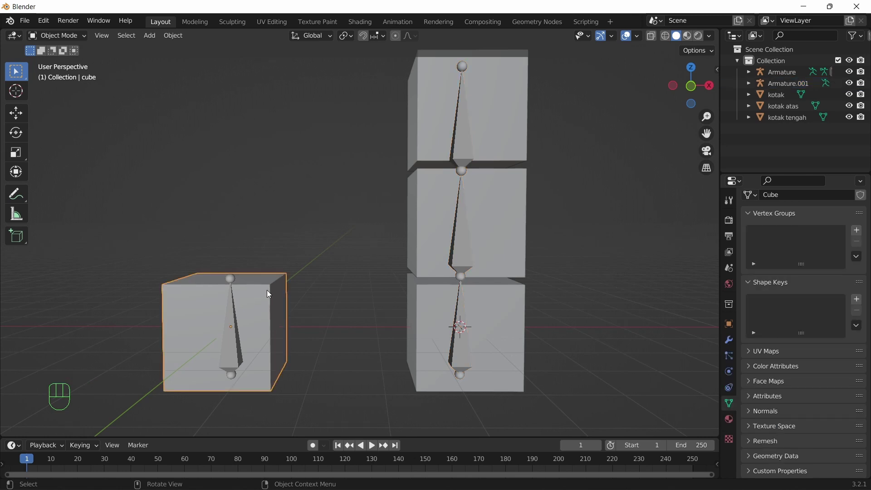
left_click(231, 284, "shift")
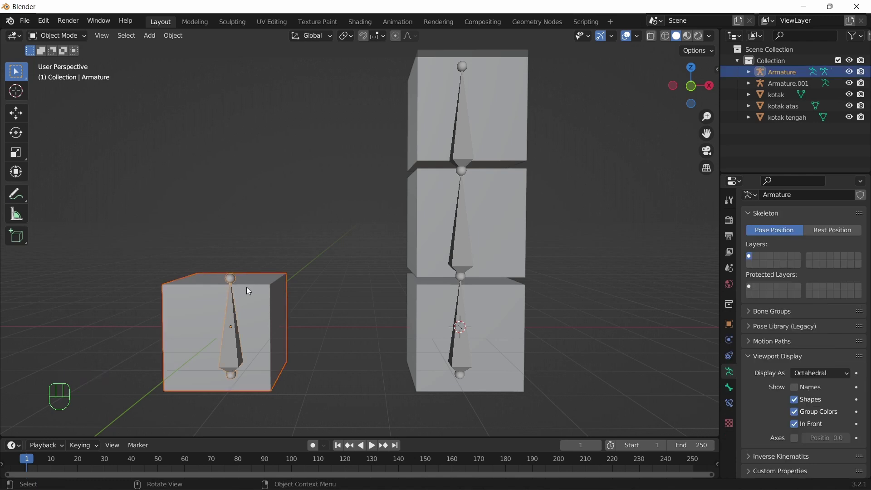
key("ctrl+p")
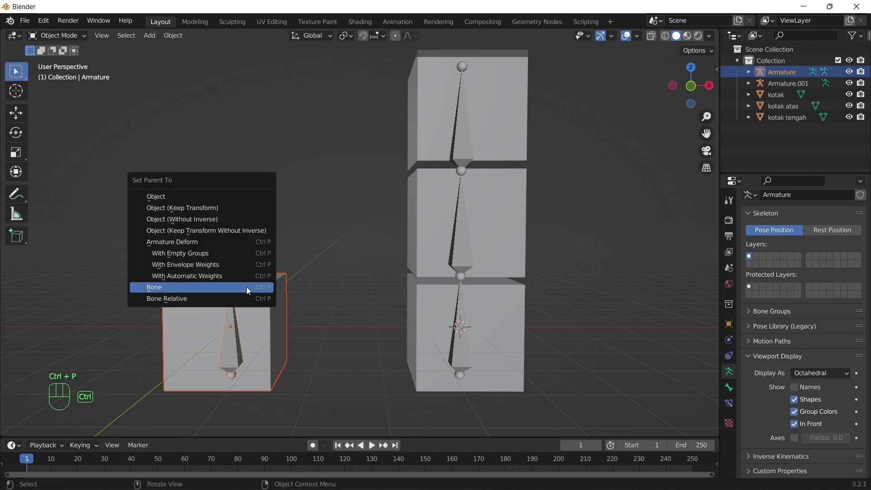
left_click(192, 290)
- Select the bottom cube of the stack together with the three-bone armature, and show the viewport in wireframe
left_click(497, 311)
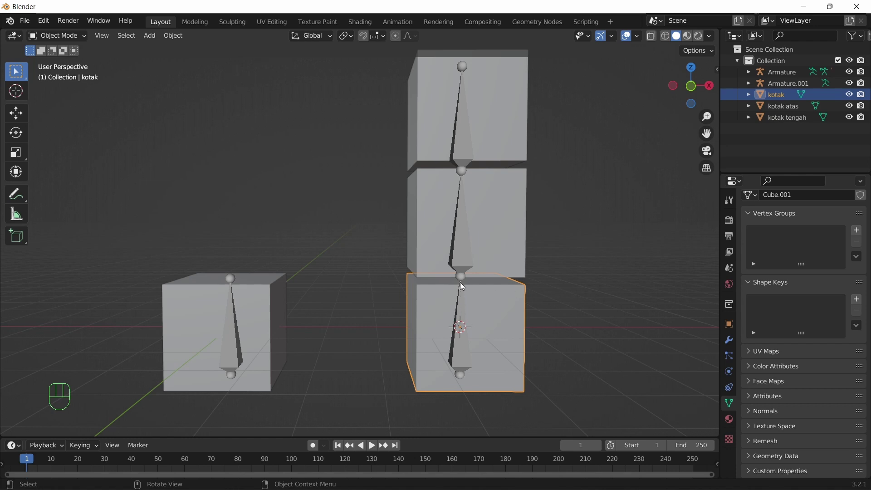
key("shift")
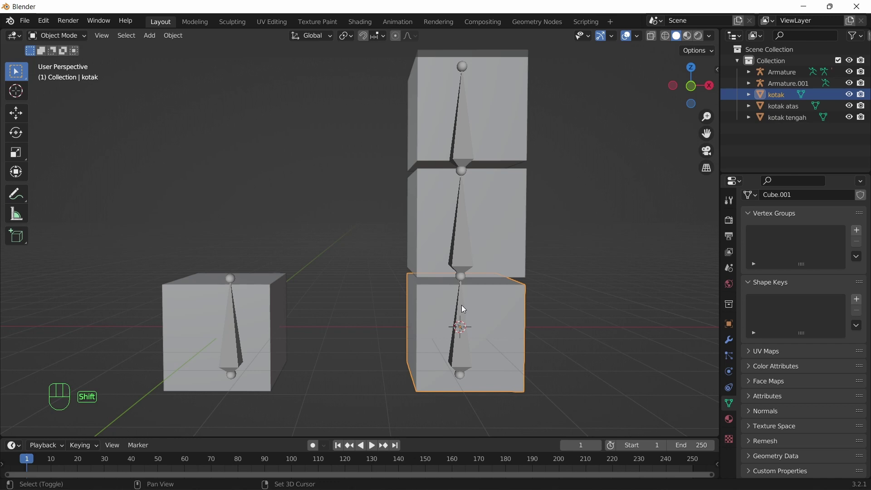
left_click(462, 305, "shift")
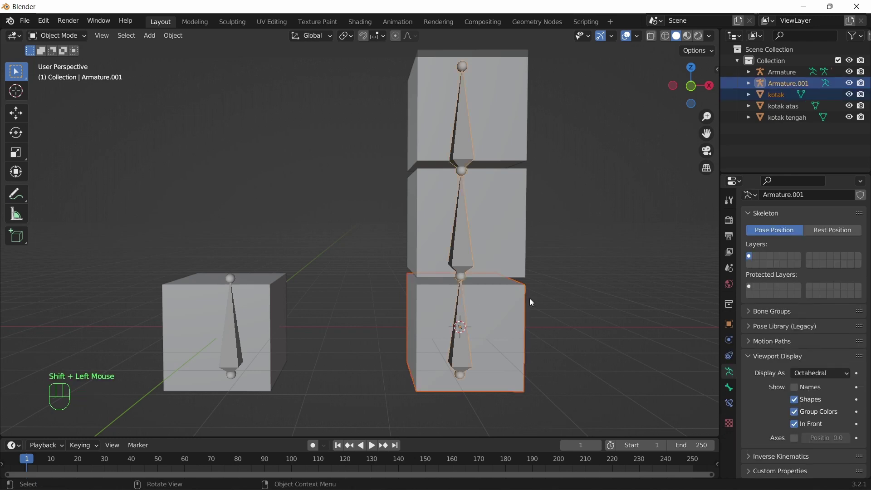
middle_click_drag(529, 298, 602, 311)
left_click(666, 36)
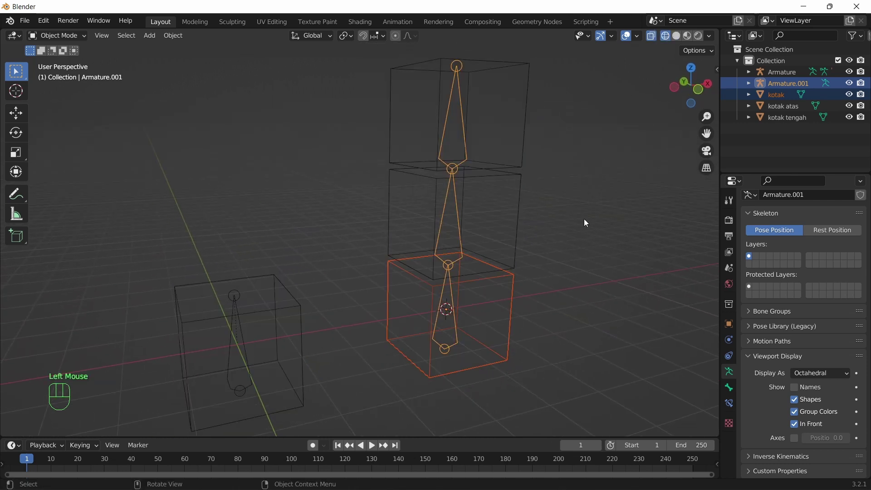
- In Pose Mode, select the bottom bone of the chain and parent the bottom cube to it with the Bone option
mouse_move(612, 217)
middle_mouse_down()
mouse_move(566, 205)
mouse_move(498, 206)
mouse_move(453, 222)
mouse_move(590, 211)
middle_mouse_up()
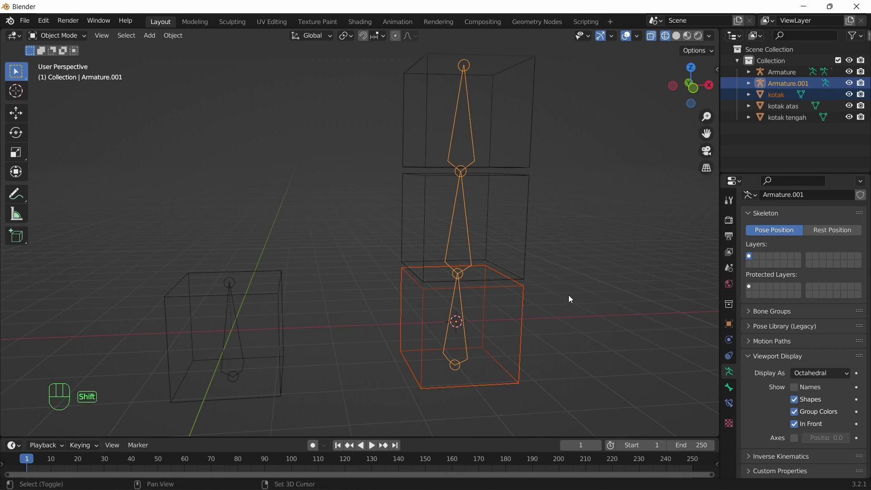
middle_click_drag(568, 295, 541, 264, "shift")
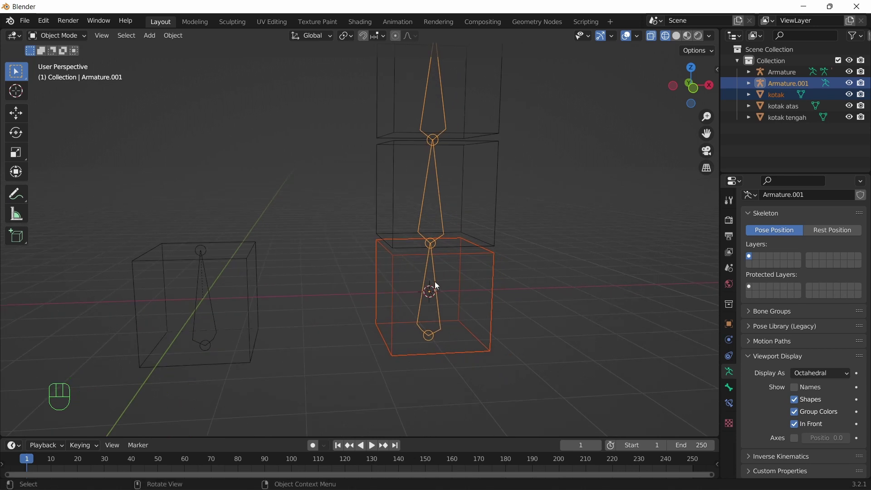
left_click(53, 34)
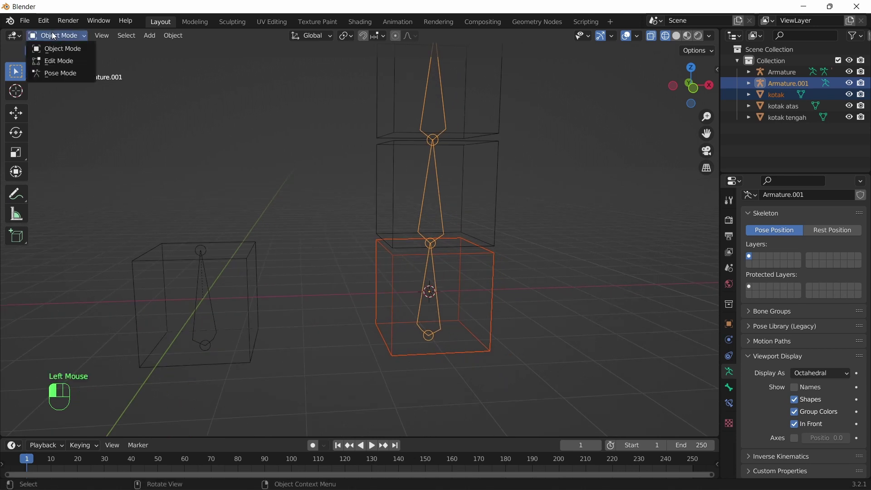
left_click(55, 75)
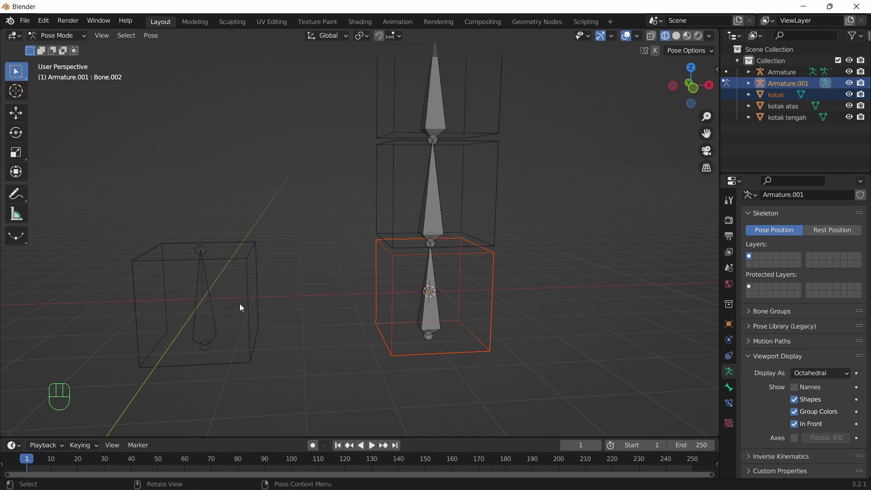
left_click(434, 316)
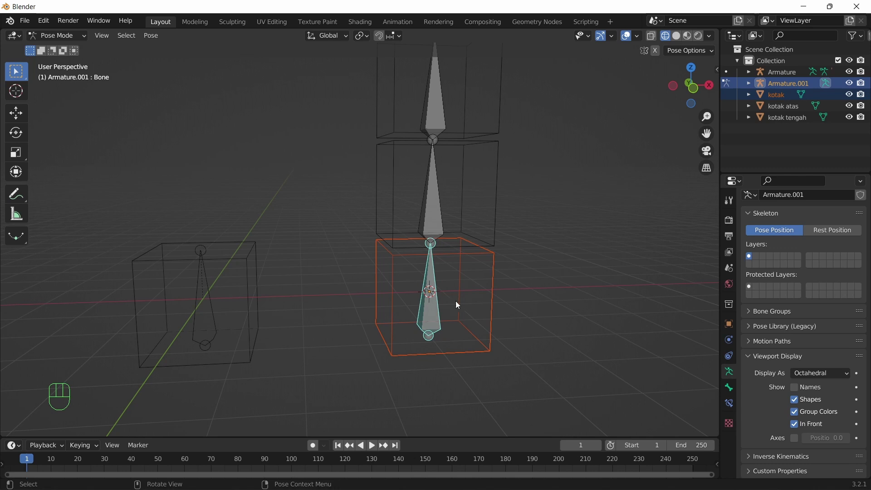
middle_click_drag(465, 284, 499, 273)
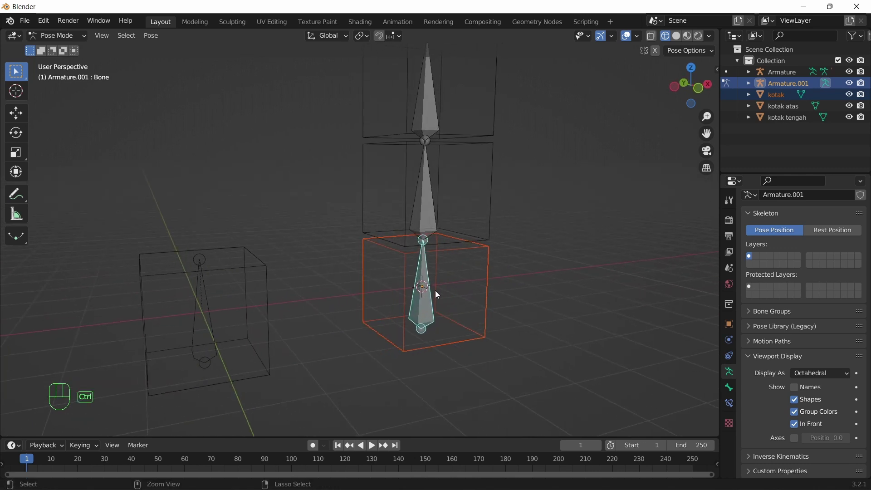
key("ctrl+p")
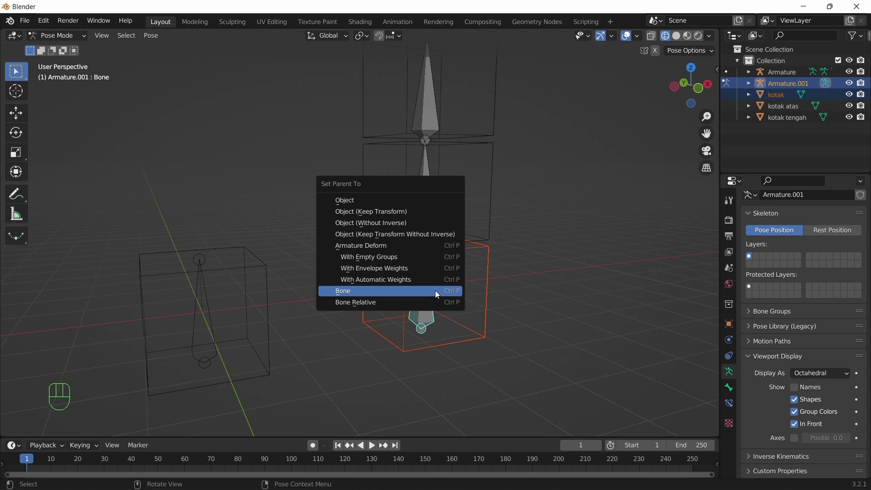
left_click(344, 294)
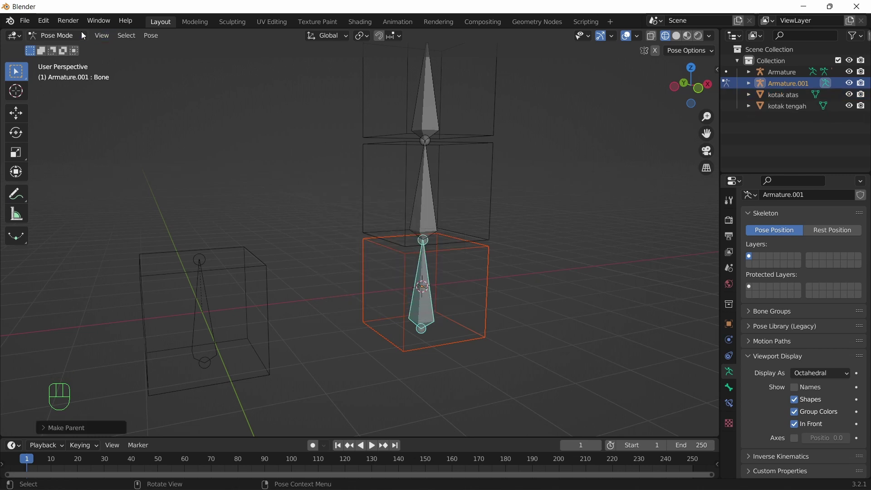
- Restore solid viewport shading and put the armature back in Object Mode
left_click(676, 36)
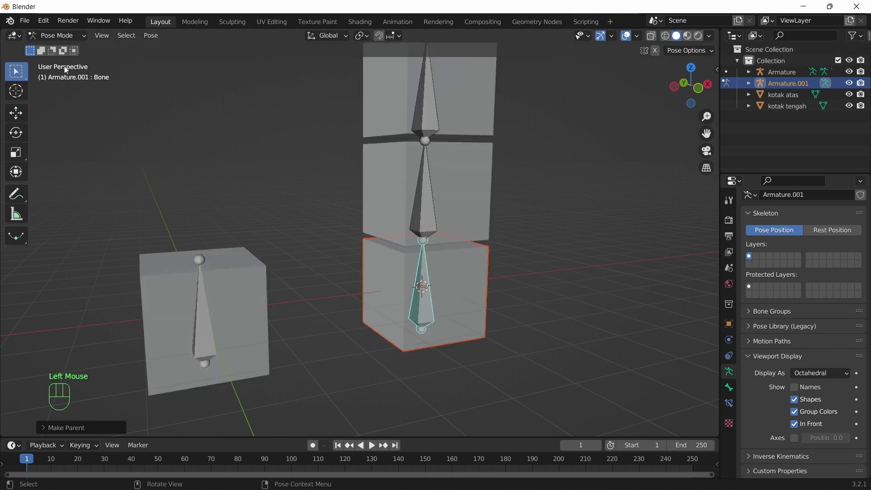
left_click(54, 33)
left_click(54, 44)
- Test the bottom cube's parenting by trying a rotation of the bottom bone in Pose Mode, and cancel the rotation
left_click(59, 37)
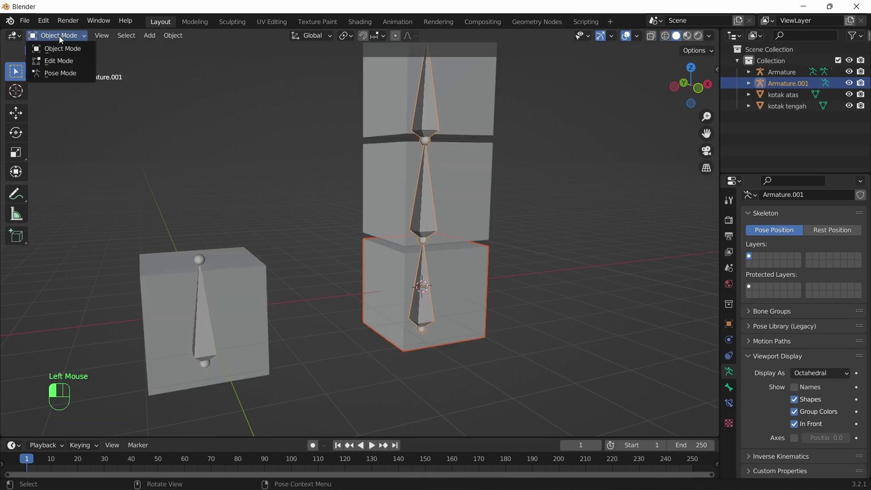
left_click(54, 70)
left_click(424, 273)
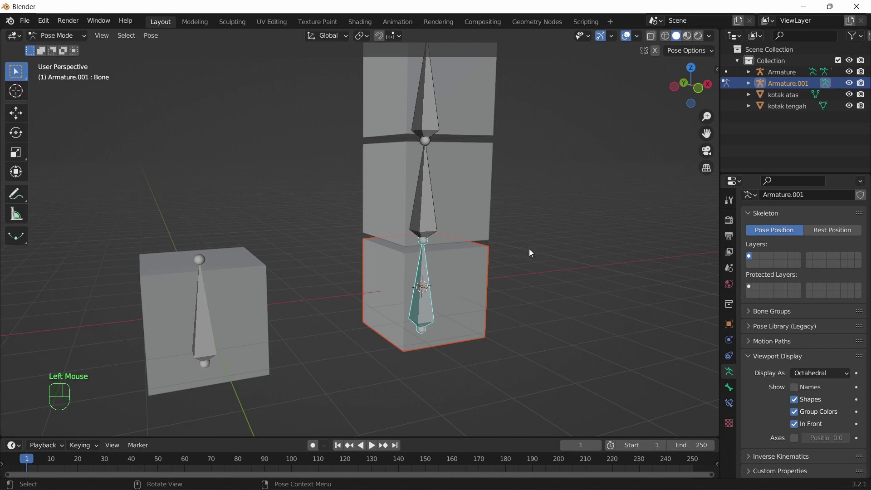
left_click(529, 249)
left_click(427, 262)
middle_click_drag(592, 235, 504, 243)
key("r")
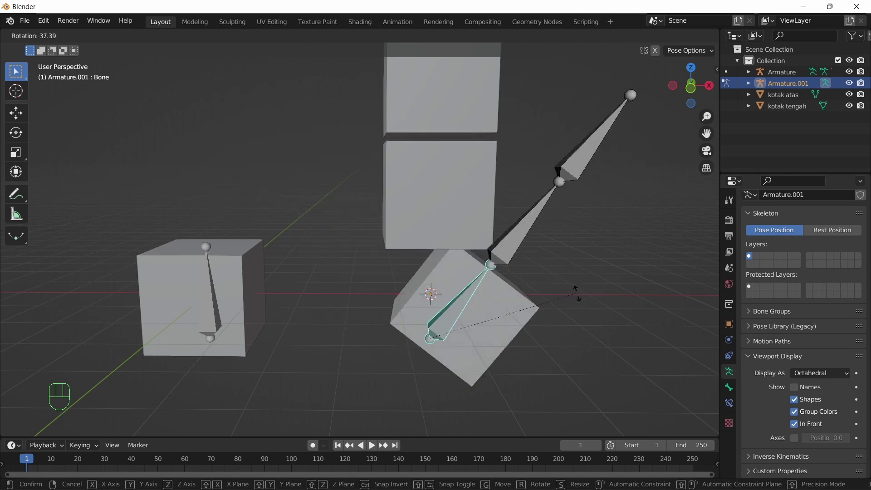
right_click(517, 284)
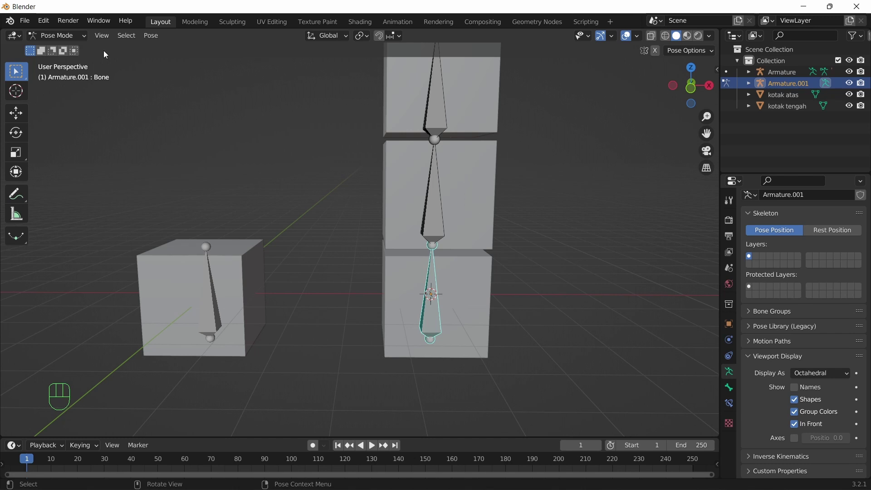
- Return to Object Mode and select the stack's middle cube together with the three-bone armature in wireframe display
left_click(57, 36)
left_click(53, 49)
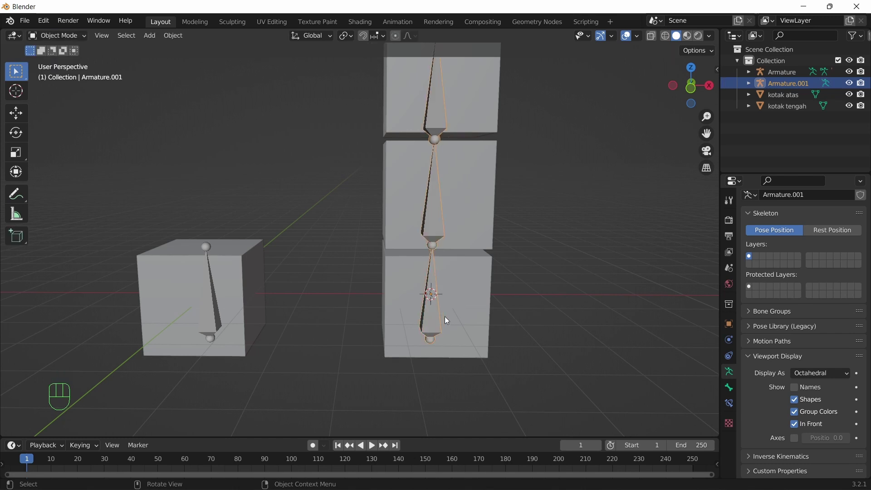
left_click(483, 145)
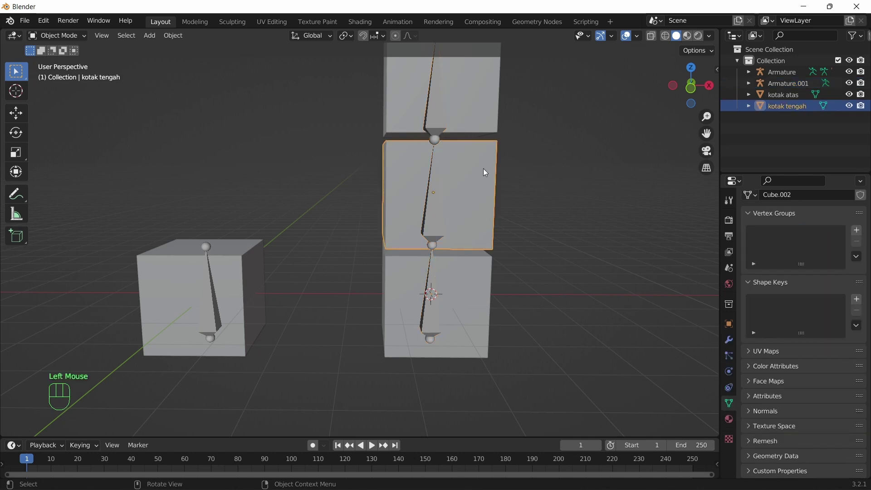
mouse_move(484, 168)
middle_mouse_down()
mouse_move(379, 173)
mouse_move(462, 186)
mouse_move(497, 174)
middle_mouse_up()
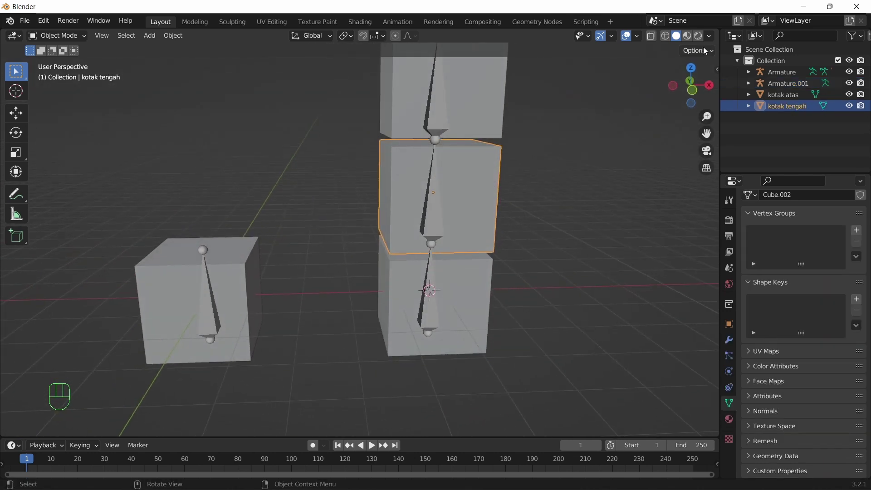
left_click(665, 36)
mouse_move(558, 181)
middle_mouse_down()
mouse_move(538, 169)
mouse_move(522, 179)
mouse_move(570, 191)
middle_mouse_up()
key("shift")
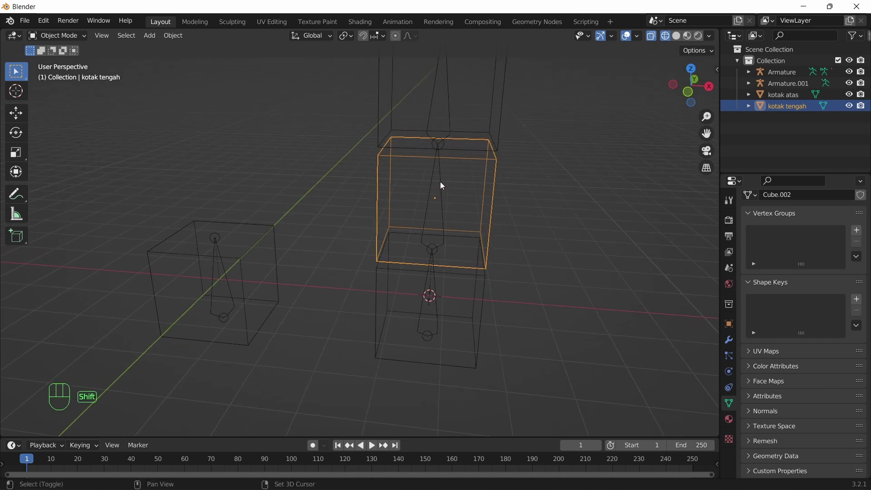
left_click(437, 323, "shift")
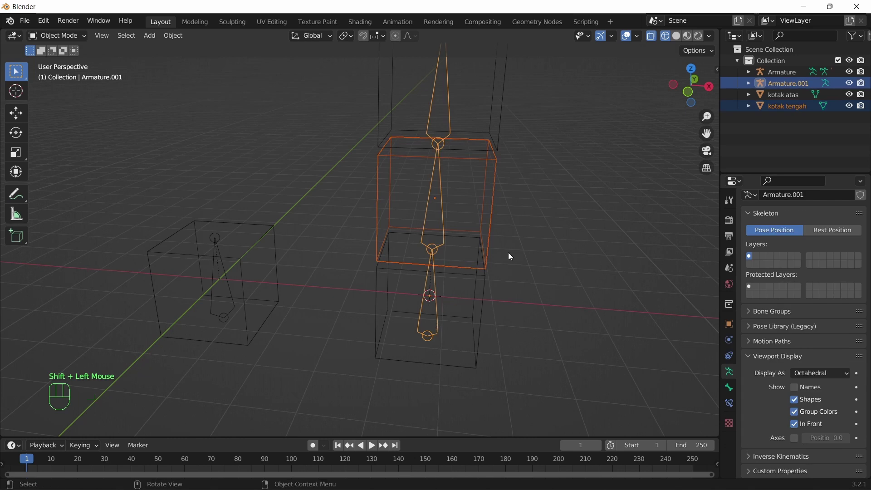
middle_click_drag(508, 252, 566, 236)
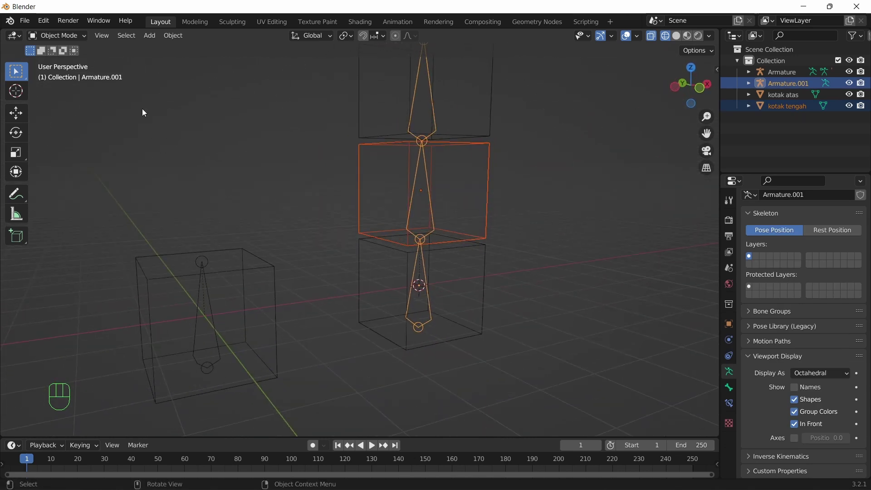
- In Pose Mode, parent the middle cube to the middle bone with the Bone option, and restore solid shading
left_click(66, 37)
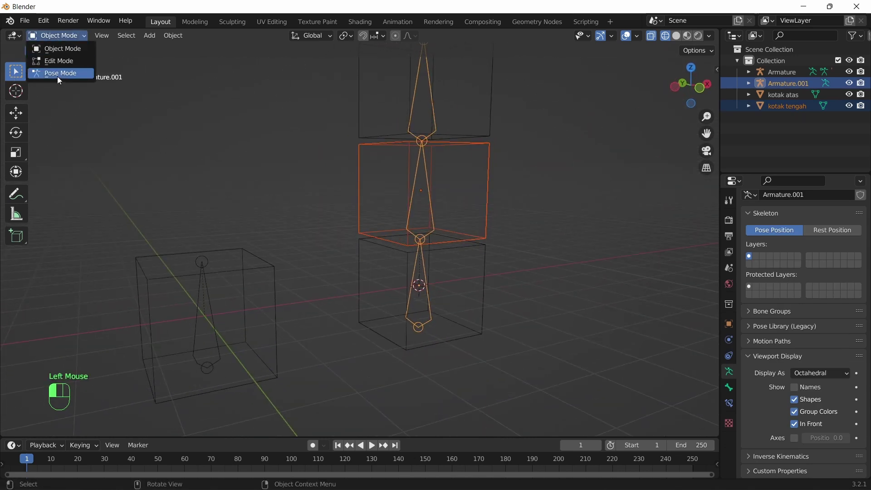
left_click(57, 76)
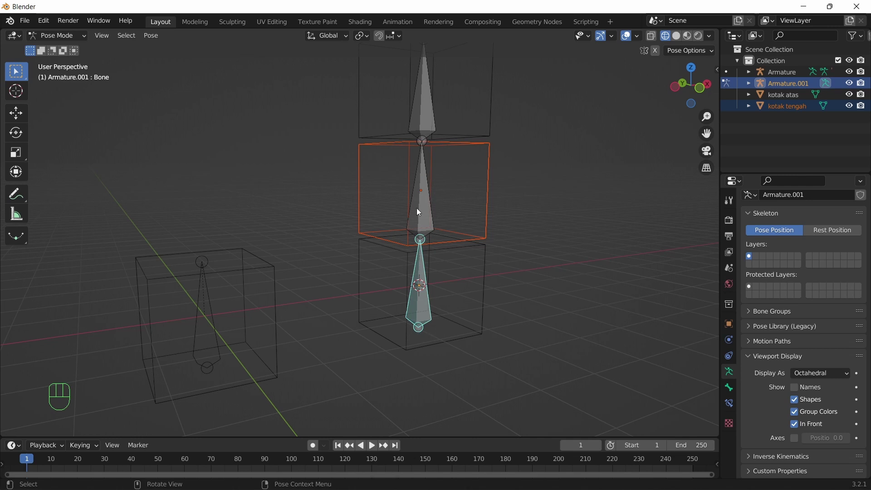
left_click(422, 177)
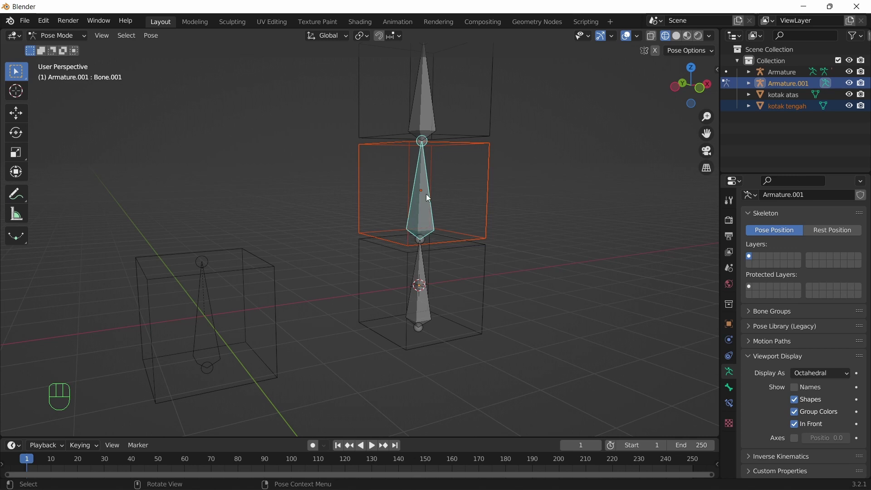
key("ctrl+p")
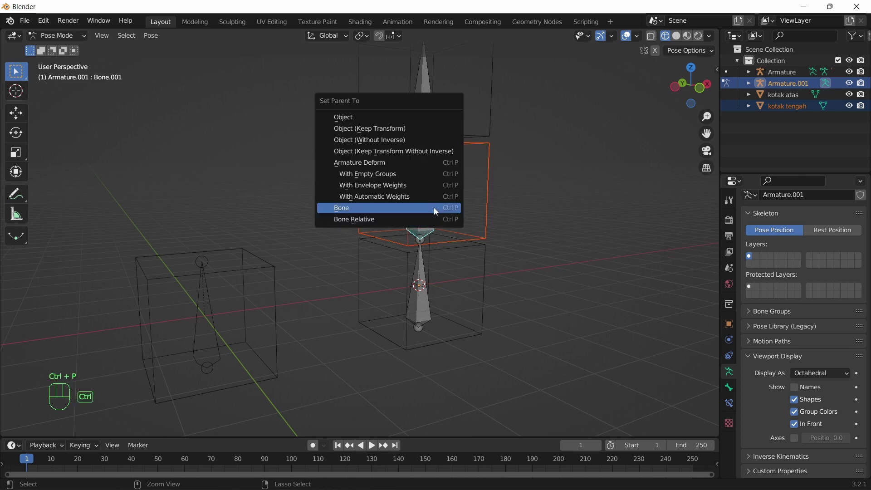
left_click(434, 208)
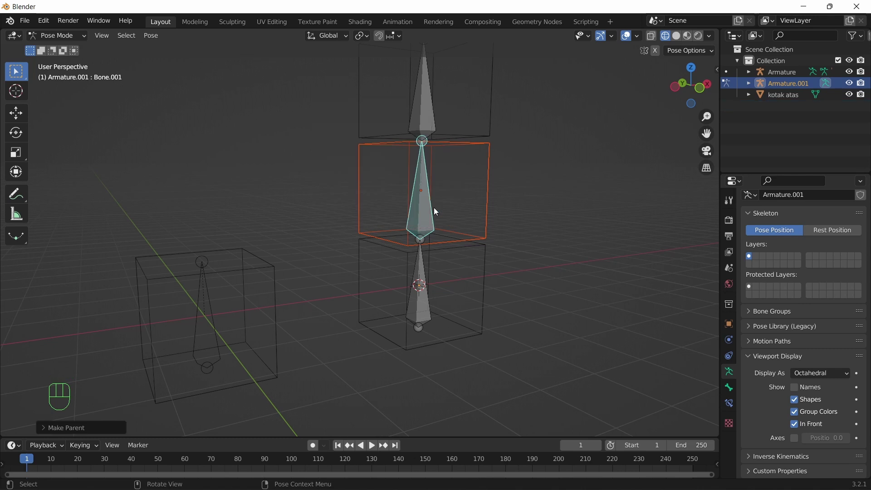
left_click(677, 38)
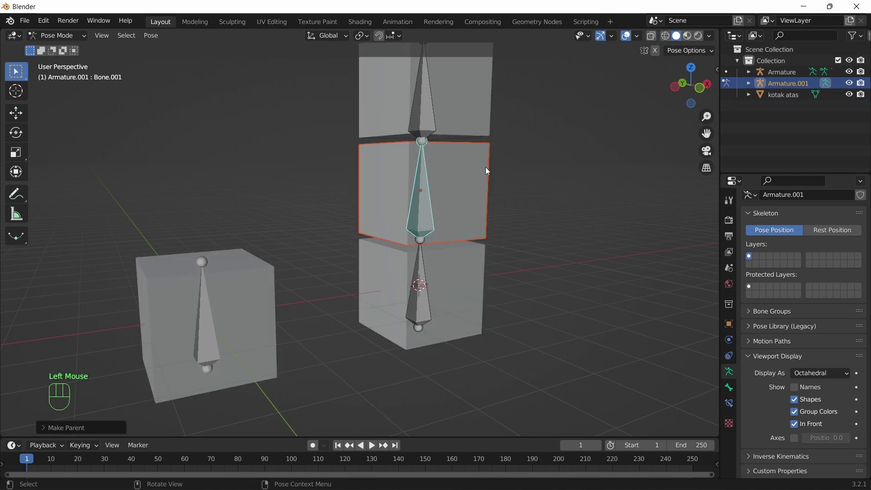
- Test the middle cube's parenting by trying a rotation of the middle bone around the global Y axis, and cancel it
middle_click_drag(579, 197, 373, 241, "shift")
left_click(361, 230)
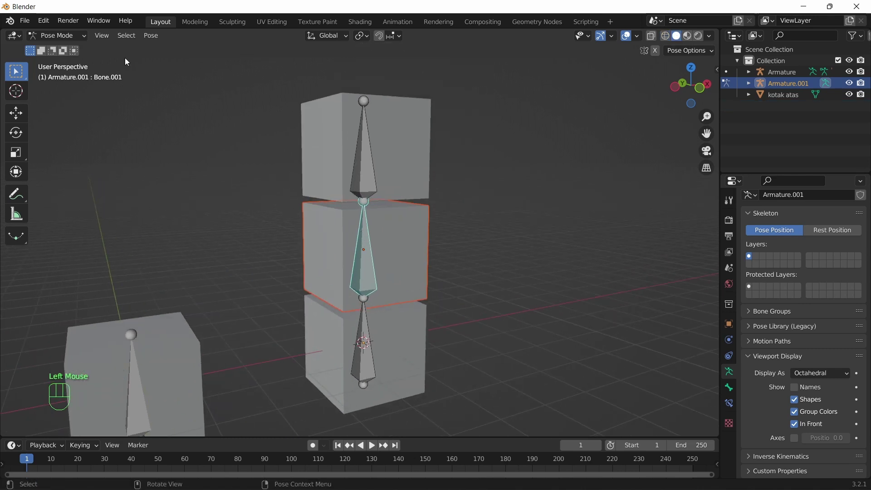
left_click(489, 236)
left_click(372, 219)
middle_click_drag(537, 237, 493, 213)
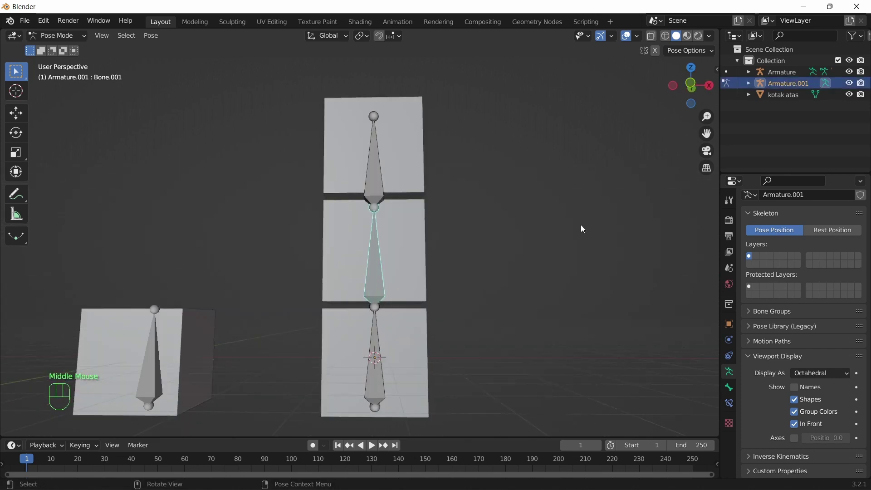
middle_click_drag(582, 227, 597, 247)
key("r")
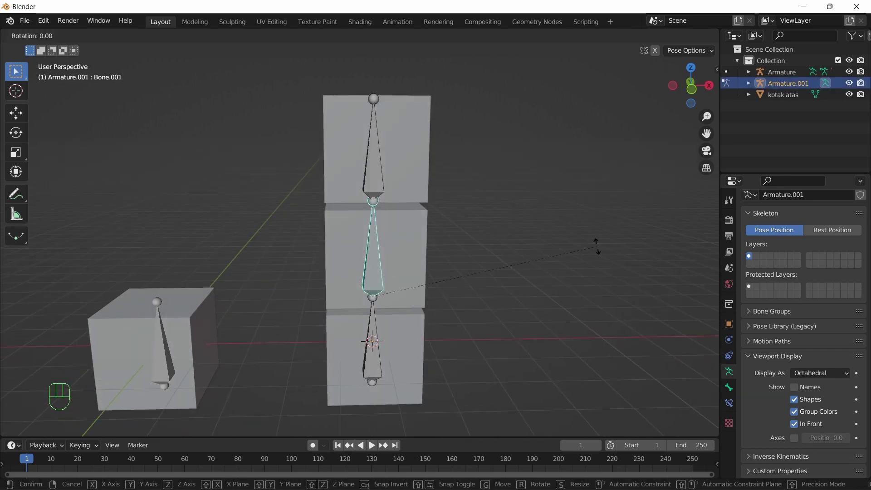
key("y")
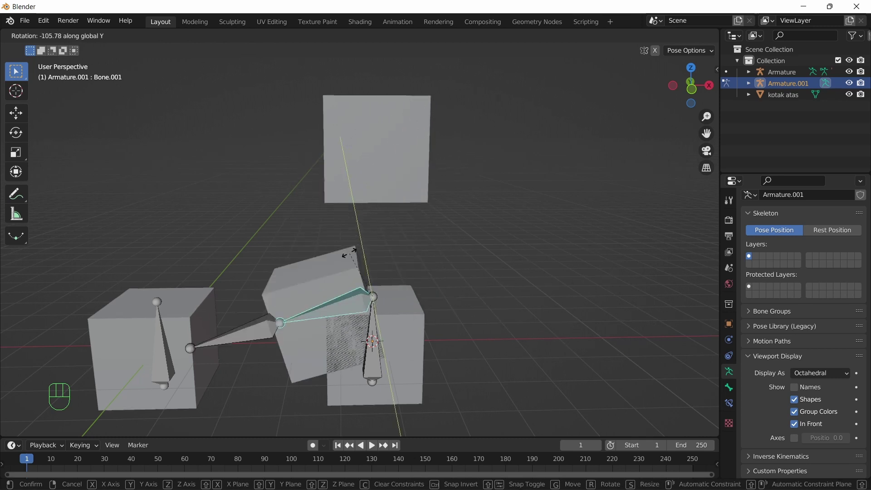
key("Escape")
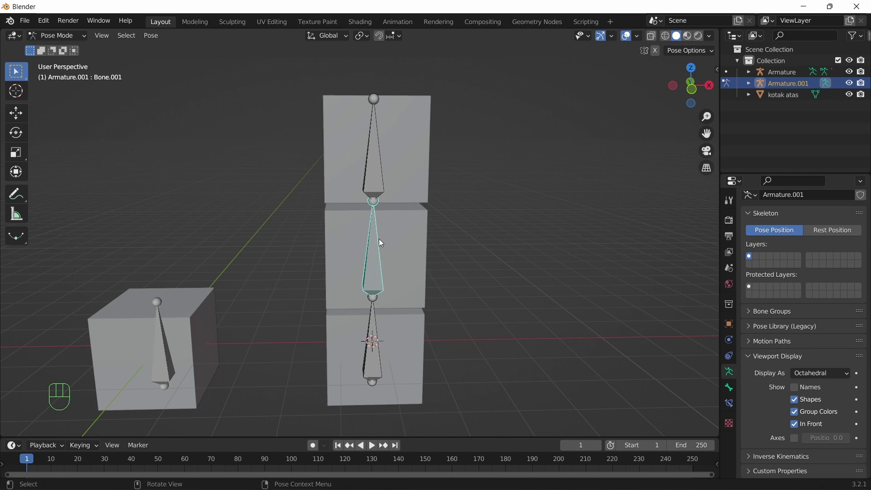
- Try free rotations of the middle bone and of the bottom bone to compare how the cubes follow, cancelling each
left_click(404, 213)
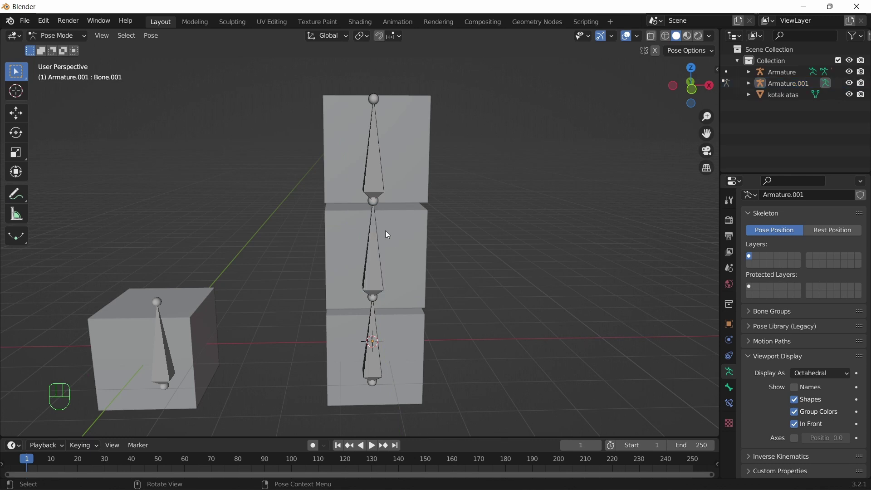
left_click(373, 244)
key("r")
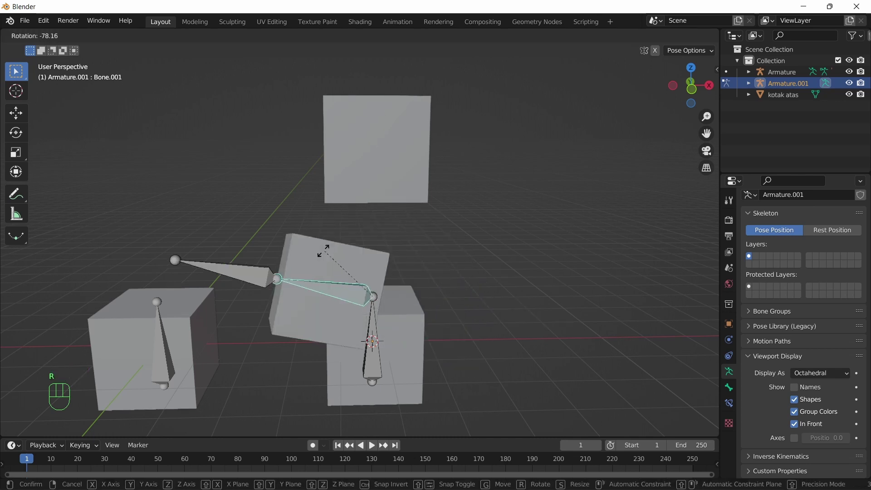
key("Escape")
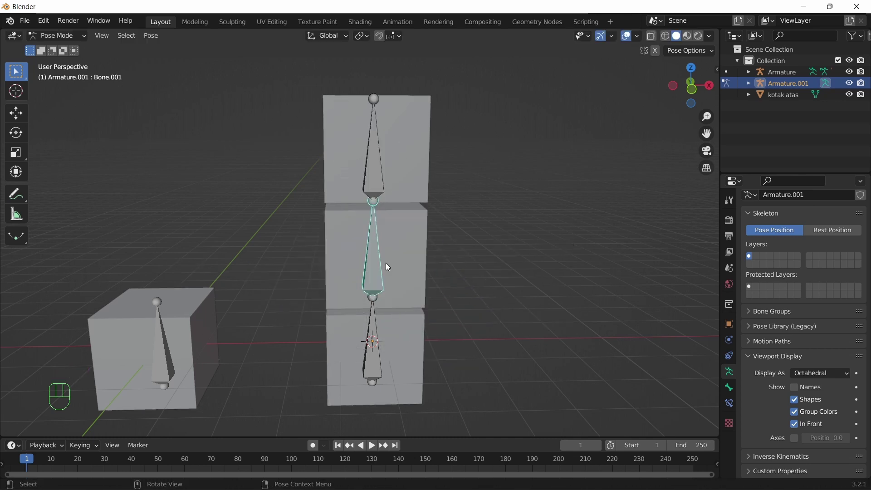
left_click(374, 326)
key("r")
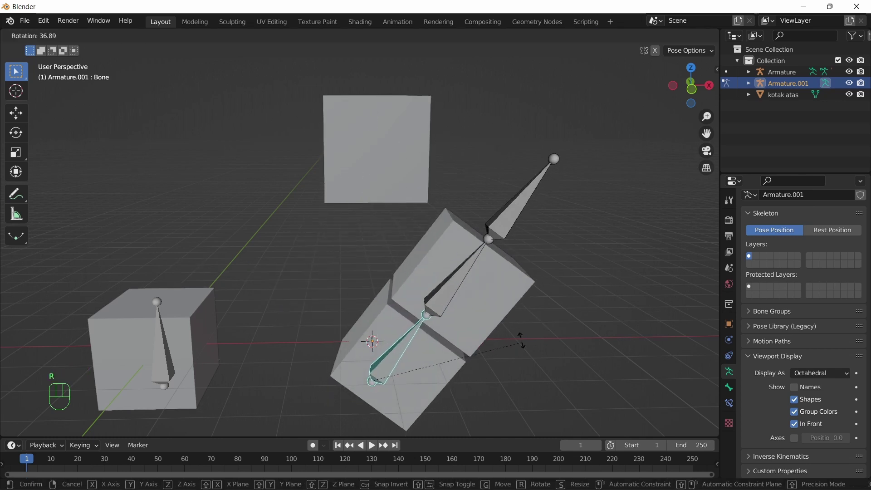
key("Escape")
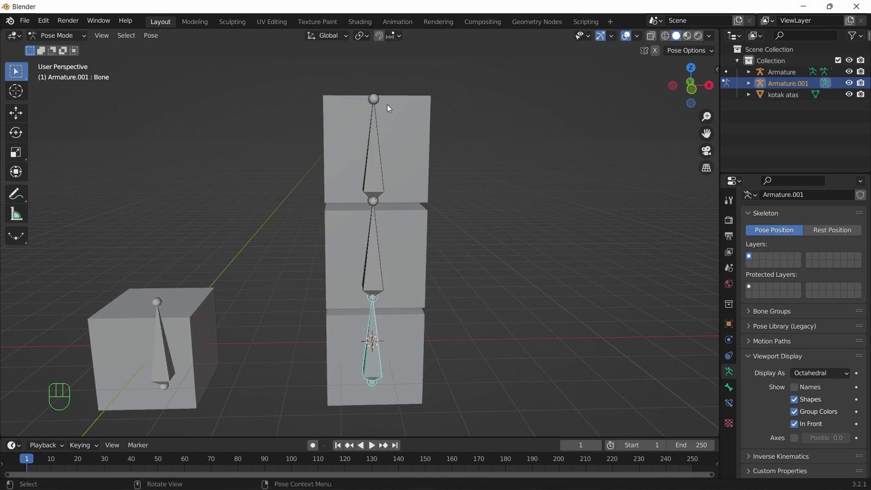
- Switch the armature back to Object Mode and select the top cube plus the three-bone armature in wireframe display
left_click(361, 117)
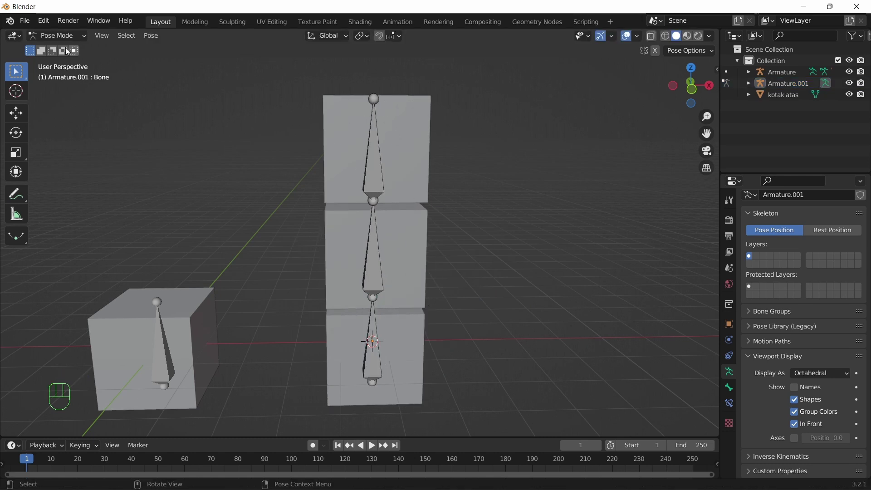
left_click(53, 35)
left_click(51, 48)
left_click(413, 101)
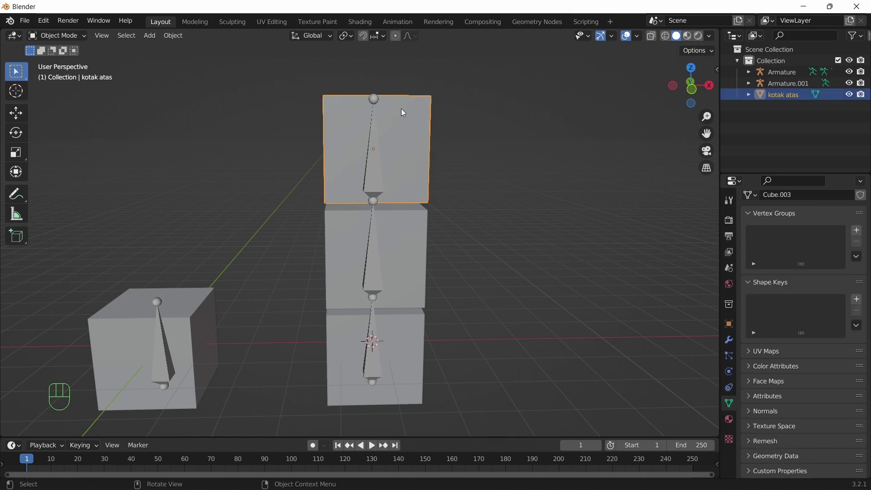
mouse_move(439, 123)
middle_mouse_down()
mouse_move(507, 152)
mouse_move(656, 78)
middle_mouse_up()
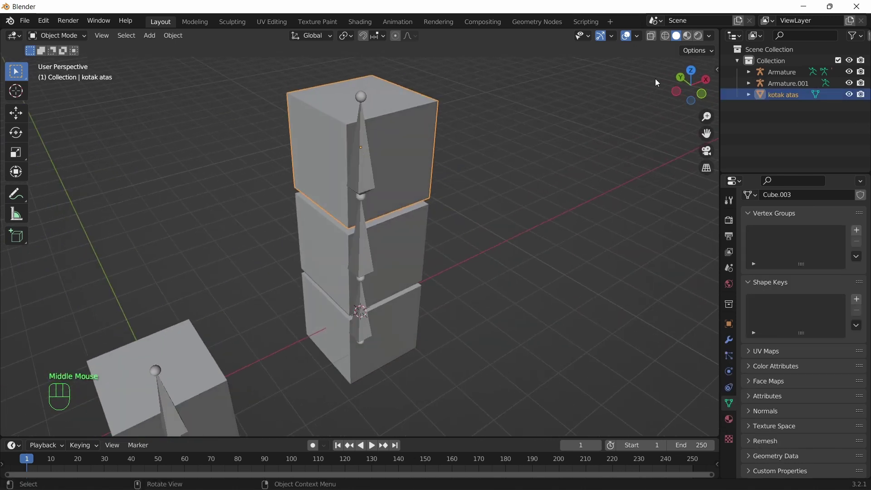
left_click(666, 36)
middle_click_drag(543, 162, 516, 152)
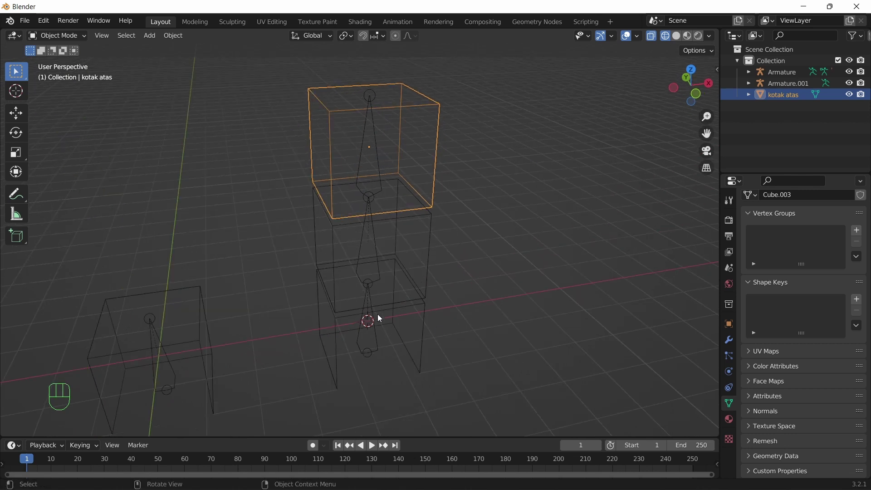
key("shift")
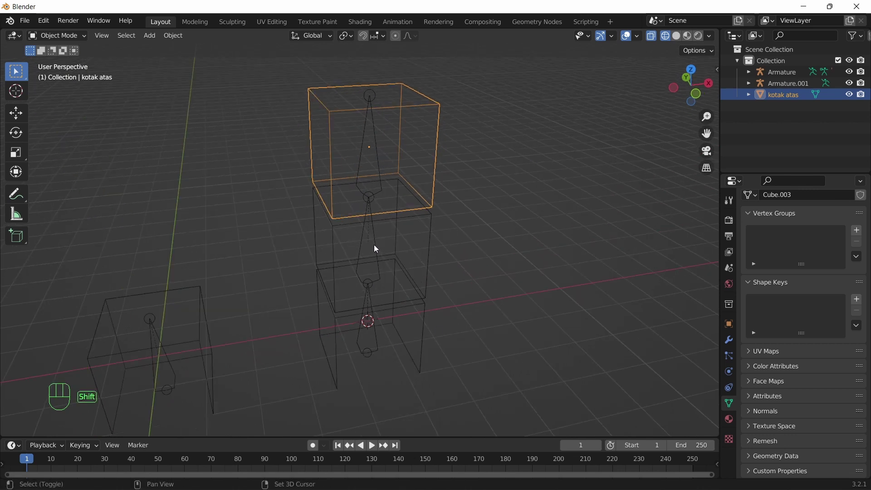
left_click(374, 244, "shift")
middle_click_drag(377, 244, 566, 188)
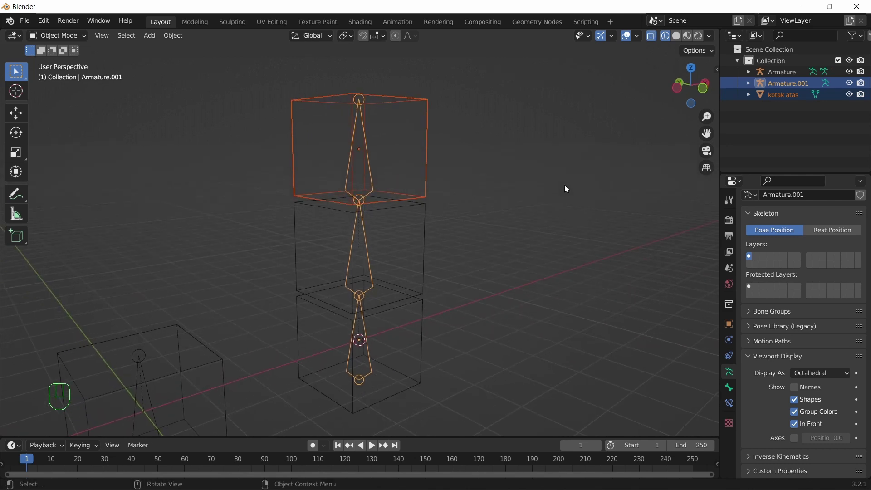
- In Pose Mode, parent the top cube to the top bone with the Bone option, and restore solid shading
left_click(51, 36)
left_click(50, 73)
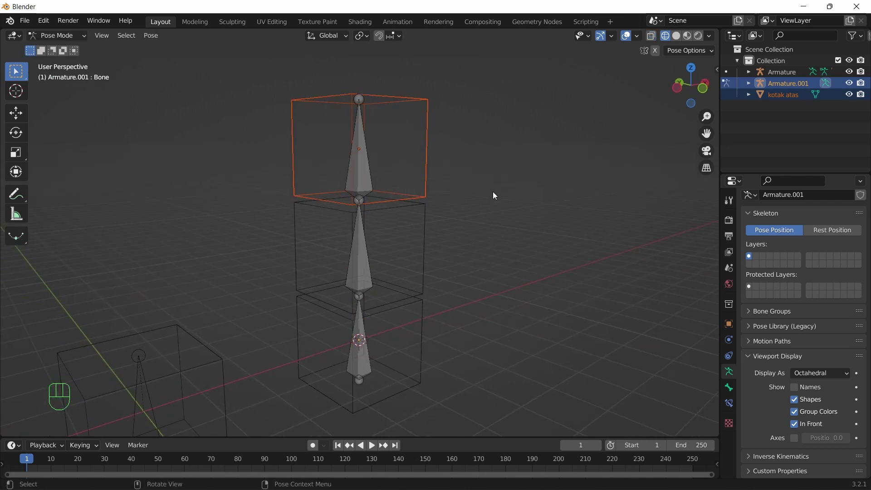
middle_click_drag(493, 192, 461, 185)
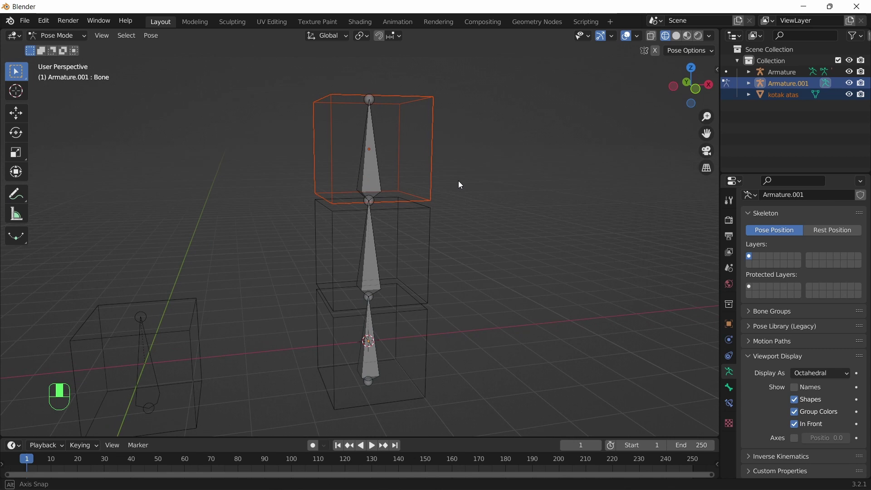
left_click(372, 157)
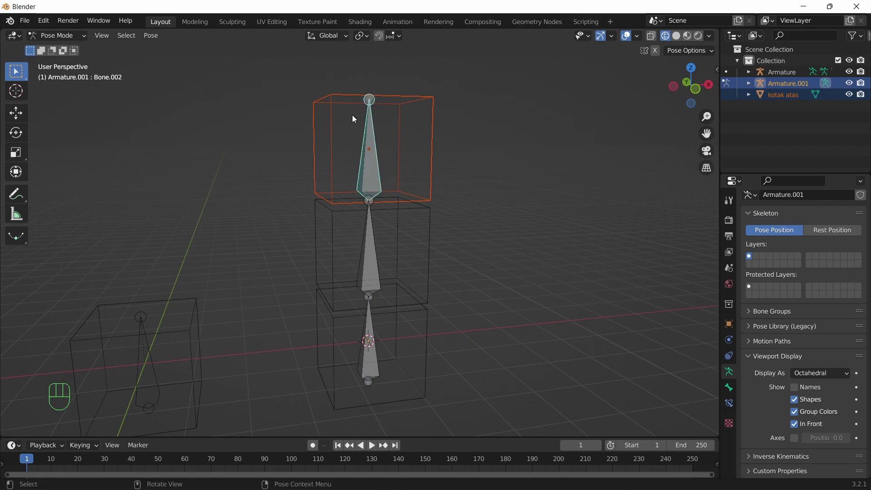
key("ctrl+p")
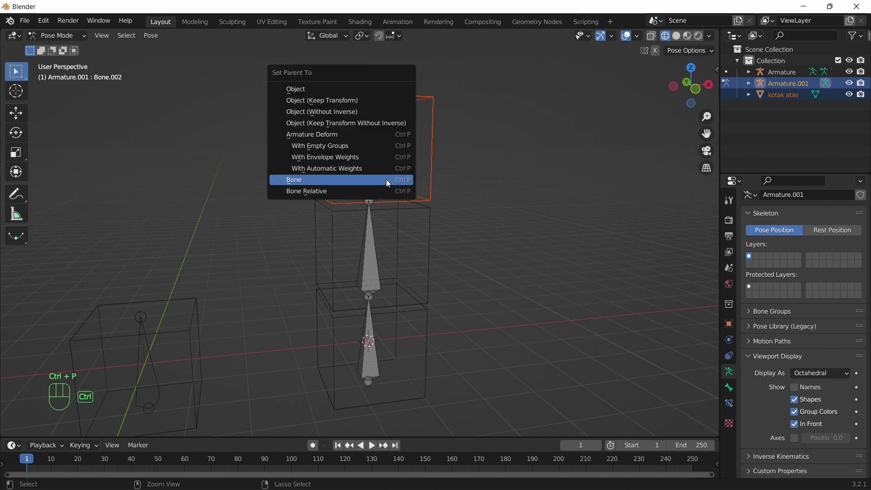
left_click(388, 180)
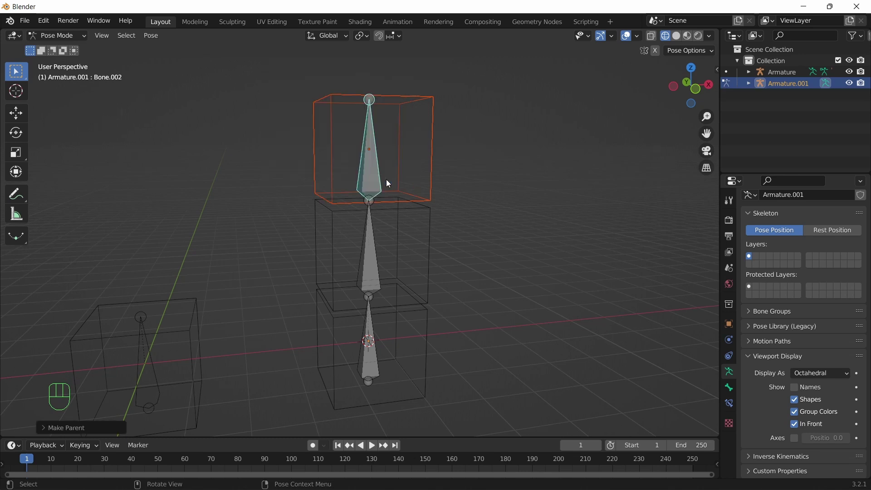
left_click(677, 35)
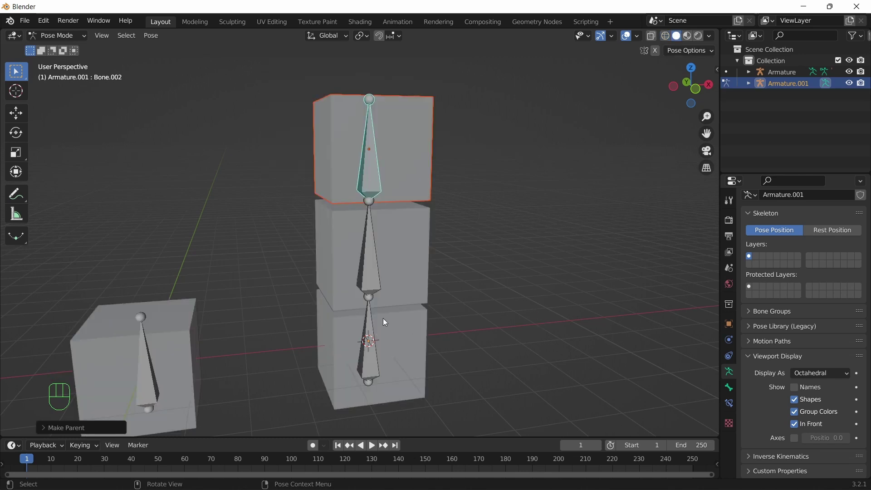
- In Pose Mode, freely rotate the bottom bone of the three-bone chain to tilt the whole cube stack sideways
left_click(371, 324)
key("r")
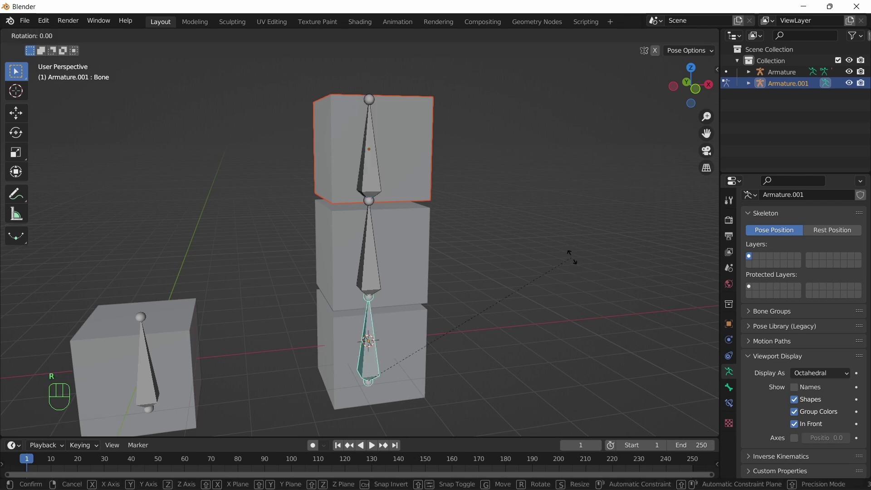
left_click(465, 310)
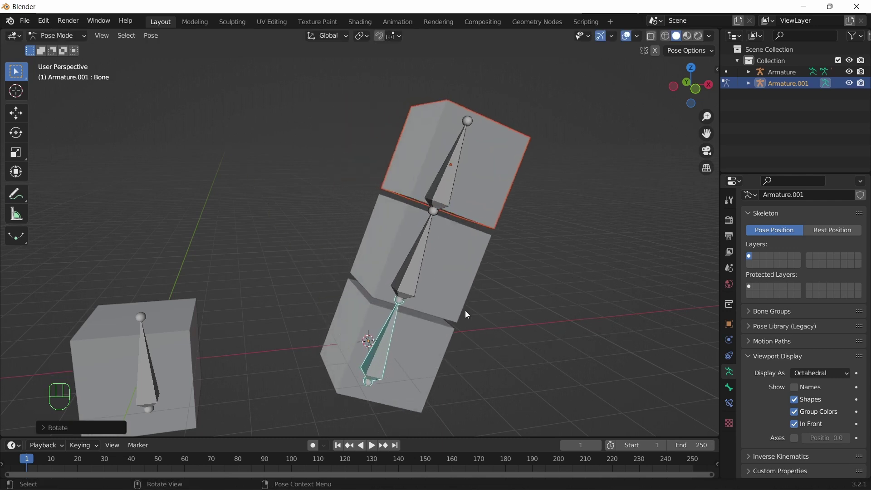
- Rotate the middle bone around the global Y axis until the upper two cubes stand upright over the tilted bottom cube
left_click(420, 271)
key("r")
key("y")
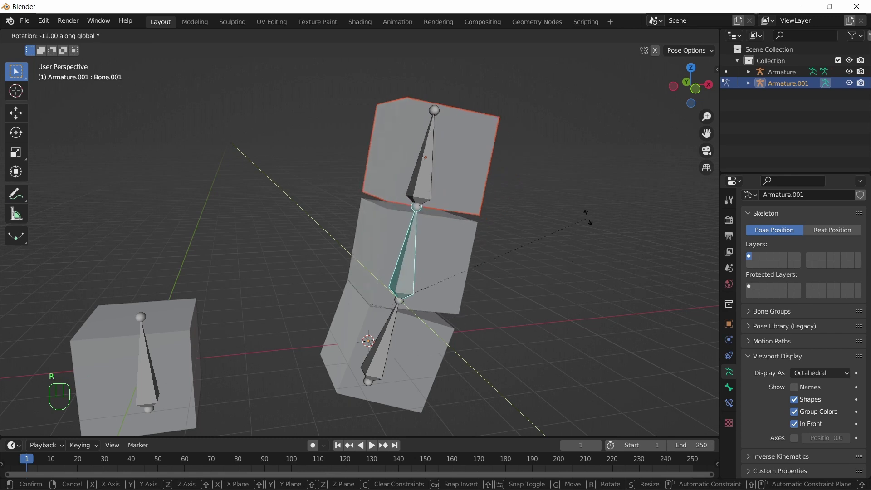
left_click(518, 218)
left_click(421, 137)
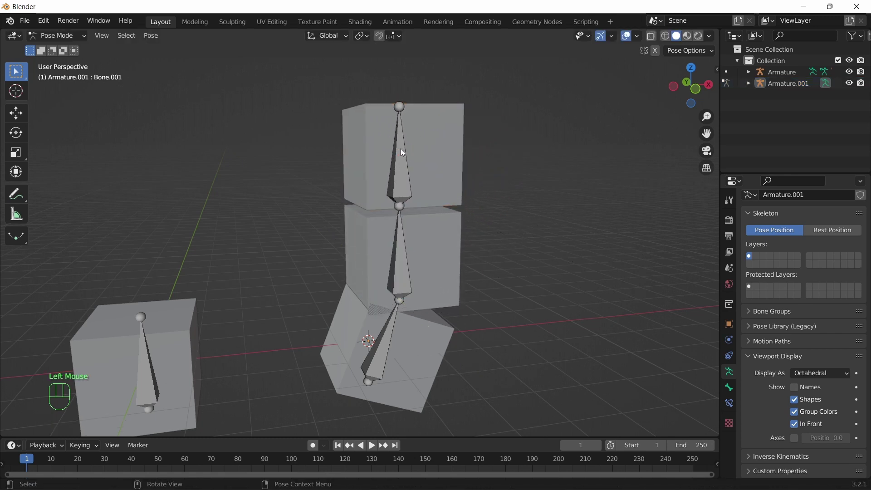
- Rotate the top bone about 29° around the global Y axis and inspect the bent stack from another angle
left_click(402, 148)
key("r")
key("y")
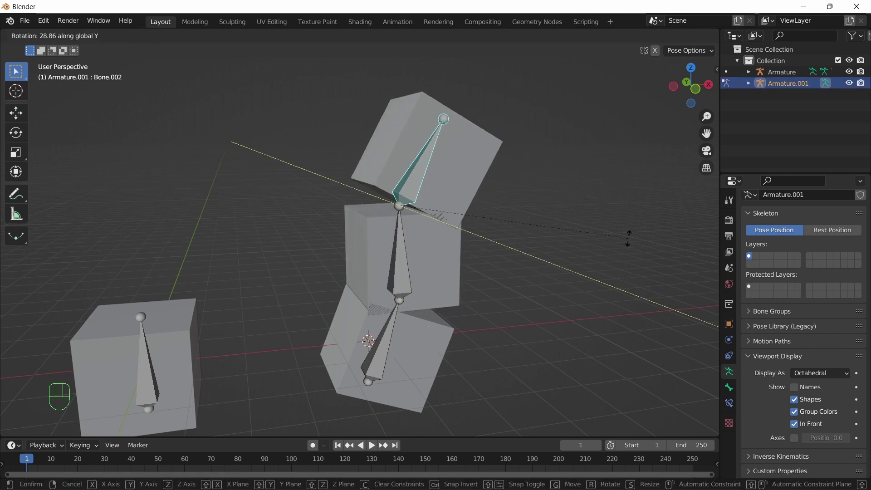
left_click(622, 241)
middle_click_drag(622, 242, 551, 294)
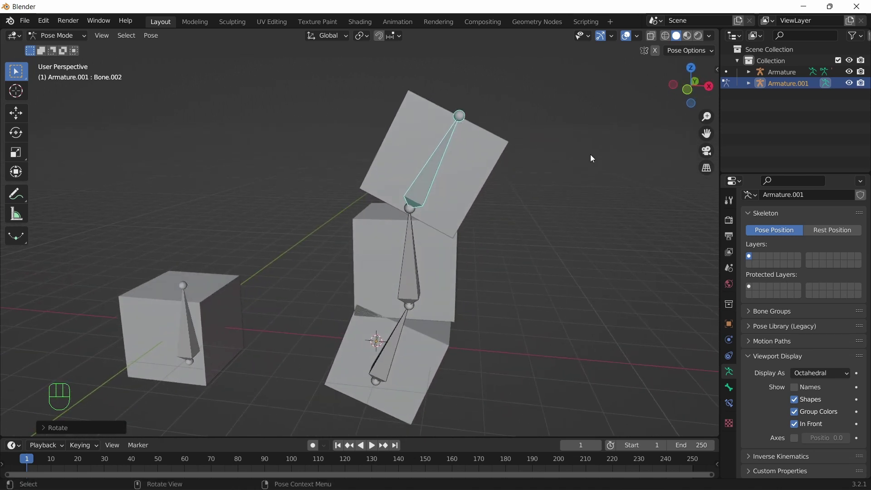
- Try rotating the top bone around the global Z axis, turning its cube like a head
key("r")
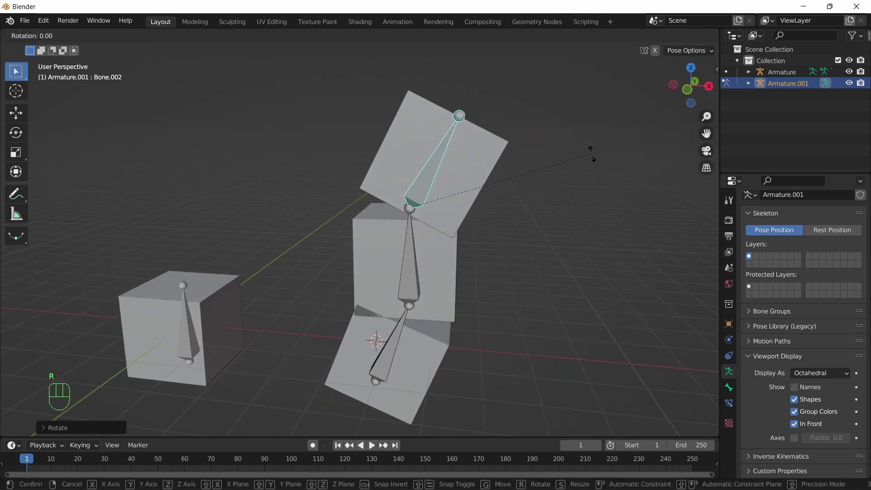
key("z")
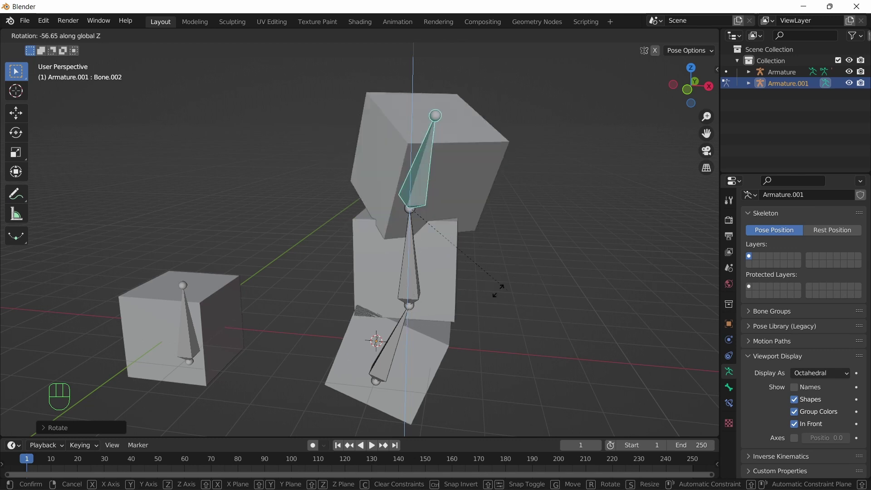
left_click(584, 271)
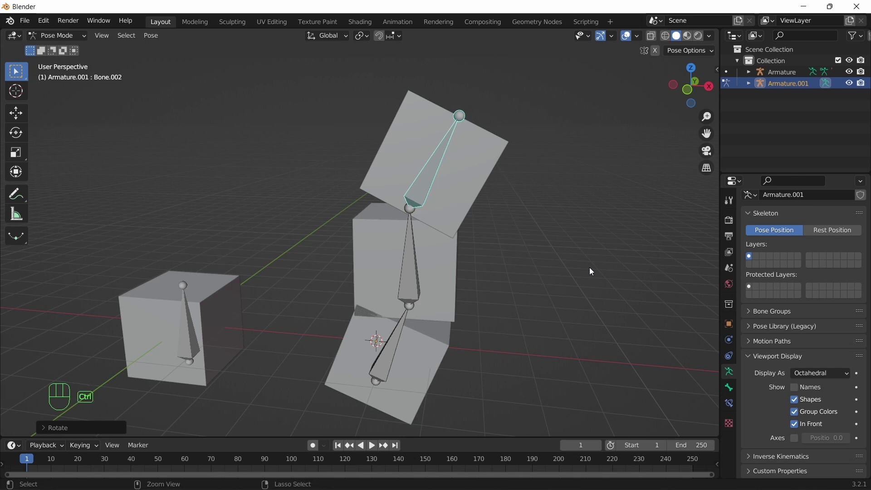
- Undo all the test rotations of the three bones so the cube stack is straight again
key("ctrl+z")
key("ctrl+z")
key("ctrl+z")
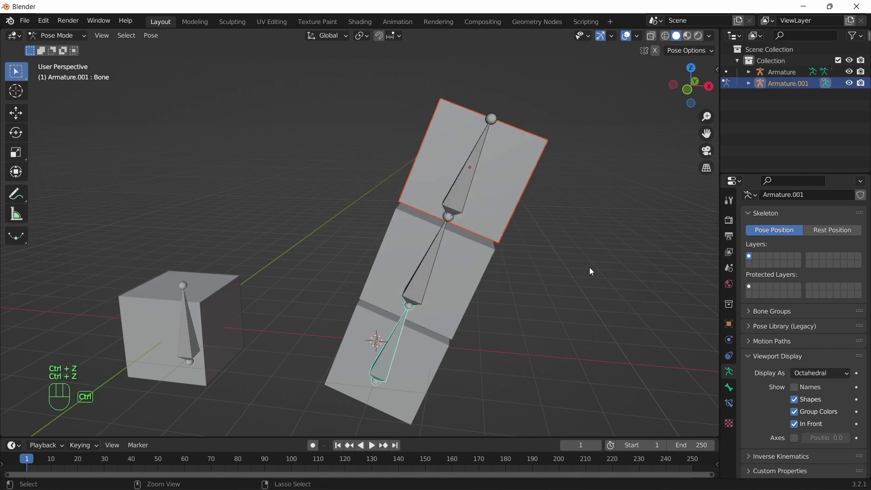
key("ctrl+z")
scroll(534, 253, "down", 2)
middle_click_drag(575, 267, 476, 258, "shift")
middle_click_drag(384, 270, 467, 245, "shift")
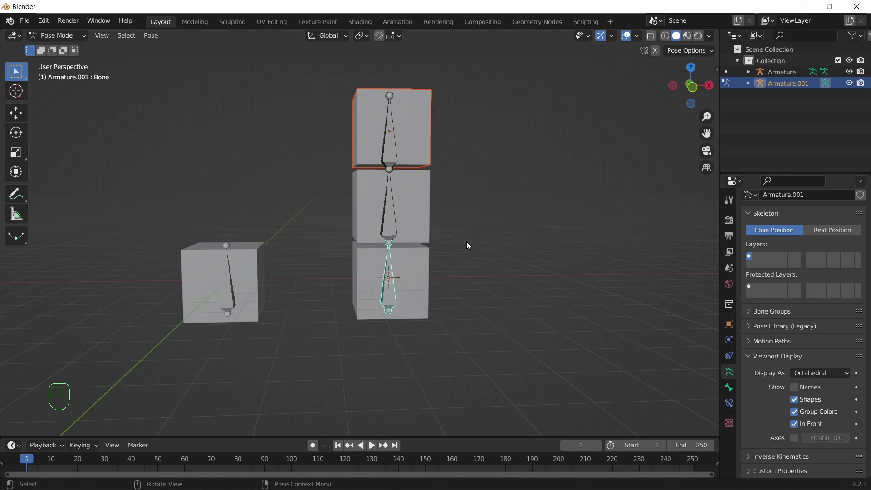
- Deselect the bones and switch the three-bone armature from Pose Mode back to Object Mode
left_click(411, 262)
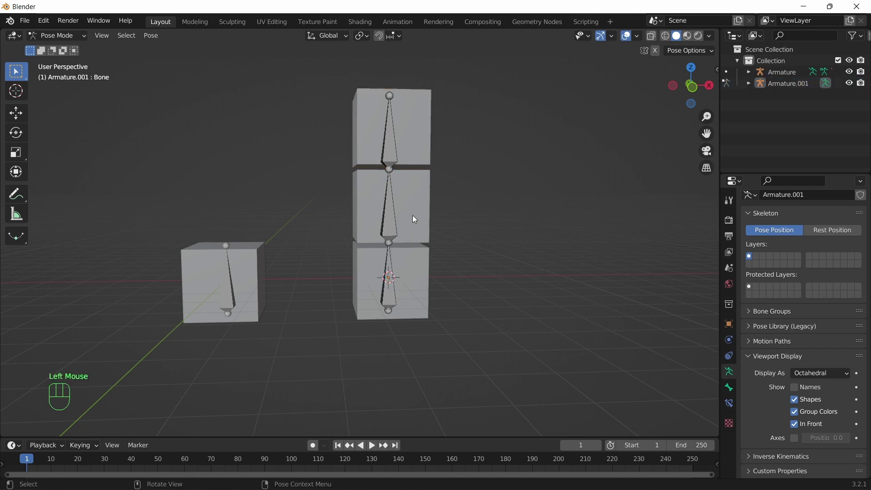
left_click(57, 35)
left_click(55, 44)
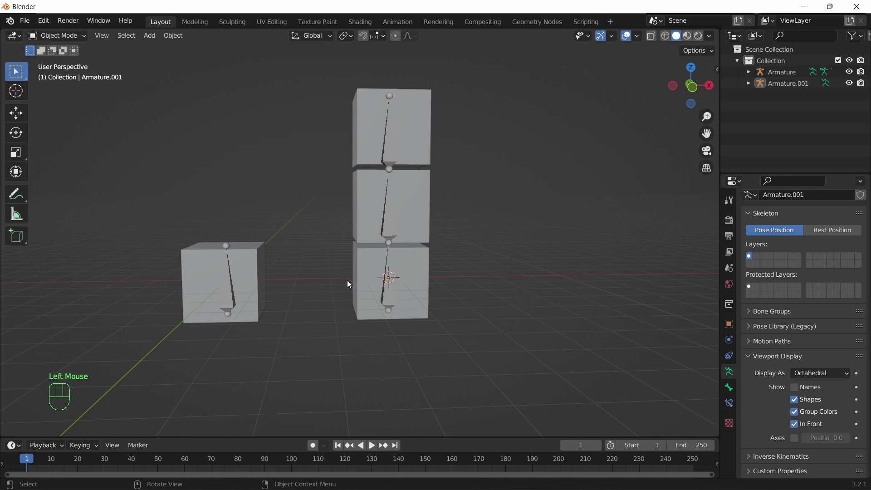
- Select the stack's middle, top and bottom cubes one at a time to check they are separate objects, ending on the top cube
left_click(406, 203)
left_click(418, 138)
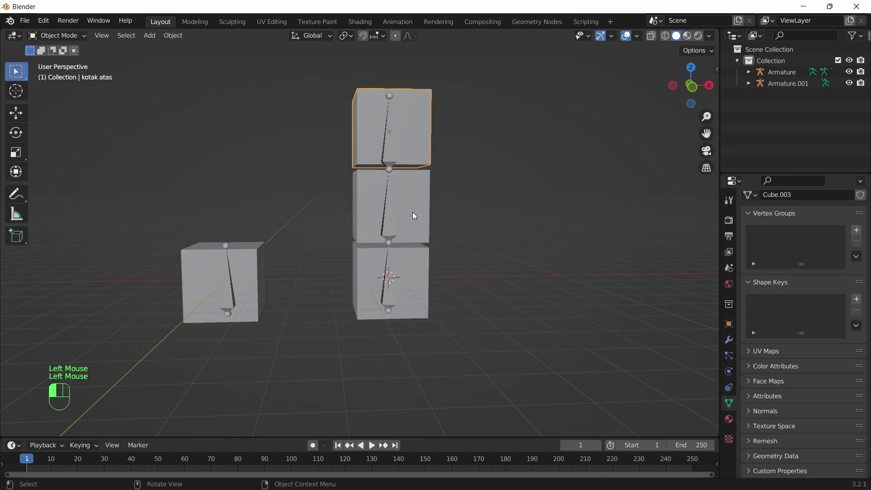
left_click(413, 212)
left_click(422, 263)
left_click(417, 204)
left_click(415, 148)
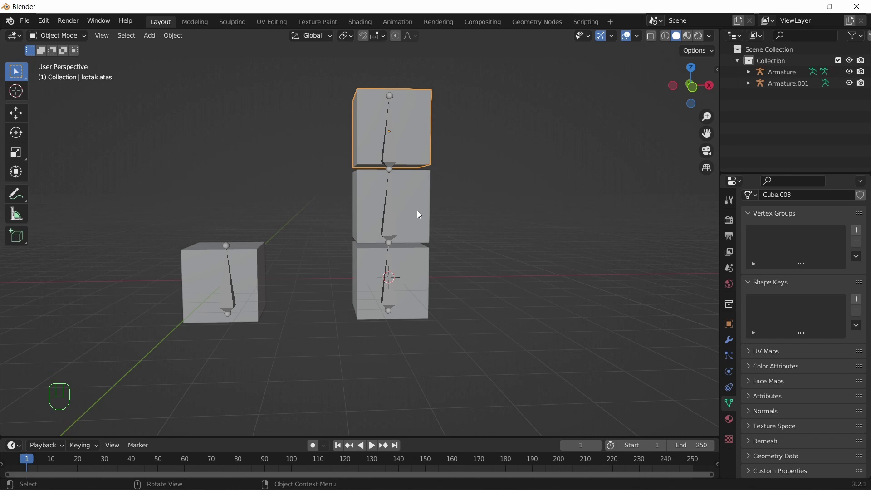
left_click(418, 261)
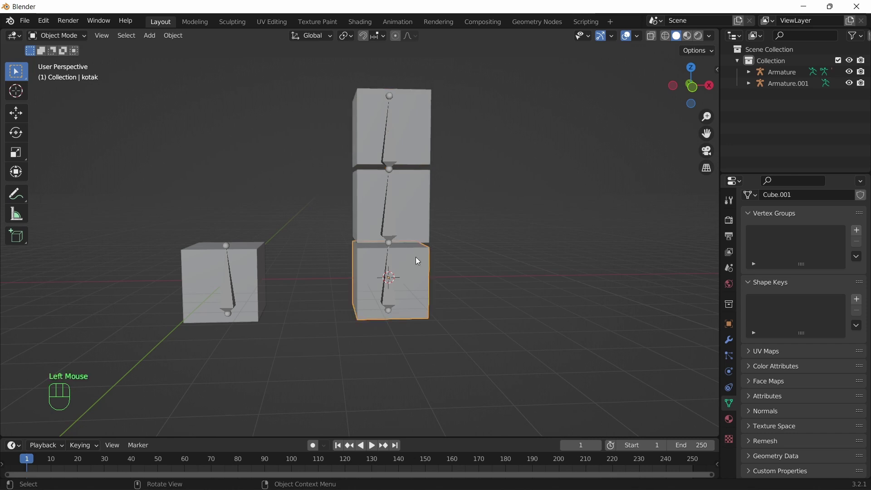
left_click(416, 203)
left_click(411, 103)
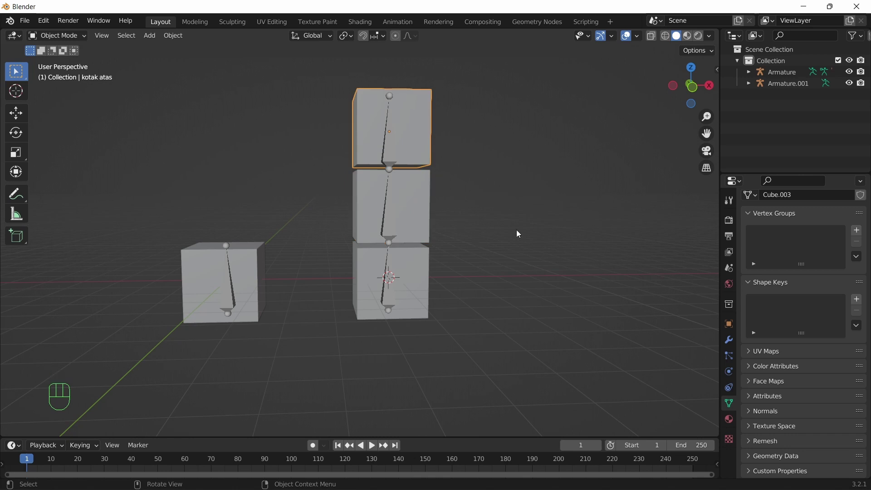
- Duplicate the bottom cube of the three-cube stack and move the copy along the X axis, well away from the stack
middle_click_drag(520, 234, 434, 266, "shift")
scroll(454, 285, "down", 1)
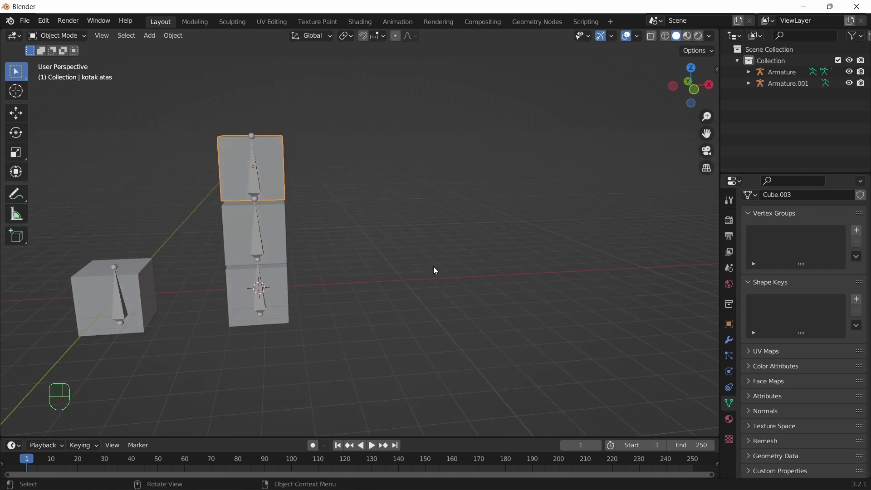
key("KP_1")
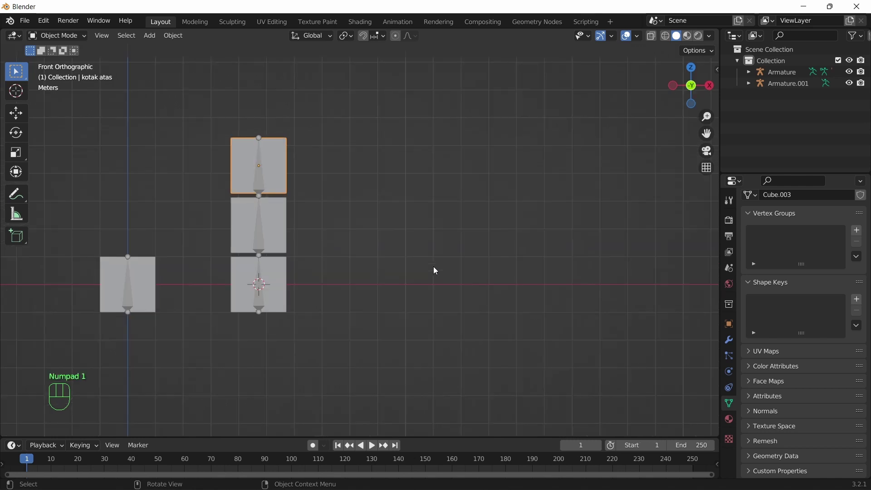
left_click(279, 267)
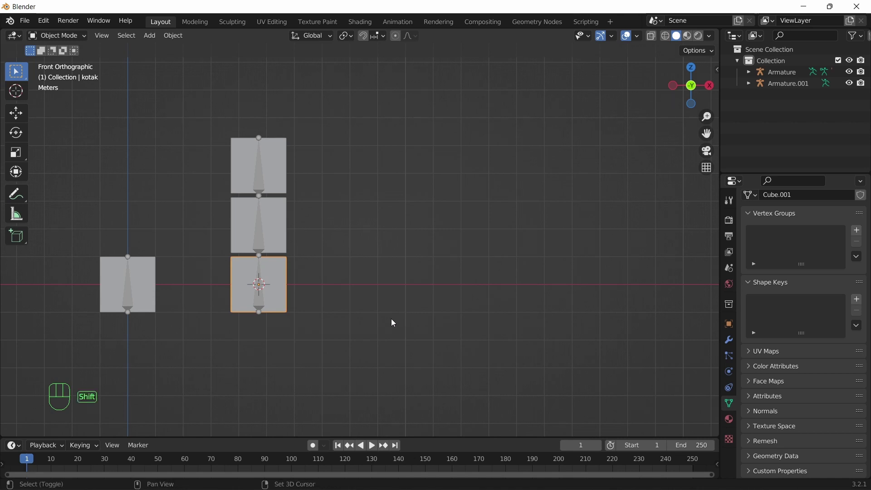
key("shift+d")
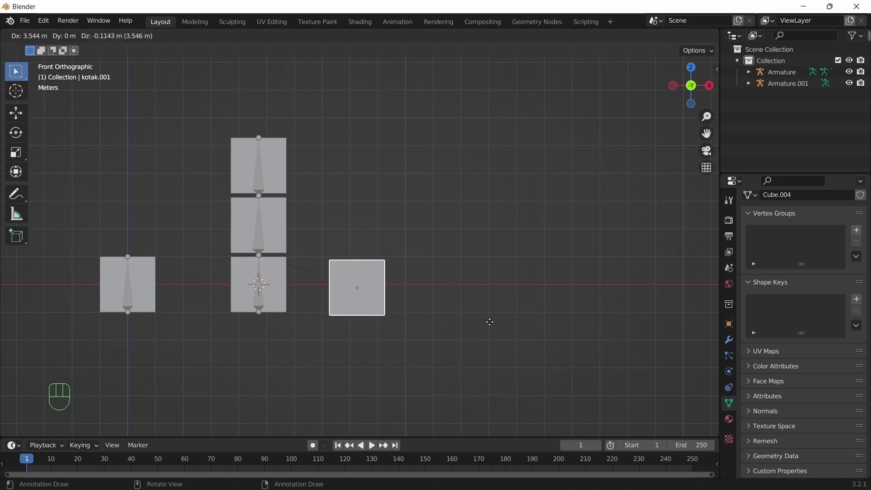
key("x")
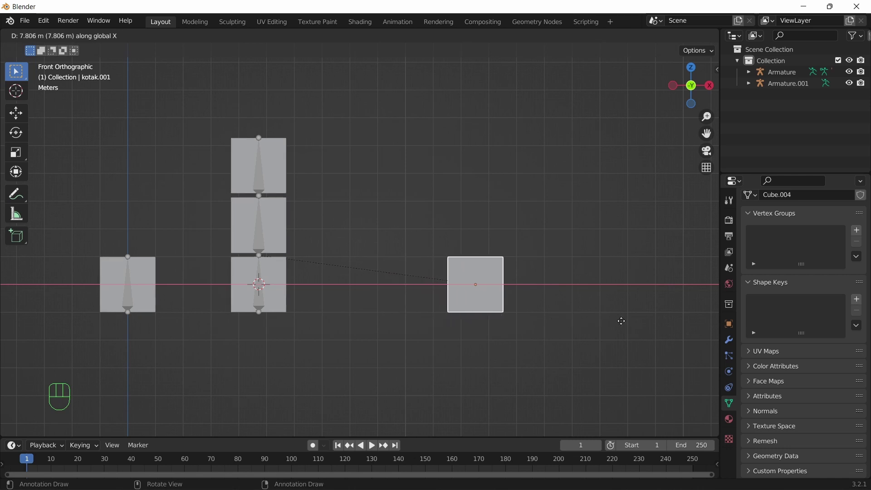
left_click(94, 325)
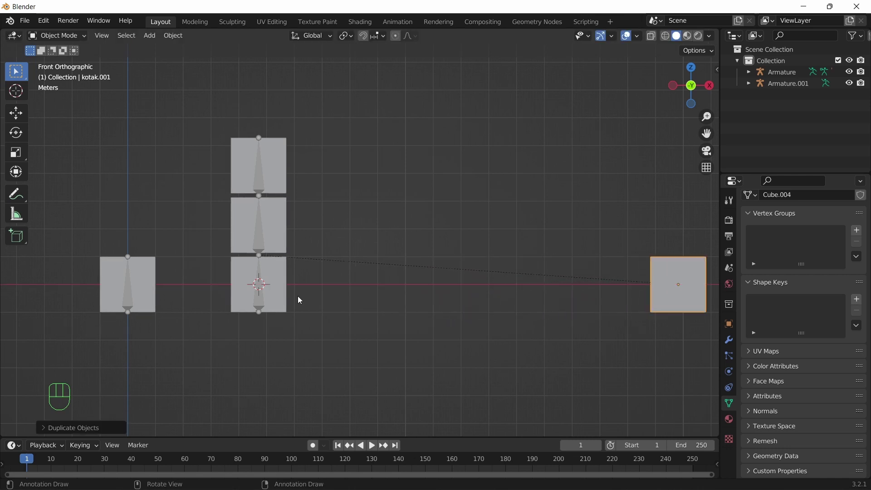
middle_click_drag(298, 296, 345, 296, "shift")
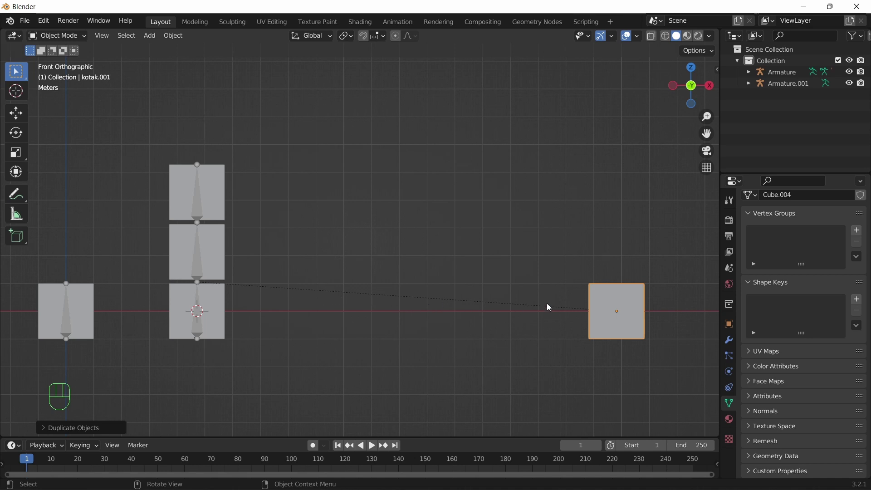
- Clear the duplicated cube's parent relationship and rename the cube "cacing"
key("alt+p")
left_click(621, 304)
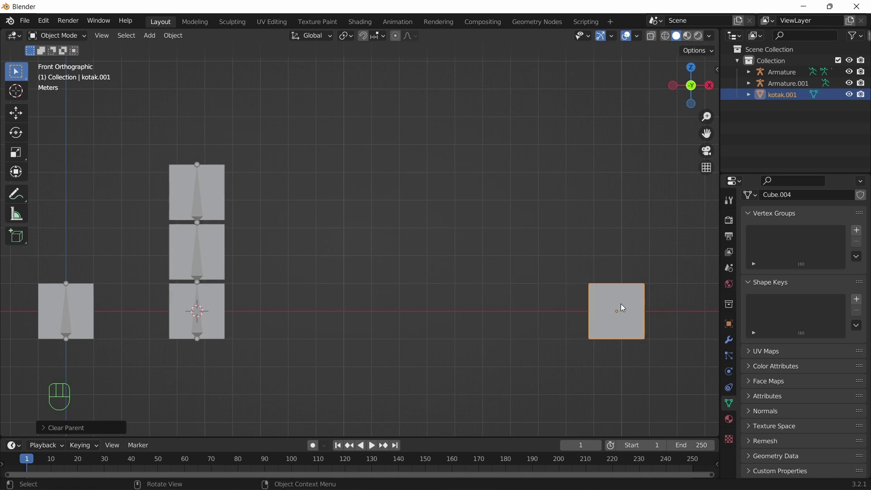
middle_click_drag(541, 273, 472, 263, "shift")
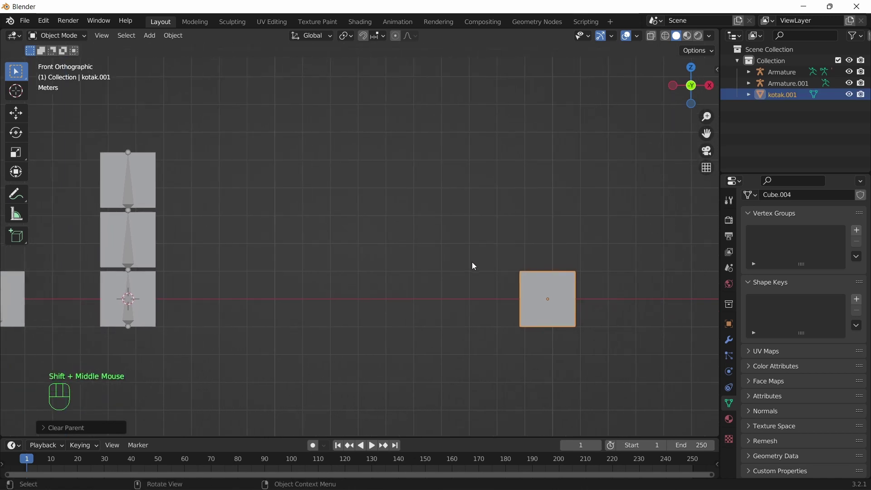
left_click(787, 98)
double_click(787, 97)
type("ca")
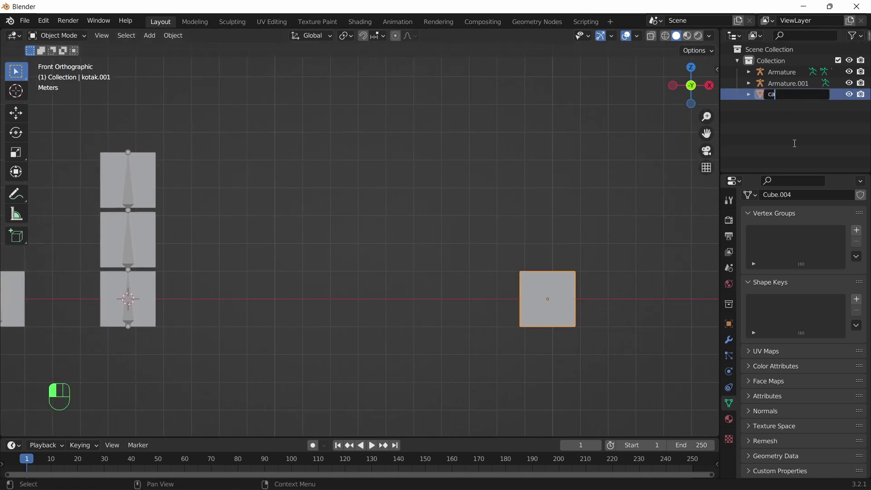
type("cing")
key("Return")
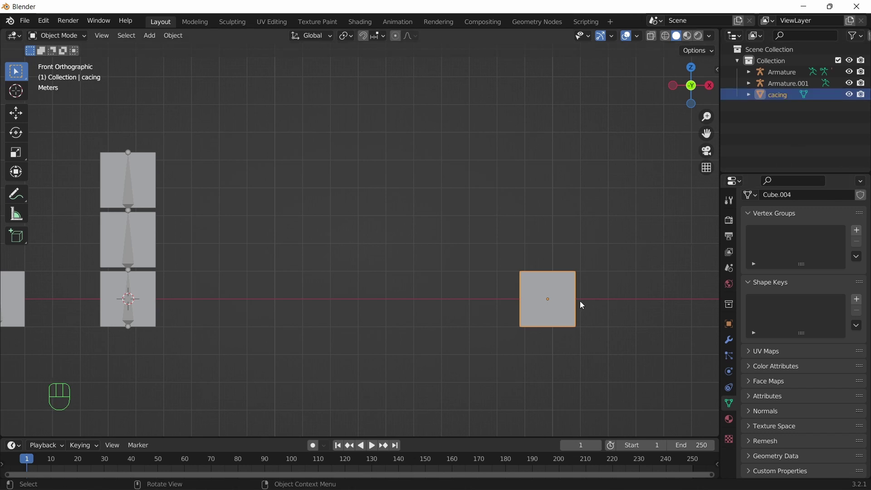
- In Edit Mode, stretch the cacing cube into a long bar by scaling its mesh about 11.6 times along X
scroll(581, 305, "down", 2)
middle_click_drag(546, 278, 545, 306)
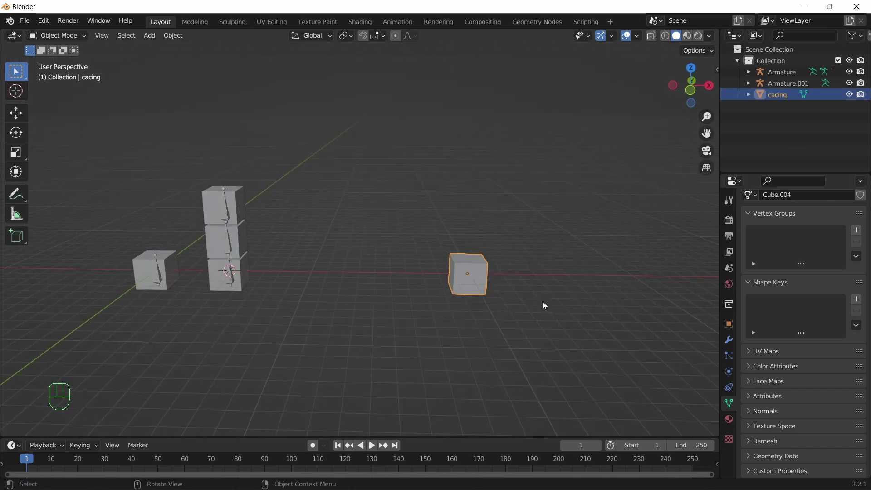
key("KP_1")
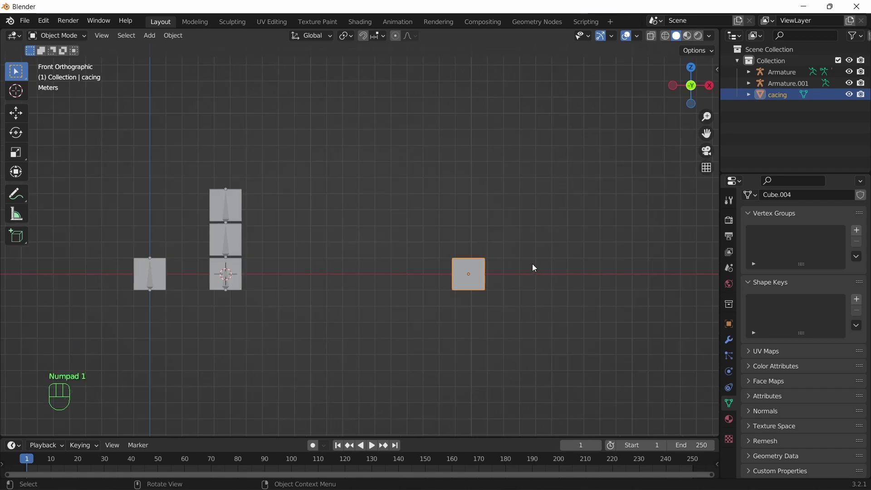
left_click(53, 36)
left_click(56, 59)
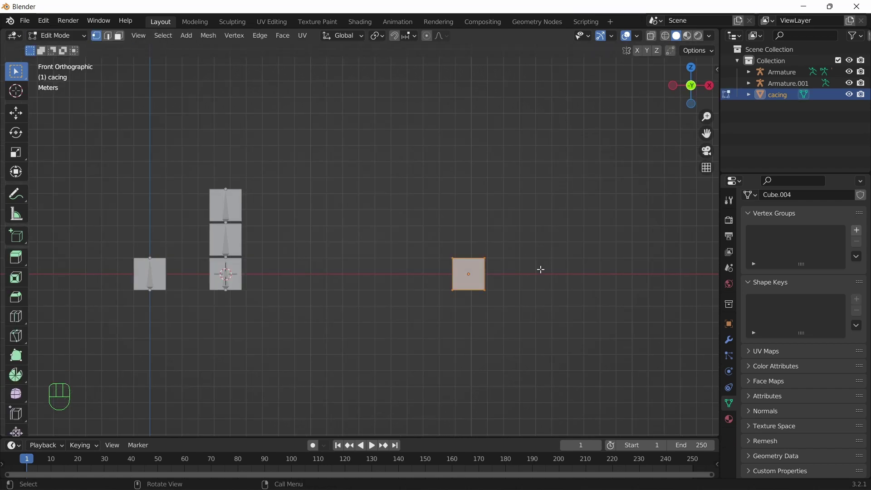
middle_click_drag(539, 269, 533, 301)
key("s")
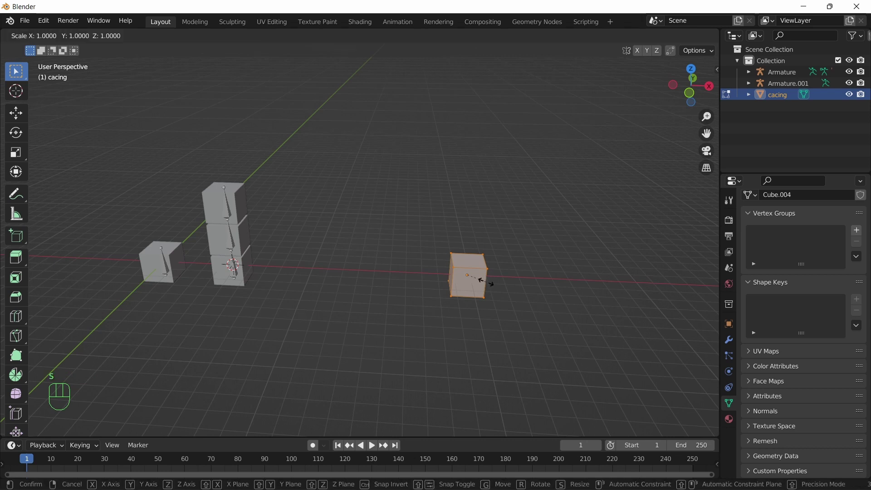
key("x")
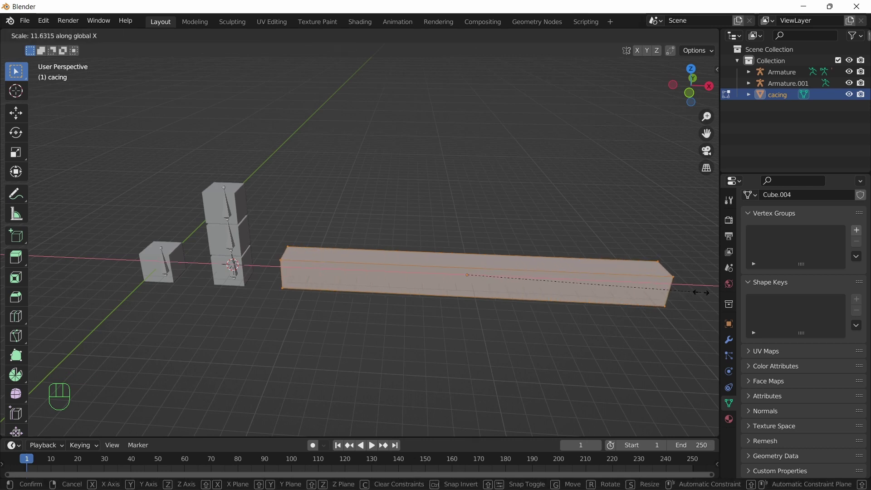
left_click(703, 293)
- Lengthen the bar slightly in front view by scaling it about 1.01 times along X
key("KP_1")
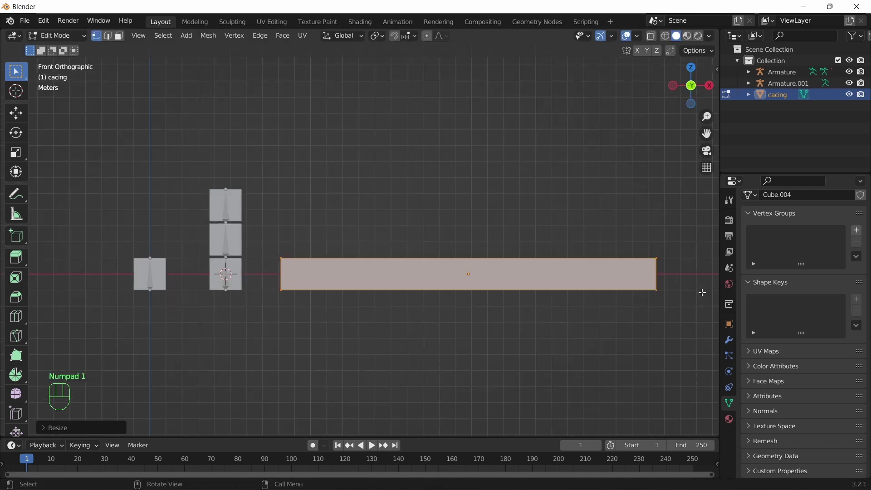
key("s")
key("x")
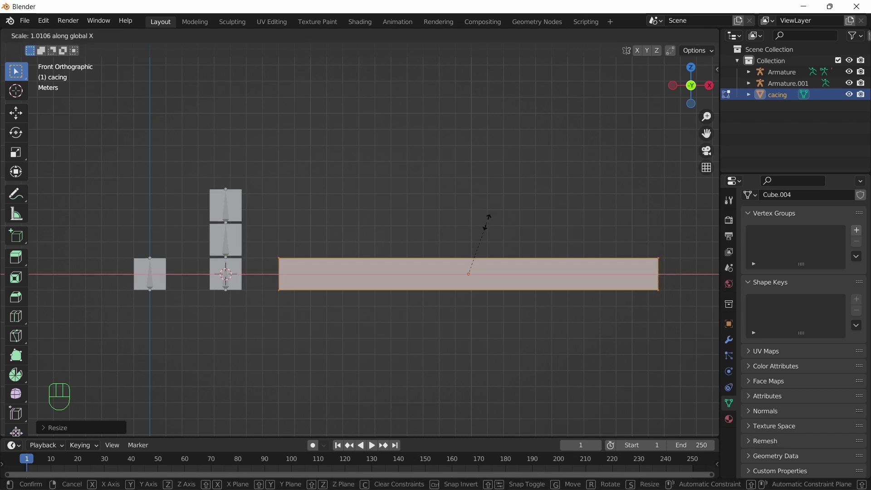
left_click(486, 221)
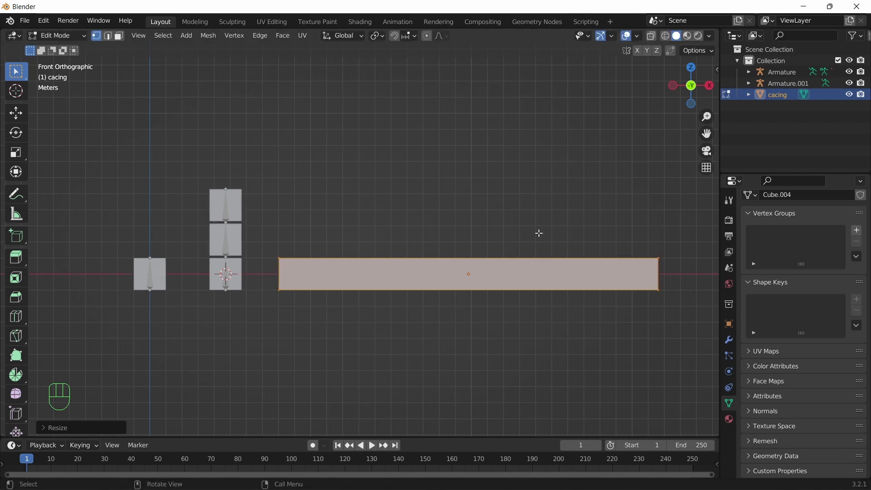
- Add 10 evenly spaced loop cuts across the bar's length, keeping them centred without sliding
middle_click_drag(538, 233, 328, 273)
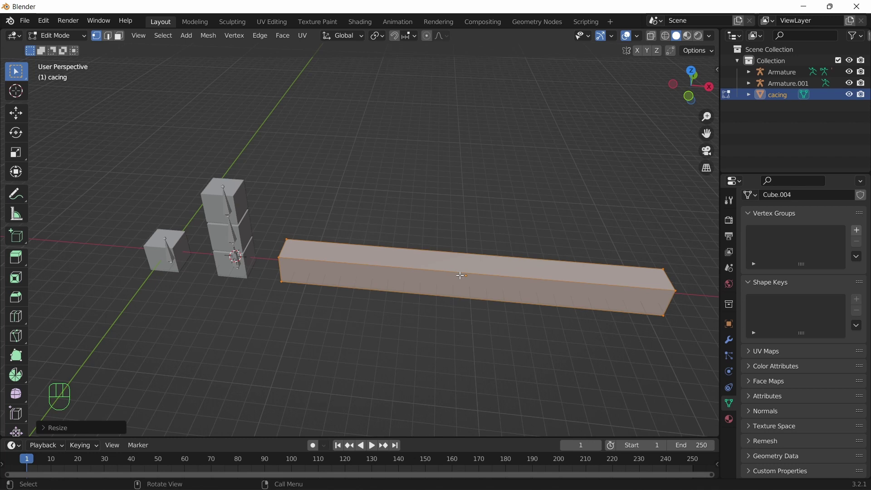
key("KP_1")
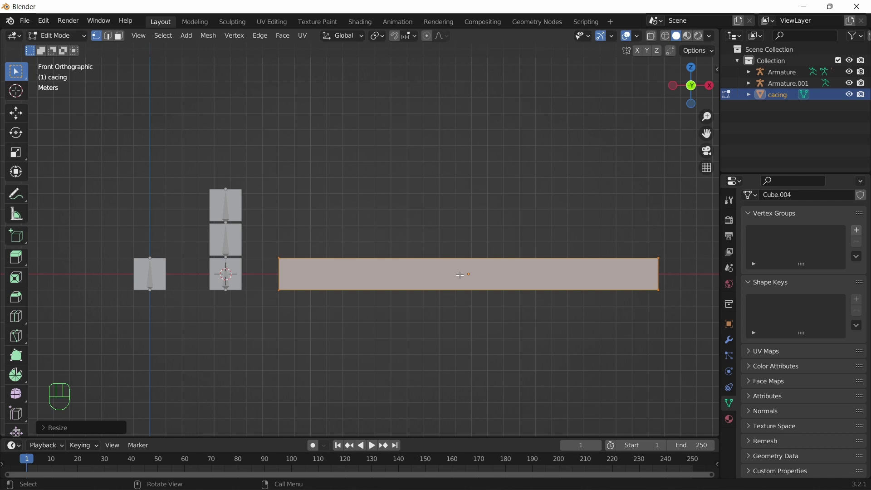
key("ctrl+r")
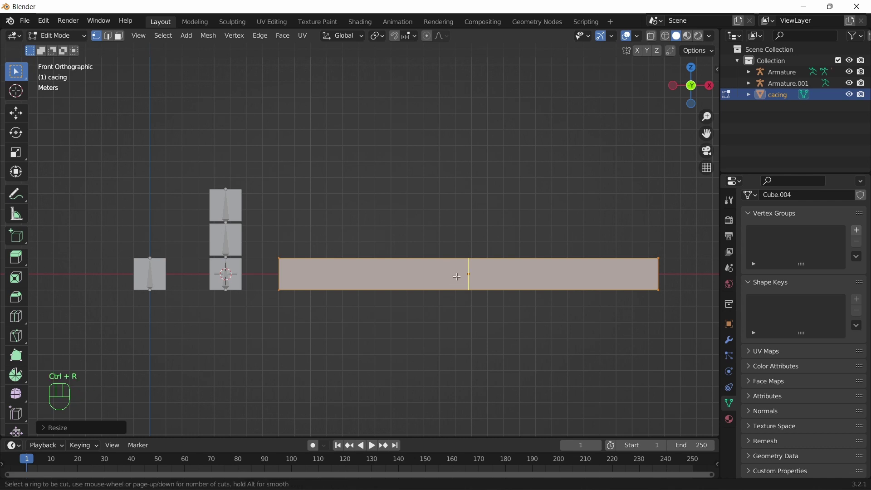
scroll(457, 277, "up", 5)
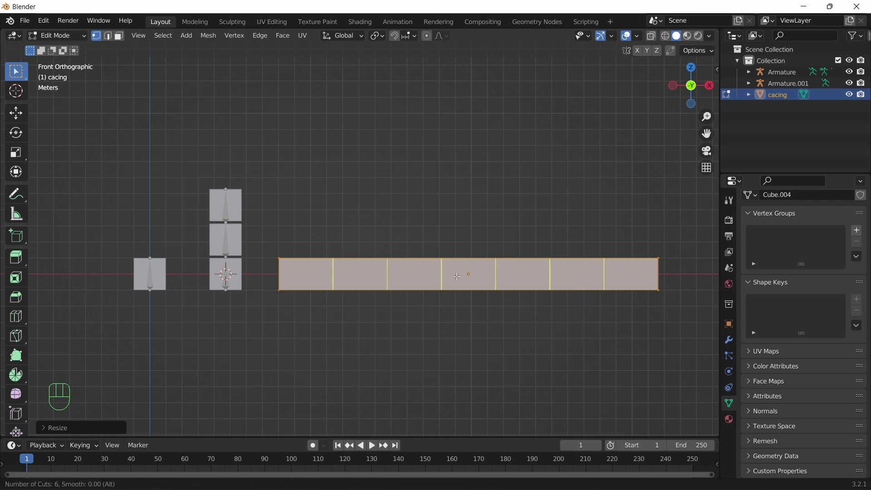
scroll(457, 277, "up", 3)
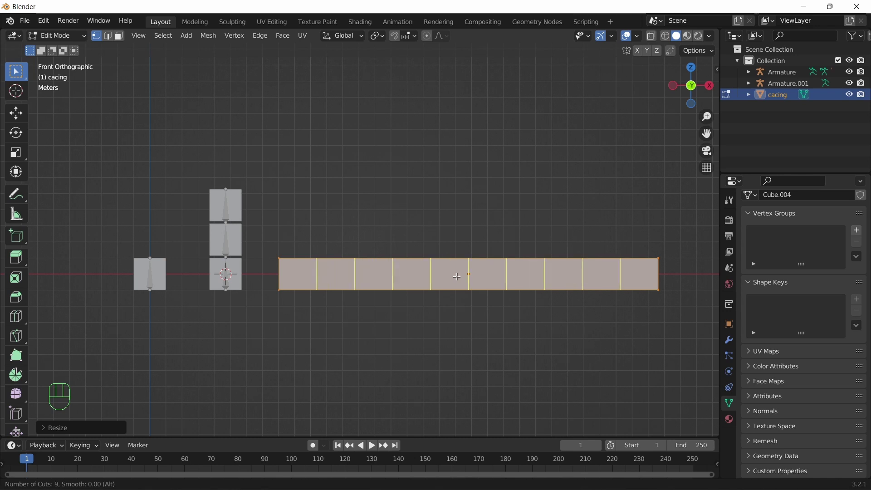
scroll(457, 277, "up", 1)
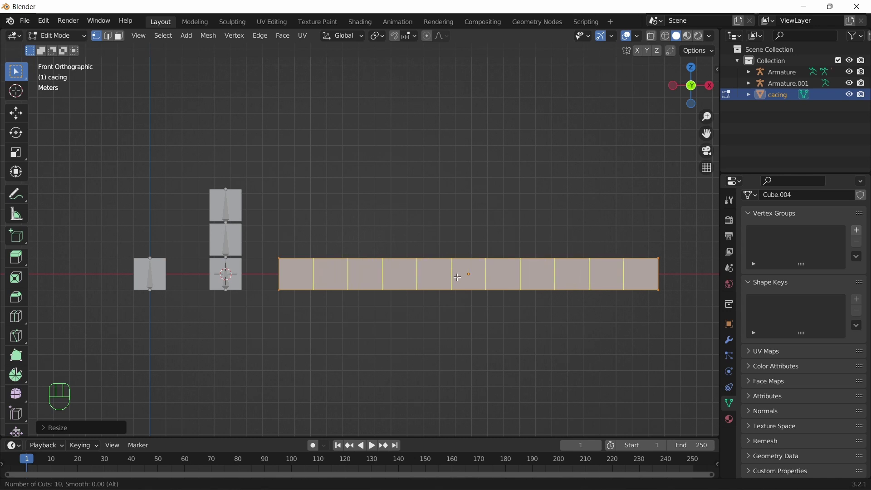
left_click(457, 277)
right_click(454, 276)
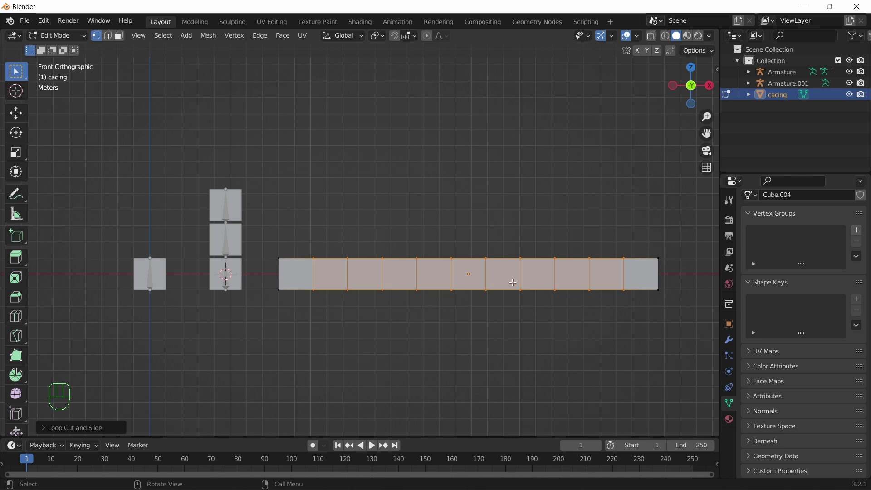
mouse_move(514, 283)
middle_mouse_down()
mouse_move(545, 297)
mouse_move(537, 350)
mouse_move(450, 292)
mouse_move(576, 284)
mouse_move(537, 309)
mouse_move(527, 289)
middle_mouse_up()
scroll(527, 288, "up", 1)
scroll(527, 289, "up", 1)
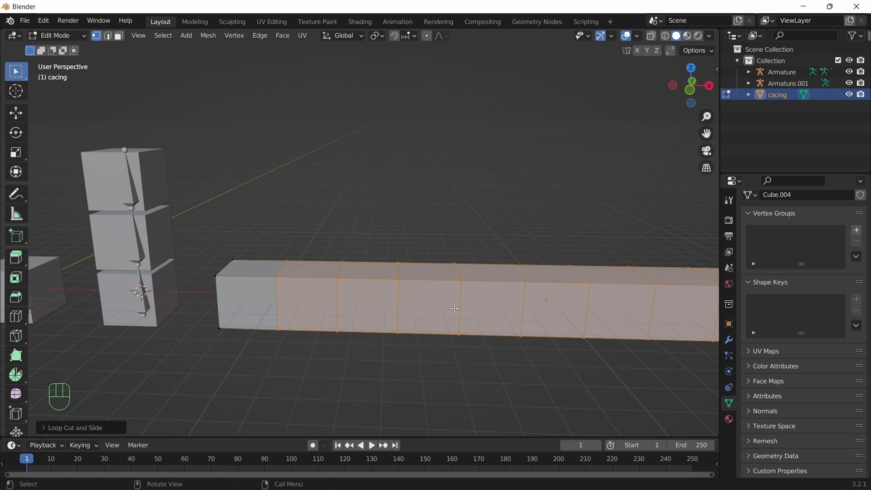
key("ctrl+b")
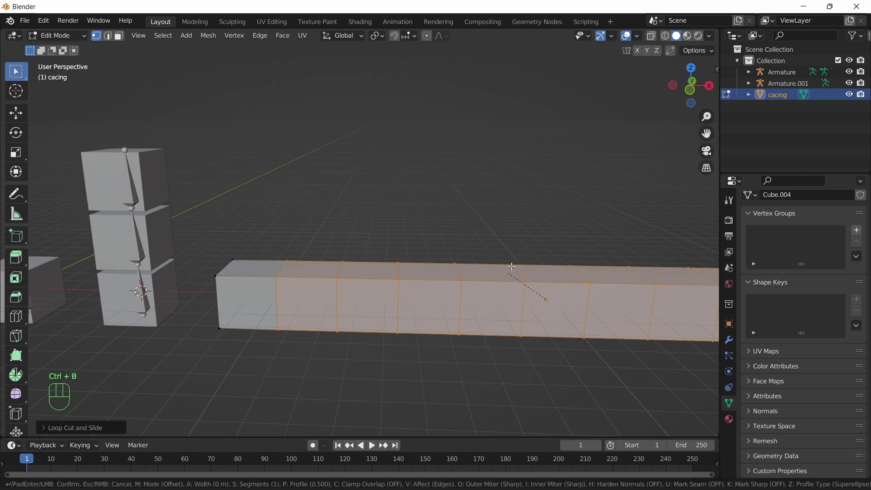
right_click(480, 217)
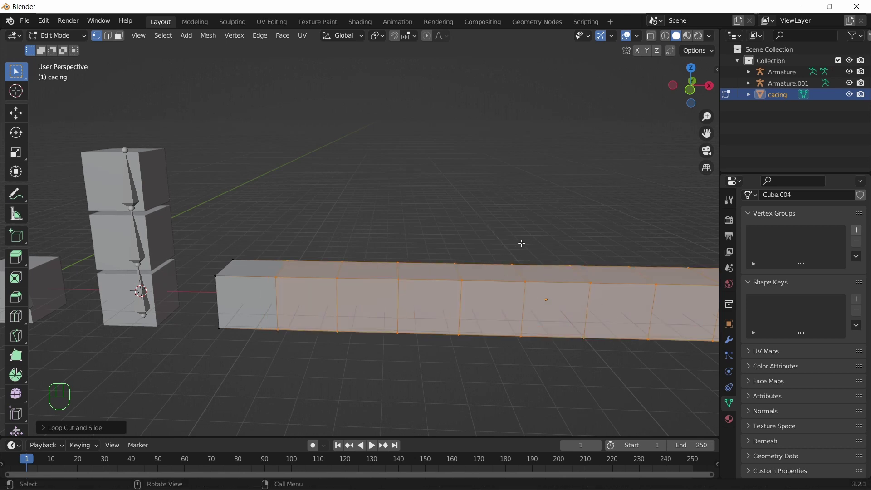
- Subdivide the entire cacing bar mesh once and return to Object Mode
middle_click_drag(521, 244, 420, 190, "shift")
middle_click_drag(461, 261, 489, 247)
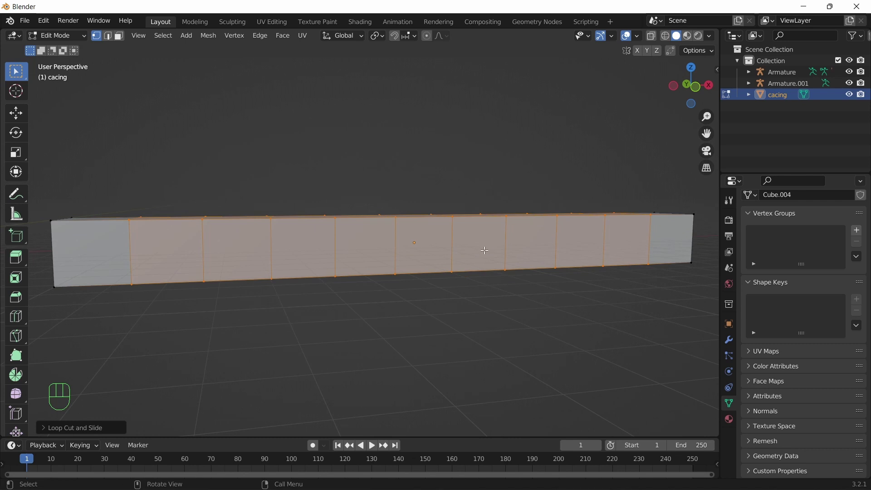
middle_click_drag(357, 304, 489, 298)
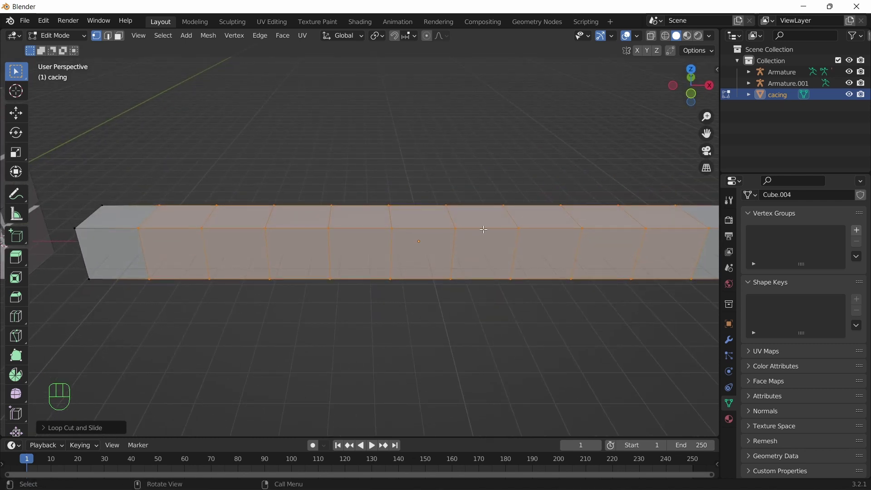
scroll(373, 233, "down", 2)
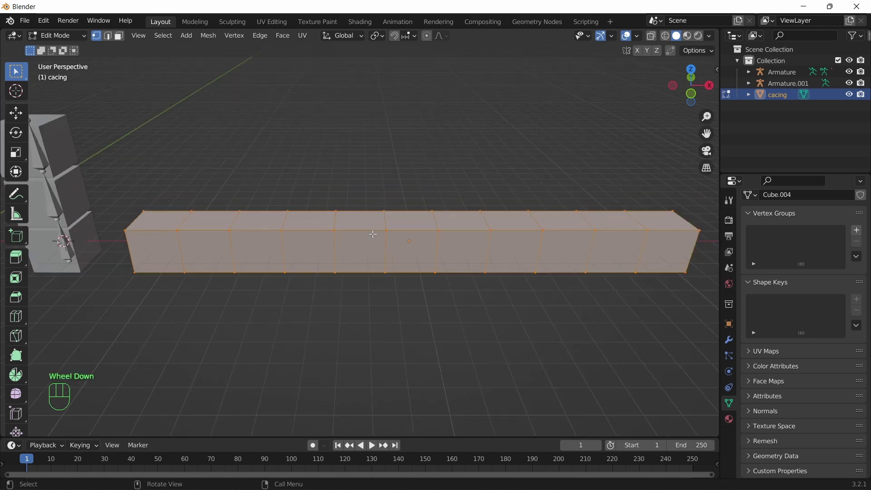
mouse_move(460, 234)
middle_mouse_down()
mouse_move(348, 194)
mouse_move(467, 233)
mouse_move(459, 241)
middle_mouse_up()
right_click(451, 226)
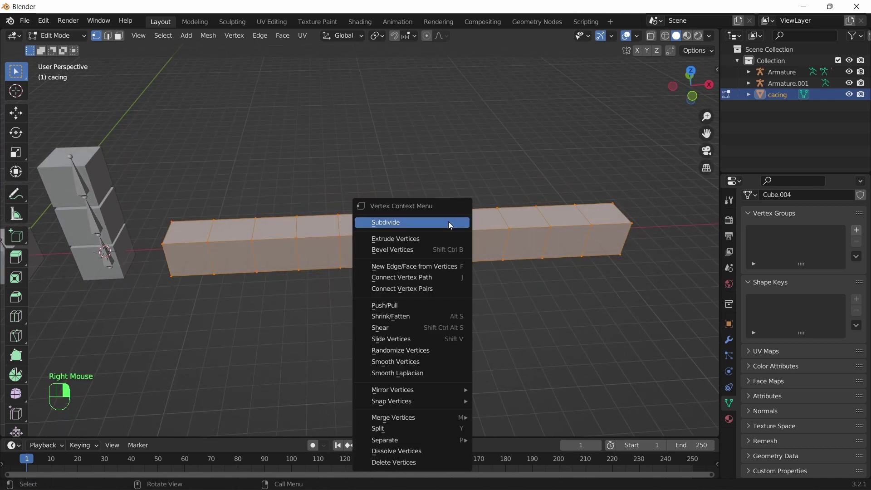
left_click(450, 224)
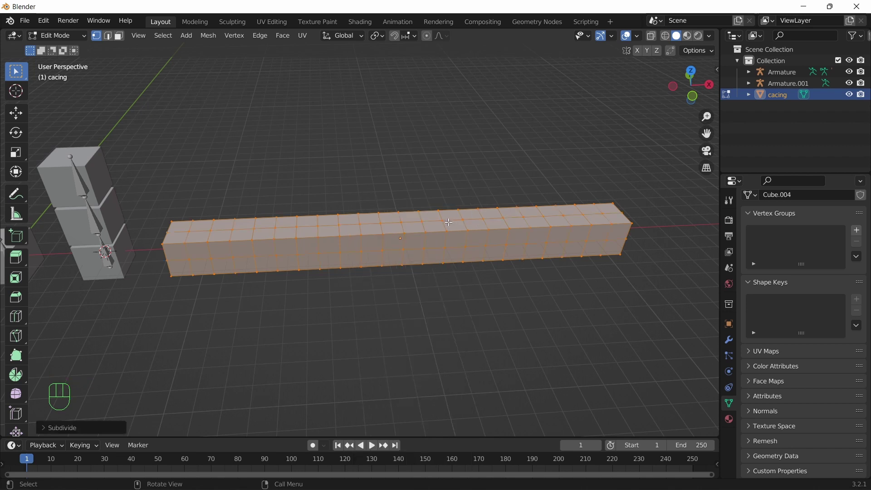
middle_click_drag(561, 250, 532, 241)
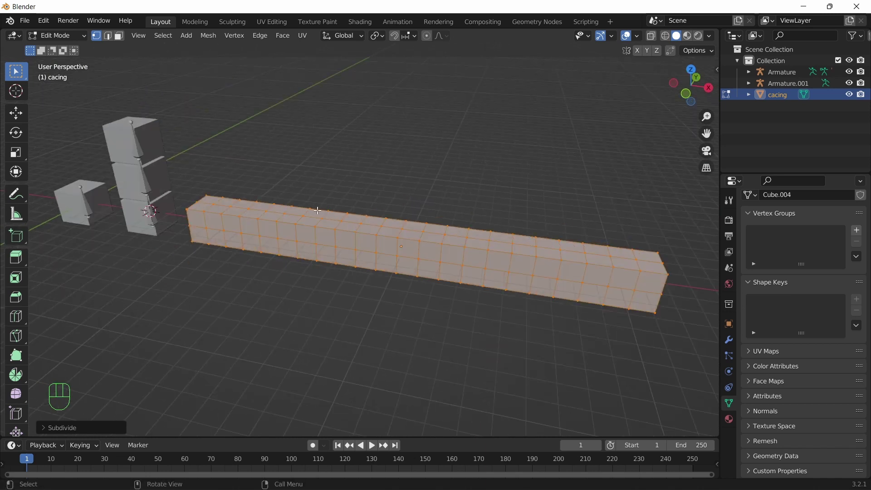
key("Tab")
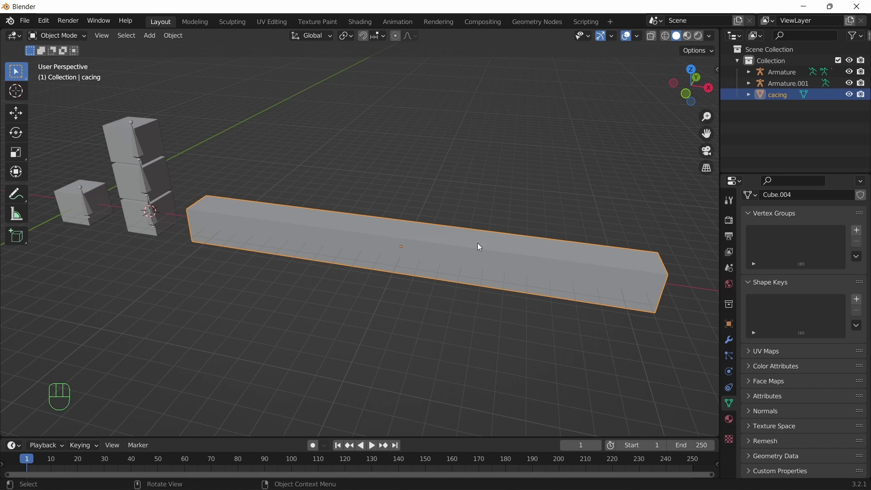
- Add a Subdivision Surface modifier to the cacing bar to round its shape
middle_click_drag(477, 243, 434, 288)
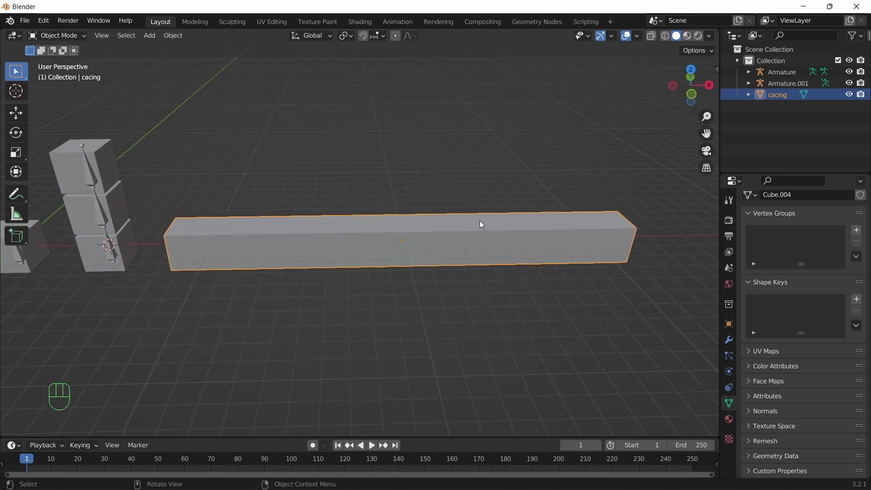
middle_click_drag(512, 248, 573, 217)
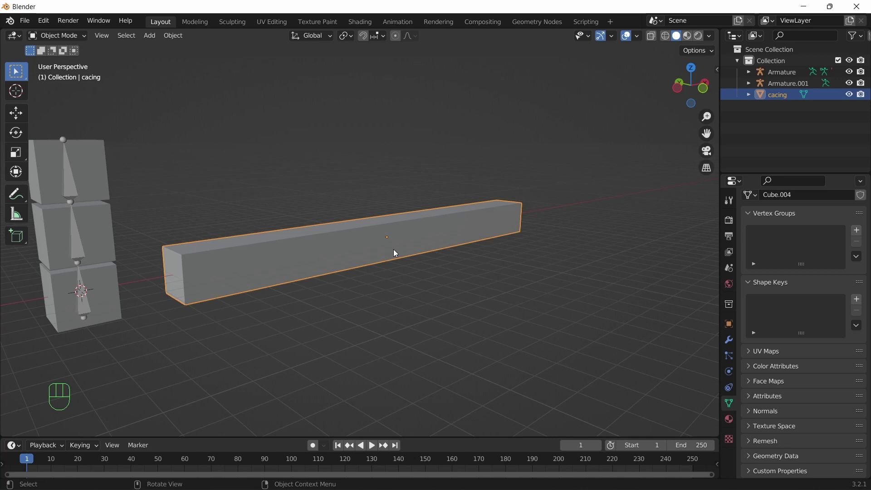
left_click(730, 341)
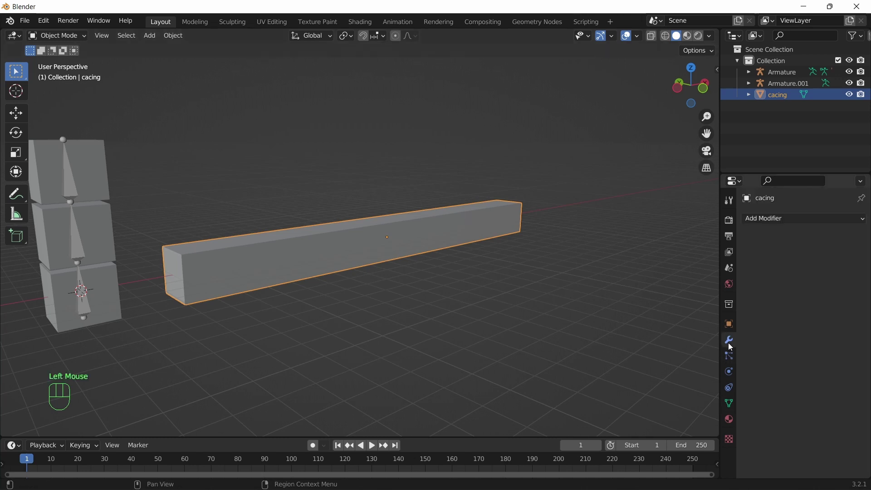
left_click(755, 216)
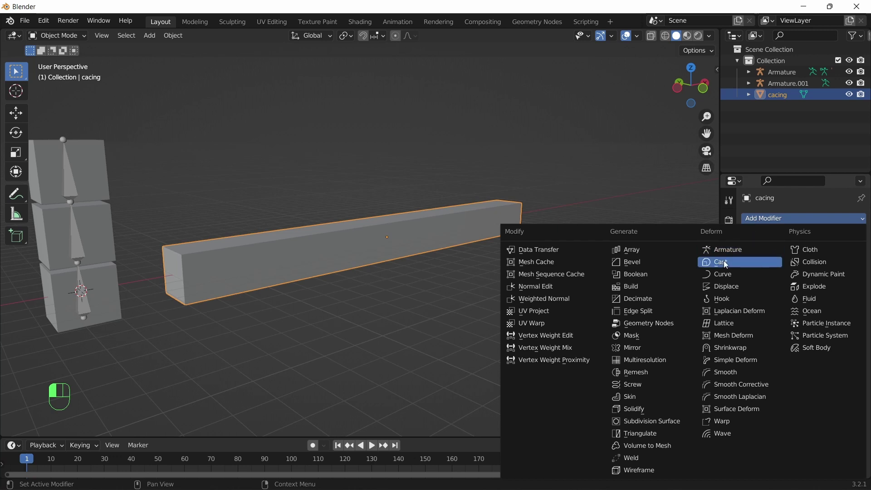
left_click(650, 422)
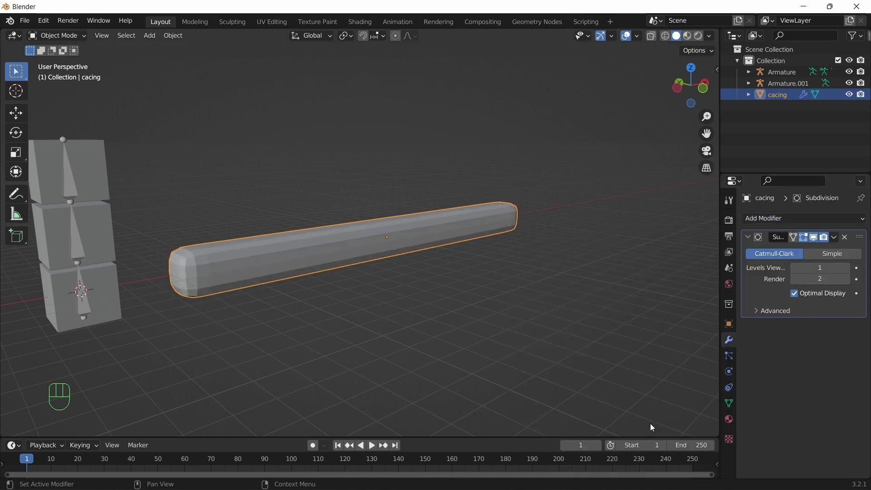
middle_click_drag(533, 299, 503, 310)
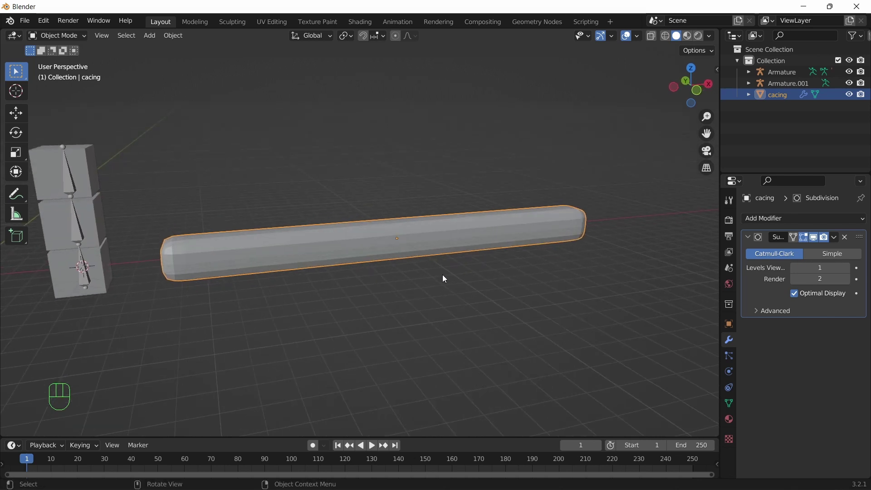
middle_click_drag(480, 279, 454, 279)
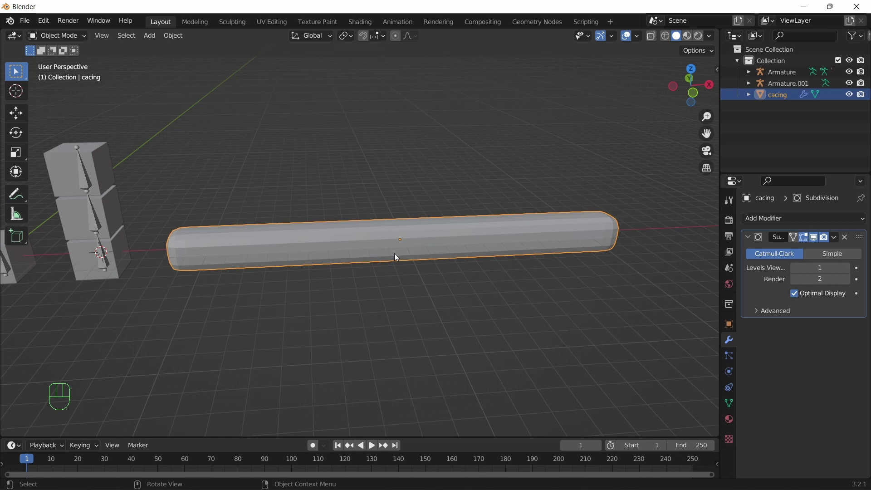
- In front view, snap the 3D cursor to the active cacing bar and add an armature there
key("KP_1")
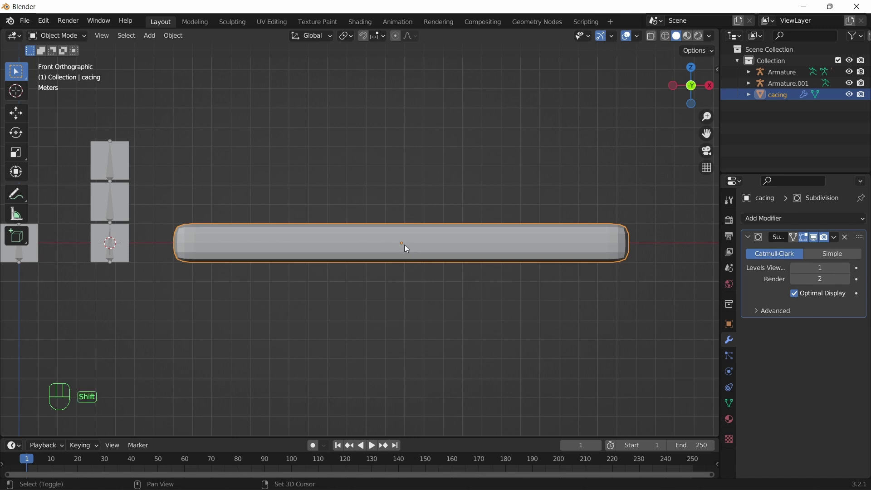
key("shift+s")
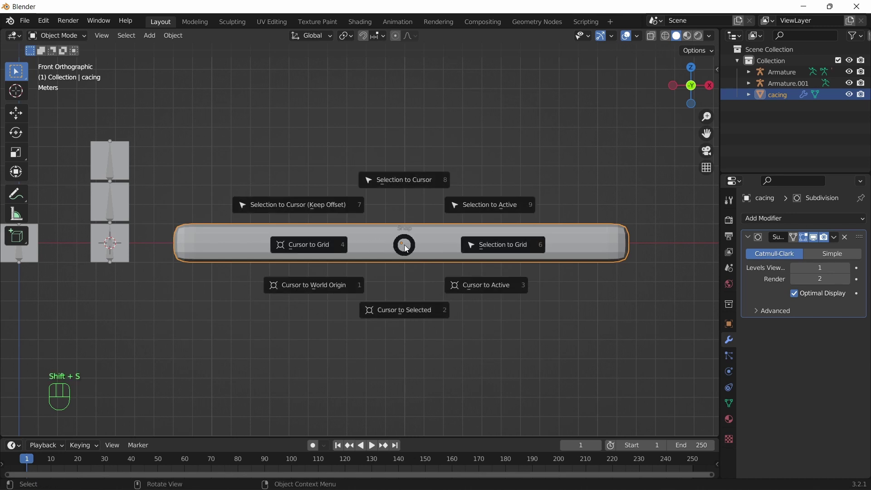
left_click(478, 287)
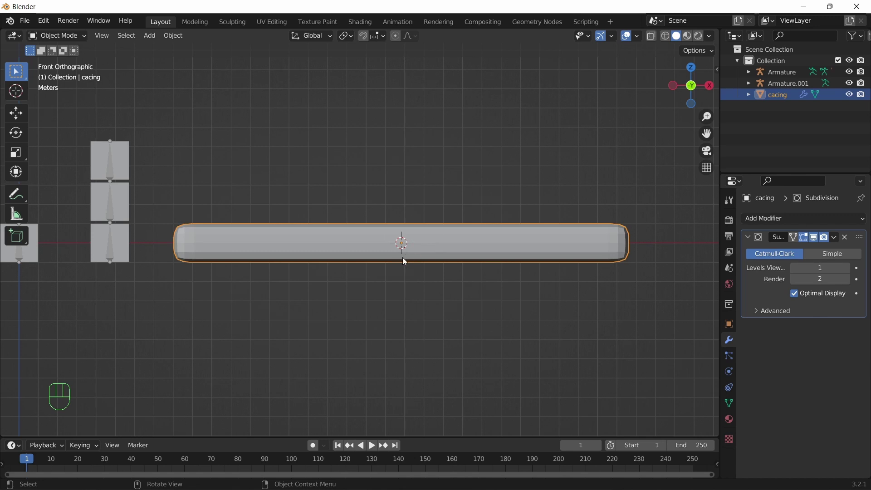
key("shift+a")
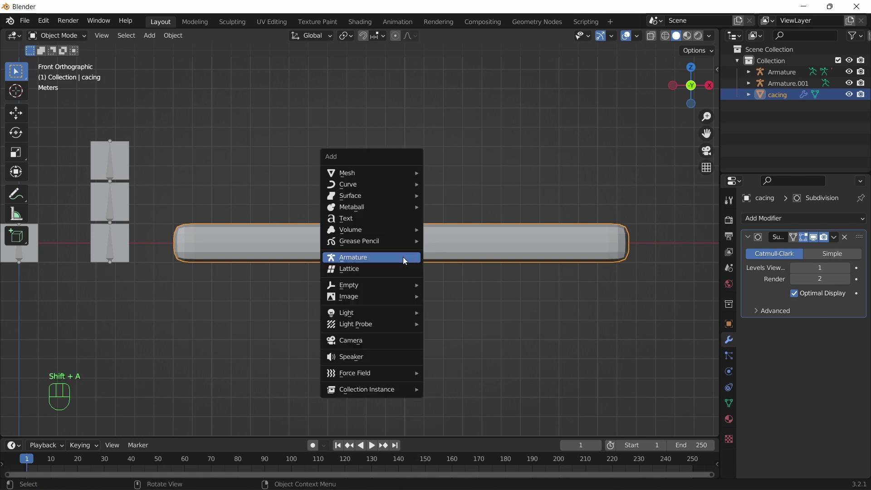
left_click(364, 257)
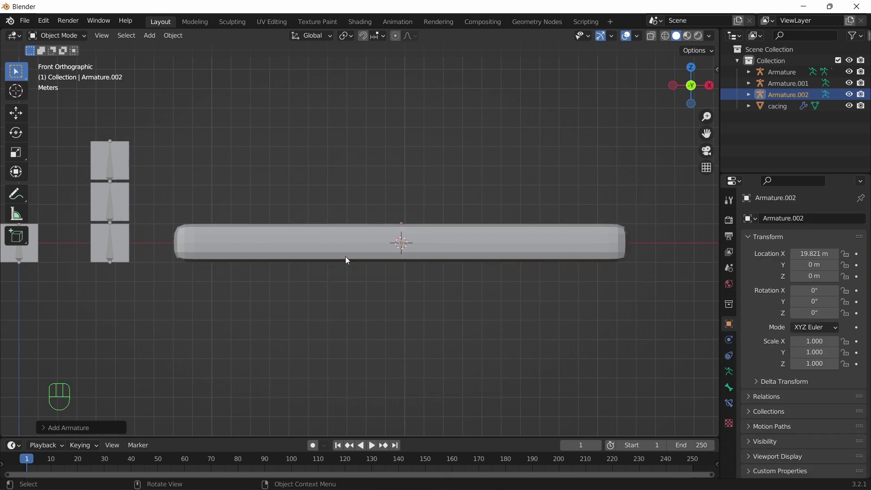
- Set the new armature to display In Front and switch the viewport to wireframe shading
left_click(730, 372)
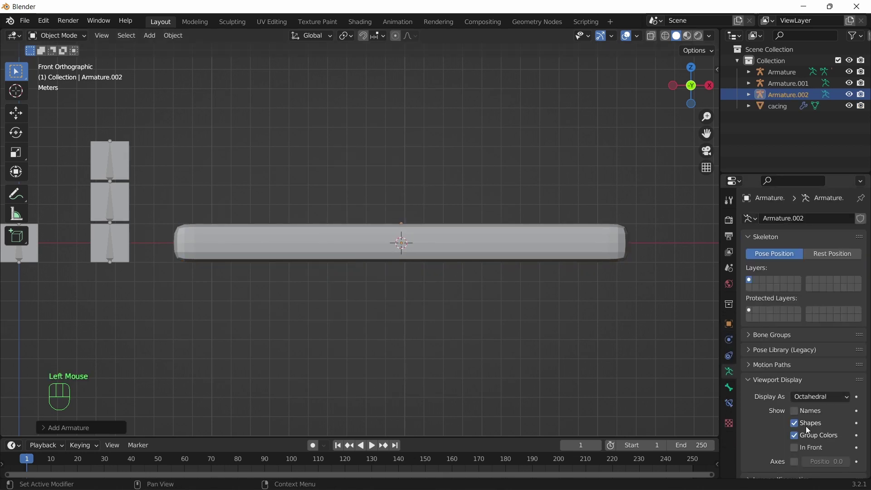
left_click(799, 451)
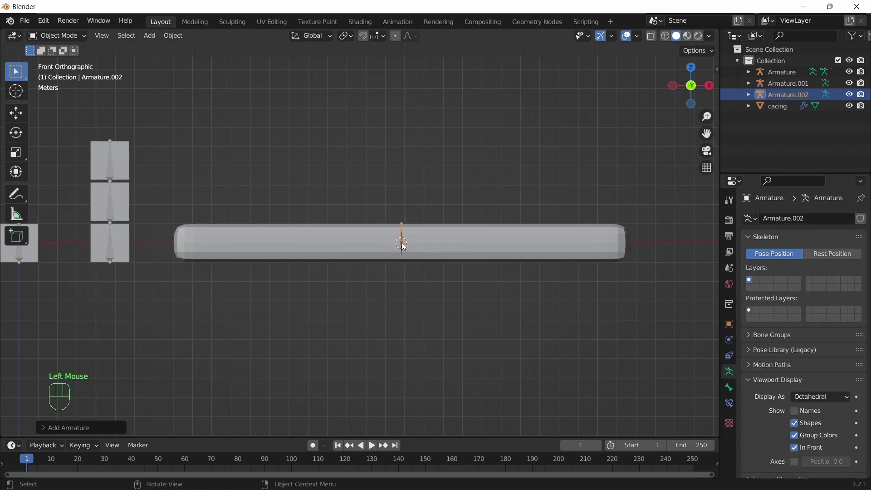
scroll(437, 245, "up", 2)
scroll(475, 228, "down", 2)
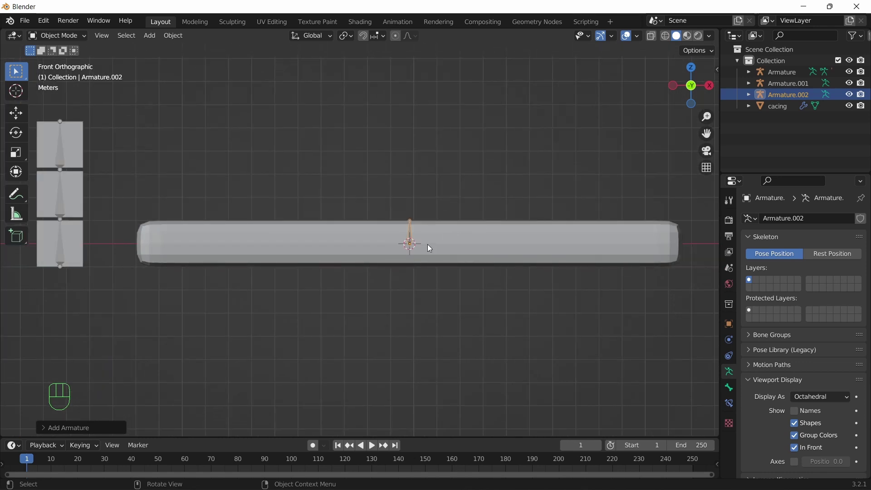
left_click(667, 37)
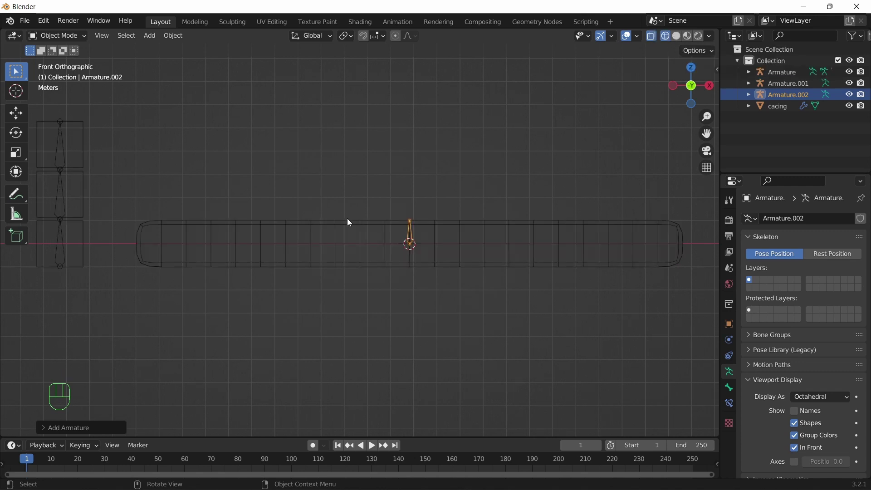
- Move the new armature along X to just inside the end of the bar nearest the stacked cubes
key("g")
key("x")
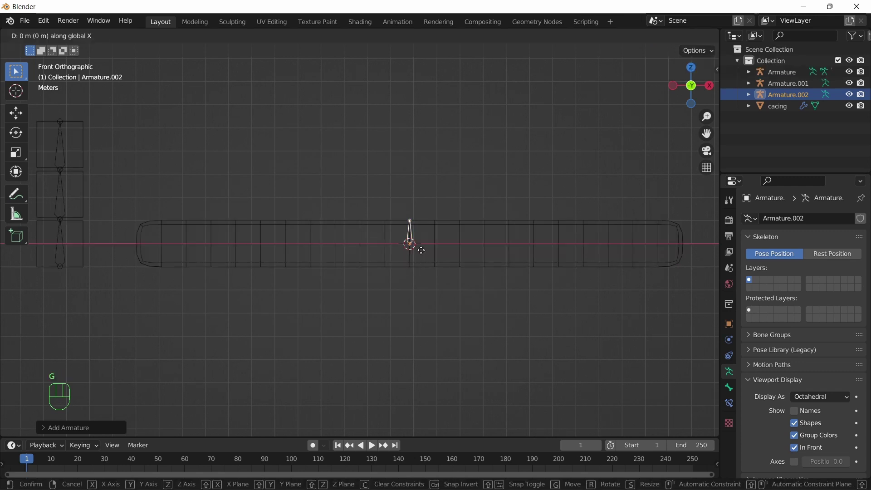
left_click(152, 260)
middle_click_drag(247, 192, 445, 233, "shift")
scroll(268, 264, "up", 2)
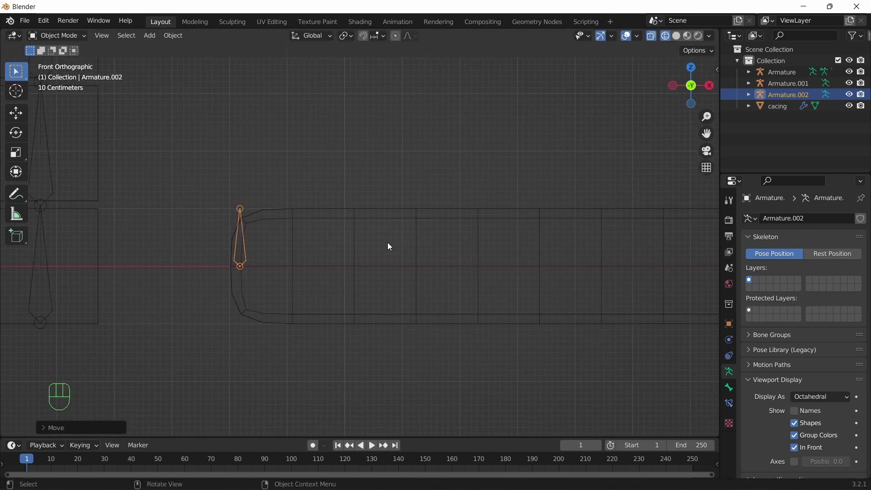
- In the armature's Edit Mode, rotate the bone 90° about Y so it lies along the bar
left_click(73, 35)
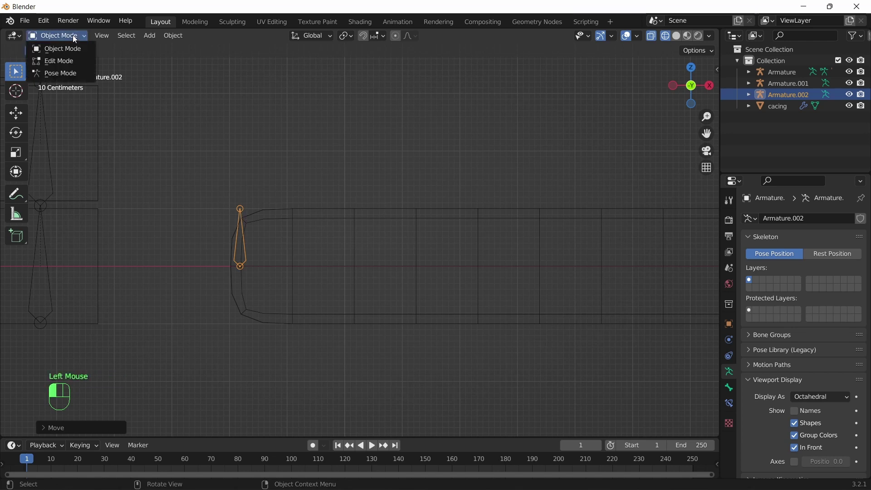
left_click(60, 63)
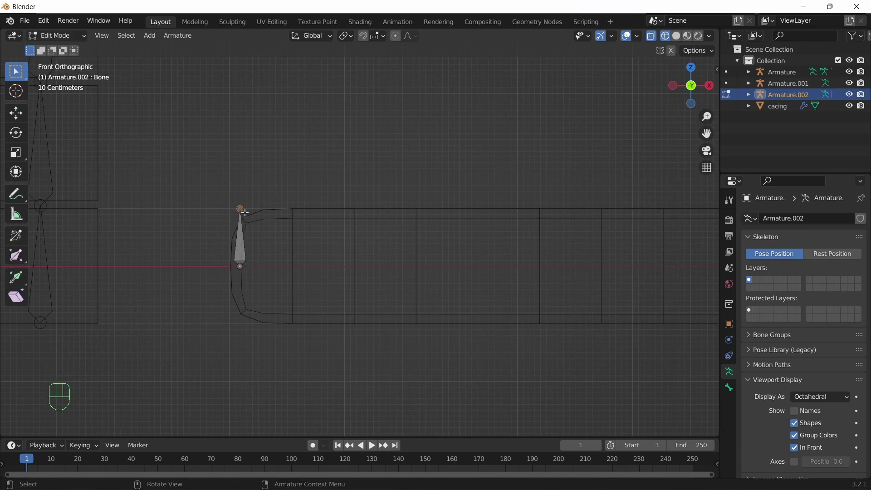
key("r")
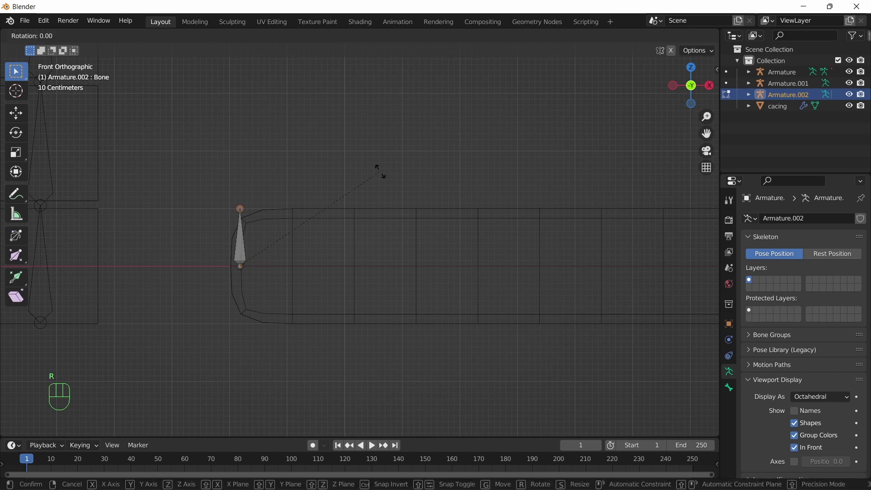
key("y")
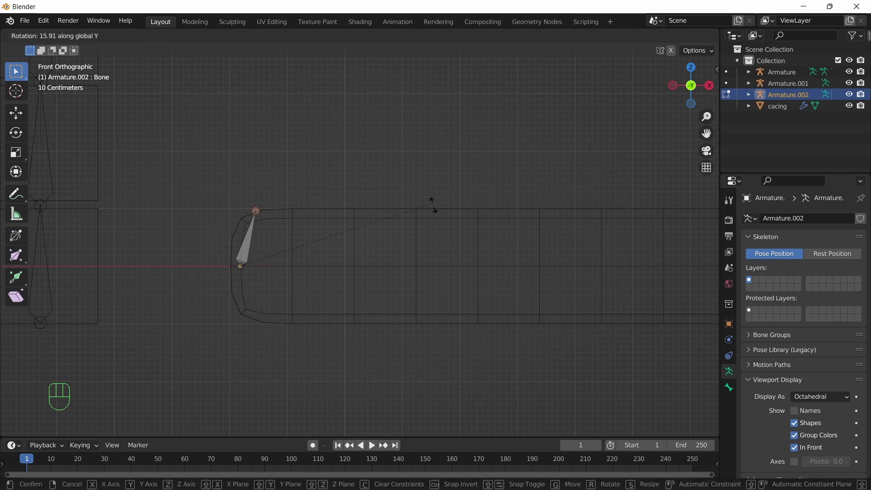
type("90")
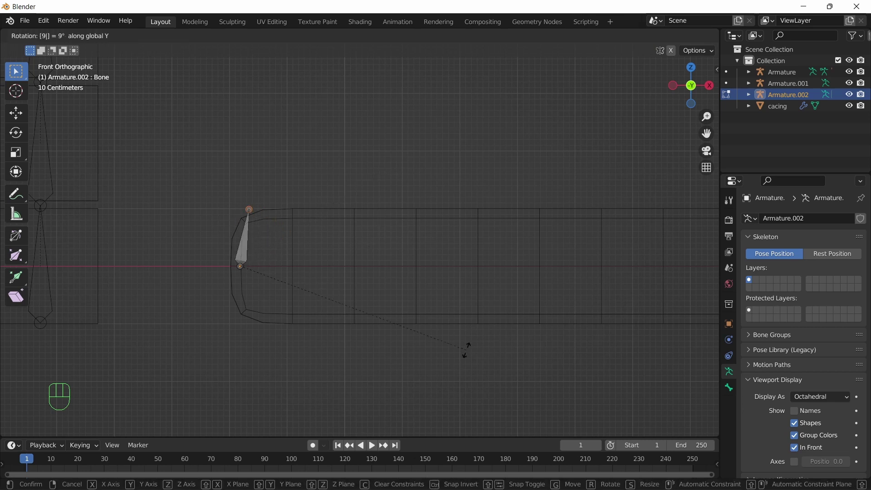
key("Return")
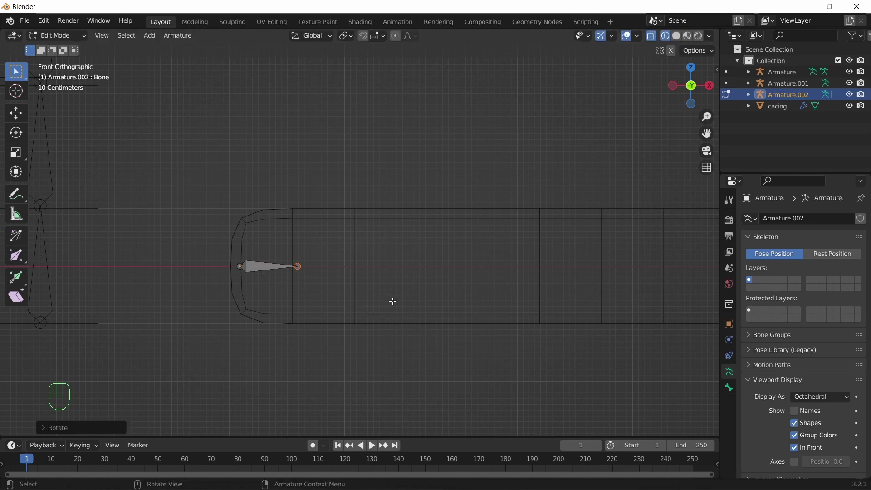
- Lengthen the bone by moving its tip along X to the bar's second inner edge loop
key("g")
key("x")
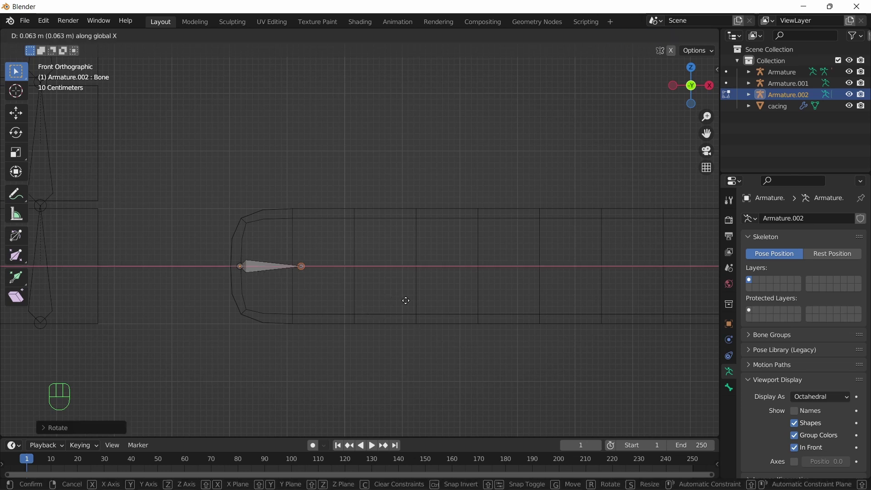
left_click(450, 300)
- Extrude a second bone along X from the first bone's tip, ending two edge loops further along the bar
scroll(467, 293, "down", 5)
middle_click_drag(475, 288, 418, 330, "shift")
scroll(298, 307, "up", 3)
middle_click_drag(298, 308, 332, 285, "shift")
key("e")
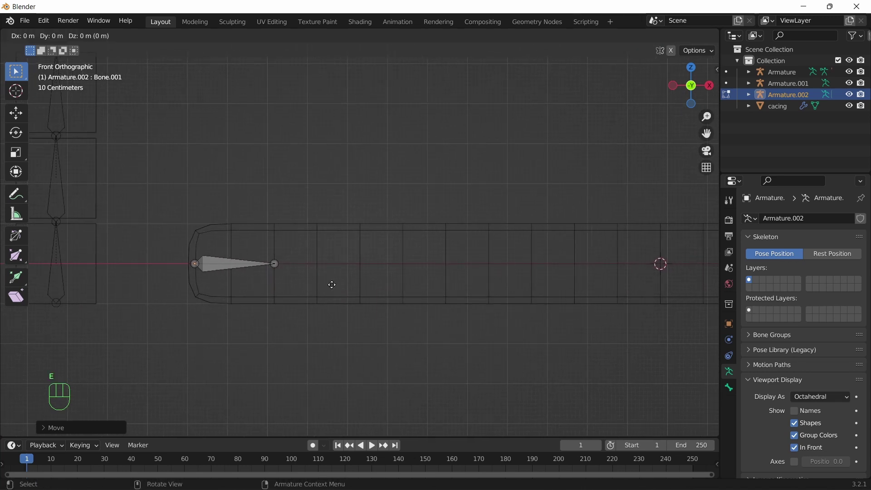
key("x")
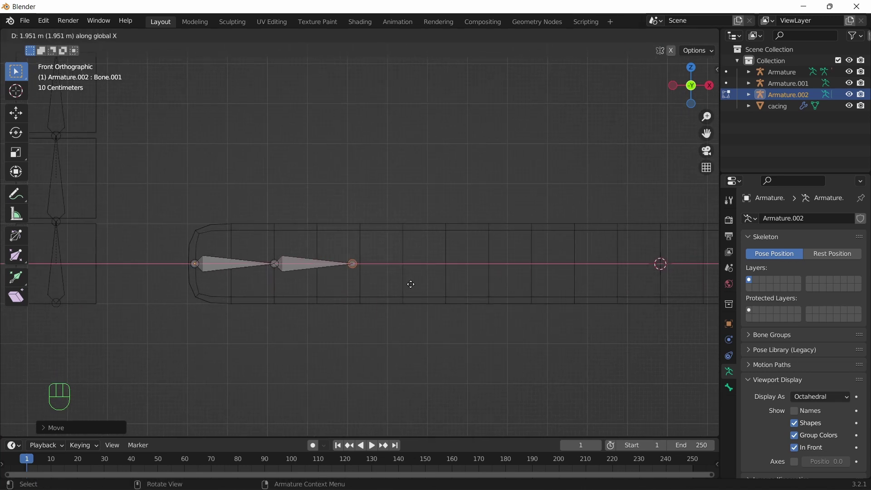
left_click(417, 284)
scroll(375, 285, "up", 2)
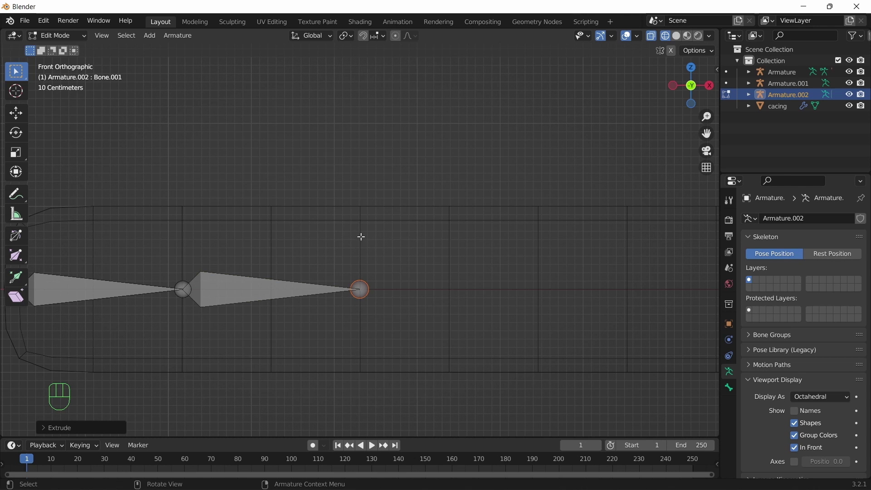
- Extrude three more bones along X from the chain's tip, each ending two edge loops further along the bar
scroll(375, 270, "down", 2)
middle_click_drag(393, 319, 354, 333, "shift")
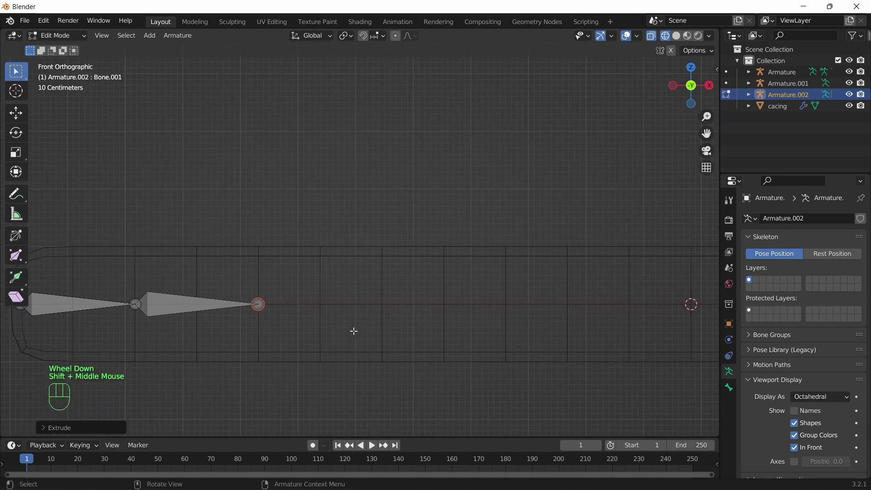
key("e")
key("x")
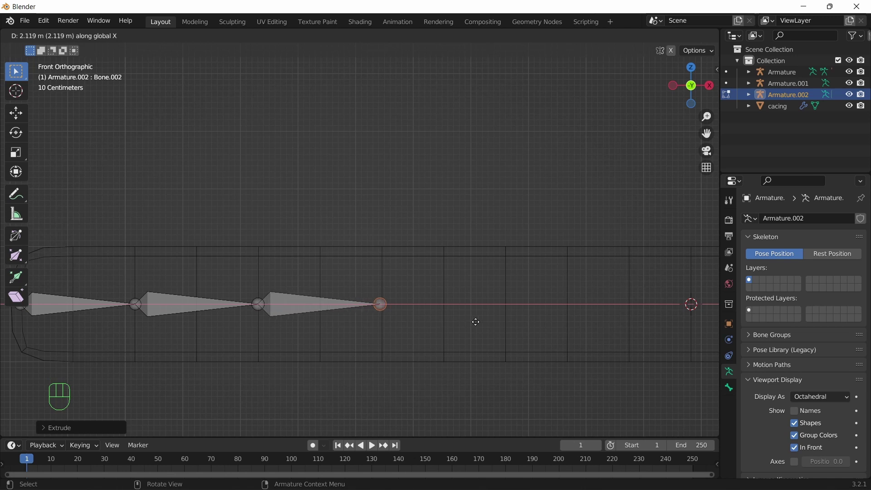
left_click(477, 322)
key("e")
key("x")
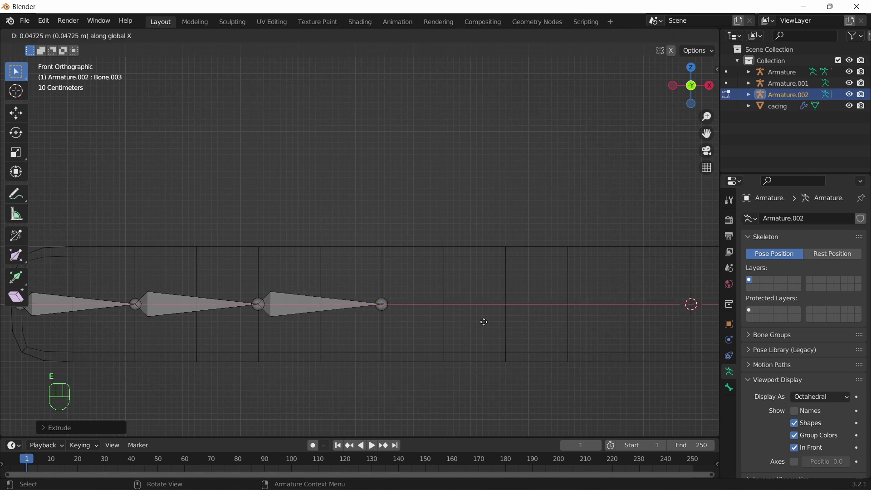
left_click(602, 323)
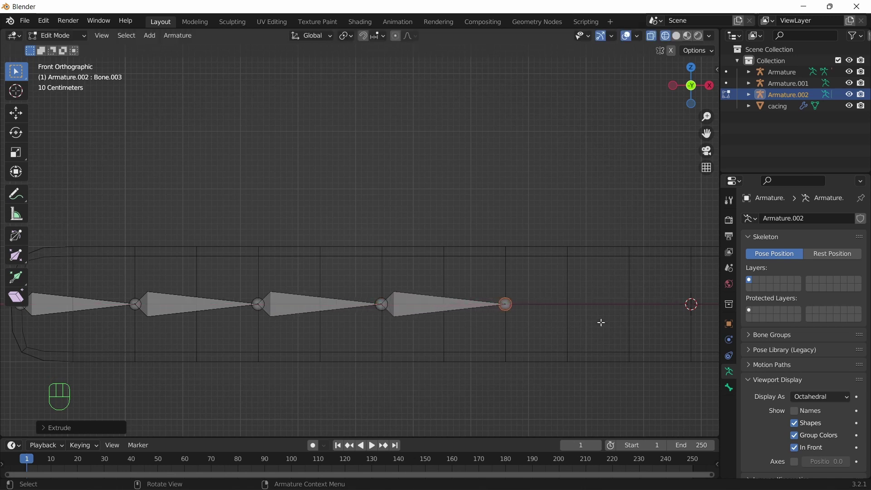
key("e")
key("x")
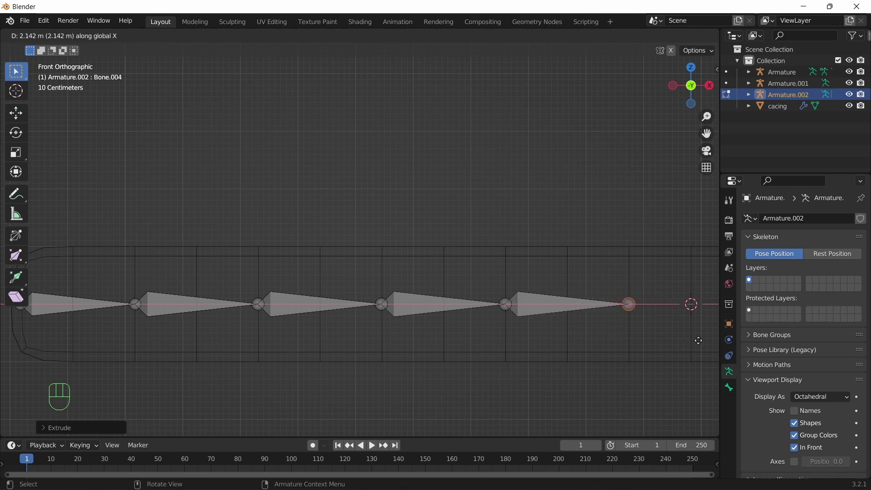
left_click(699, 341)
- Duplicate all five bones and move the copies along X so they continue from the original chain's tip
middle_click_drag(629, 357, 364, 360, "shift")
scroll(365, 358, "down", 6)
scroll(376, 346, "up", 2)
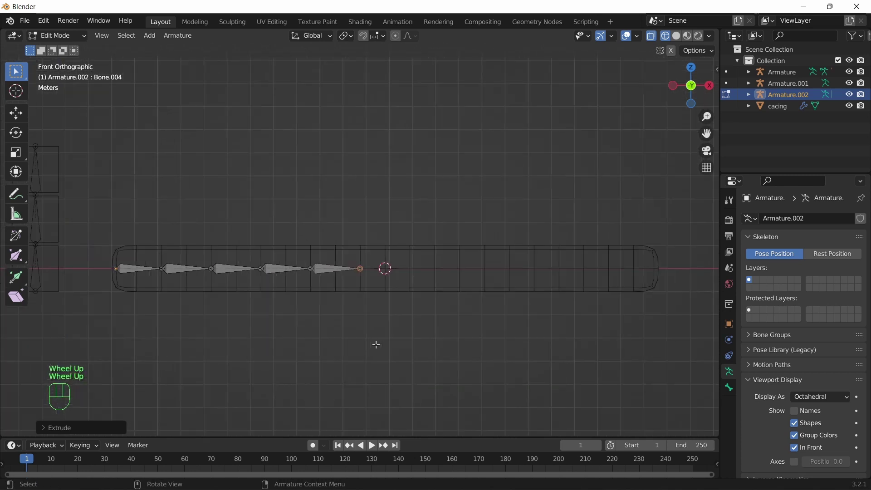
scroll(376, 345, "up", 1)
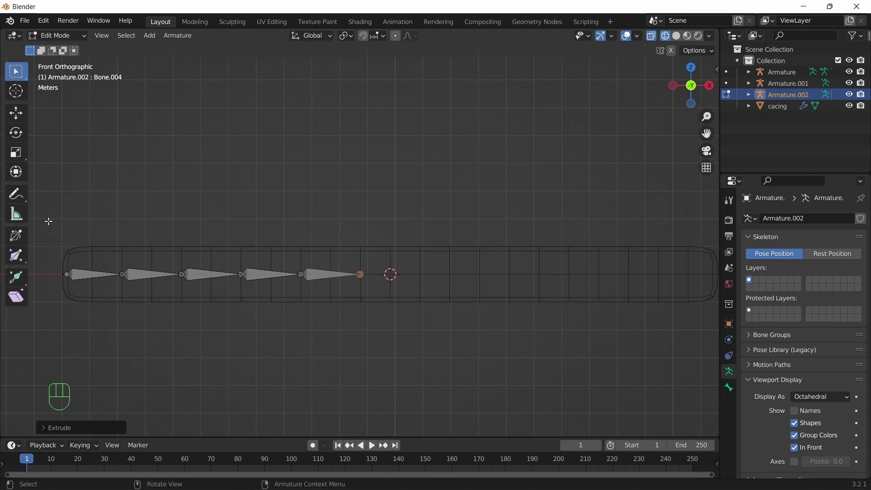
left_click_drag(48, 222, 366, 320)
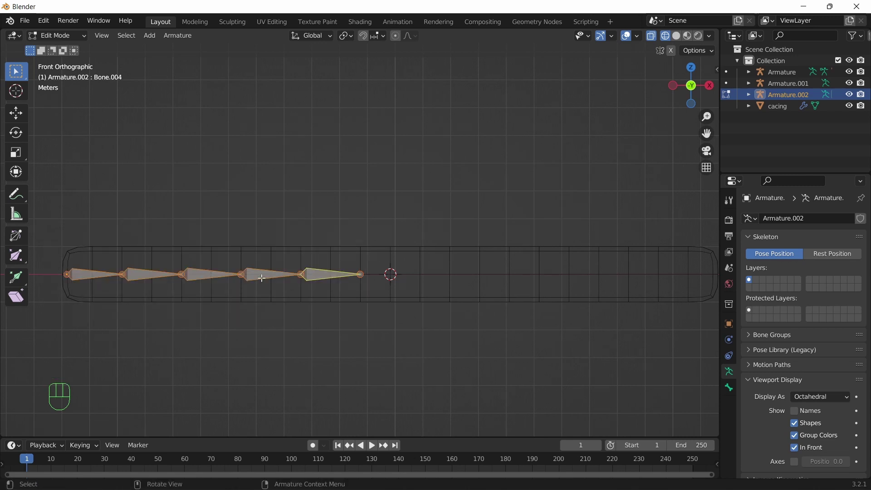
key("shift+d")
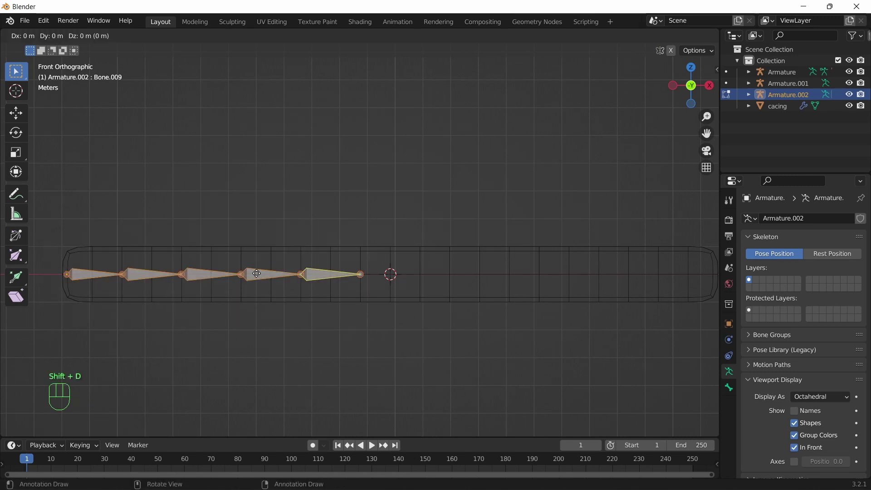
key("x")
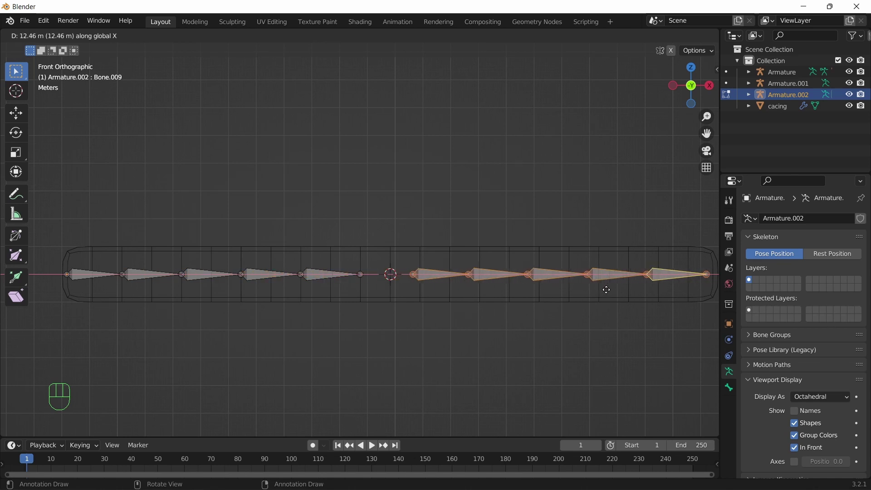
left_click(551, 289)
- Extrude one more bone along X from the last copied bone's tip to the far end of the bar
middle_click_drag(603, 327, 414, 341, "shift")
double_click(482, 279)
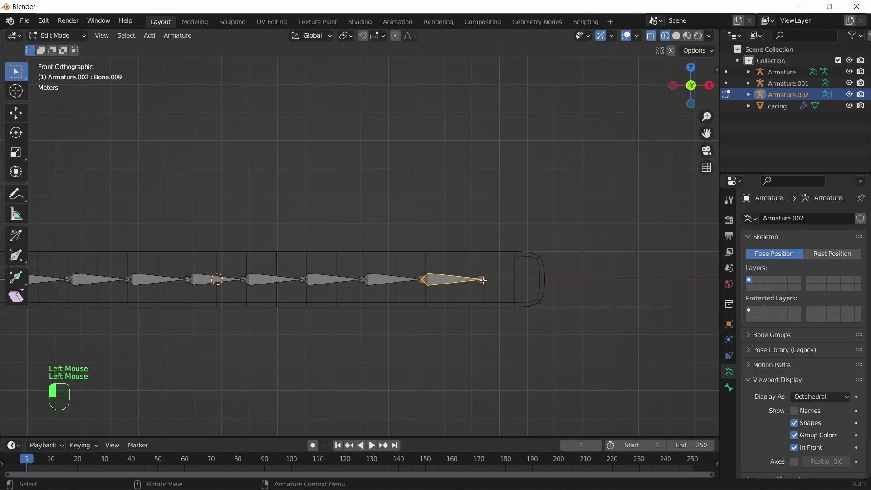
key("e")
key("x")
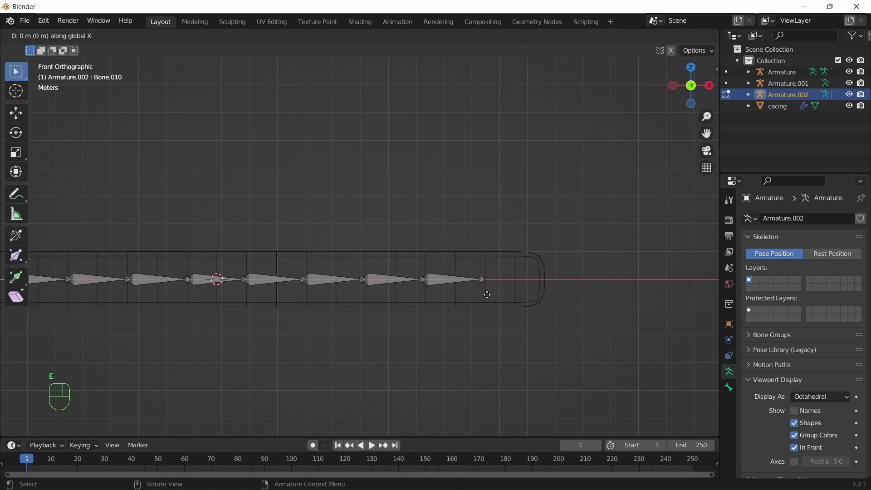
left_click(547, 294)
middle_click_drag(395, 337, 567, 328, "shift")
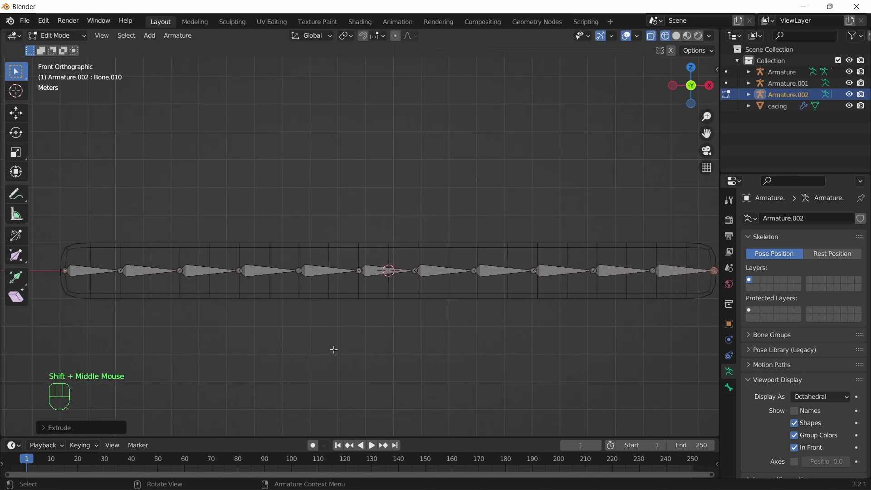
- Display the bone names along the chain to check their order, and hide them again
left_click(795, 411)
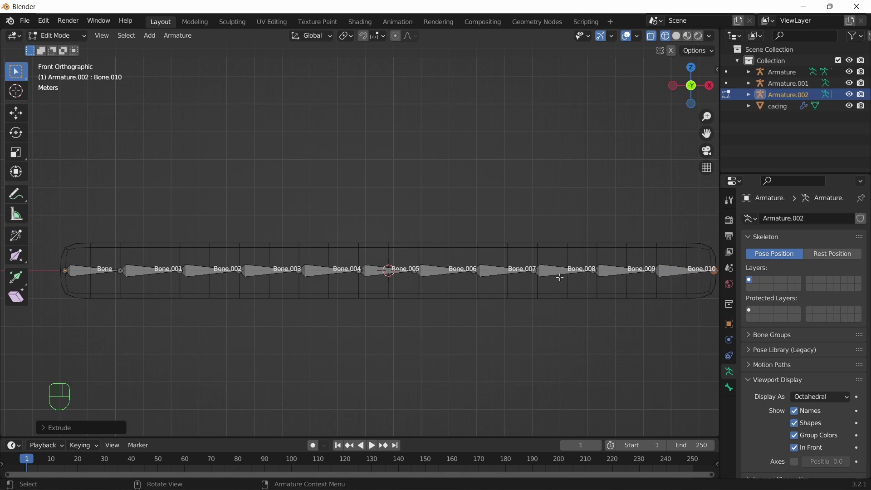
mouse_move(655, 313)
middle_mouse_down("shift")
mouse_move(523, 327)
mouse_move(652, 329)
middle_mouse_up("shift")
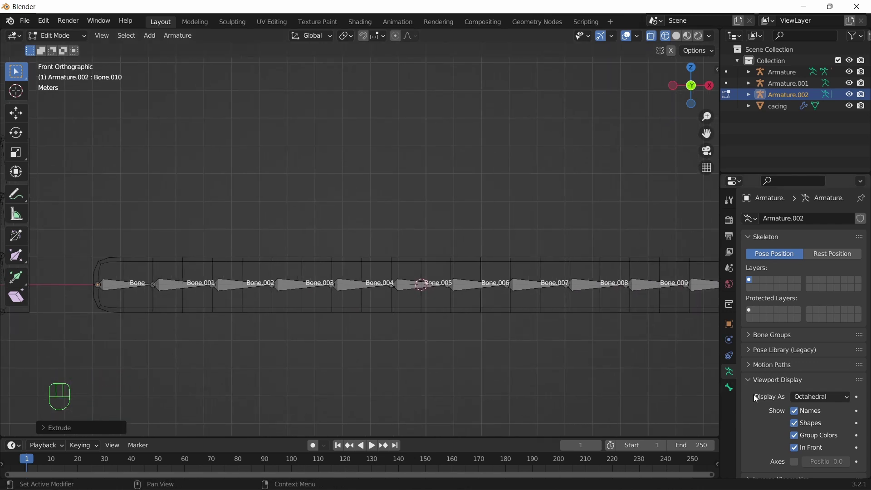
left_click(794, 411)
- In Pose Mode, test the chain by rotating the first bone and moving the first duplicated bone, cancelling both transforms
scroll(354, 307, "down", 2)
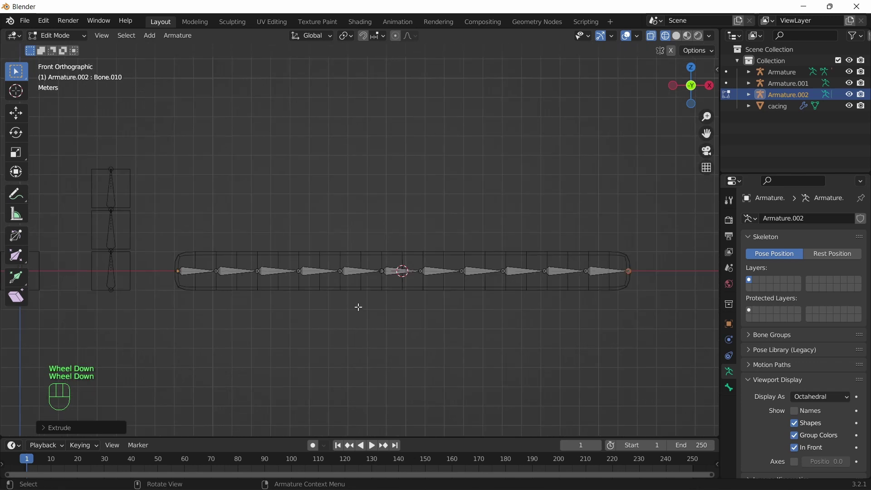
mouse_move(356, 306)
middle_mouse_down()
mouse_move(374, 329)
mouse_move(354, 313)
mouse_move(364, 307)
middle_mouse_up()
key("KP_1")
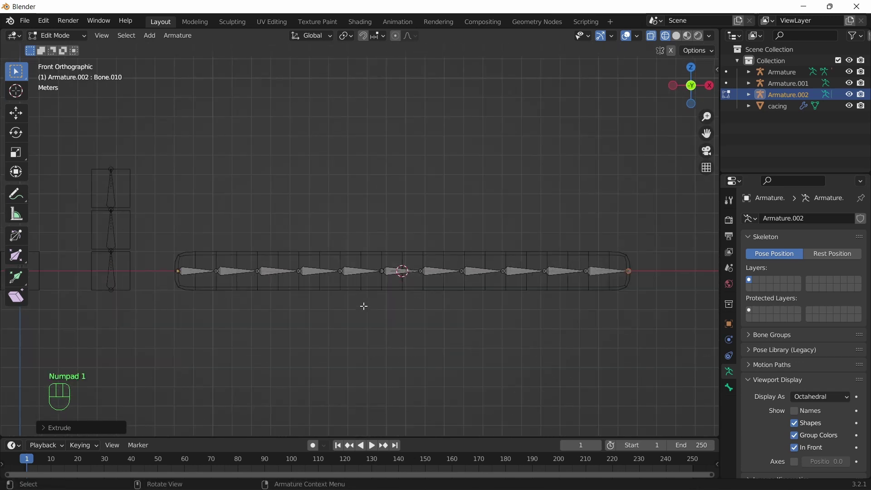
left_click(57, 35)
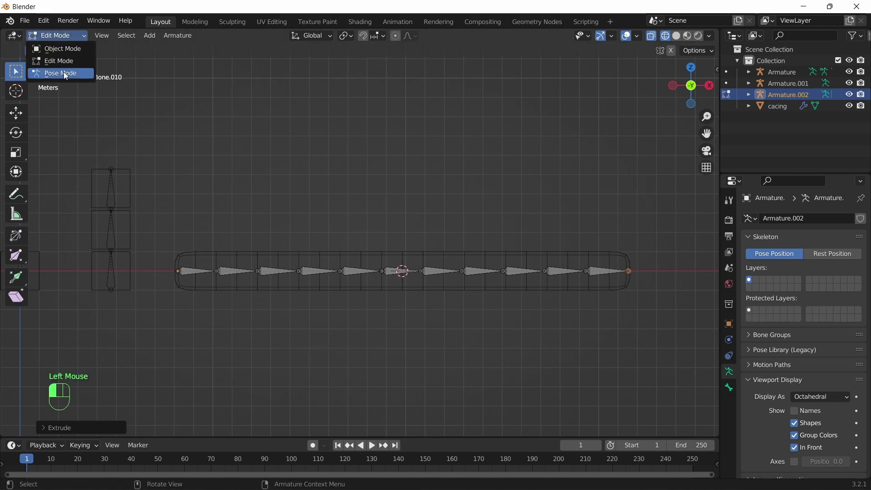
left_click(64, 71)
left_click(230, 274)
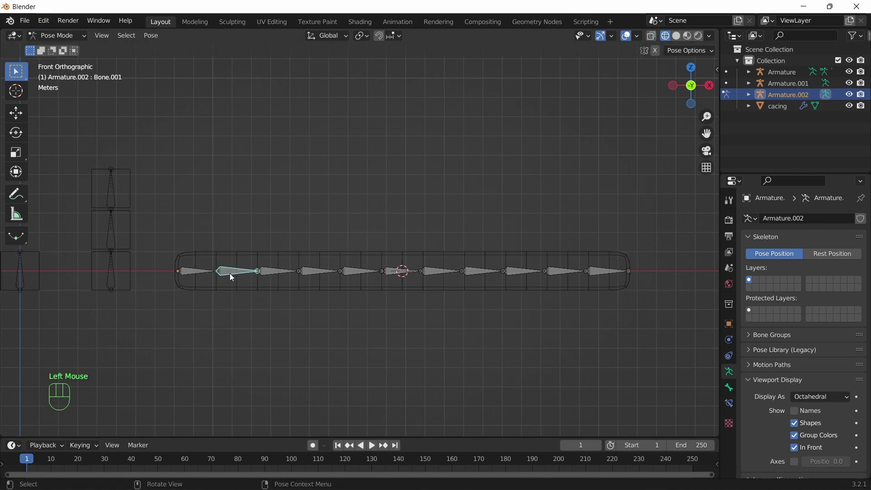
left_click(203, 272)
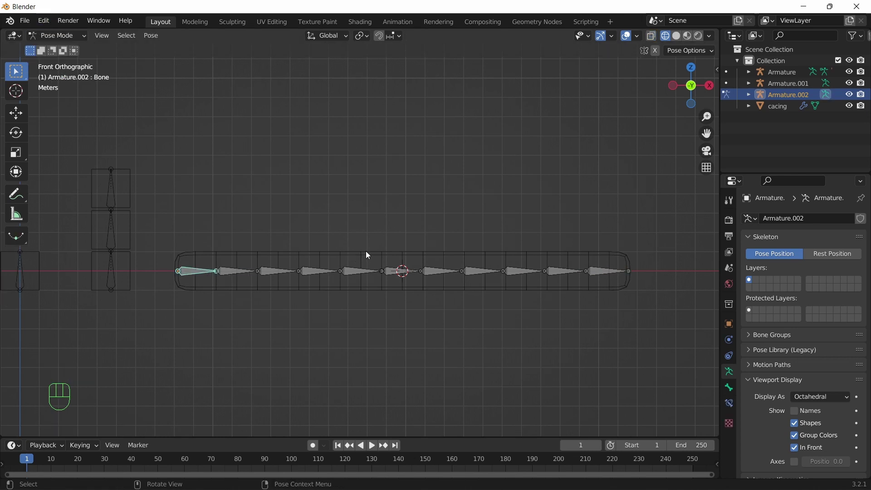
key("r")
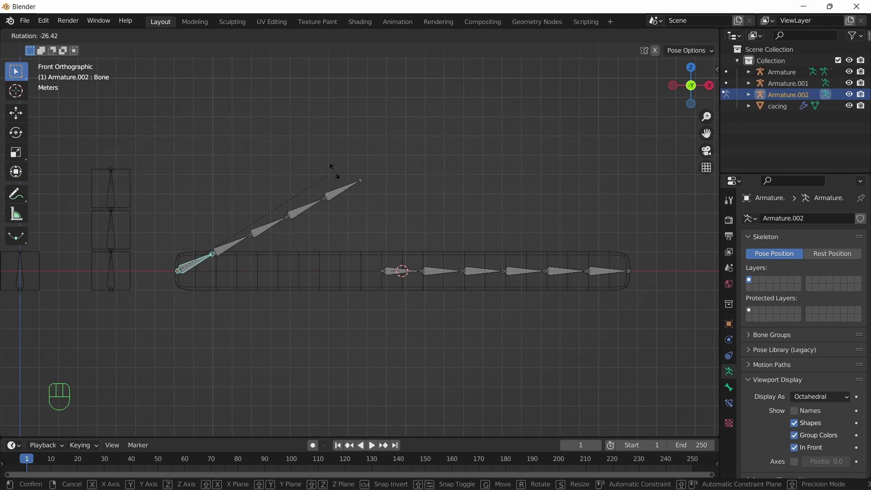
key("Escape")
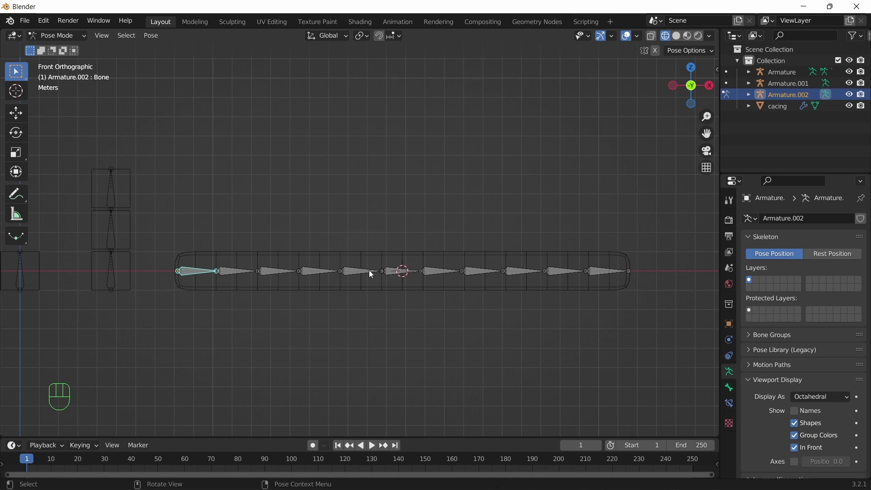
left_click(401, 274)
key("g")
key("Escape")
- In Edit Mode, parent the first duplicated bone to the fifth bone of the original chain using the Connected option
scroll(389, 288, "up", 4)
middle_click_drag(389, 287, 451, 207, "shift")
middle_click_drag(440, 247, 402, 305, "shift")
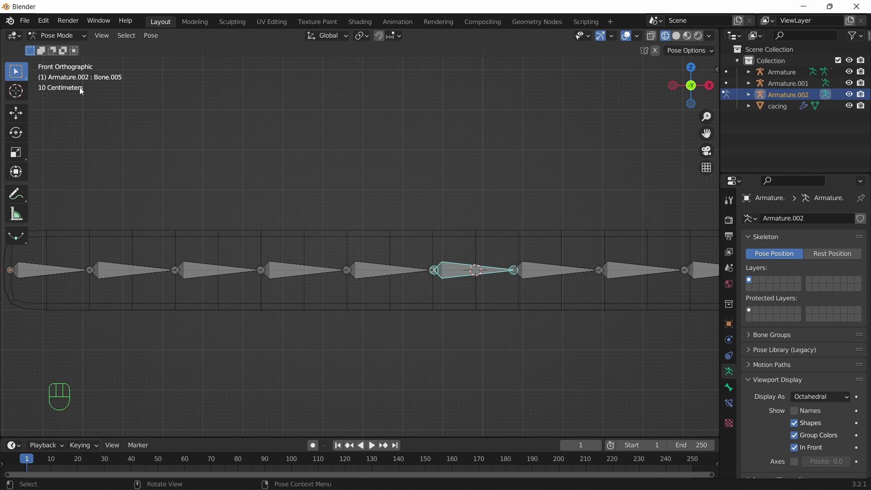
left_click(70, 36)
left_click(59, 63)
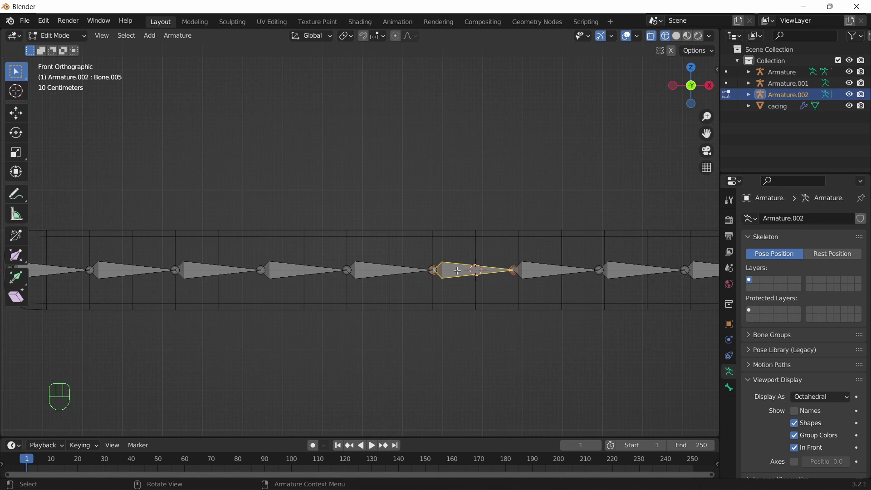
key("shift")
left_click(371, 267, "shift")
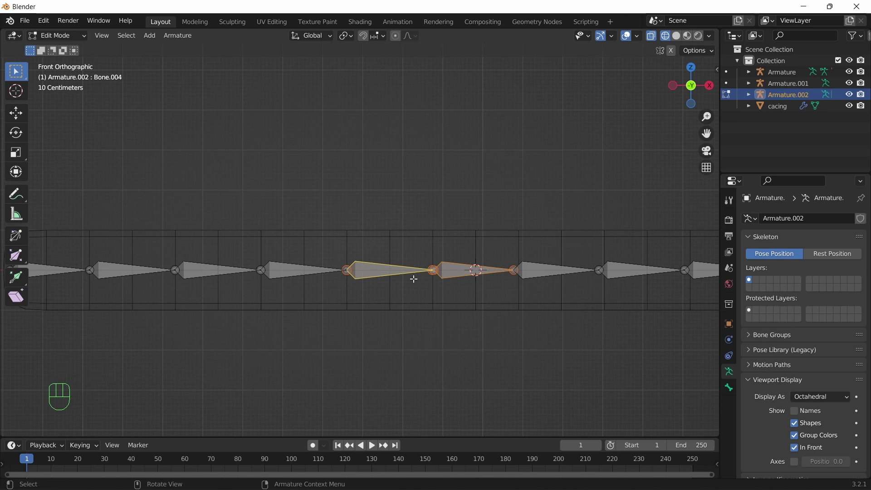
key("ctrl+p")
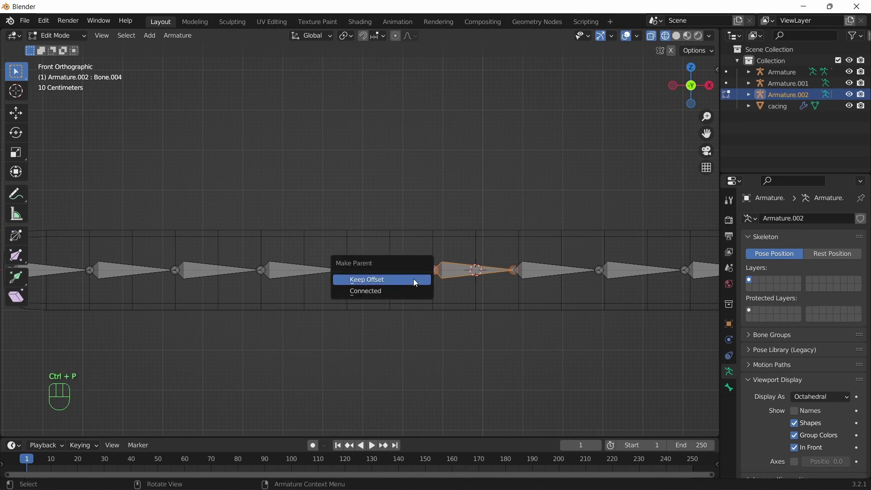
left_click(365, 292)
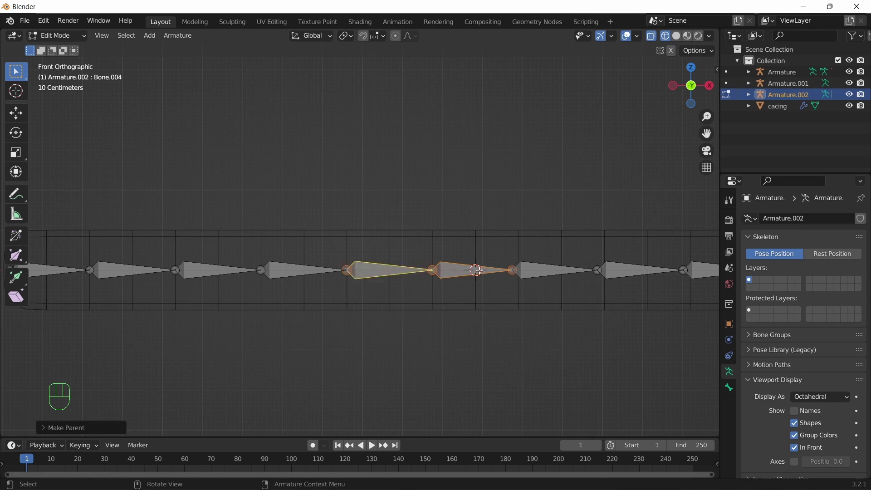
- Return to Pose Mode and test-rotate the first bone to check that the whole chain follows, cancelling the rotation
left_click(71, 36)
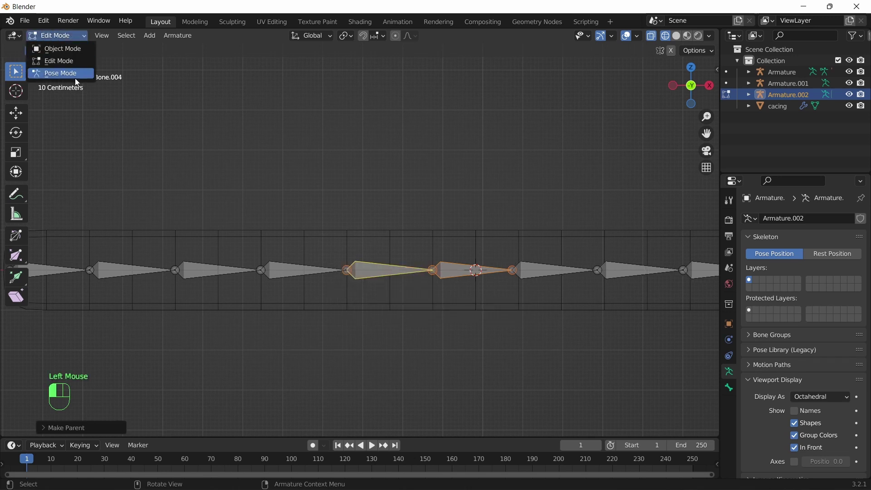
left_click(73, 73)
left_click(388, 268)
left_click(306, 271)
scroll(277, 284, "down", 3)
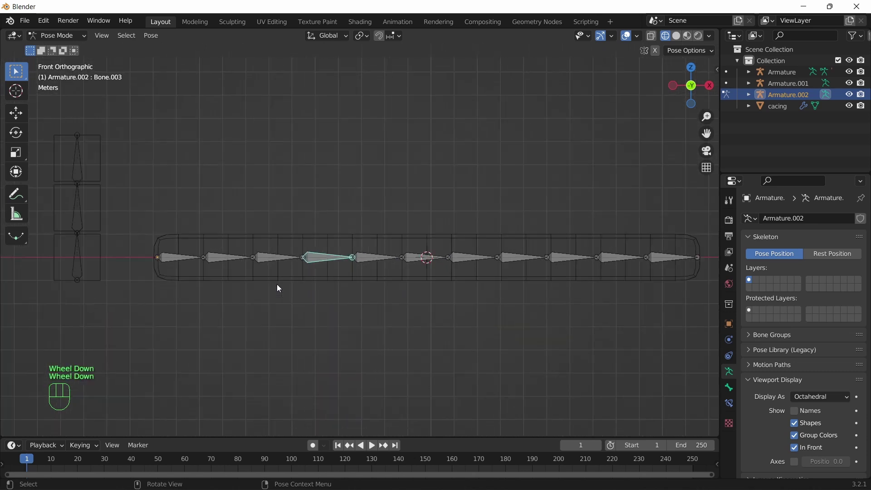
left_click(176, 262)
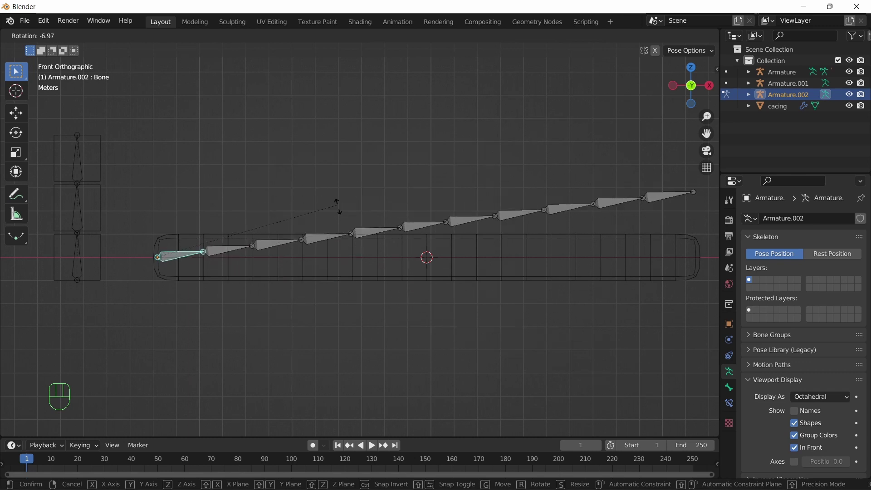
right_click(351, 232)
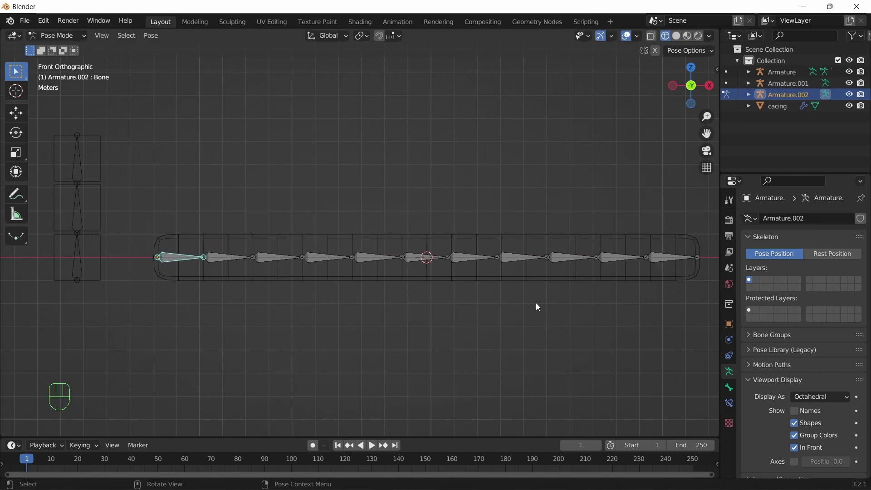
- In Edit Mode, duplicate the seventh chain bone (Bone.006) and move the copy a little over 2 m straight up along Z, above the bar
middle_click_drag(588, 296, 478, 329, "shift")
scroll(478, 329, "up", 3)
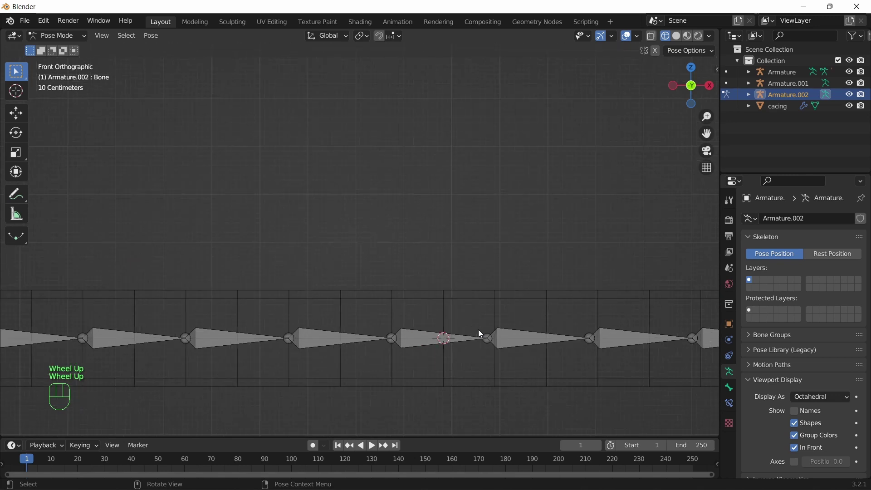
scroll(478, 329, "down", 2)
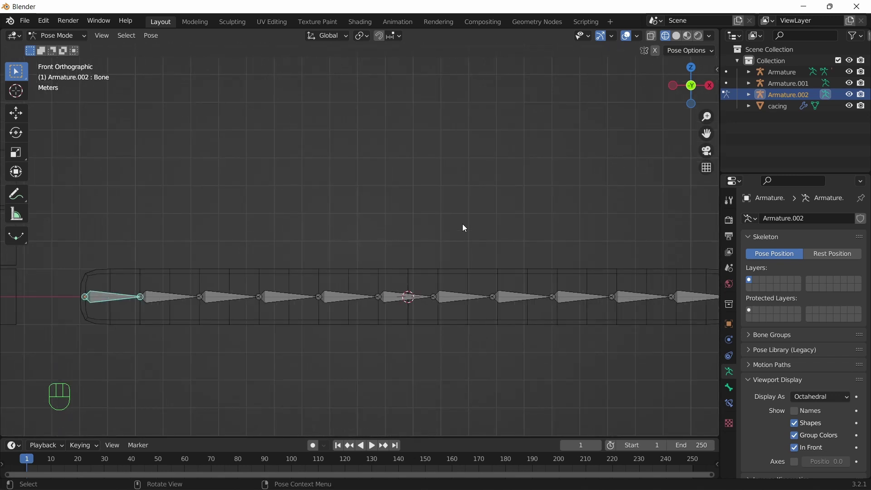
left_click(462, 299)
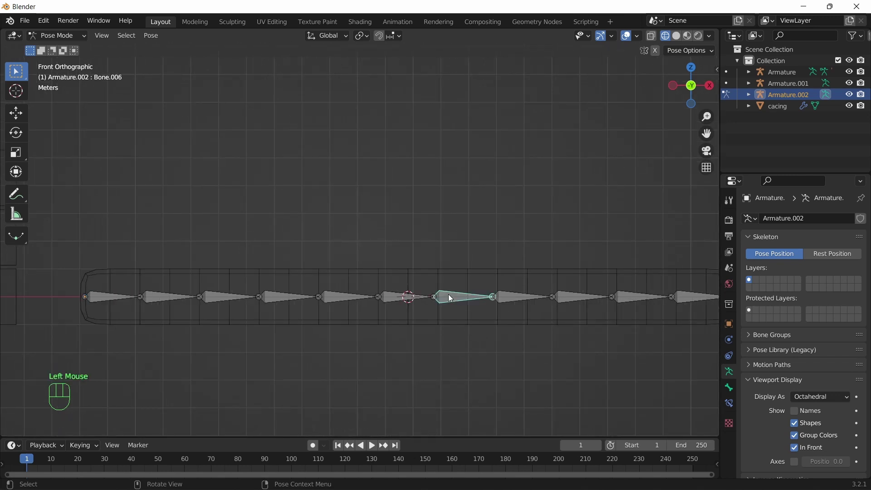
left_click(57, 35)
left_click(58, 61)
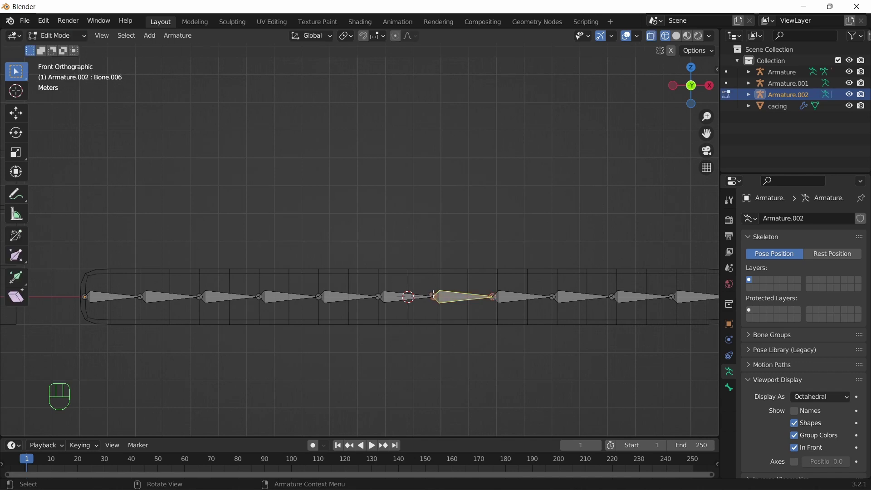
key("shift+d")
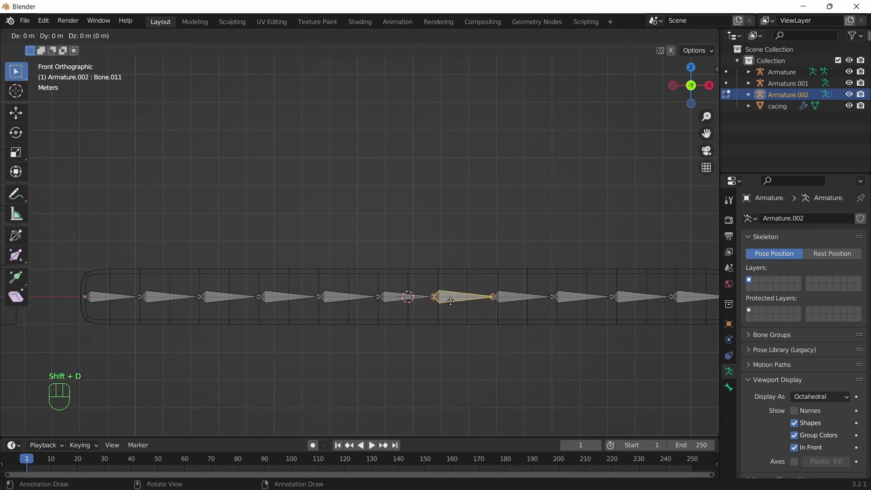
key("z")
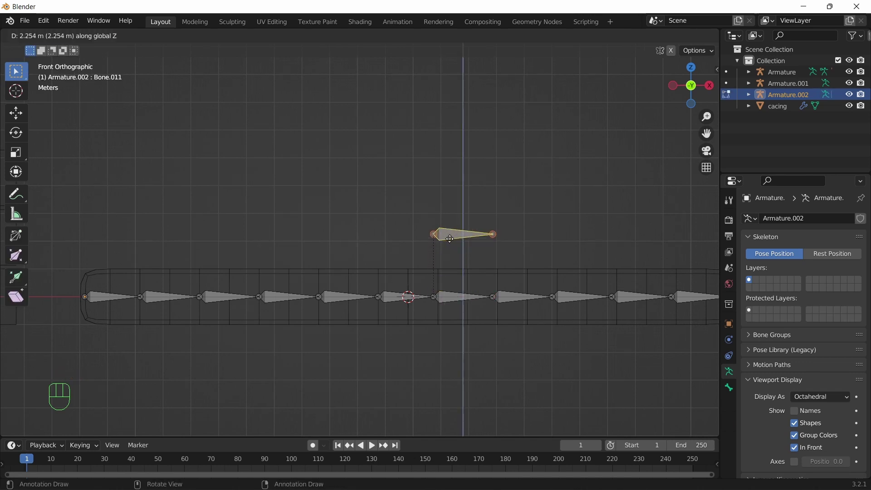
left_click(457, 232)
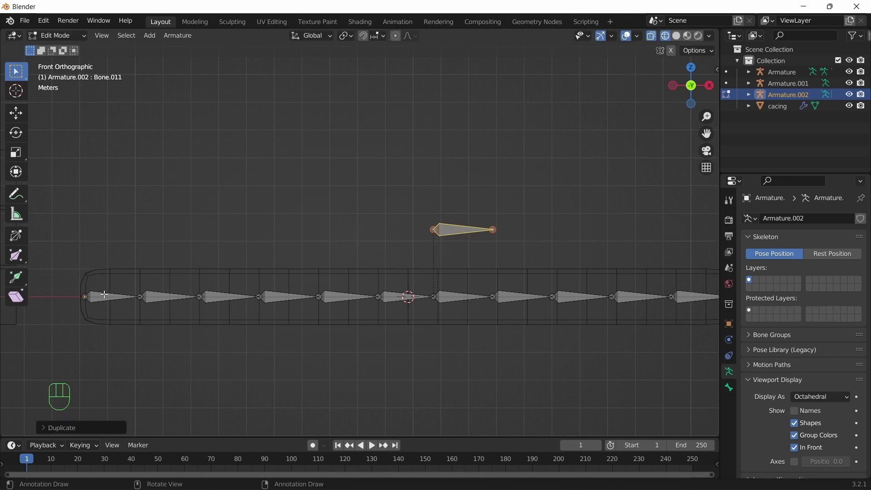
- In Pose Mode, select the chain's first bone and the raised duplicate in turn, and examine the relationship line linking the duplicate to the chain
left_click(69, 35)
left_click(64, 74)
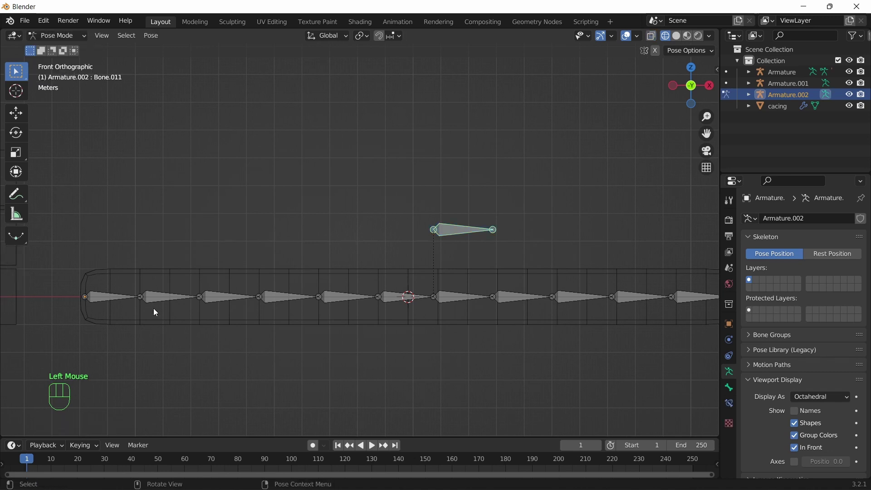
left_click(109, 299)
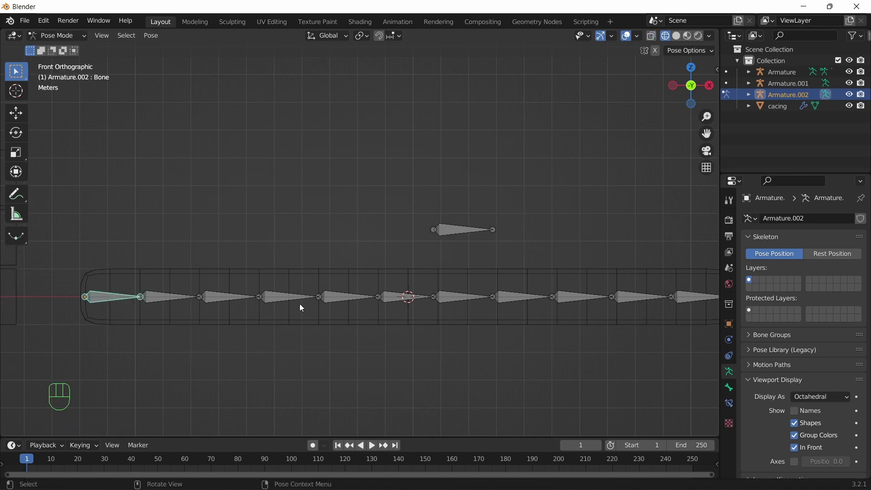
left_click(461, 233)
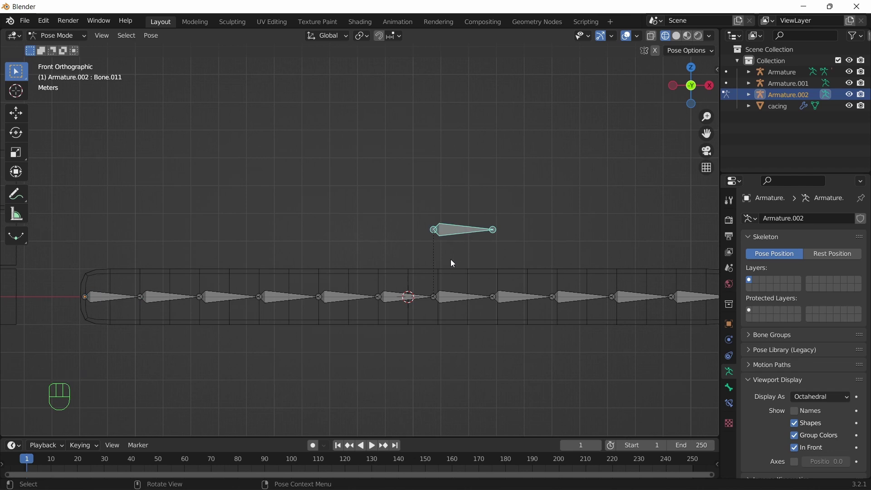
scroll(546, 259, "up", 2)
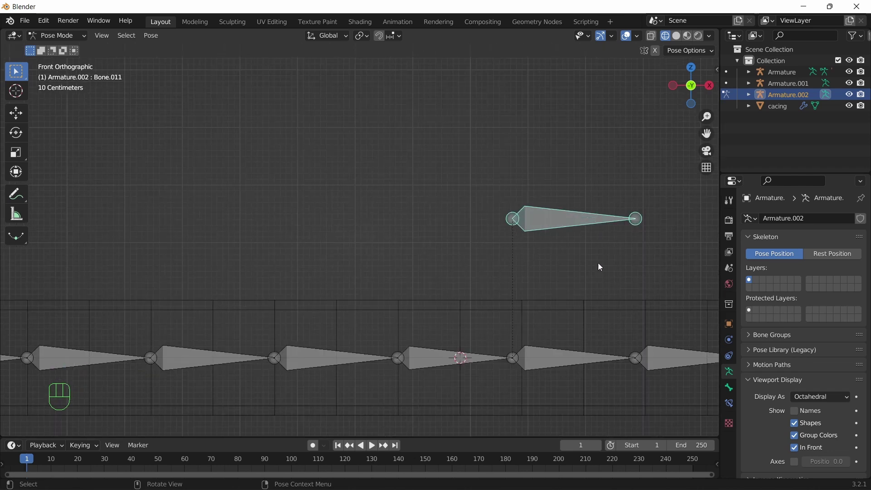
mouse_move(601, 267)
middle_mouse_down()
mouse_move(570, 285)
mouse_move(594, 268)
mouse_move(559, 268)
mouse_move(588, 279)
middle_mouse_up()
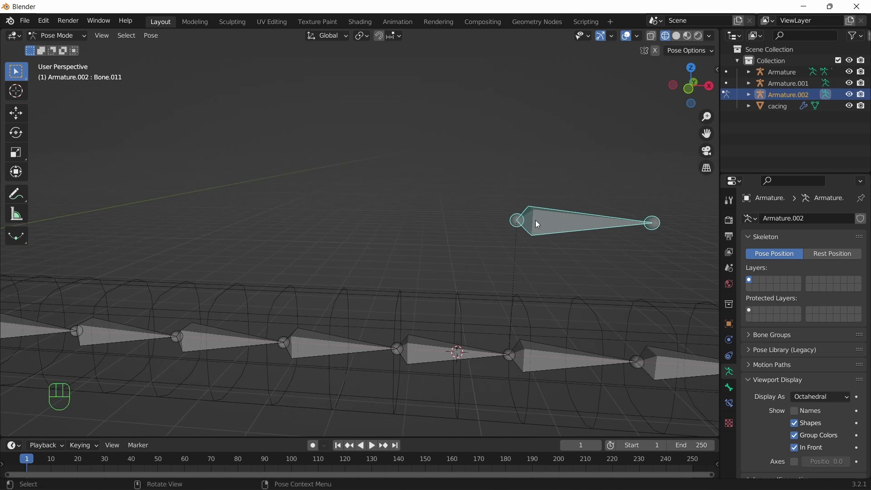
- In Edit Mode, clear the parent of the raised duplicate bone
key("alt+p")
left_click(58, 36)
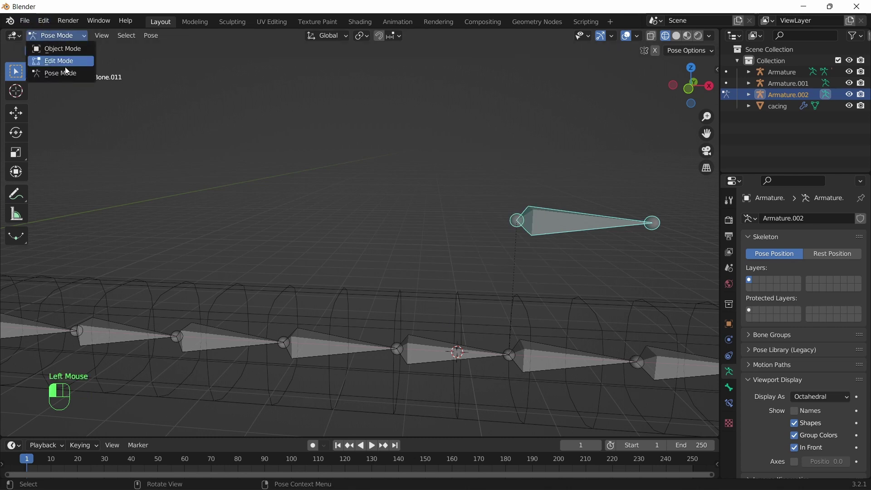
left_click(64, 61)
key("alt+p")
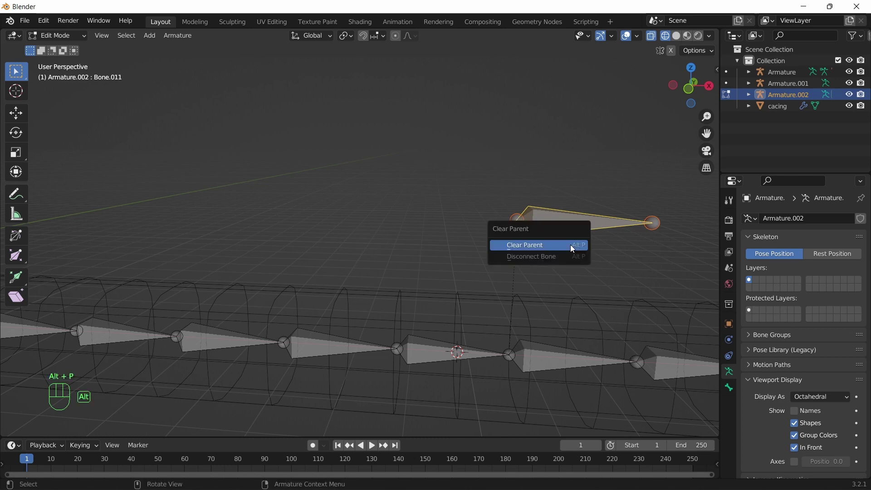
left_click(571, 244)
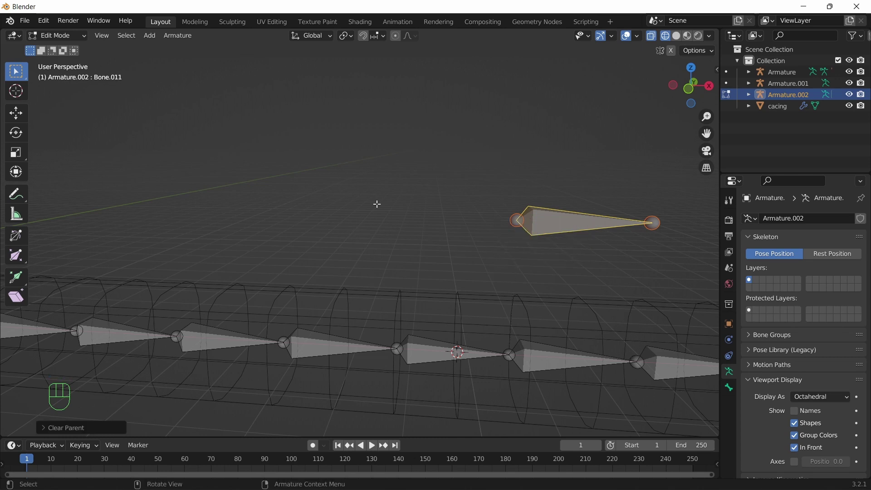
- In Pose Mode, test-rotate the first bone to check whether the raised bone is independent of the chain, cancelling the rotation
left_click(58, 36)
left_click(59, 50)
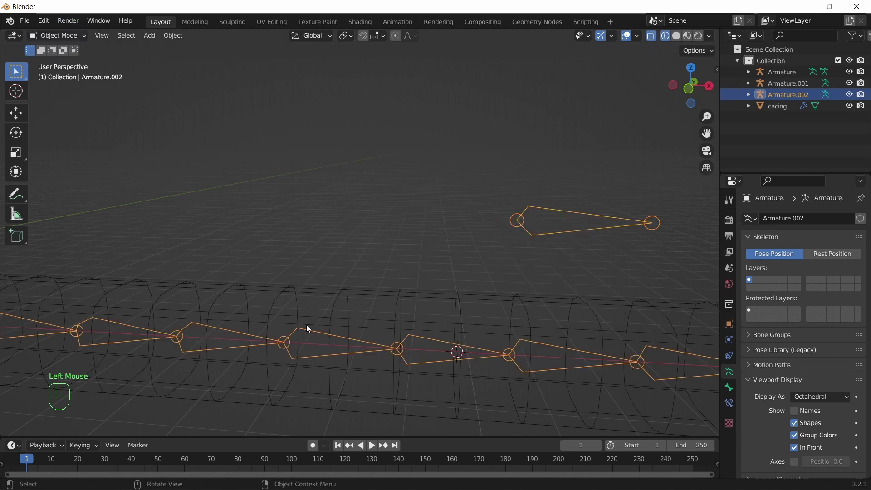
left_click(58, 36)
left_click(51, 72)
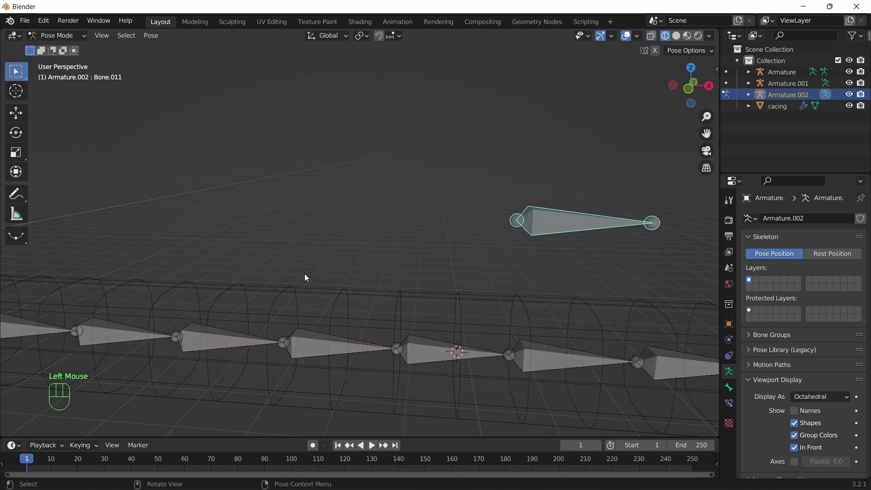
scroll(305, 274, "down", 2)
mouse_move(311, 271)
middle_mouse_down()
mouse_move(331, 260)
mouse_move(318, 272)
middle_mouse_up()
left_click(59, 309)
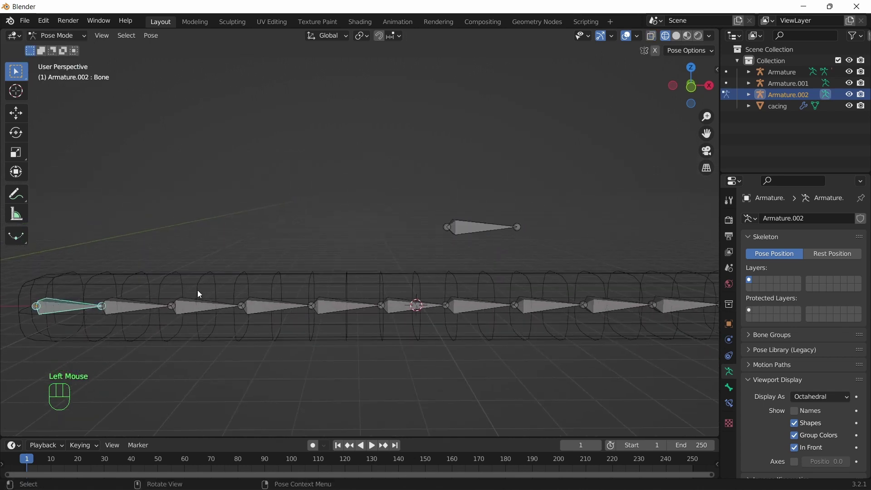
key("r")
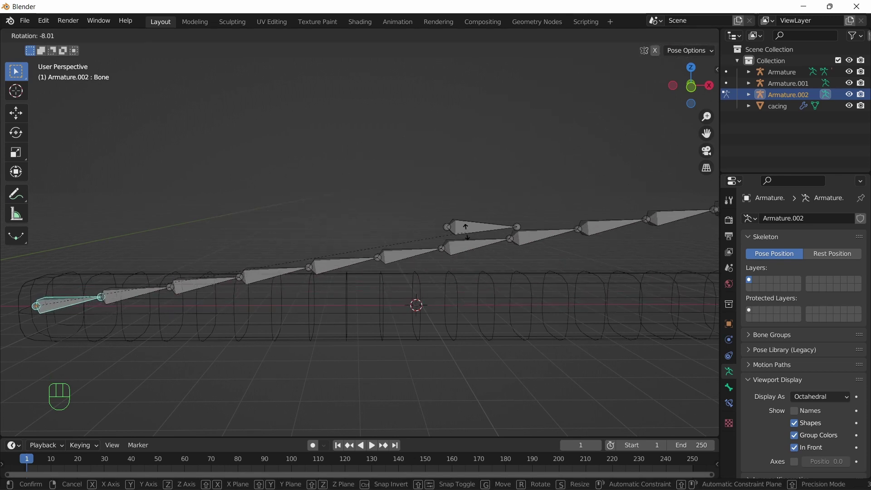
right_click(476, 261)
- Return to Edit Mode and select the raised, unparented bone above the chain
left_click(58, 41)
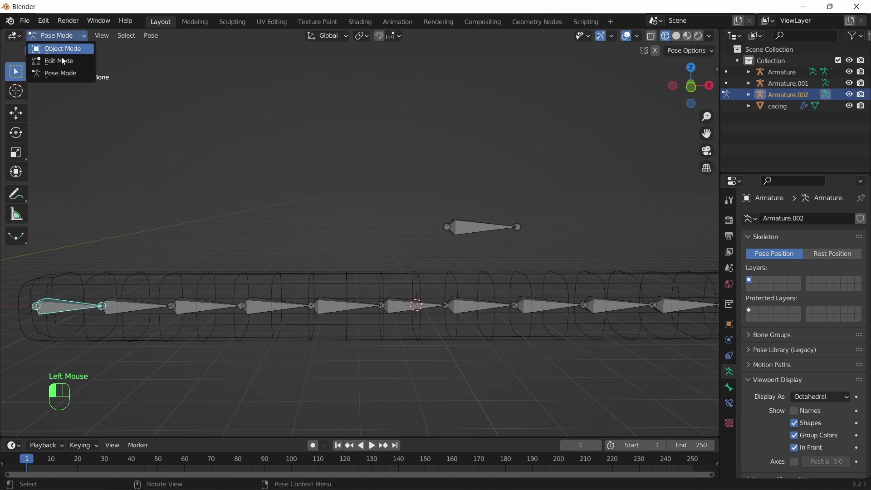
left_click(60, 61)
left_click(470, 228)
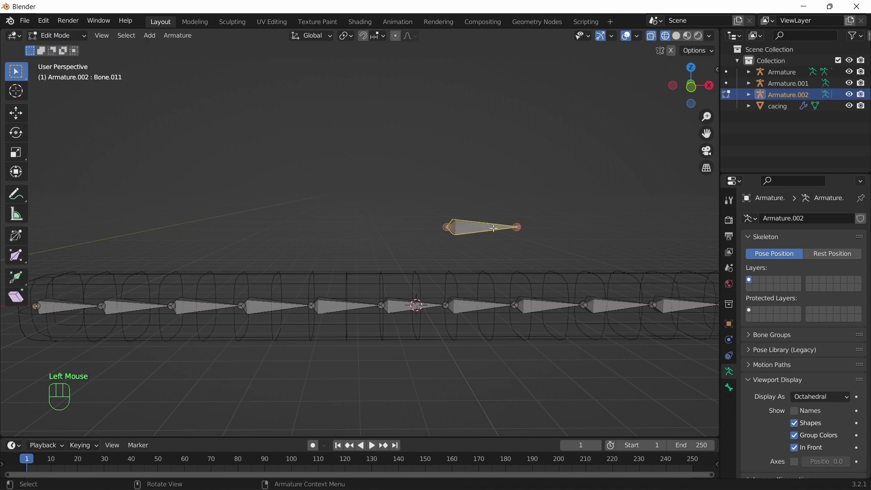
middle_click_drag(531, 267, 506, 265, "shift")
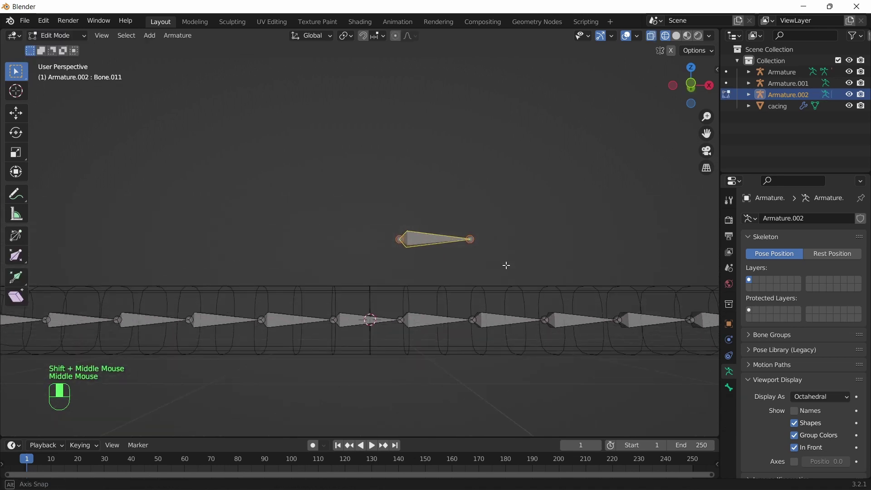
scroll(522, 289, "up", 2)
middle_click_drag(547, 298, 508, 287, "shift")
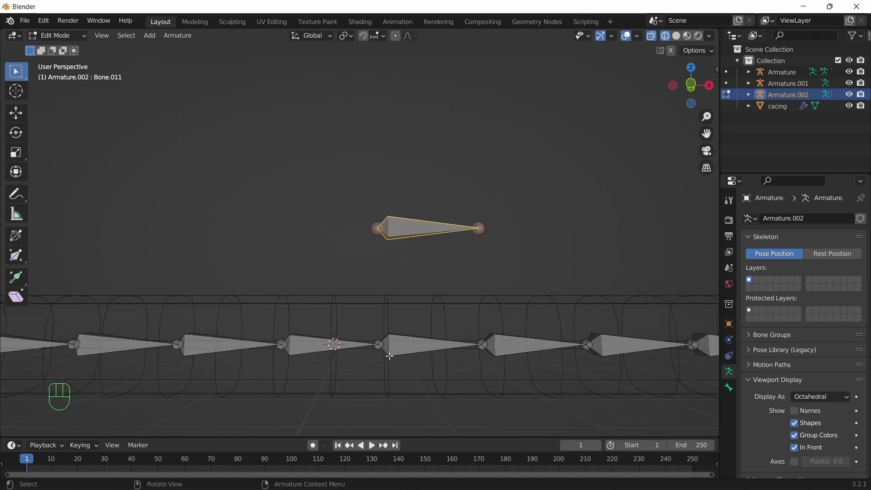
key("shift")
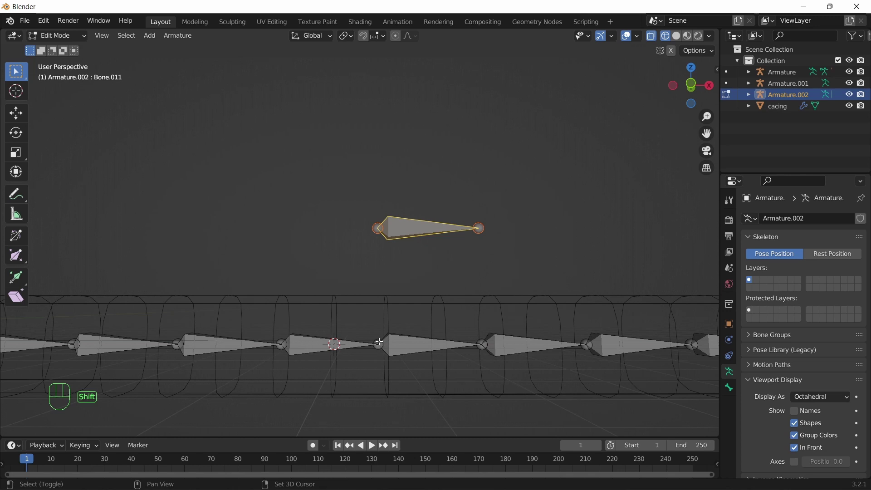
left_click(380, 343, "shift")
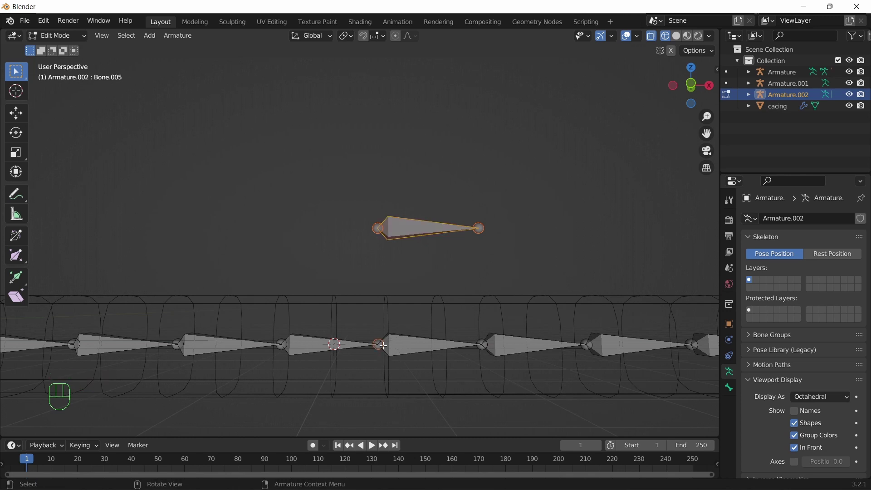
left_click(394, 341)
left_click(397, 237)
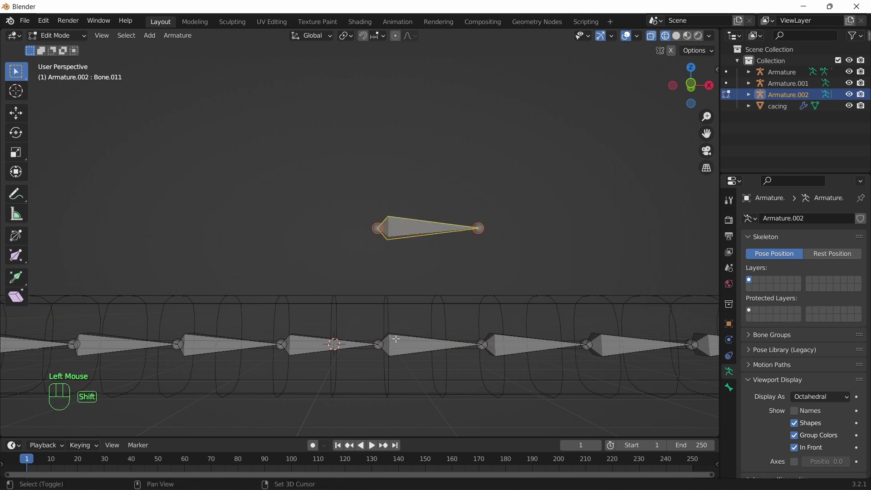
left_click(396, 340, "shift")
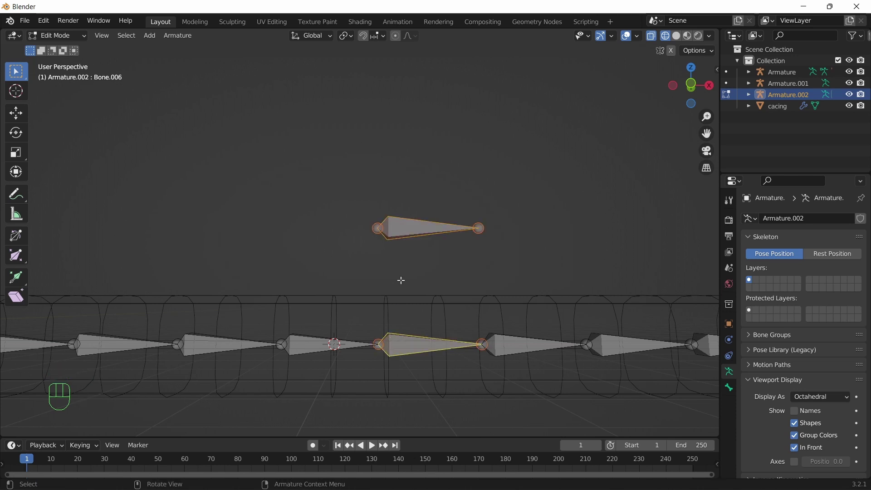
- Parent the raised bone to Bone.005, the chain bone at the 3D cursor, using the Keep Offset option
left_click(409, 231)
left_click(322, 344, "shift")
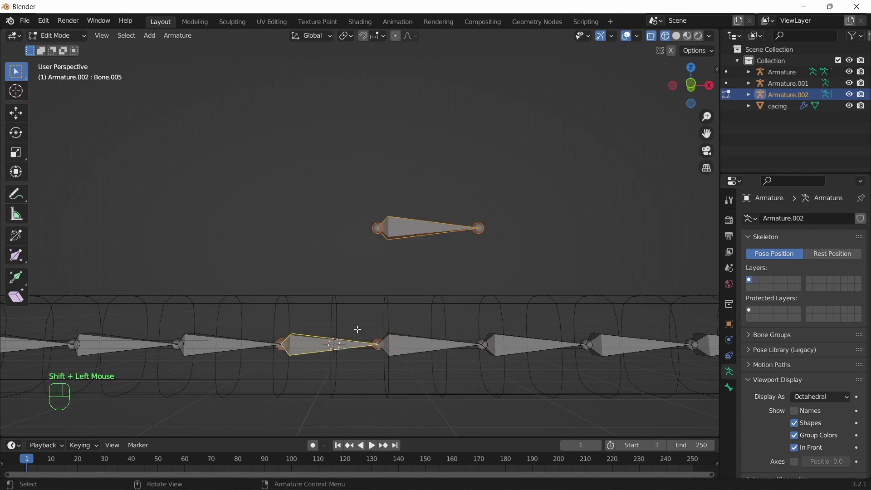
key("ctrl+p")
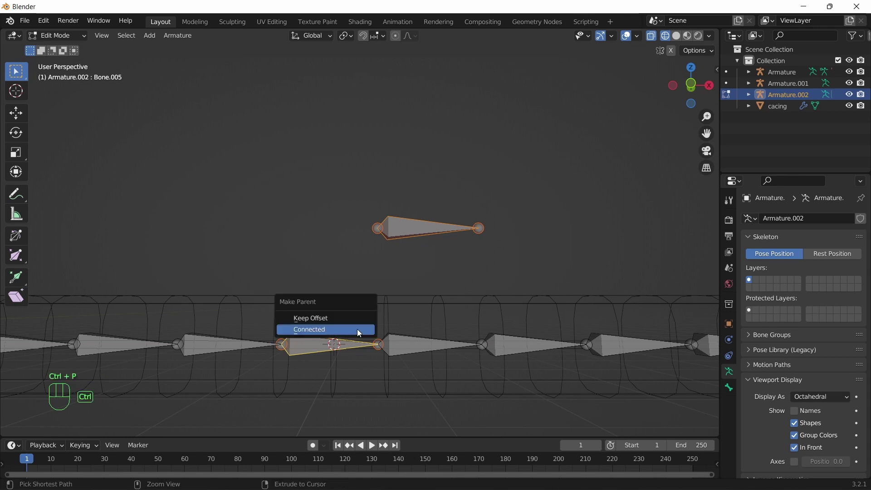
left_click(303, 321)
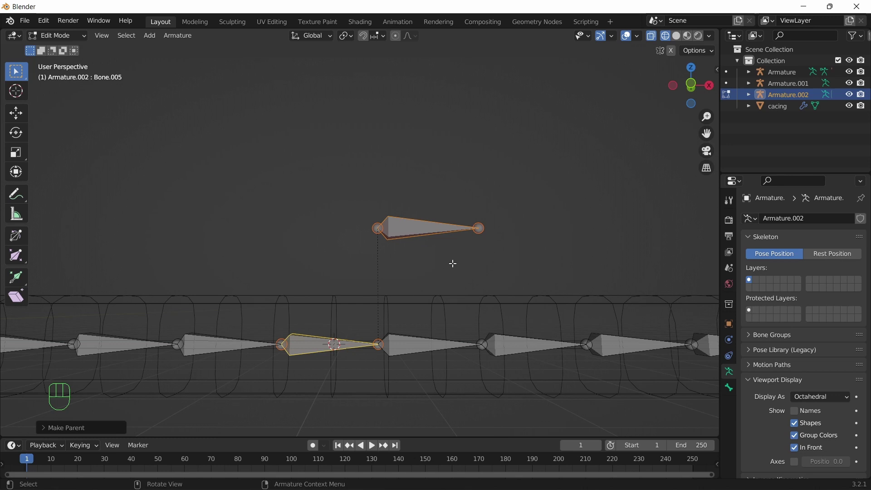
- In Pose Mode, test-rotate the first bone of the chain to check that the raised bone follows, then cancel the rotation
middle_click_drag(453, 263, 457, 278)
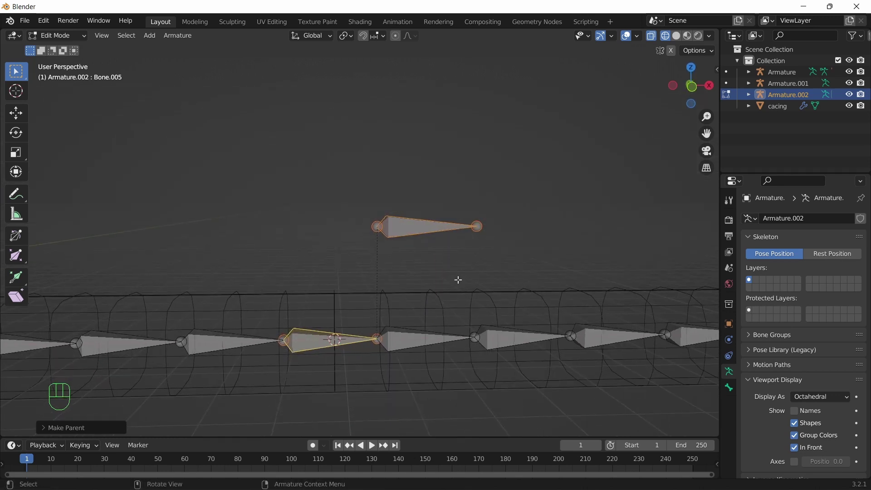
left_click(70, 36)
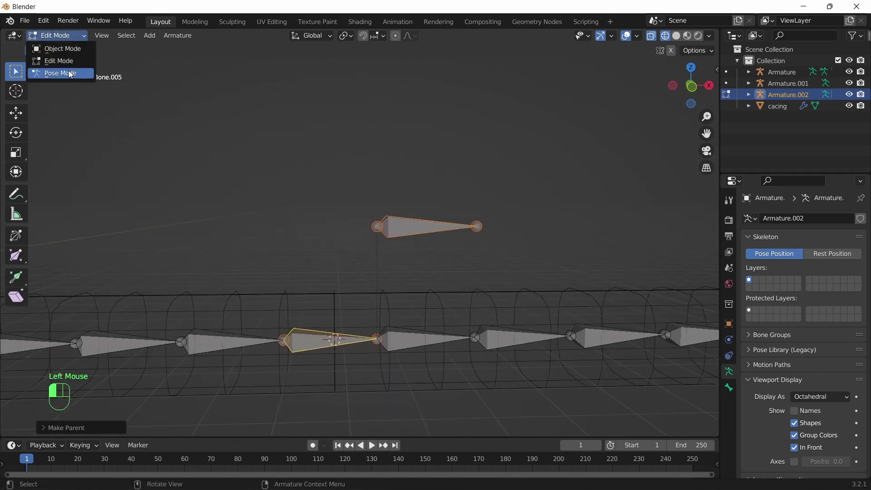
left_click(56, 71)
middle_click_drag(214, 170, 558, 209, "shift")
scroll(209, 303, "down", 2)
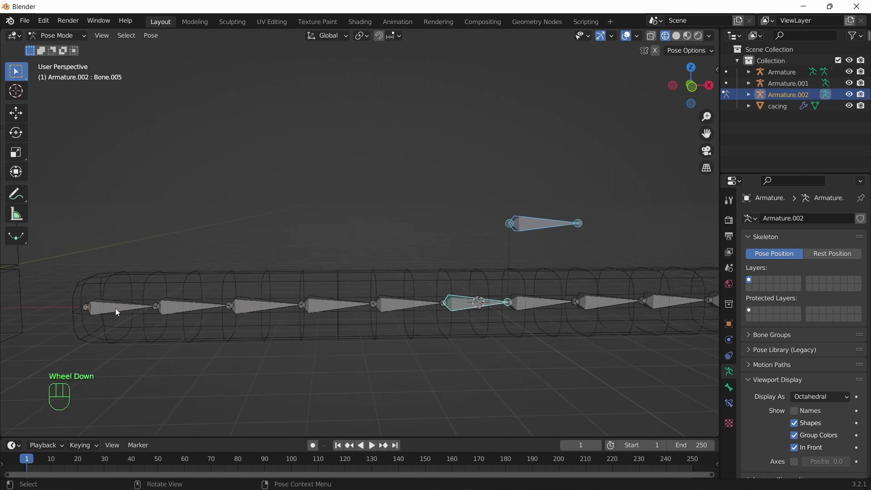
left_click(116, 308)
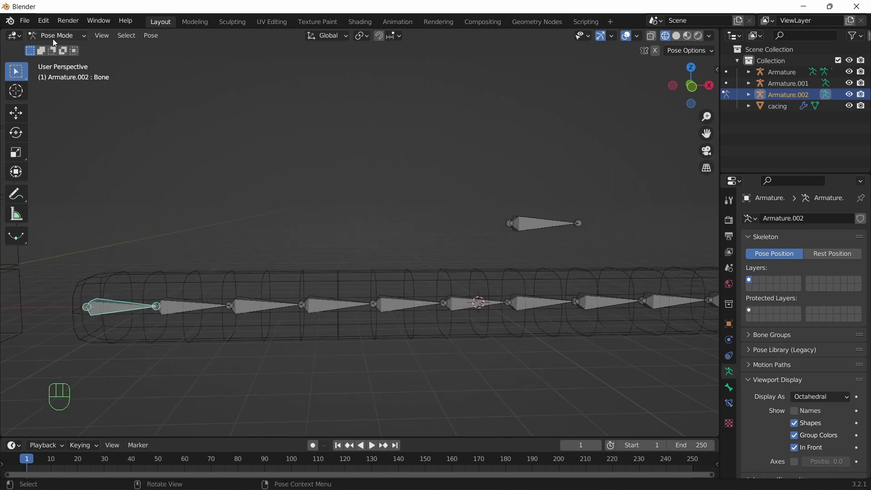
key("r")
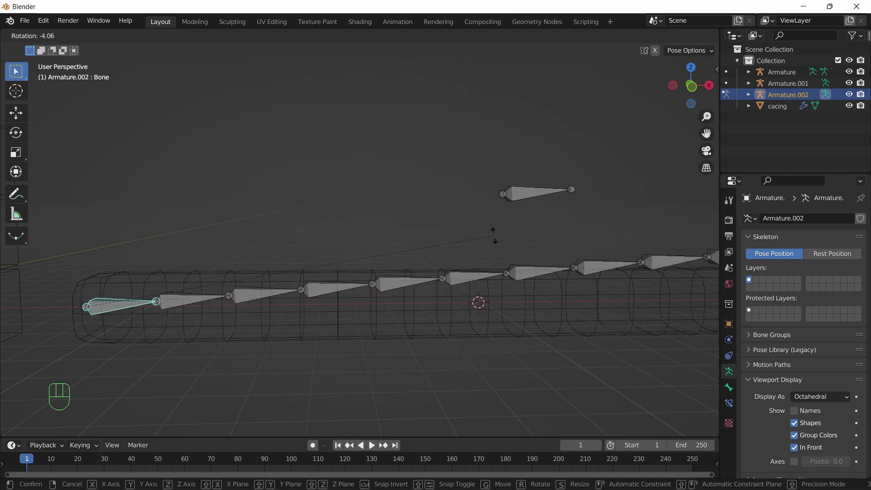
key("Escape")
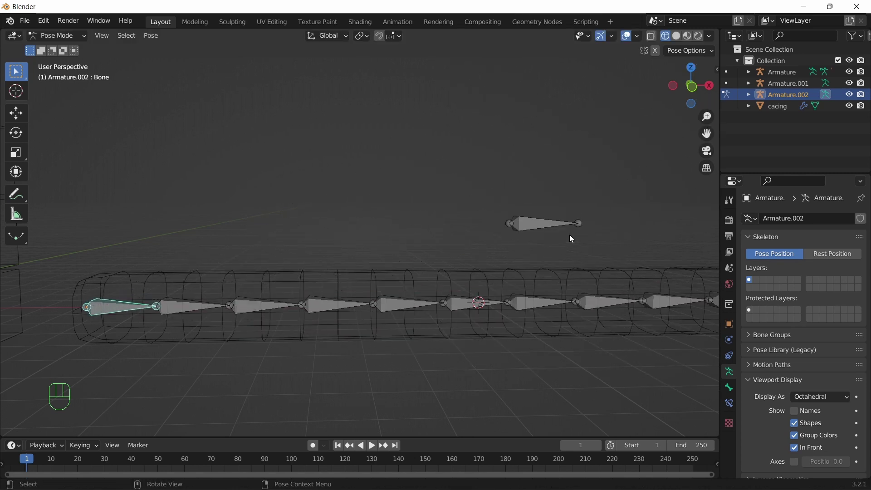
- Test-rotate Bone.005 and Bone.004 in turn to check their influence on the raised bone, cancelling each rotation
left_click(468, 306)
key("r")
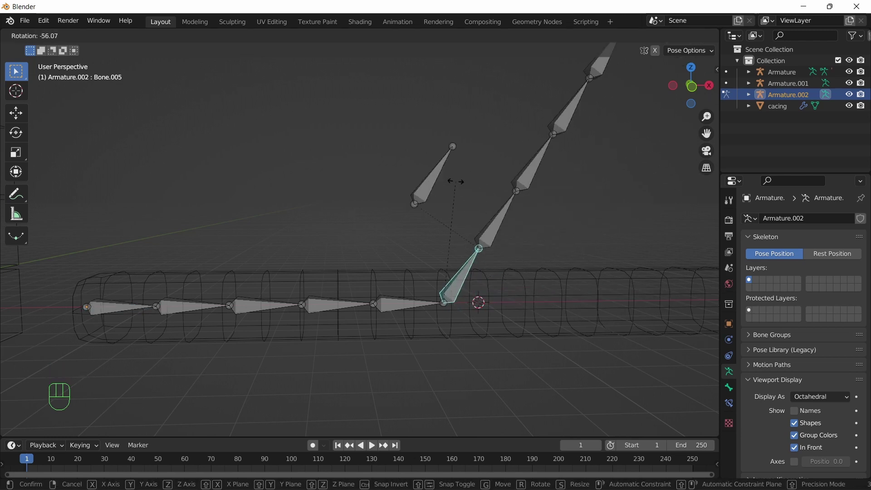
key("Escape")
left_click(420, 303)
key("r")
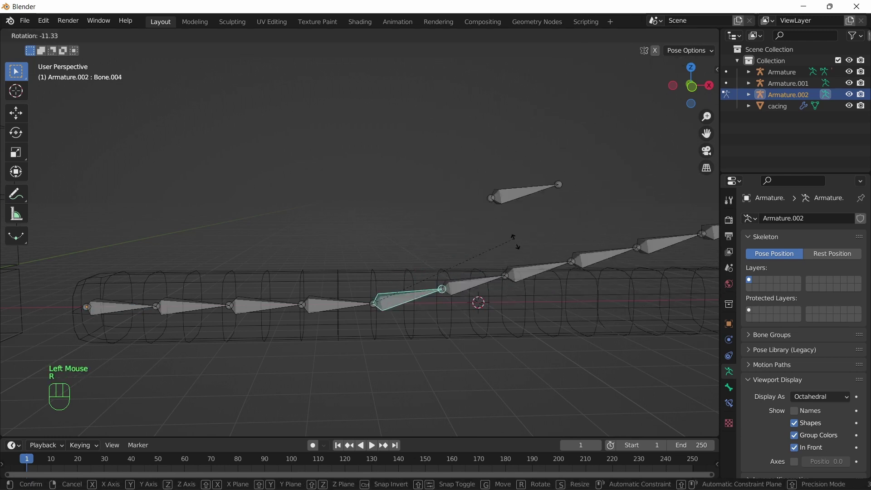
key("Escape")
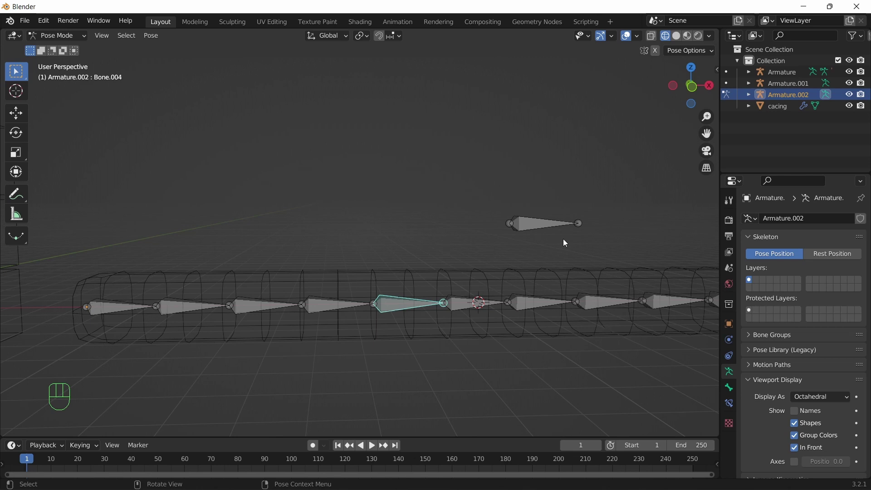
- In Edit Mode, delete the raised bone above the chain
left_click(535, 222)
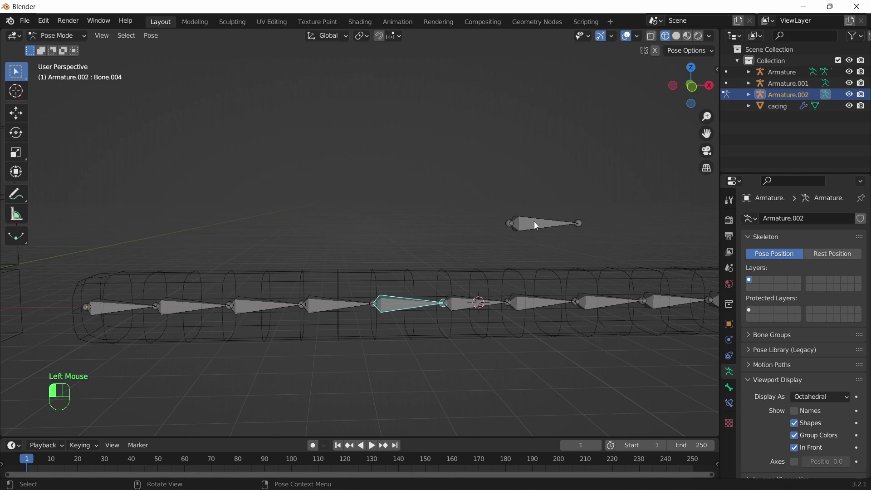
left_click(51, 36)
left_click(53, 61)
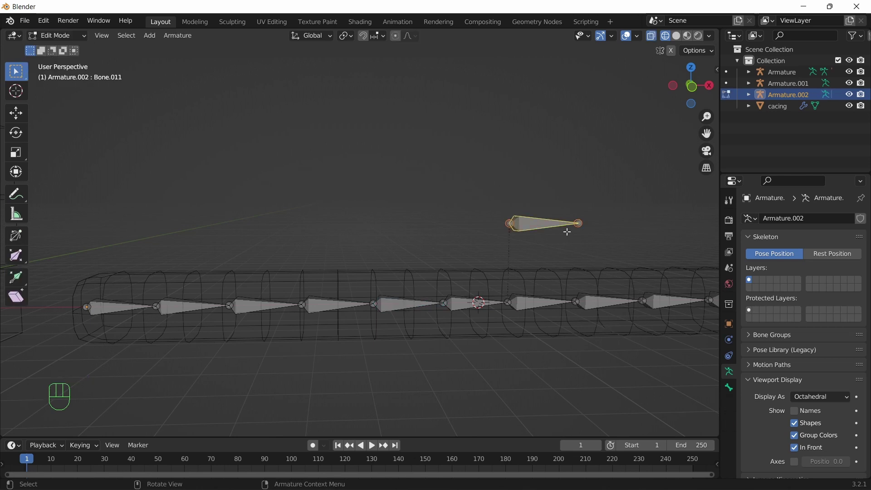
key("Delete")
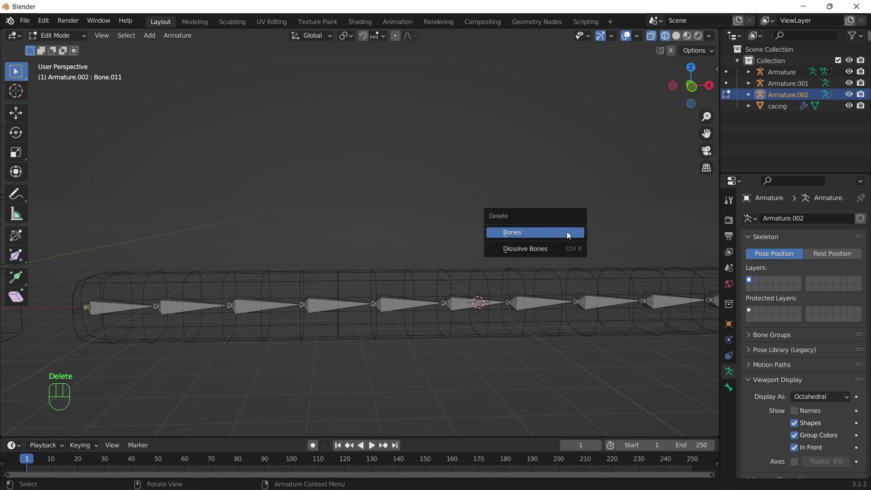
left_click(570, 233)
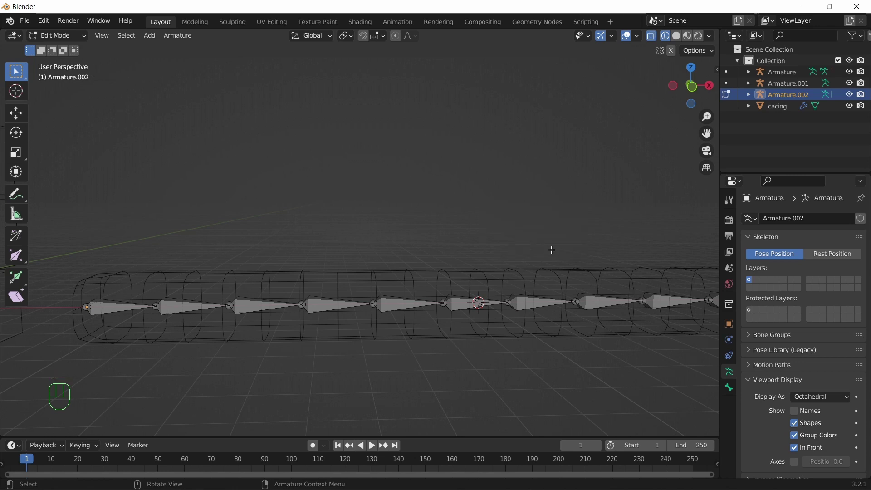
- Return to Object Mode and display the scene with solid shading
key("Tab")
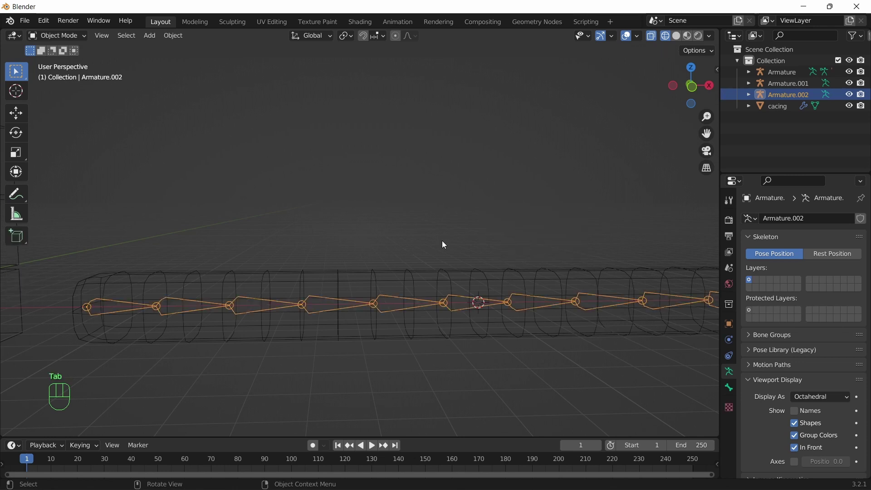
left_click(678, 37)
middle_click_drag(570, 223, 470, 230)
scroll(558, 224, "down", 2)
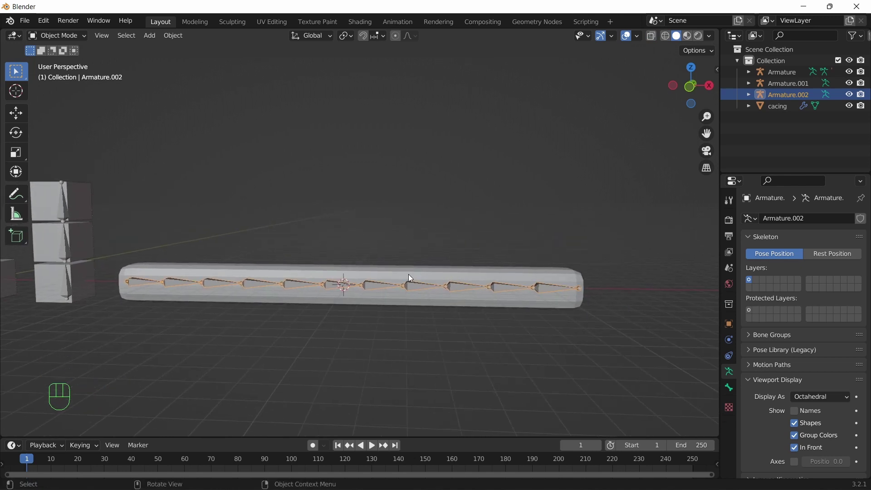
- Parent the cacing mesh to Armature.002 using Armature Deform With Automatic Weights
left_click(354, 275)
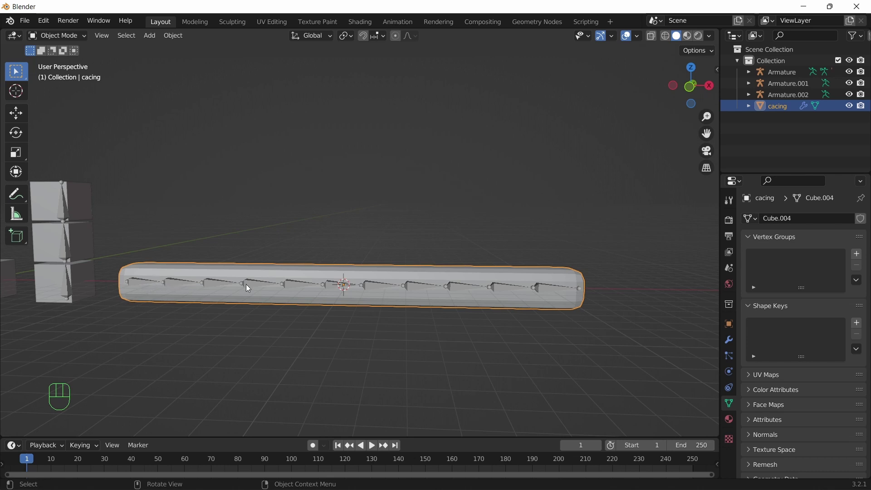
scroll(462, 296, "up", 2)
key("shift")
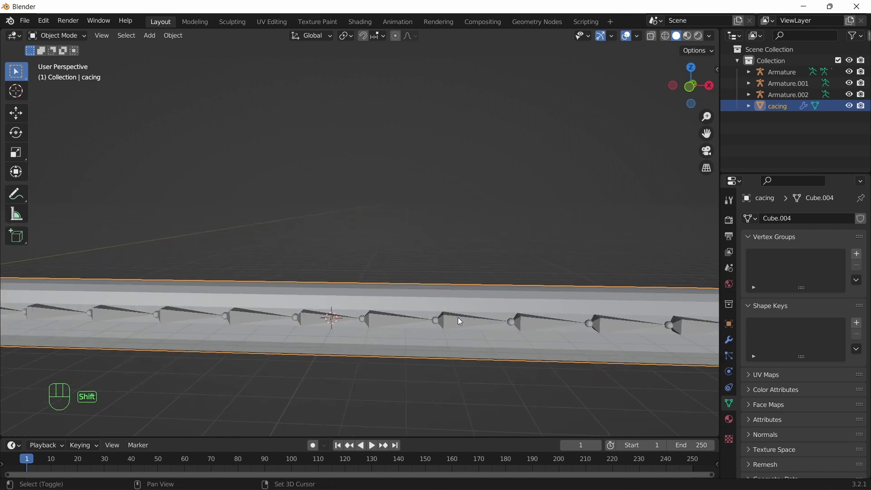
left_click(458, 317, "shift")
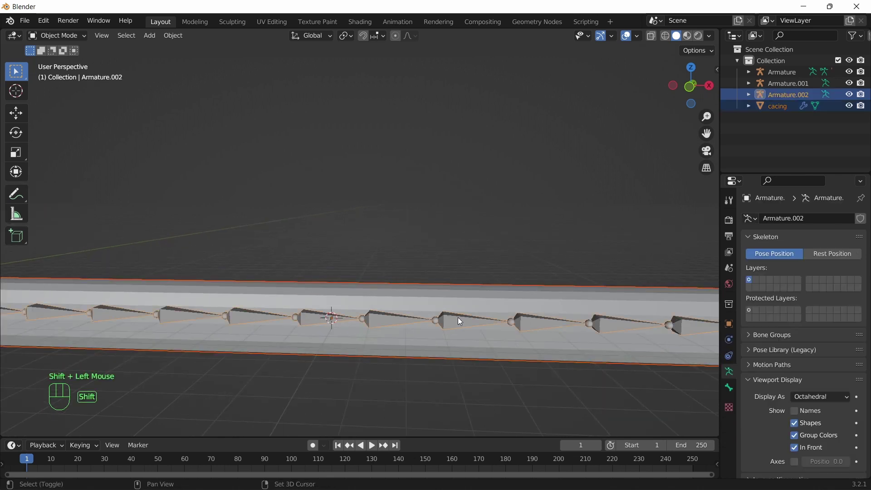
scroll(459, 316, "down", 2)
middle_click_drag(509, 291, 623, 66)
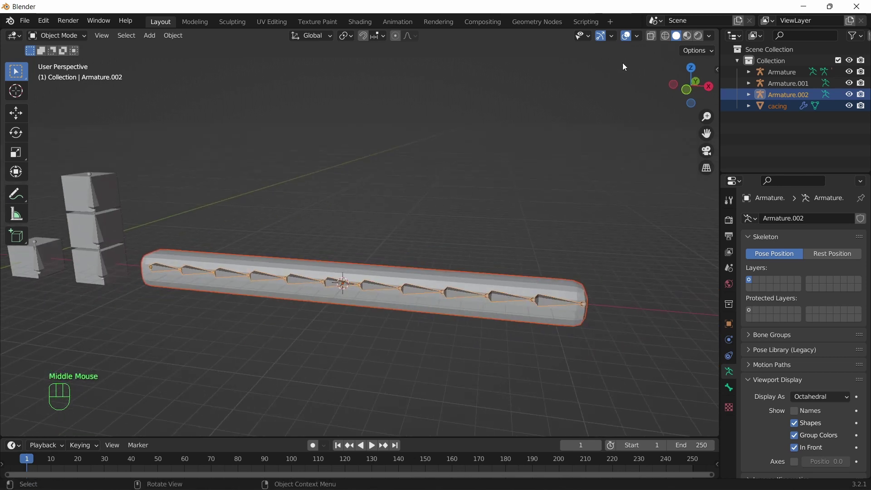
left_click(666, 35)
mouse_move(514, 276)
middle_mouse_down()
mouse_move(392, 249)
mouse_move(590, 263)
mouse_move(498, 275)
mouse_move(540, 263)
middle_mouse_up()
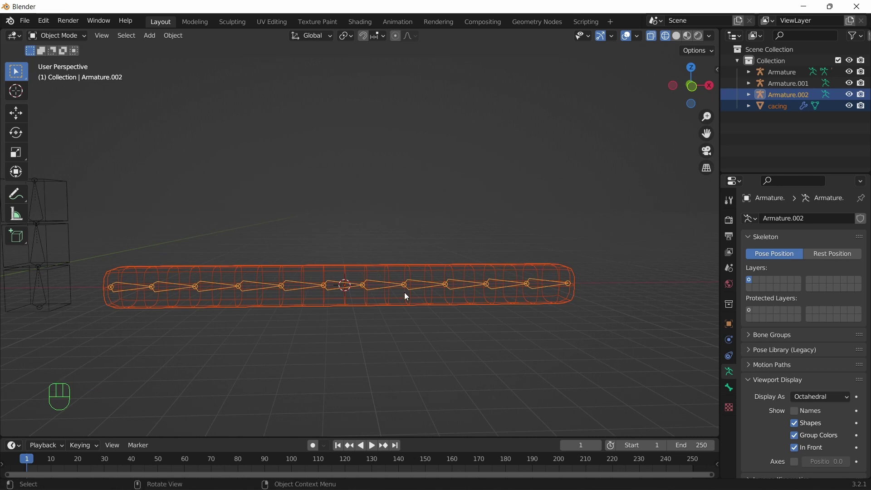
key("ctrl+p")
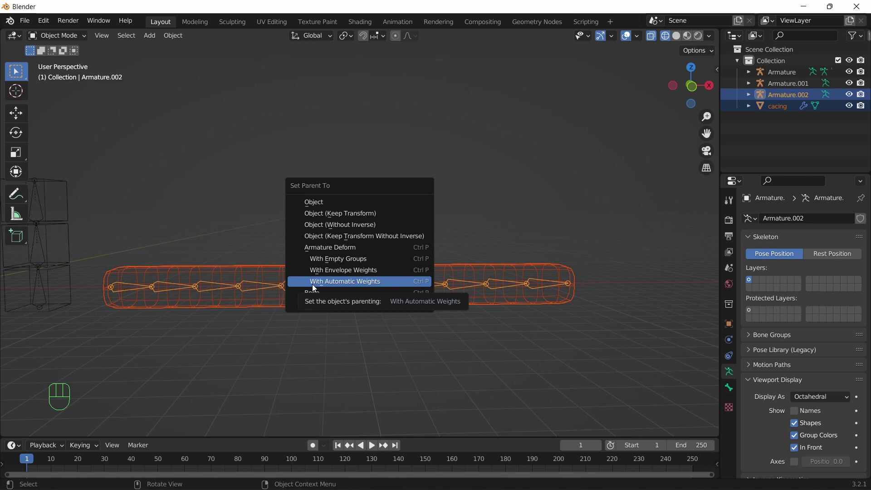
left_click(357, 281)
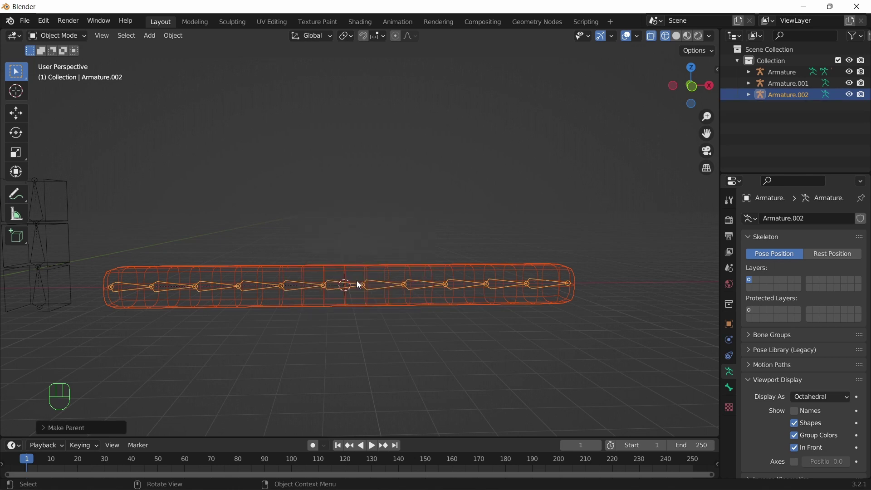
- With solid shading in Pose Mode, rotate Bone.002 upward to bend the worm near its first end
left_click(676, 36)
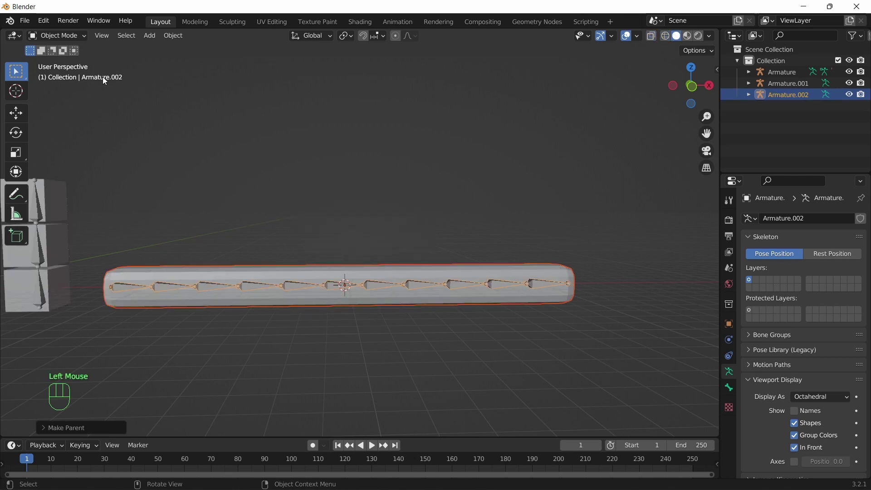
left_click(57, 36)
left_click(59, 74)
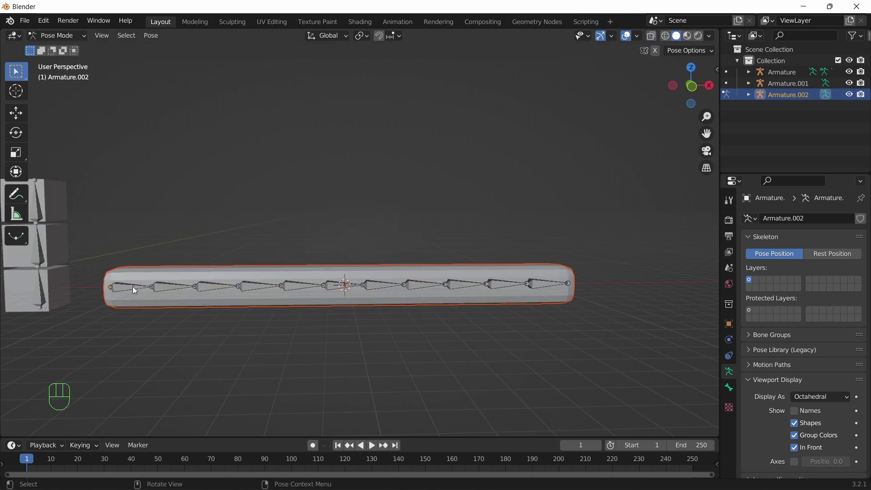
left_click(142, 288)
middle_click_drag(192, 237, 278, 215, "shift")
left_click(310, 276)
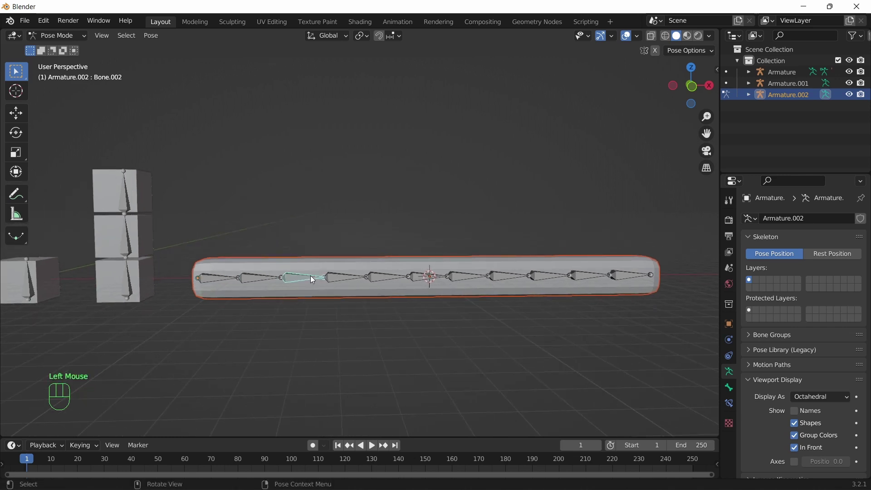
key("r")
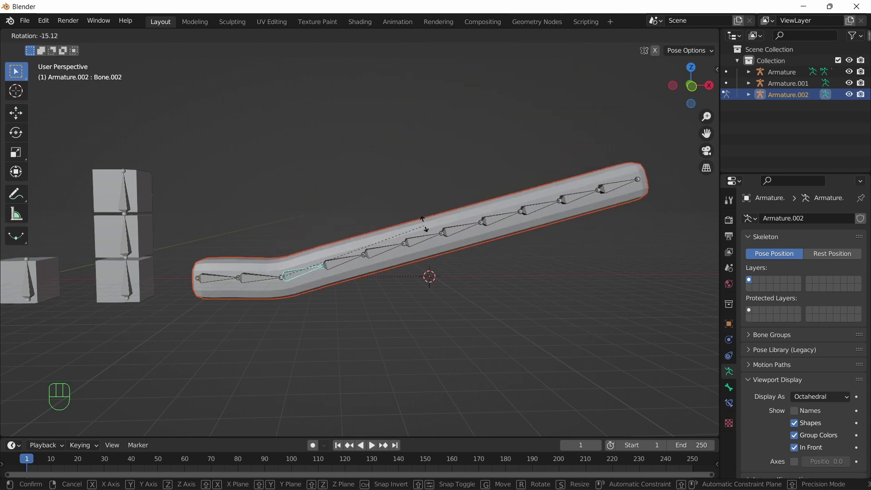
left_click(358, 193)
- Rotate Bone.004 until the rest of the chain stands nearly vertical, and tilt Bone.007 back toward positive X
left_click(363, 212)
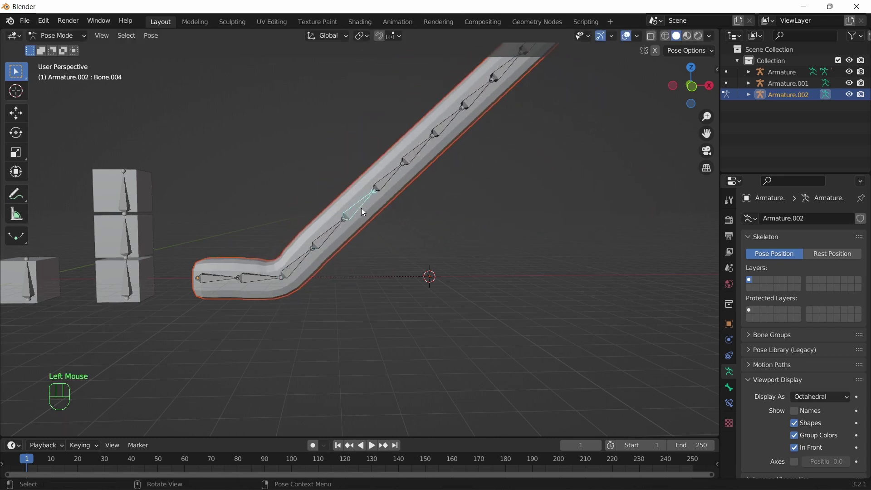
middle_click_drag(494, 200, 354, 273, "shift")
key("r")
left_click(390, 168)
left_click(329, 237)
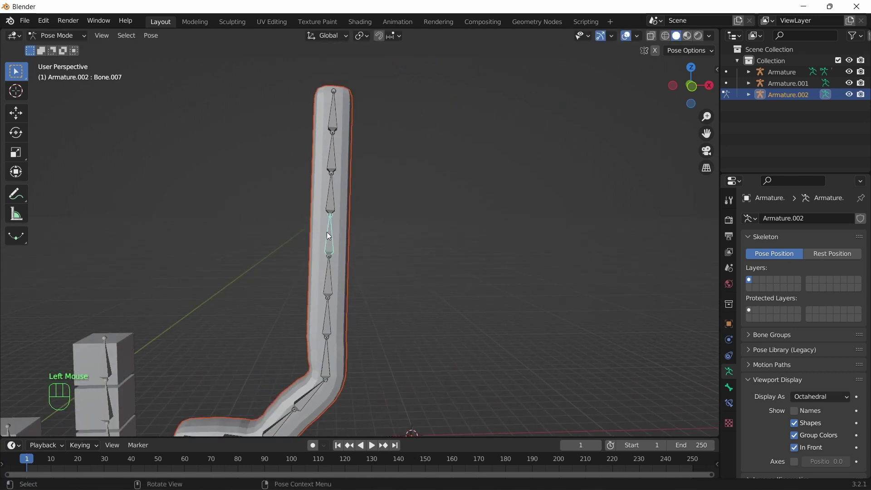
key("r")
left_click(534, 309)
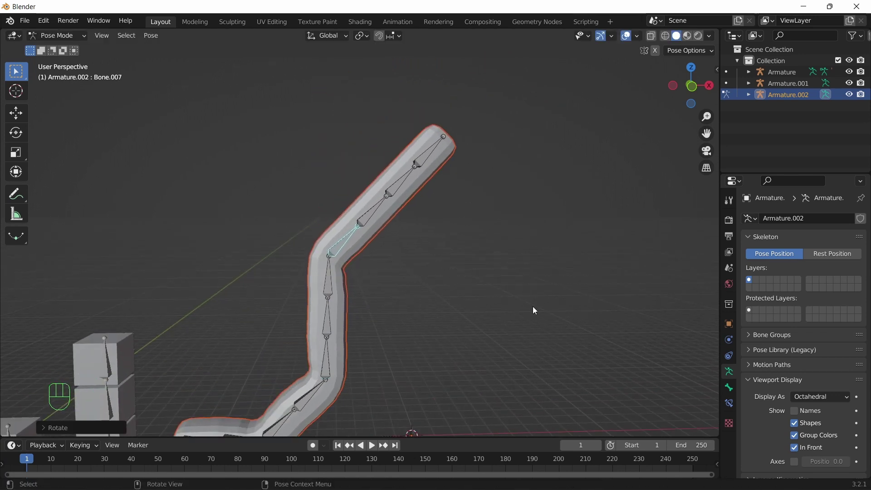
- Rotate Bone.009 to bend the worm's free end further forward, and inspect the deformed mesh
left_click(406, 186)
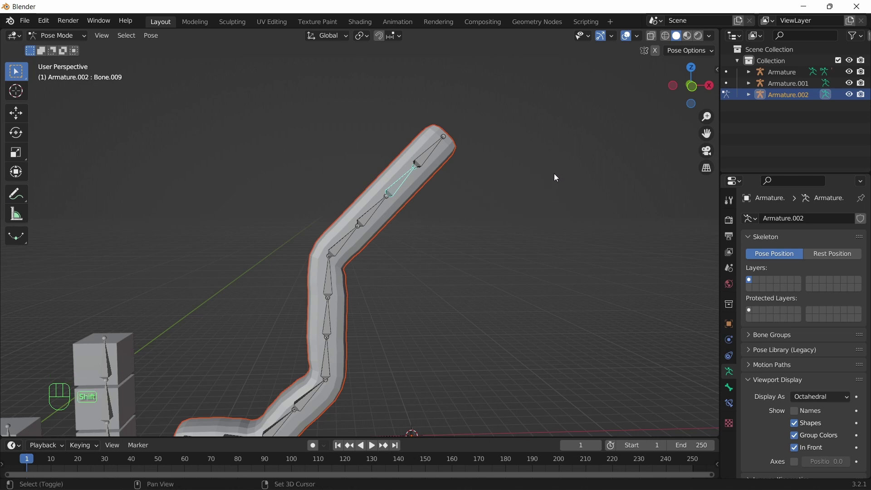
key("r")
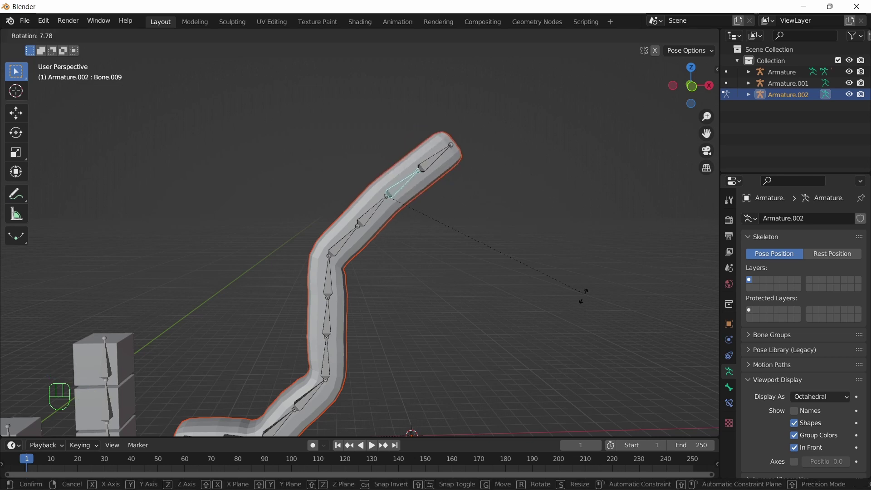
left_click(527, 369)
middle_click_drag(525, 369, 278, 353)
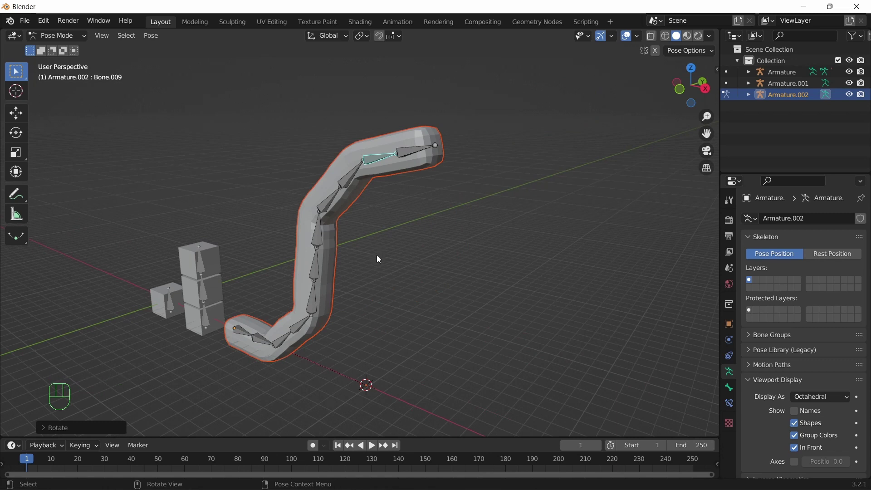
middle_click_drag(377, 256, 480, 247, "shift")
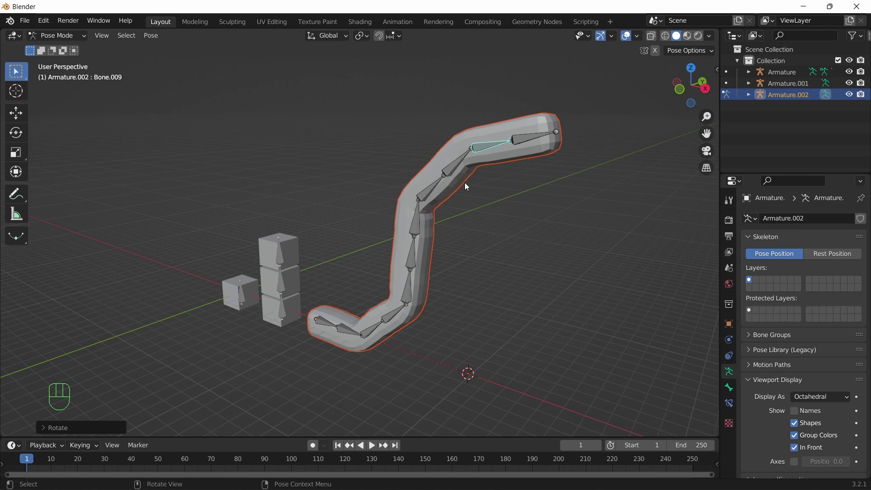
- Review the Set Parent To options for the posed worm, including With Automatic Weights
key("ctrl+p")
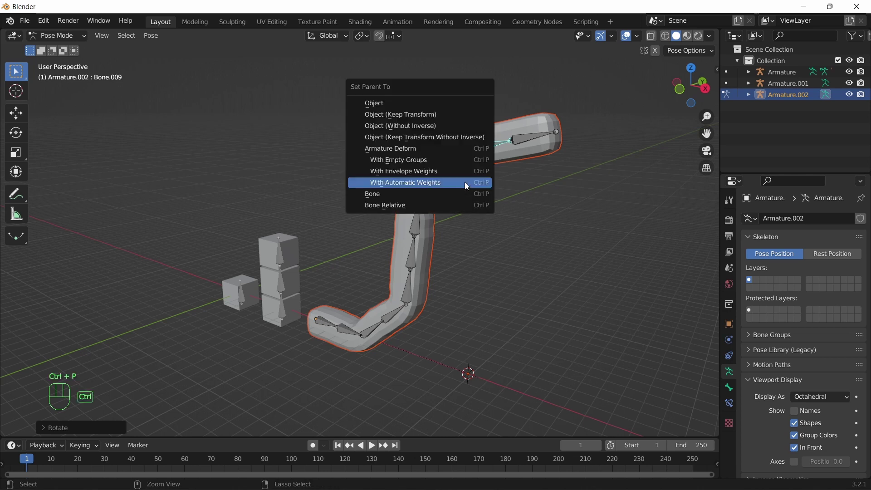
left_click(467, 184)
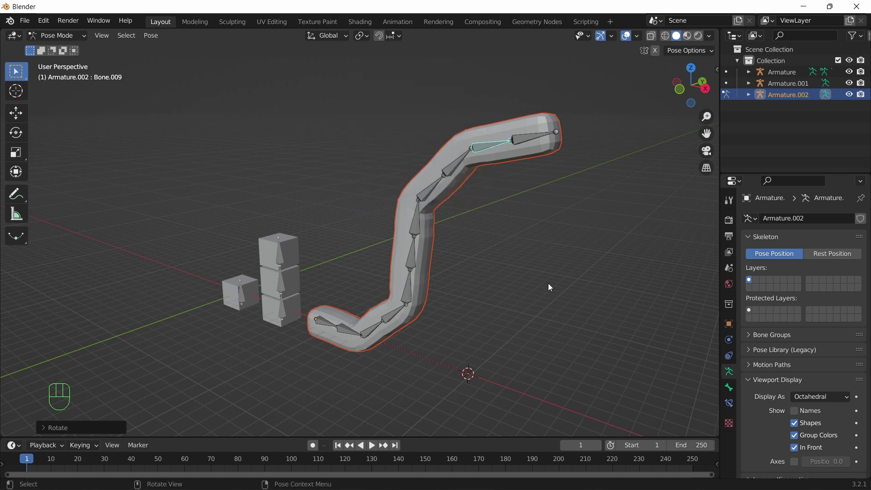
- In Object Mode, select the cacing mesh and browse its vertex groups from Bone to Bone.010
left_click(58, 35)
left_click(36, 51)
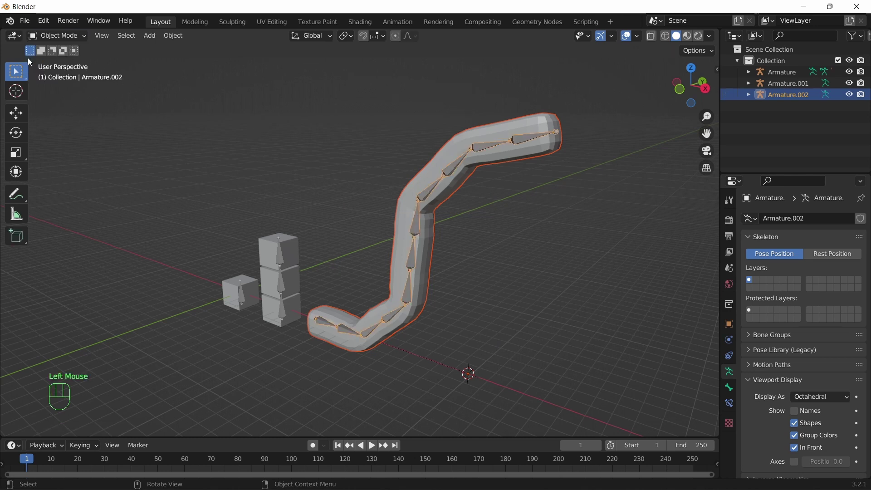
left_click(536, 125)
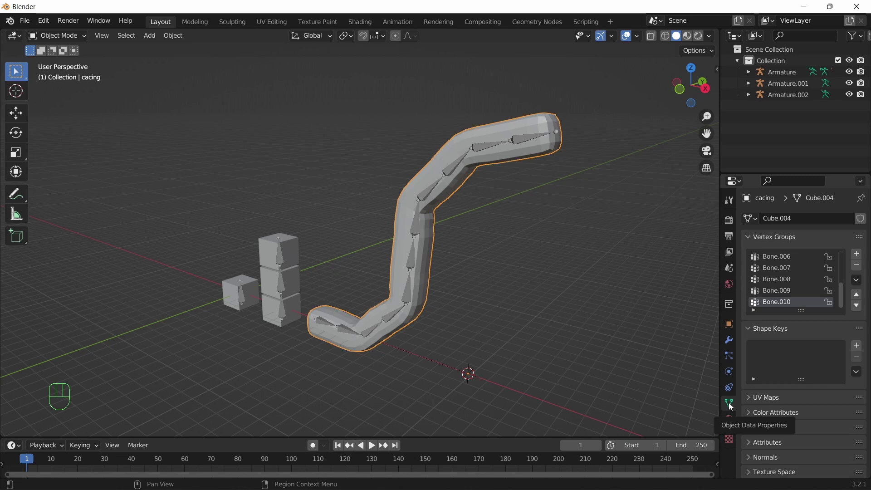
scroll(771, 286, "up", 3)
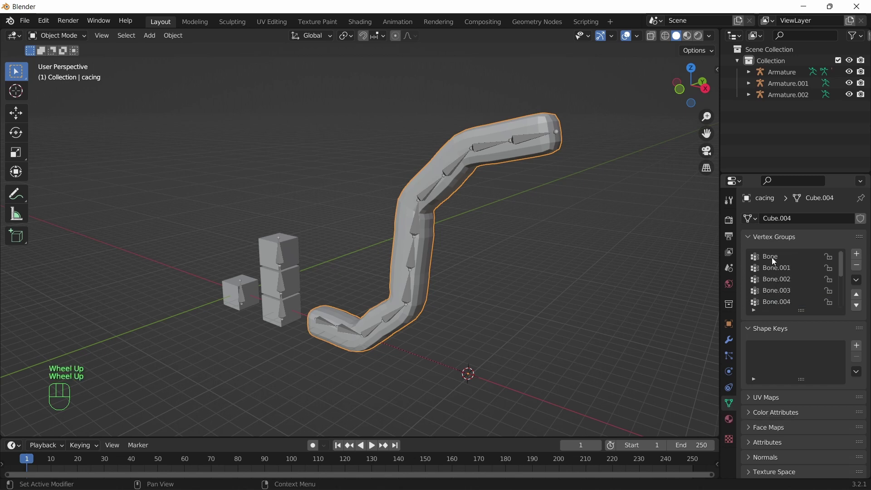
left_click(772, 258)
left_click(771, 265)
left_click(772, 278)
left_click(772, 292)
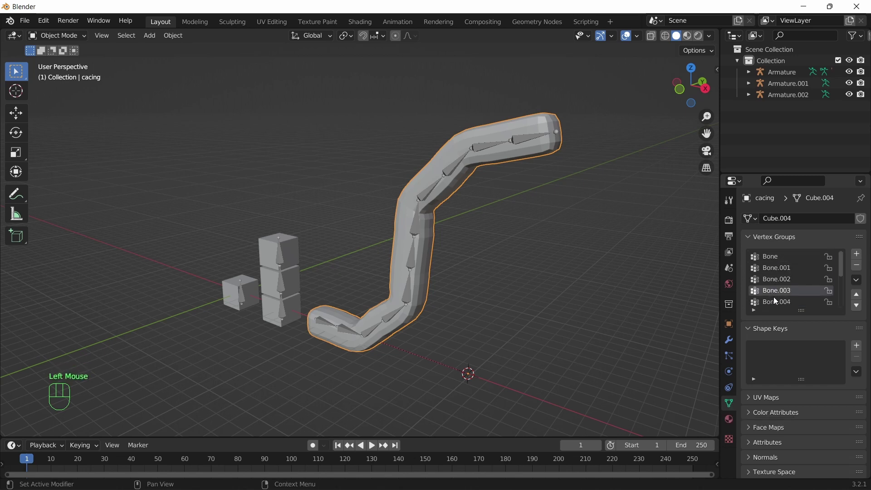
scroll(774, 298, "down", 6)
left_click(778, 301)
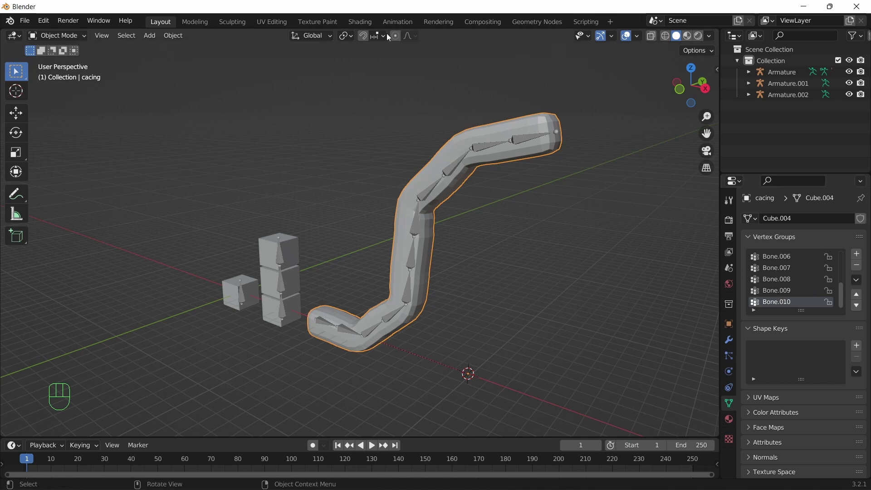
- Edit the cacing mesh, select only the vertices of the Bone vertex group, and examine their extent in front view
left_click(56, 35)
left_click(59, 59)
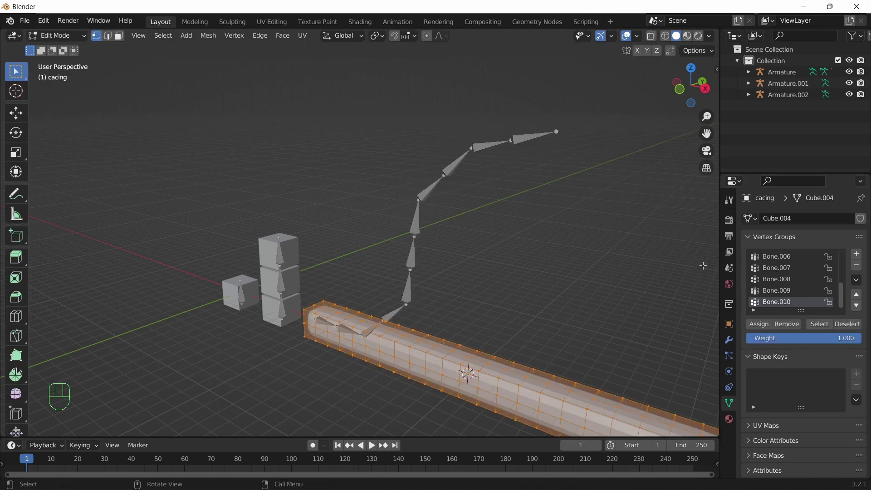
scroll(539, 298, "down", 3)
middle_click_drag(556, 288, 690, 275)
scroll(783, 271, "up", 6)
left_click(775, 257)
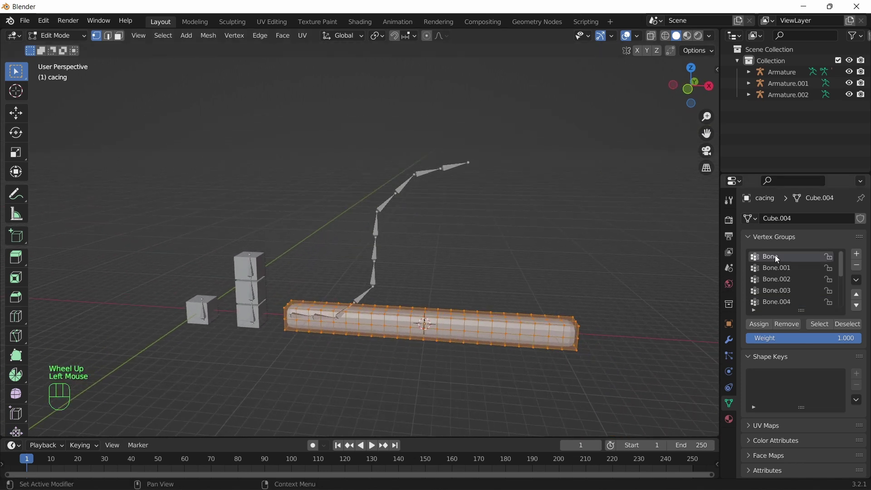
left_click(825, 325)
left_click(605, 272)
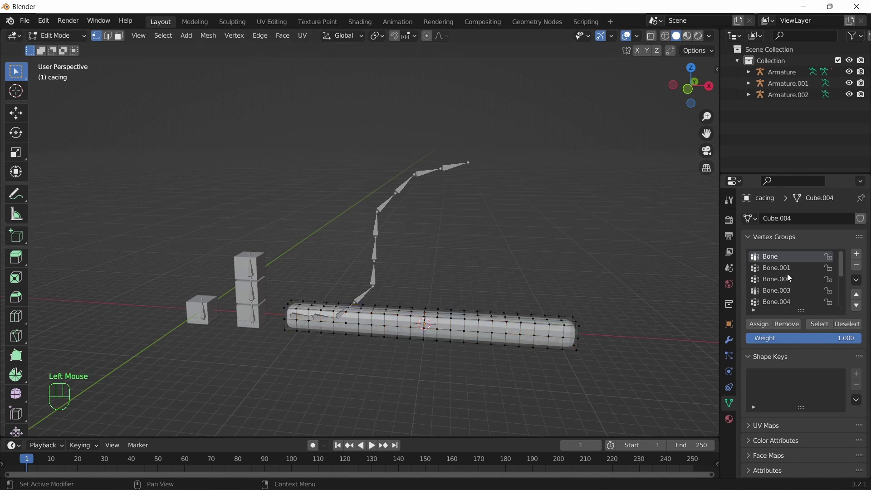
left_click(820, 324)
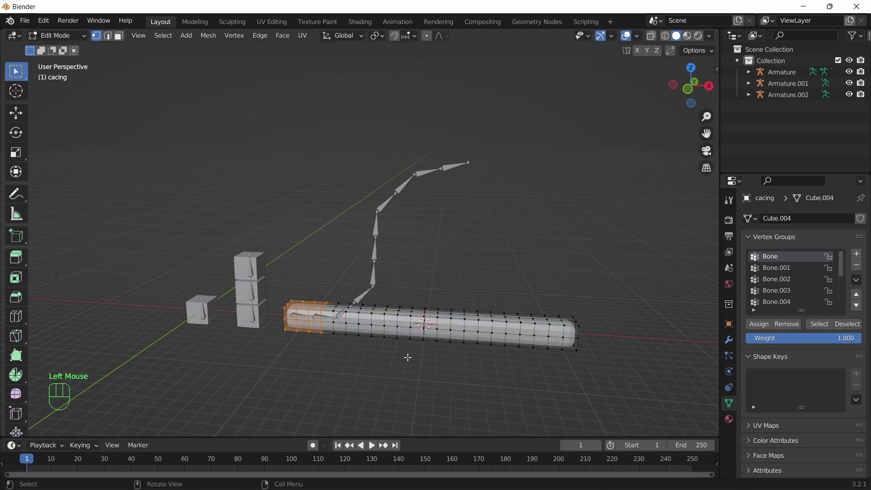
middle_click_drag(337, 332, 476, 246, "shift")
key("KP_1")
scroll(406, 311, "up", 5)
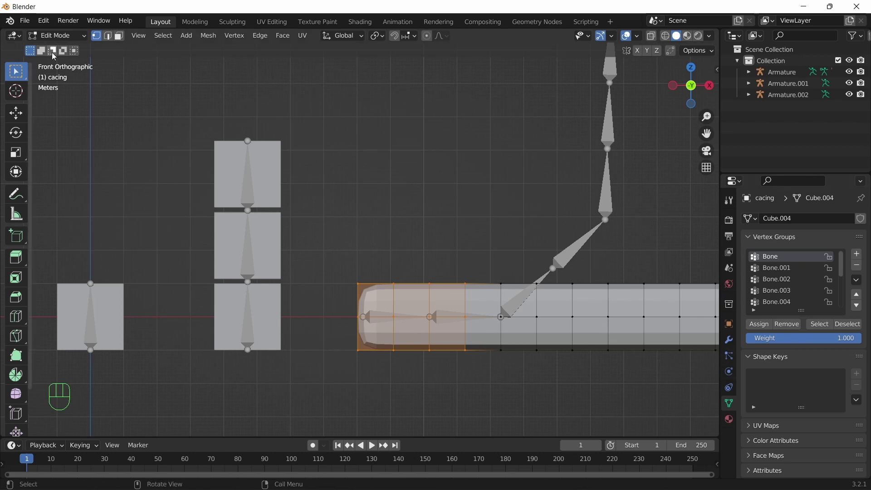
- Return to Object Mode and enable the display of bone names for Armature.002
left_click(54, 36)
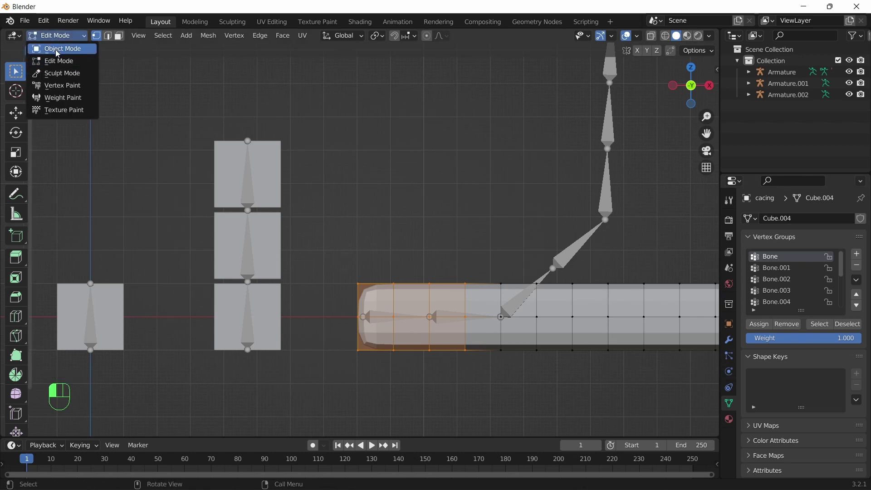
left_click(57, 50)
left_click(394, 316)
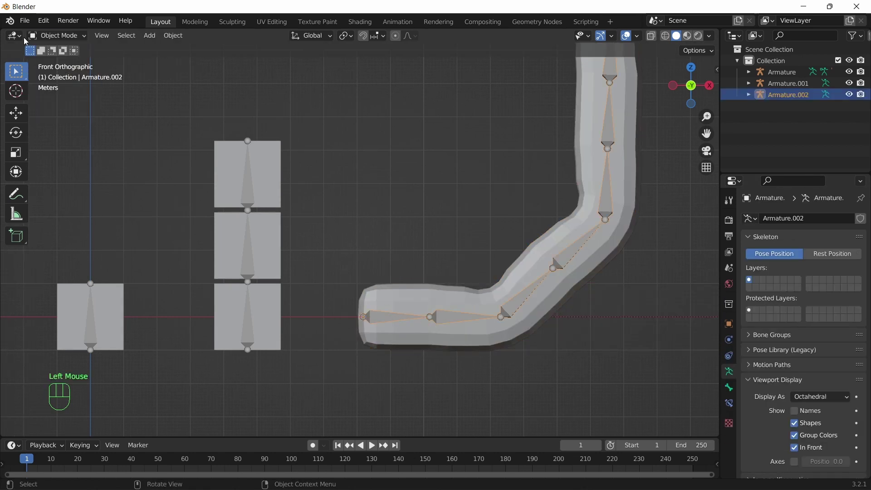
left_click(60, 36)
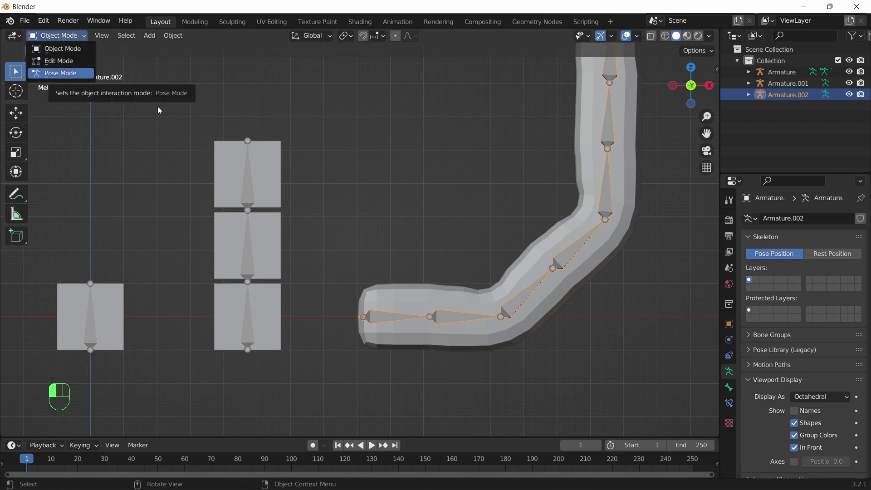
left_click(795, 411)
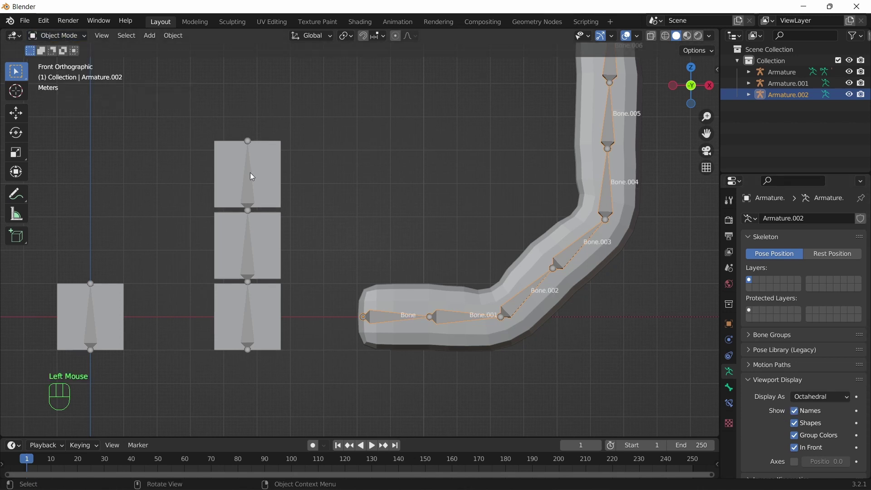
left_click(72, 36)
left_click(79, 47)
left_click(378, 208)
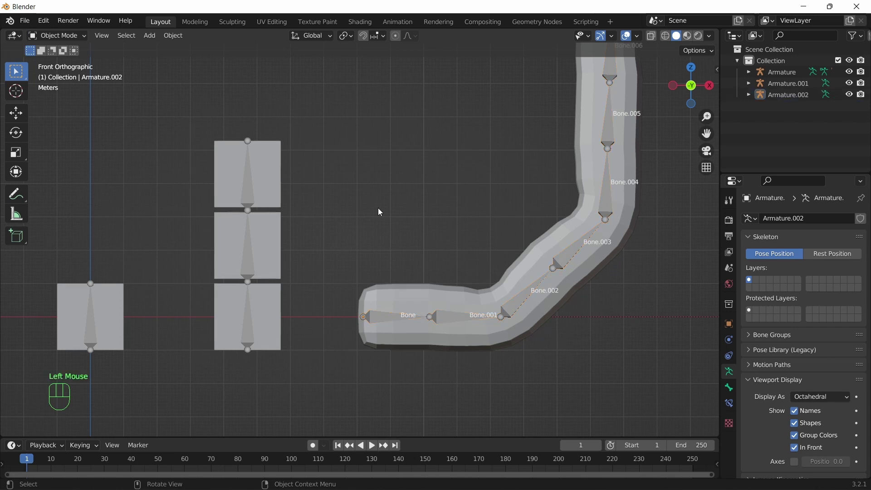
- Put the cacing mesh back in Edit Mode, select the Bone.001 group's vertices to compare with the bone, and deselect them
left_click(401, 286)
left_click(63, 36)
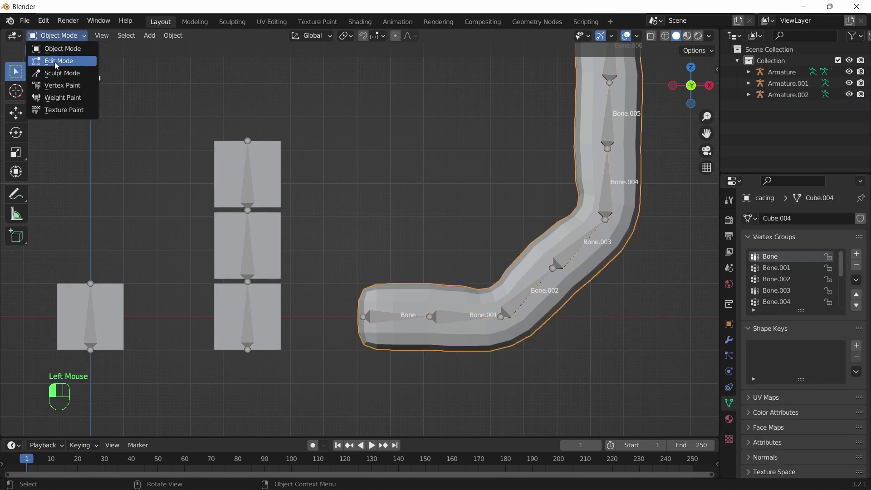
left_click(54, 59)
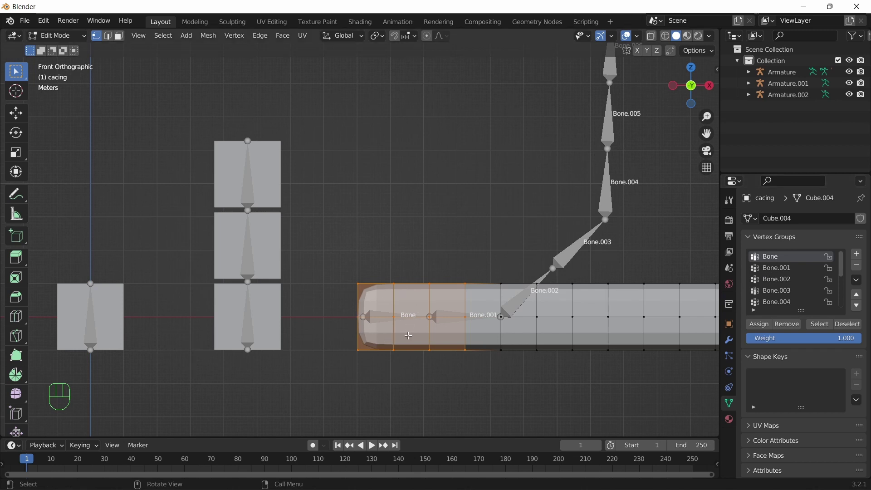
left_click(777, 268)
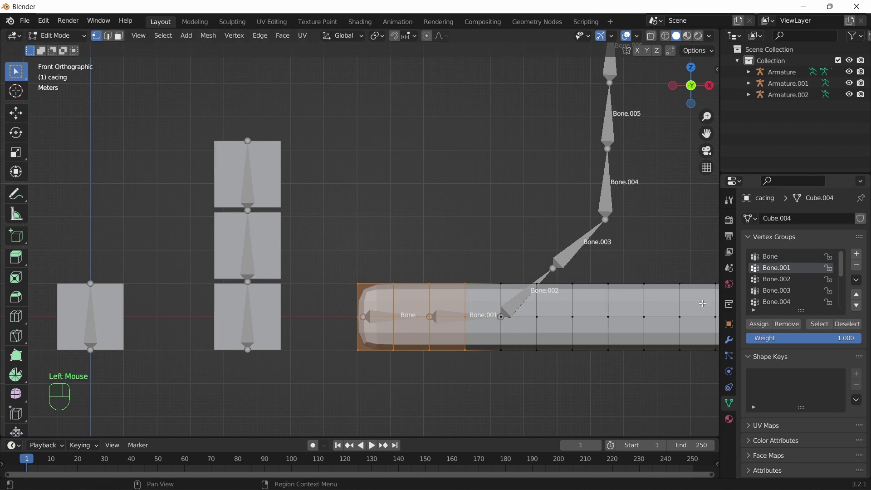
left_click(490, 247)
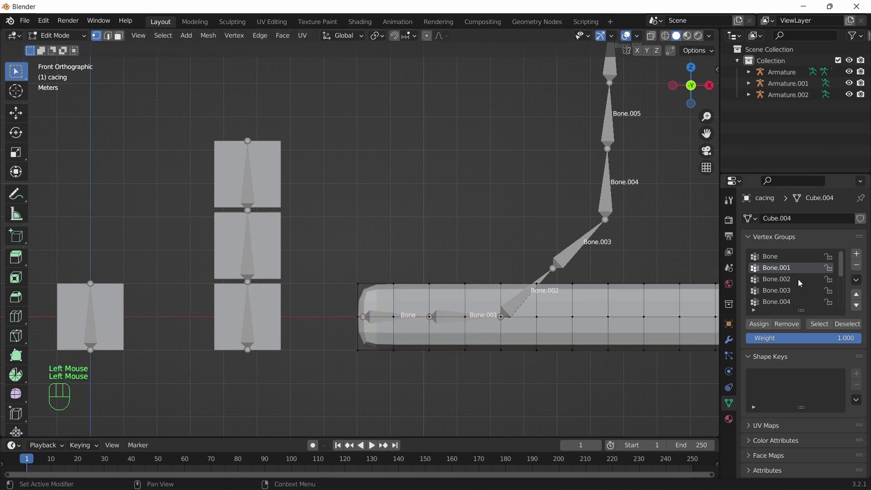
left_click(820, 324)
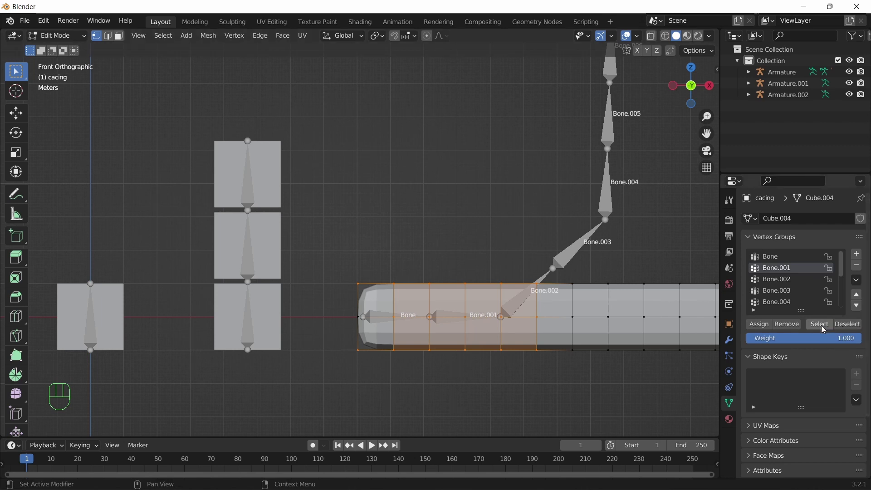
left_click(848, 324)
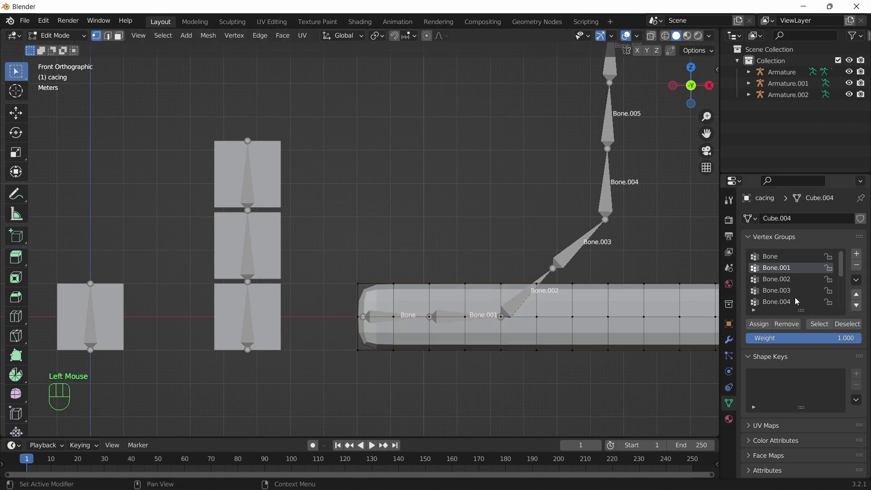
- Select the vertices assigned to the Bone.008 vertex group and inspect where they lie along the worm
left_click(787, 281)
scroll(782, 307, "down", 2)
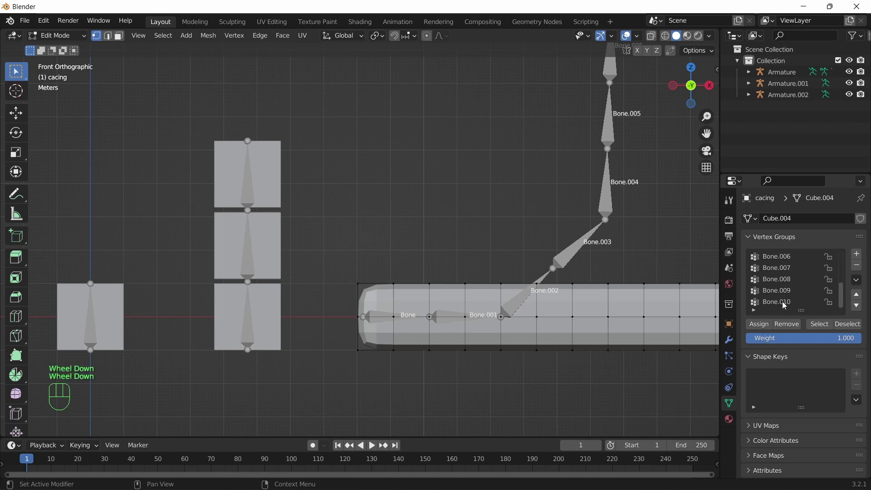
left_click(781, 280)
middle_click_drag(609, 372, 332, 358, "shift")
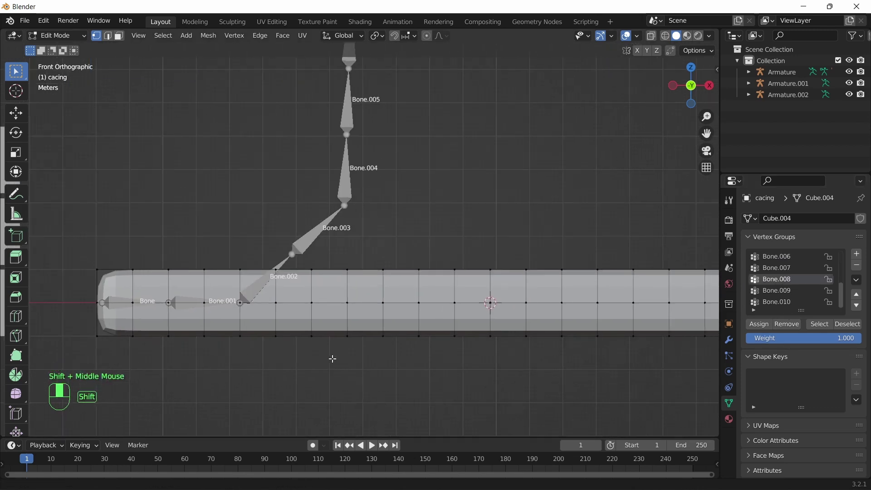
scroll(539, 364, "down", 1)
scroll(539, 365, "down", 2)
middle_click_drag(591, 347, 584, 350, "shift")
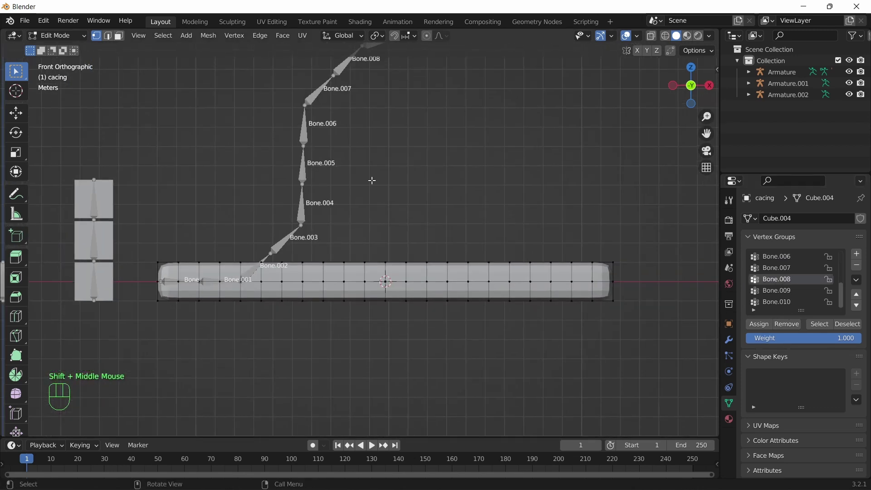
middle_click_drag(376, 95, 378, 131, "shift")
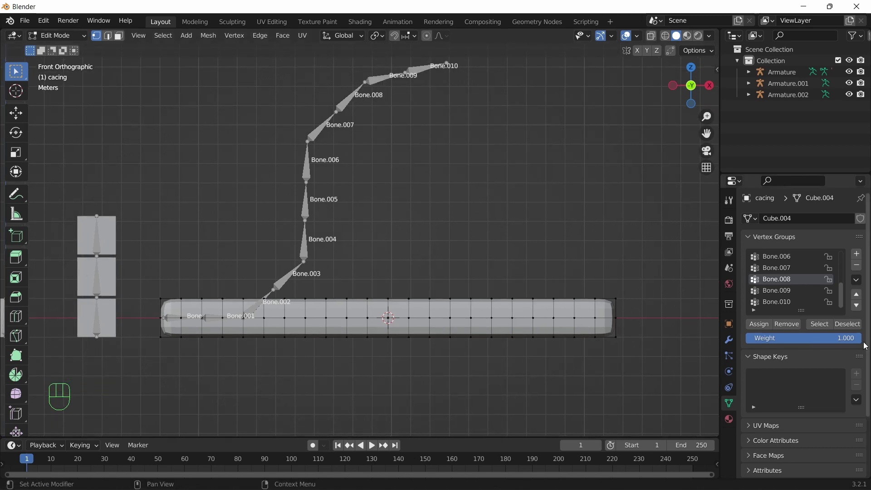
left_click(820, 324)
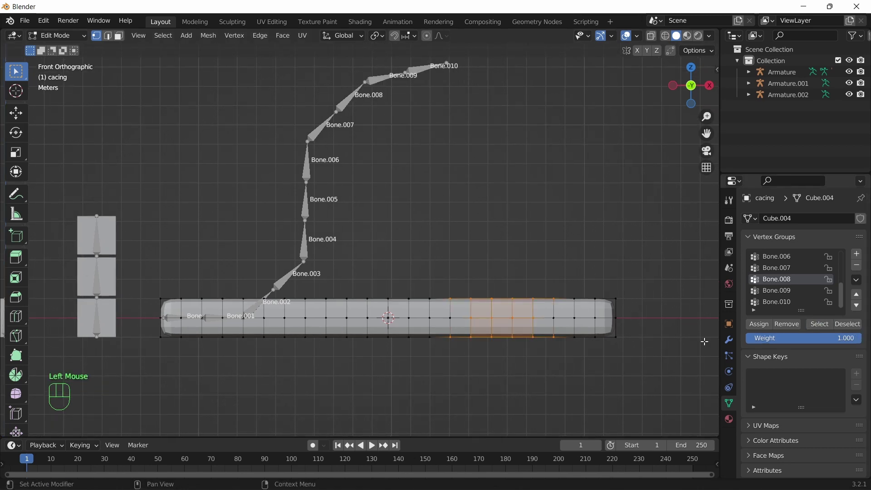
middle_click_drag(447, 330, 566, 297)
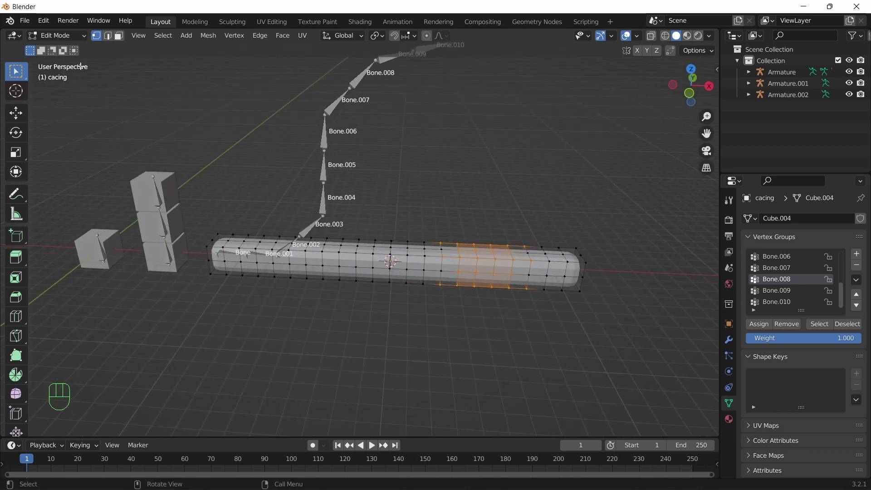
- Switch the cacing mesh to Weight Paint mode and show the weights of the Bone vertex group at the worm's first end
left_click(68, 35)
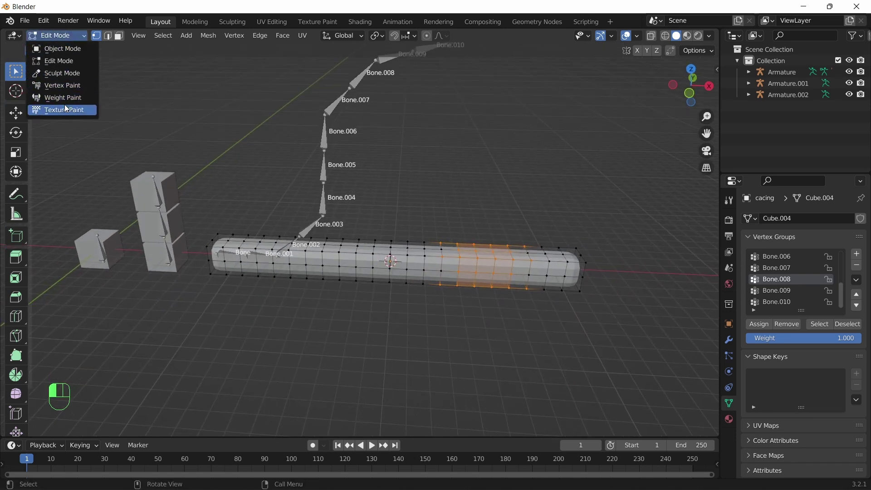
left_click(51, 98)
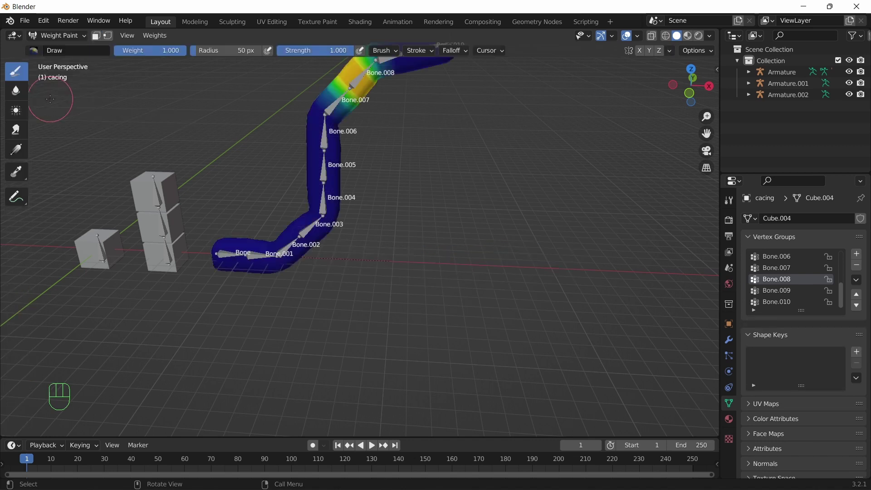
mouse_move(78, 108)
middle_mouse_down("shift")
mouse_move(451, 305)
mouse_move(515, 203)
mouse_move(575, 210)
mouse_move(458, 248)
middle_mouse_up("shift")
scroll(817, 256, "up", 6)
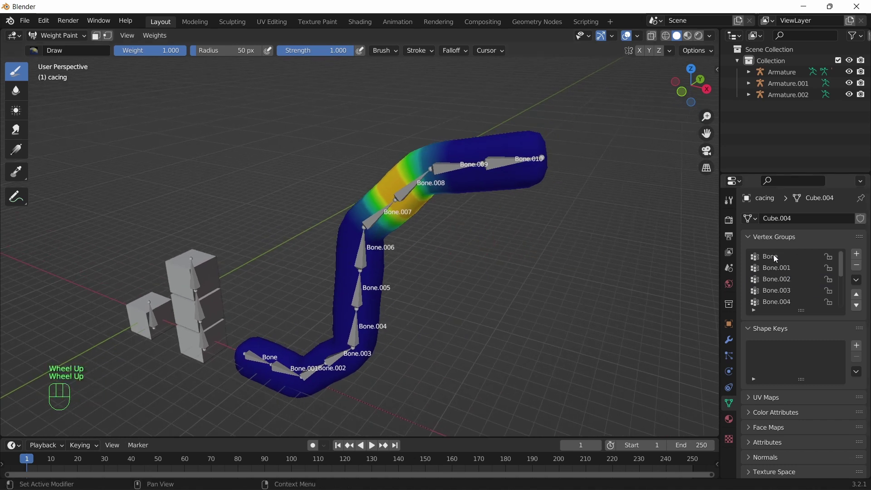
left_click(772, 258)
middle_click_drag(408, 318, 445, 255, "shift")
scroll(443, 256, "up", 2)
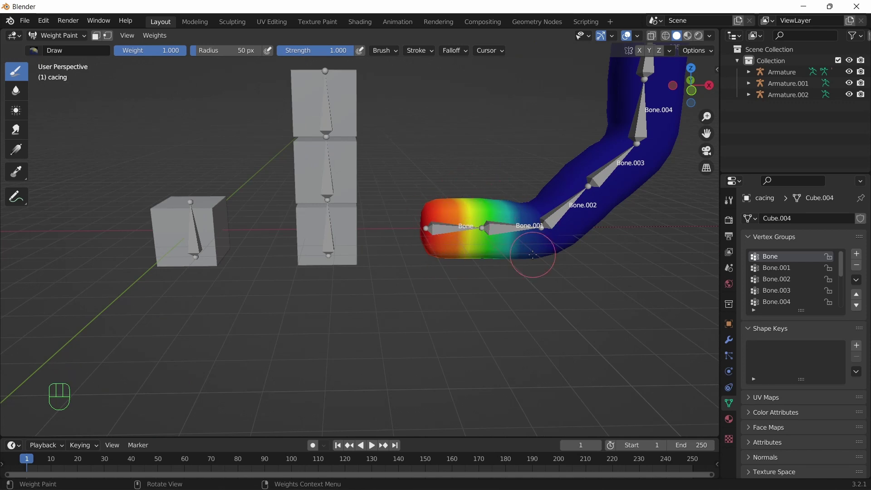
scroll(529, 257, "up", 2)
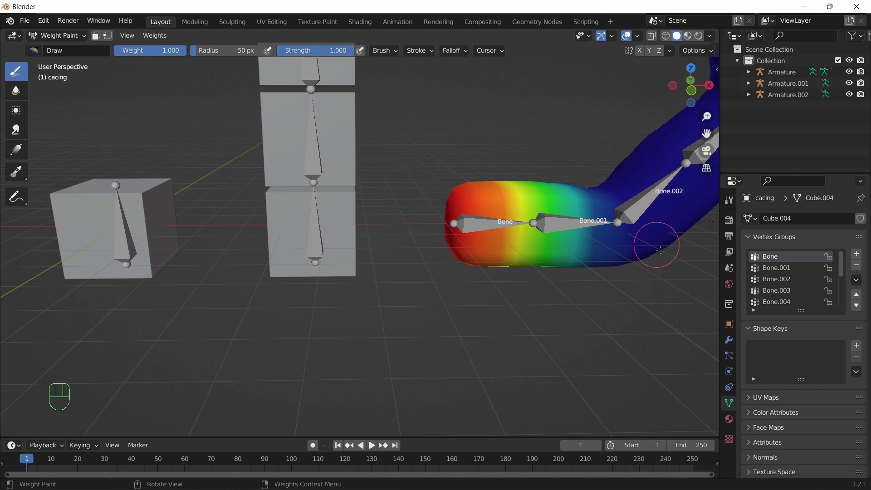
- Show the weights of the Bone.001, Bone.002 and Bone.007 vertex groups in turn to compare each with its bone
left_click(778, 268)
middle_click_drag(640, 288, 478, 306, "shift")
left_click(777, 279)
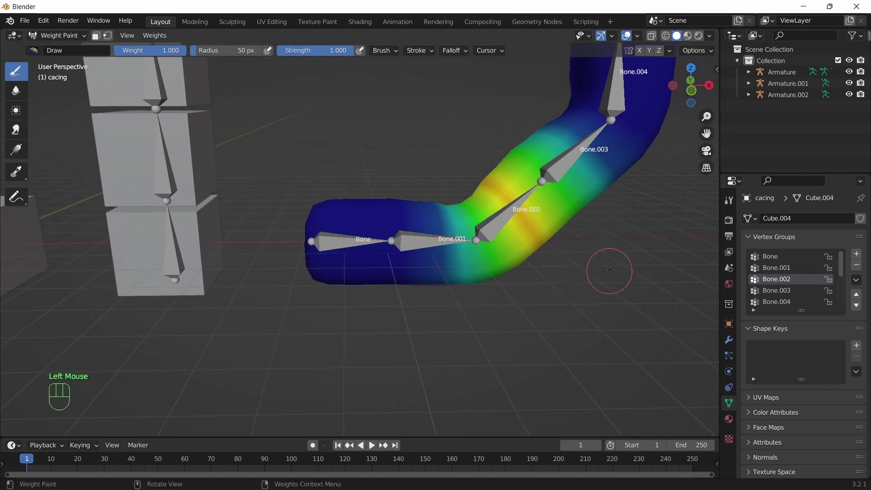
middle_click_drag(611, 271, 552, 274, "shift")
scroll(792, 279, "down", 4)
middle_click_drag(609, 266, 570, 294, "shift")
scroll(612, 251, "down", 2)
left_click(778, 292)
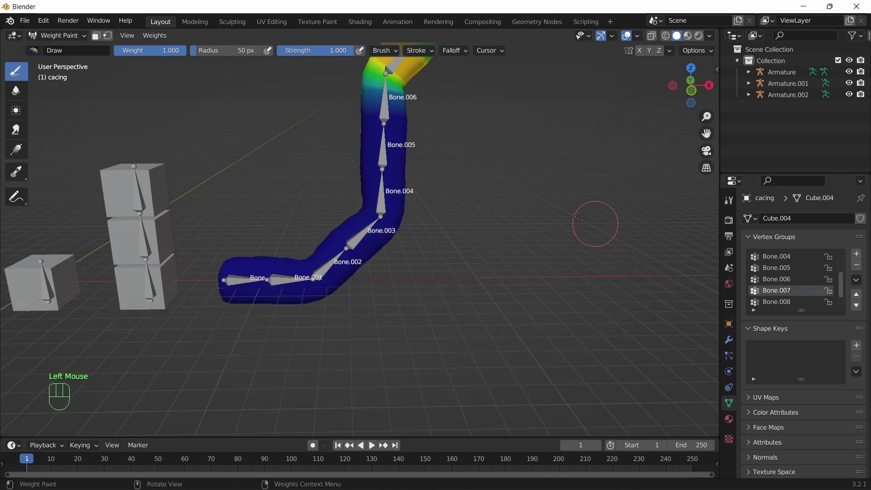
- Show the weights of the Bone.010 vertex group and inspect them around the worm's far end
middle_click_drag(579, 216, 526, 321, "shift")
scroll(780, 302, "down", 2)
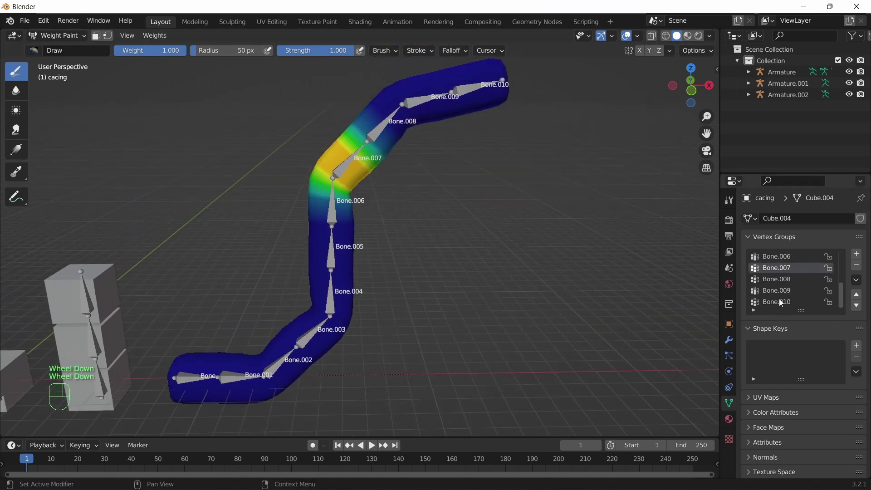
left_click(780, 302)
middle_click_drag(554, 93, 572, 122)
middle_click_drag(478, 219, 546, 168, "shift")
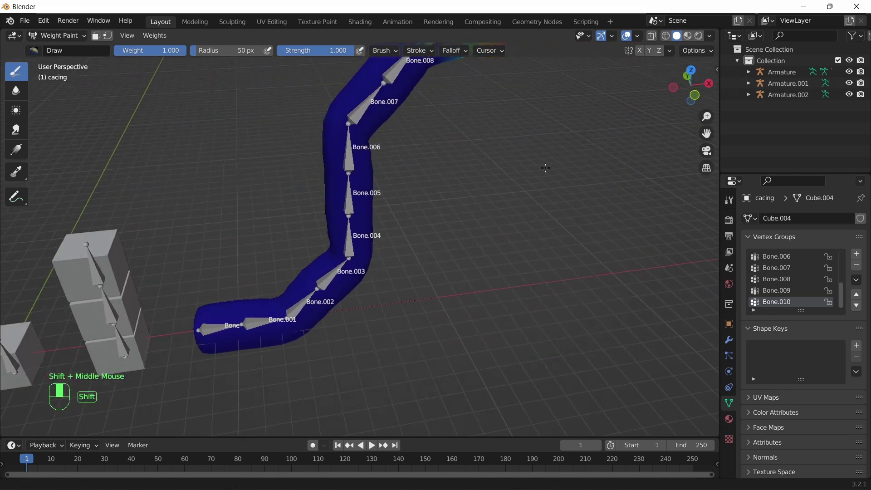
scroll(546, 168, "down", 3)
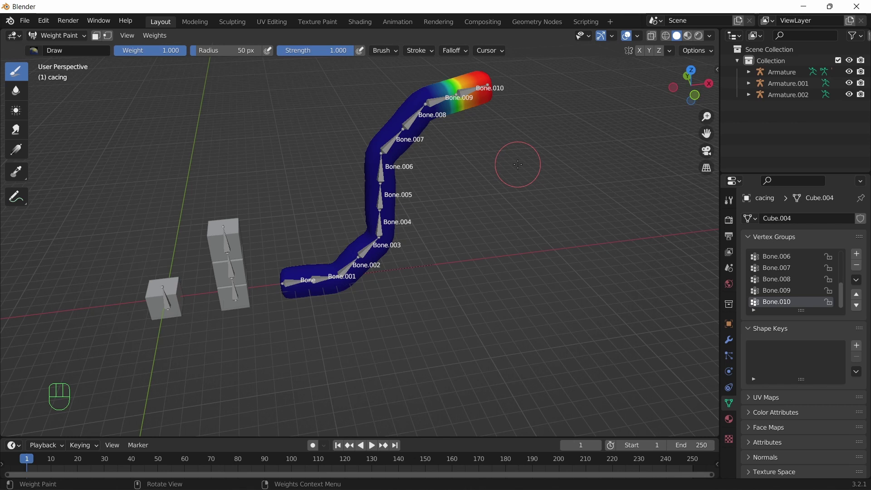
middle_click_drag(578, 140, 518, 117)
middle_click_drag(502, 189, 514, 235, "shift")
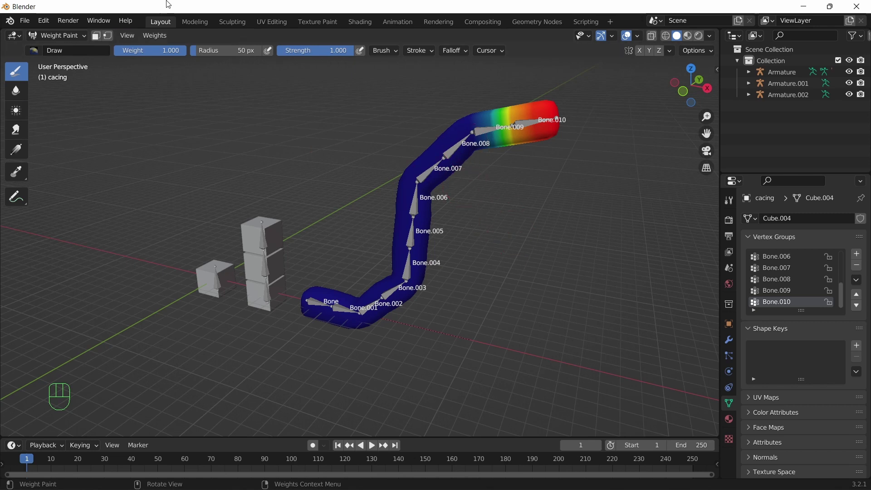
- Return cacing to Object Mode and undo the recent changes back through Armature.002's bone poses until the worm is straight
left_click(71, 35)
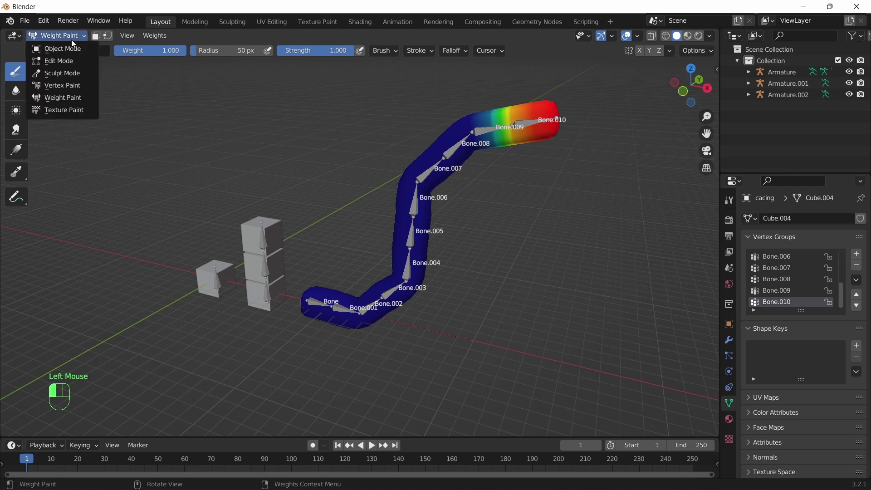
left_click(70, 50)
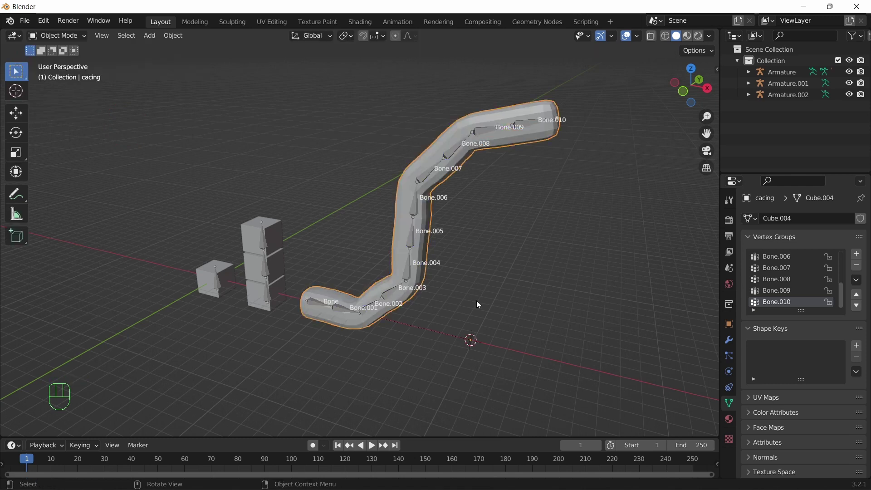
key("ctrl+z")
key("ctrl+z")
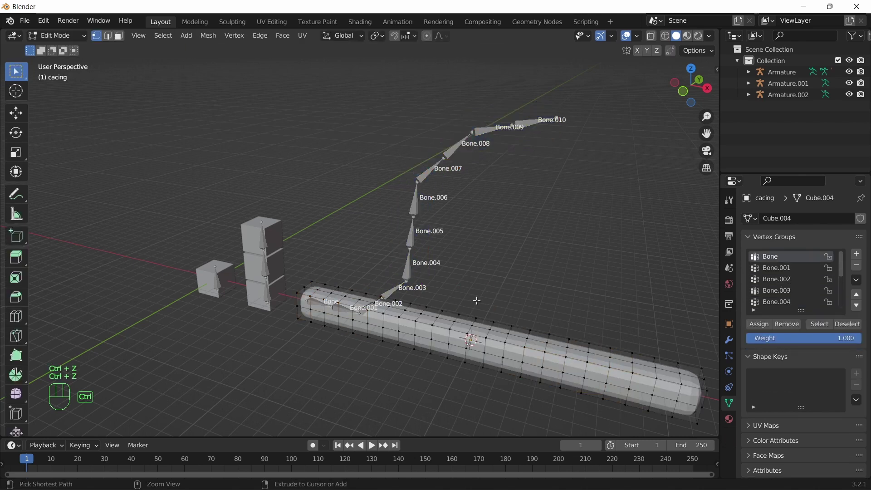
key("ctrl+z")
key("ctrl+z")
key("ctrl+z")
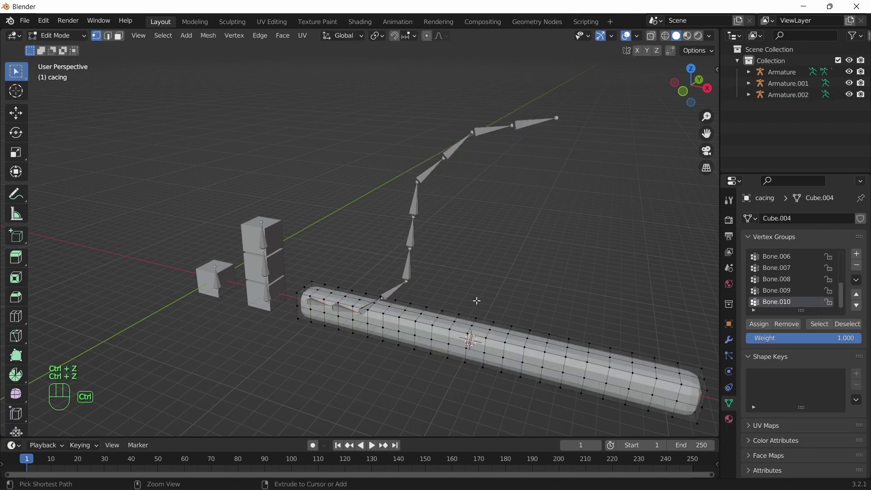
key("ctrl+z")
key("ctrl+z")
key("ctrl+z")
key("ctrl+z")
key("ctrl+z")
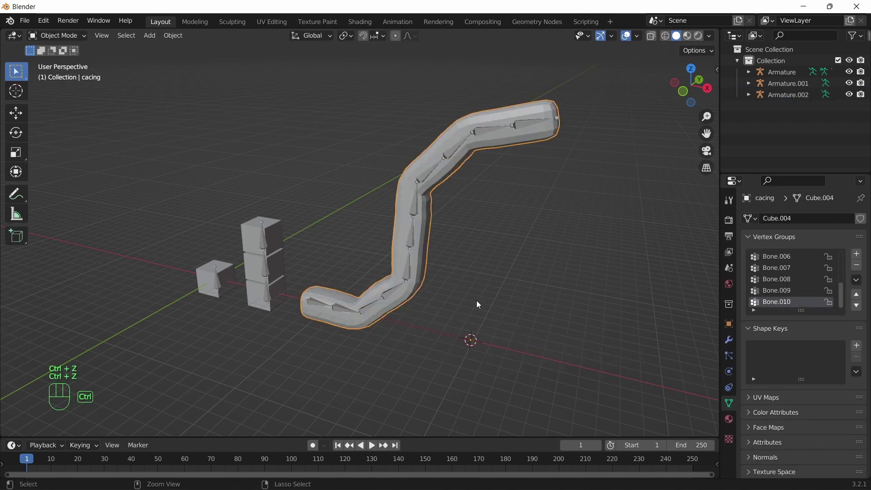
key("ctrl+z")
key("ctrl+z")
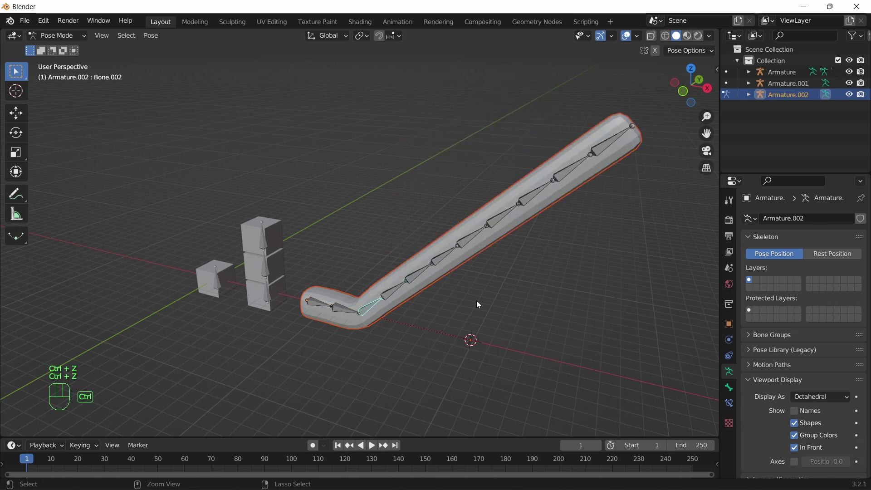
middle_click_drag(520, 274, 401, 189, "shift")
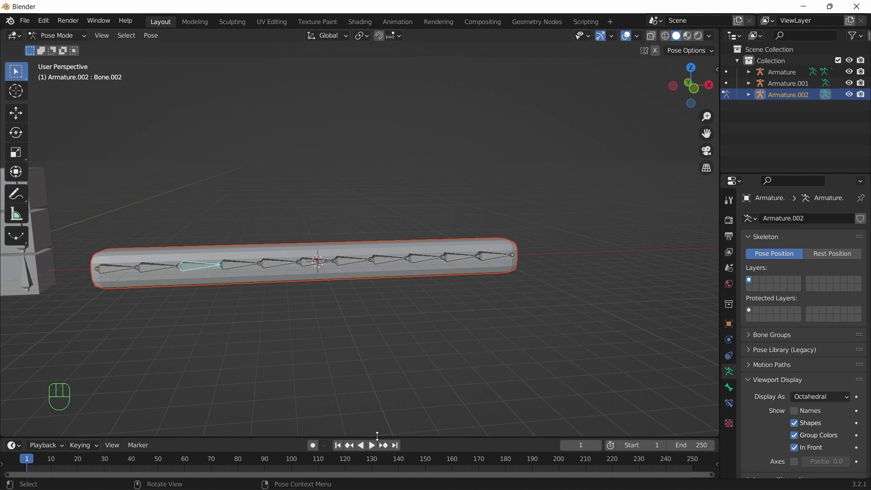
- Rearrange the main workspace into two stacked areas, with a 3D Viewport above a taller timeline
left_click_drag(376, 437, 379, 399)
middle_click_drag(259, 303, 416, 305, "shift")
scroll(415, 305, "up", 3)
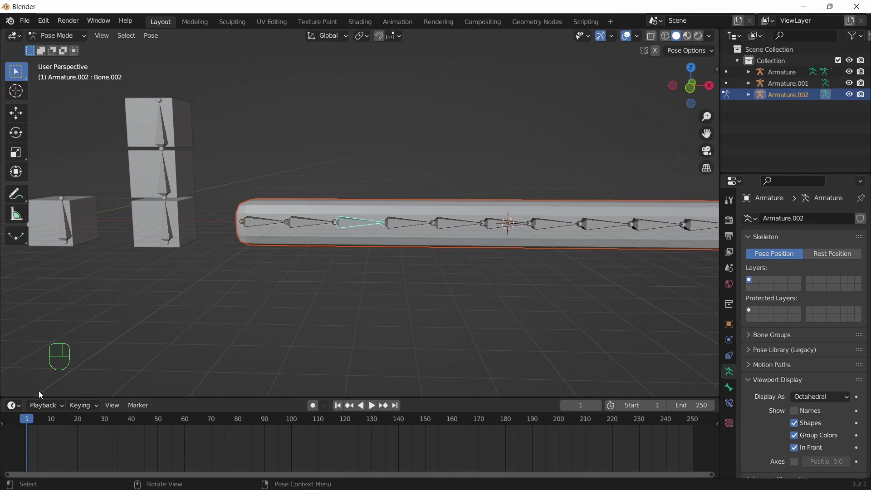
left_click_drag(2, 398, 21, 388)
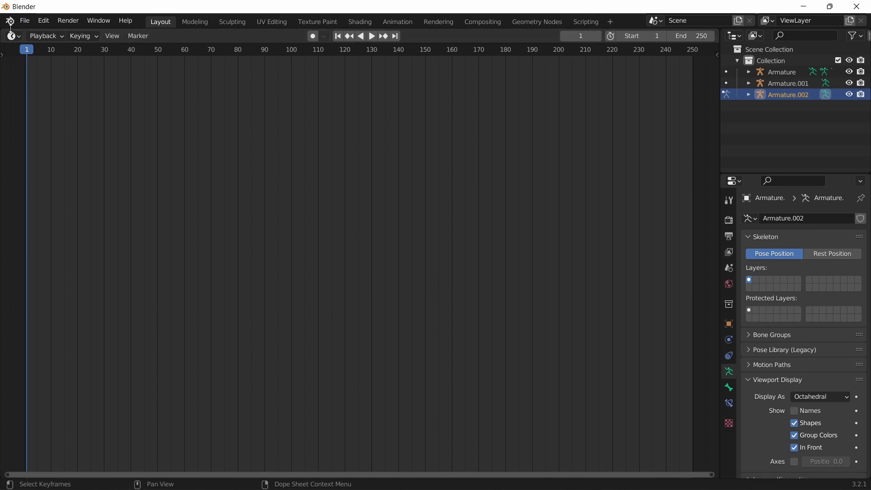
left_click_drag(6, 42, 8, 327)
scroll(603, 67, "down", 2)
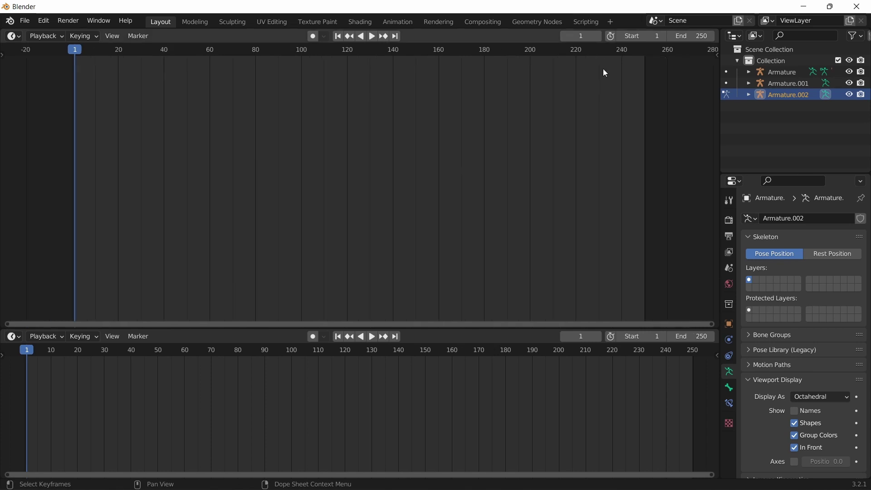
scroll(603, 69, "up", 2)
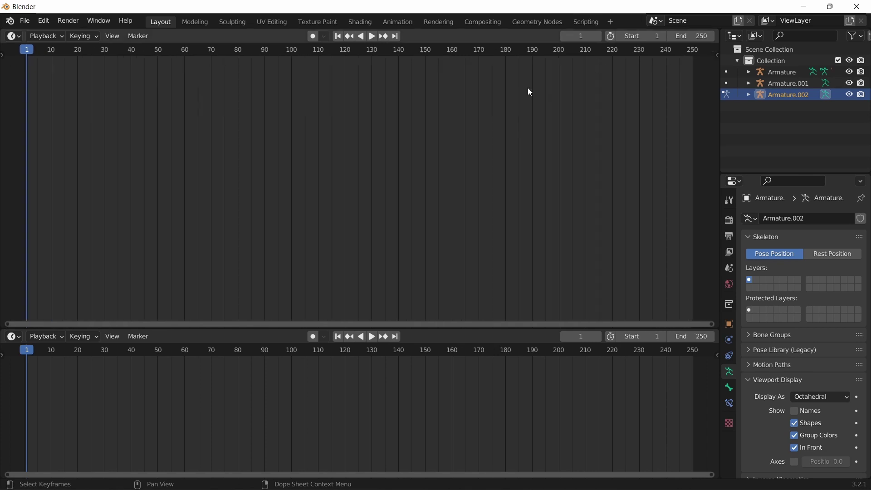
left_click(13, 35)
left_click(45, 68)
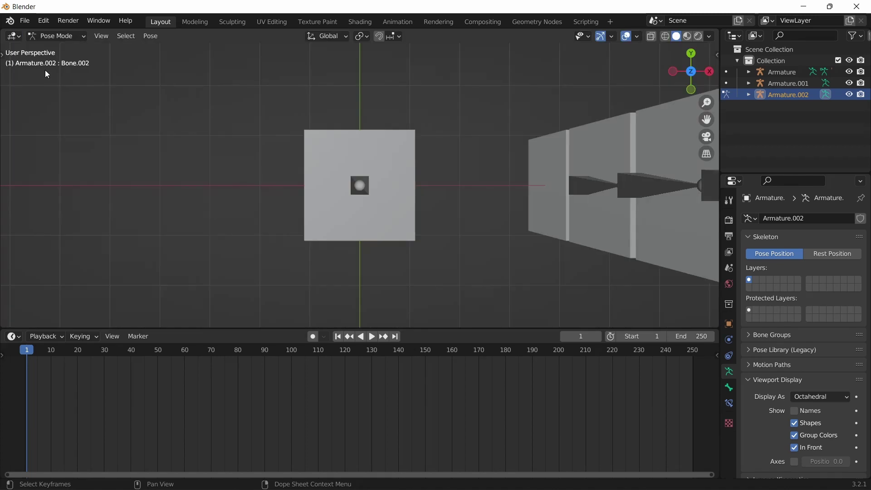
middle_click_drag(331, 174, 446, 180)
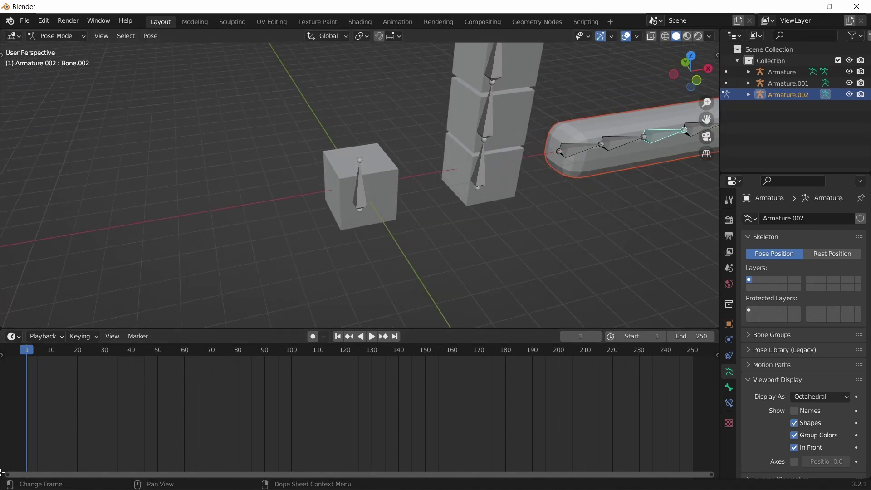
- Split the timeline area horizontally and set the lower part to the Dope Sheet editor
left_click_drag(3, 475, 45, 385)
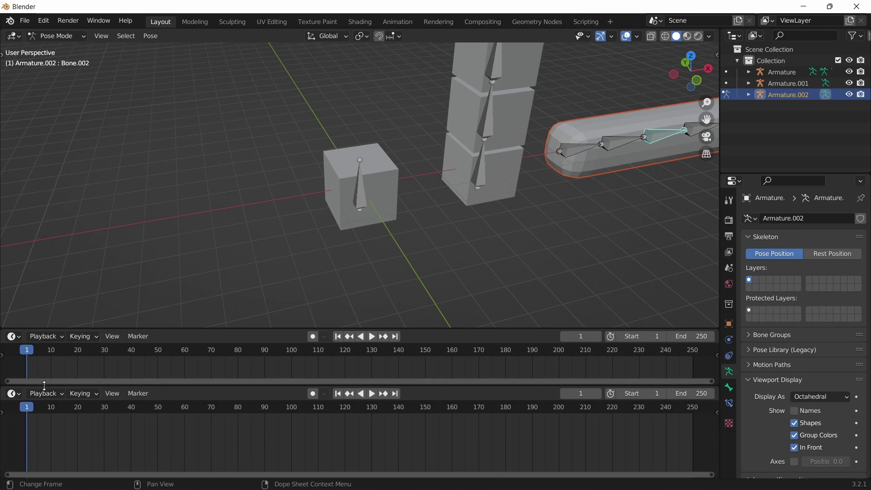
left_click(18, 394)
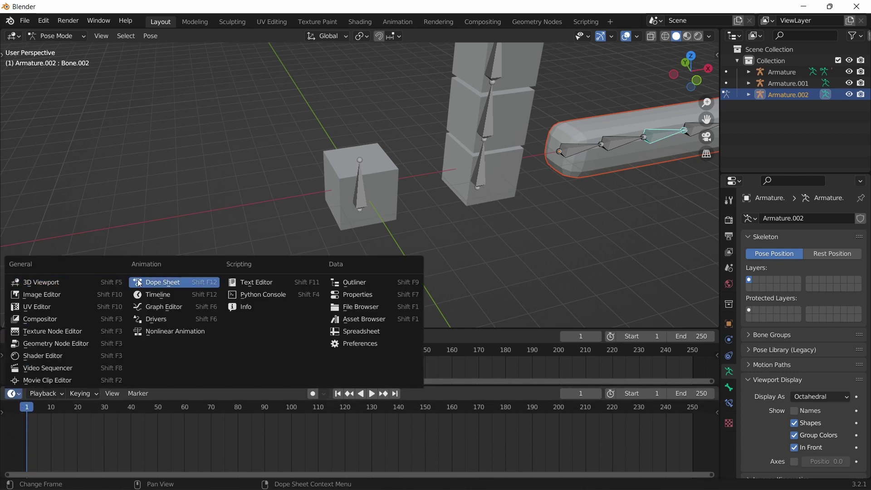
left_click(177, 289)
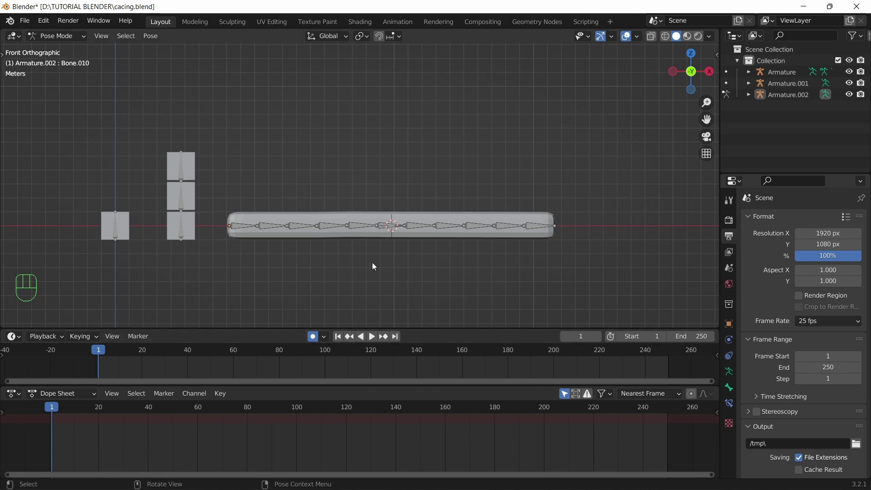
left_click(429, 230)
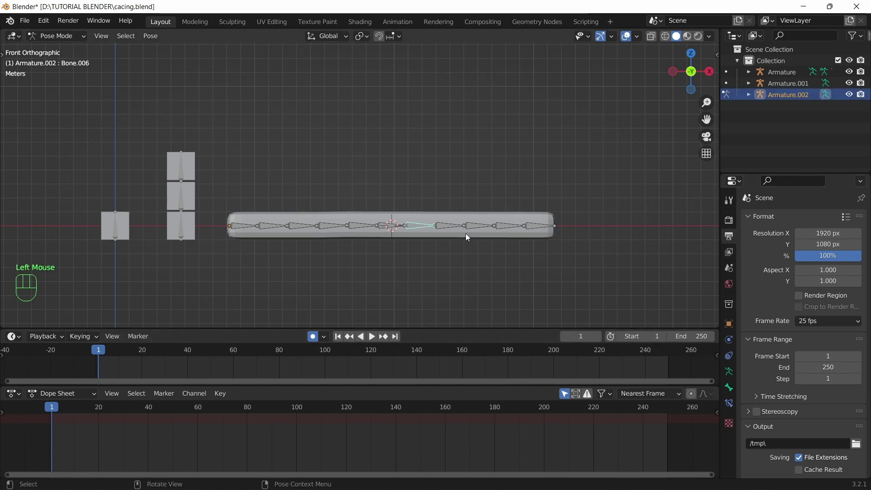
left_click(541, 225)
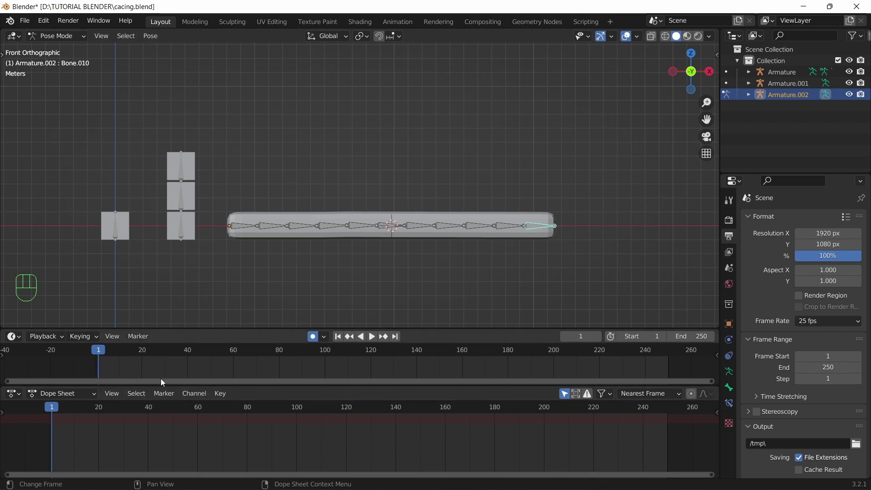
left_click(12, 394)
left_click(307, 388)
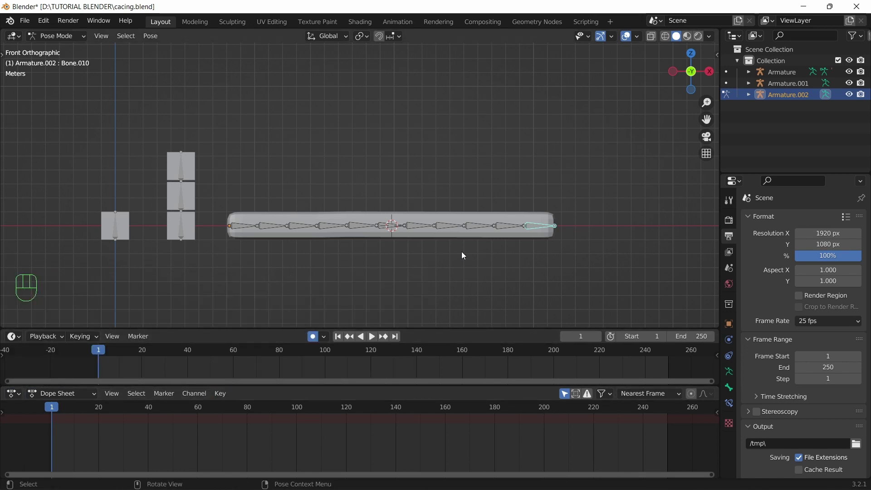
- Insert a Location & Rotation keyframe for all bones of Armature.002 at frame 1
key("a")
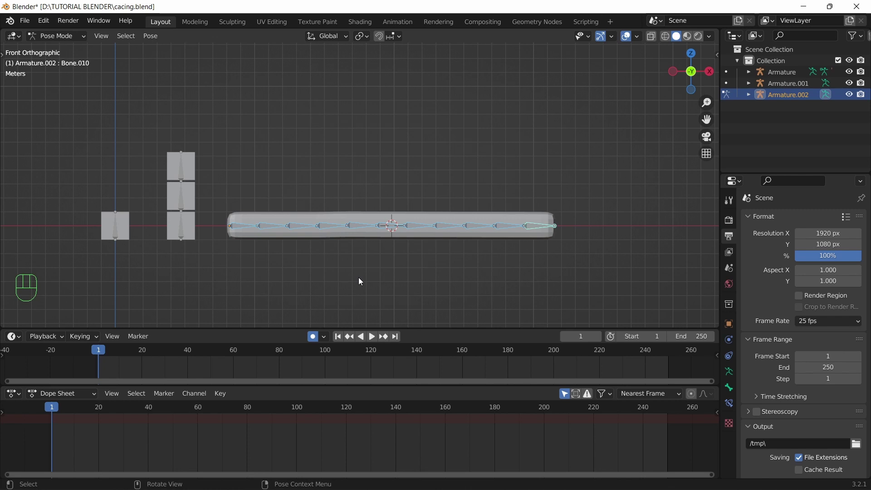
key("i")
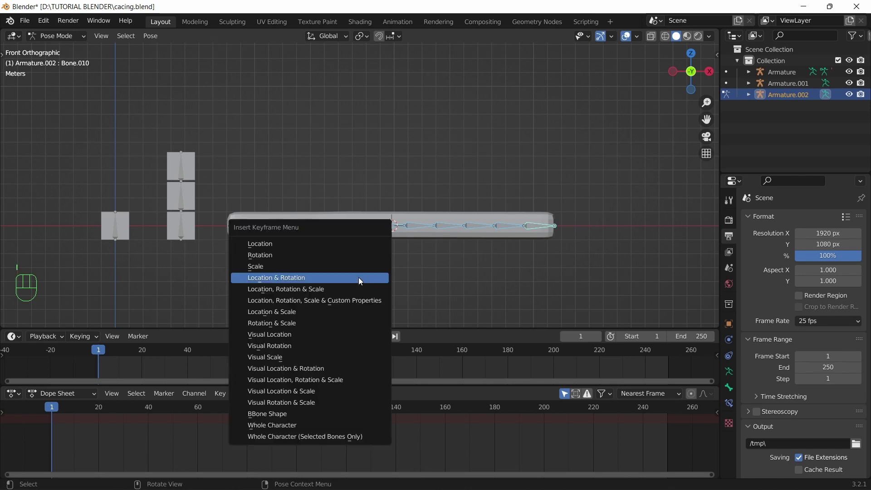
left_click(285, 281)
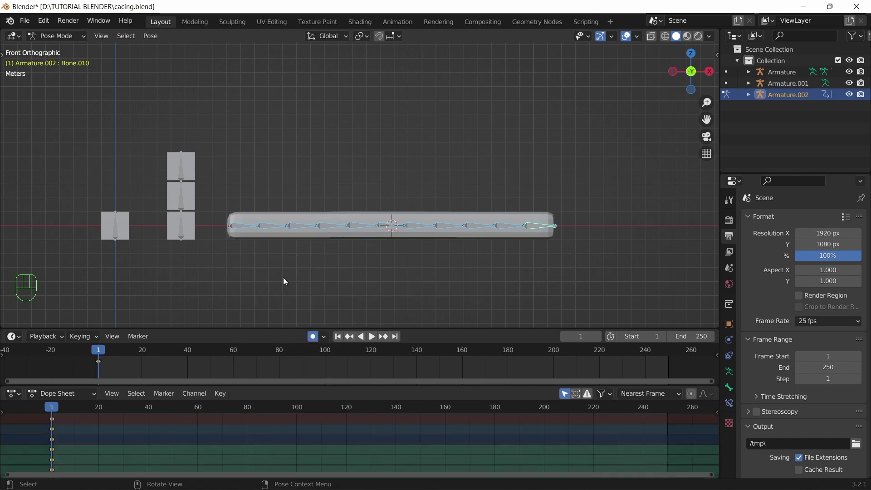
left_click(4, 413)
scroll(69, 428, "down", 2)
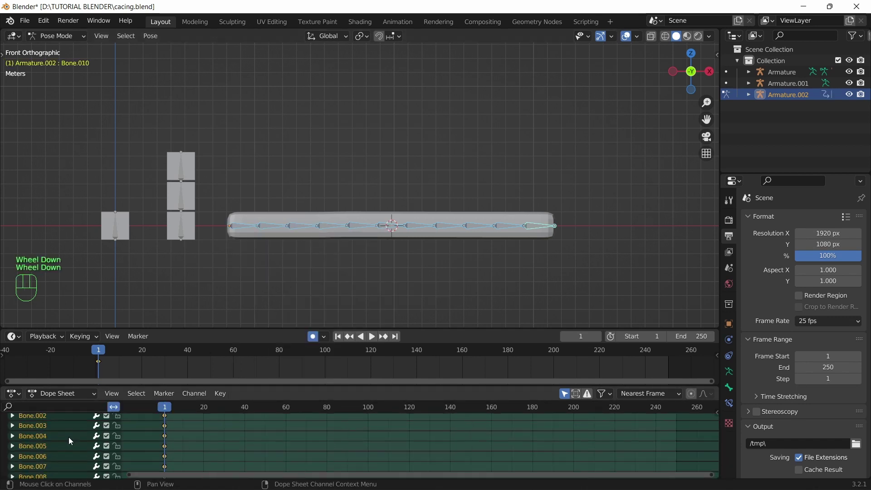
scroll(64, 439, "up", 3)
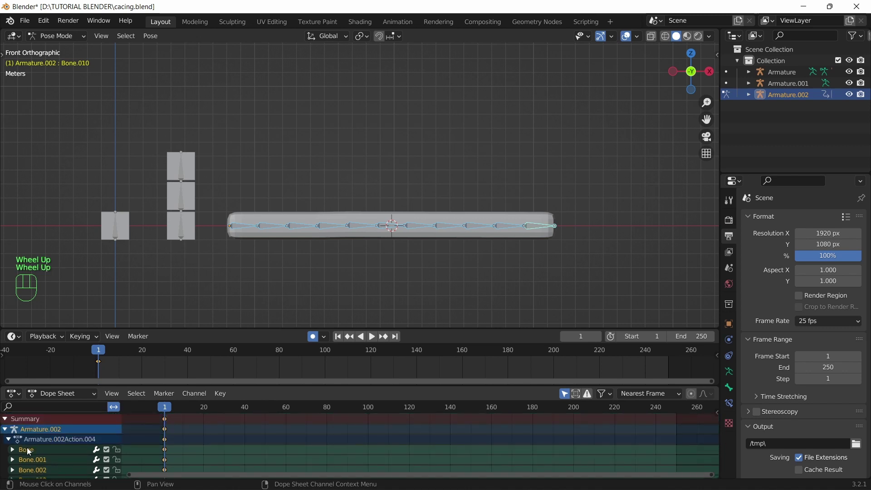
scroll(15, 434, "down", 1)
scroll(31, 430, "down", 2)
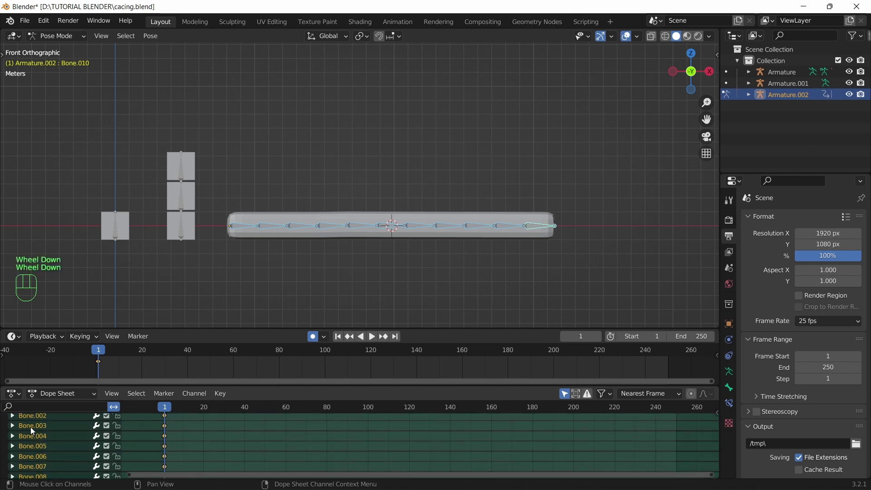
scroll(32, 429, "up", 3)
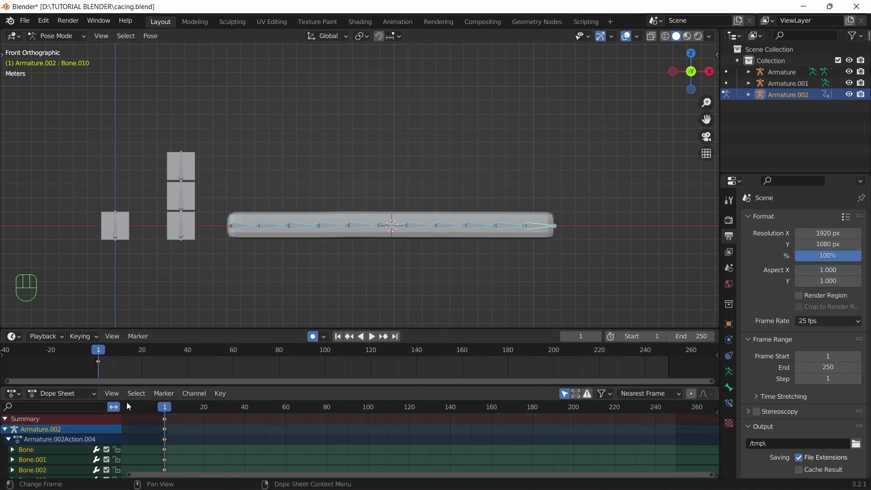
mouse_move(120, 406)
left_mouse_down()
mouse_move(105, 407)
mouse_move(112, 406)
left_mouse_up()
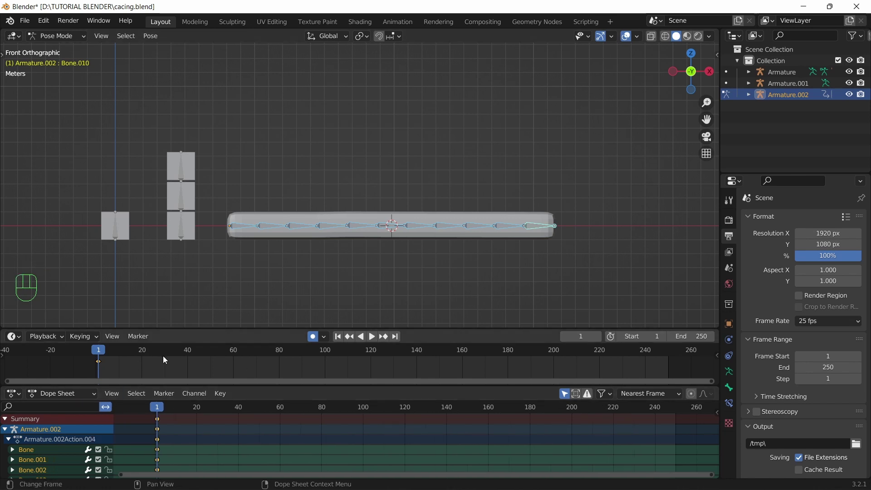
- At frame 25, rotate Bone.003 upward so the rest of the worm rises diagonally from the ground
left_click(209, 410)
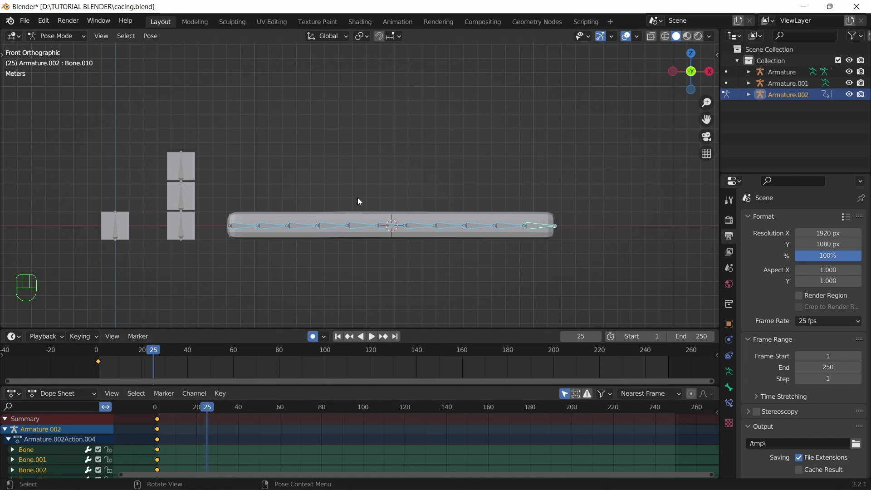
left_click(362, 229)
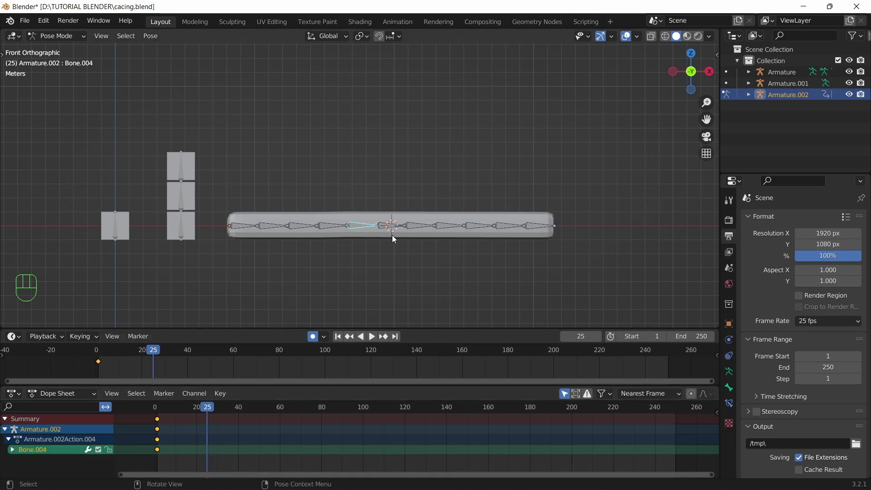
scroll(396, 222, "up", 2)
scroll(404, 226, "down", 2)
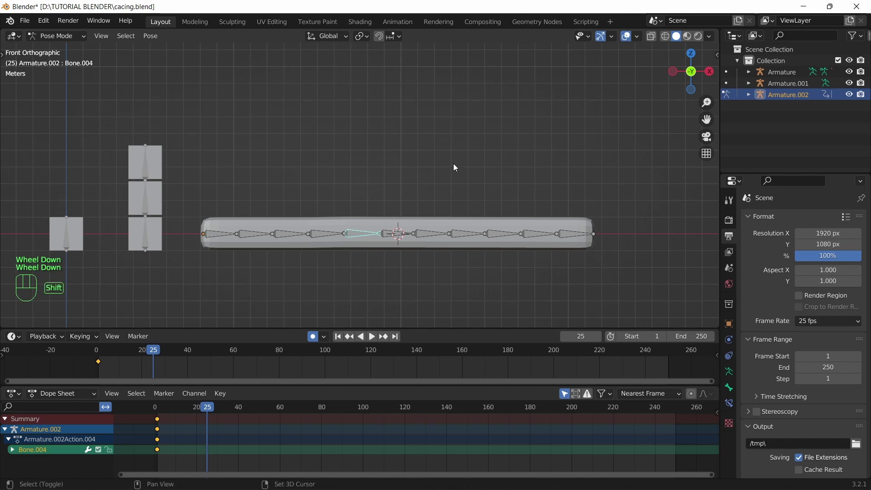
middle_click_drag(454, 164, 427, 212, "shift")
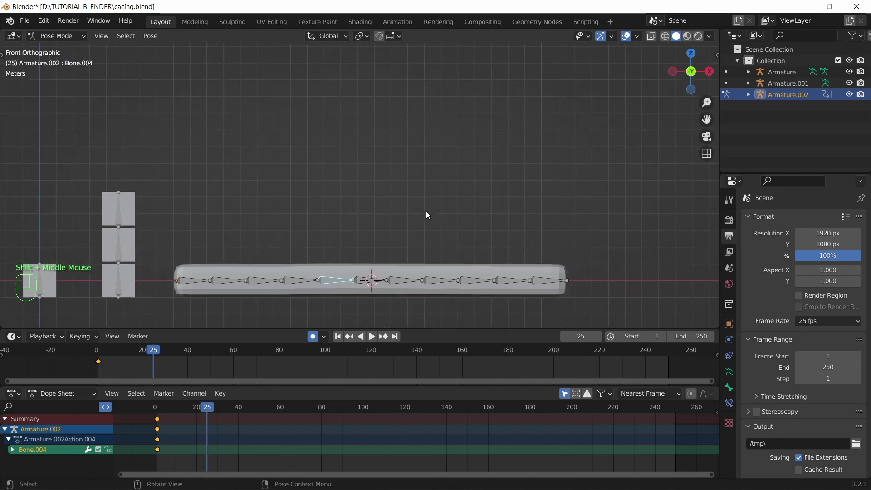
left_click(300, 282)
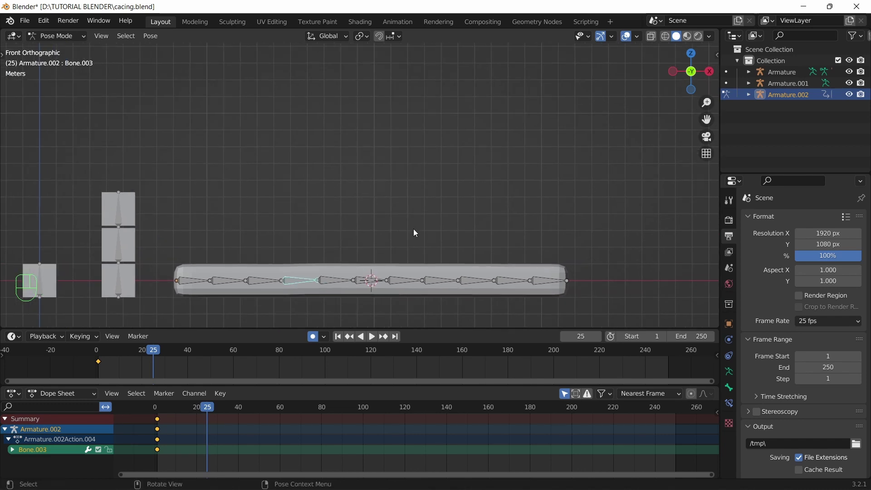
key("r")
left_click(363, 191)
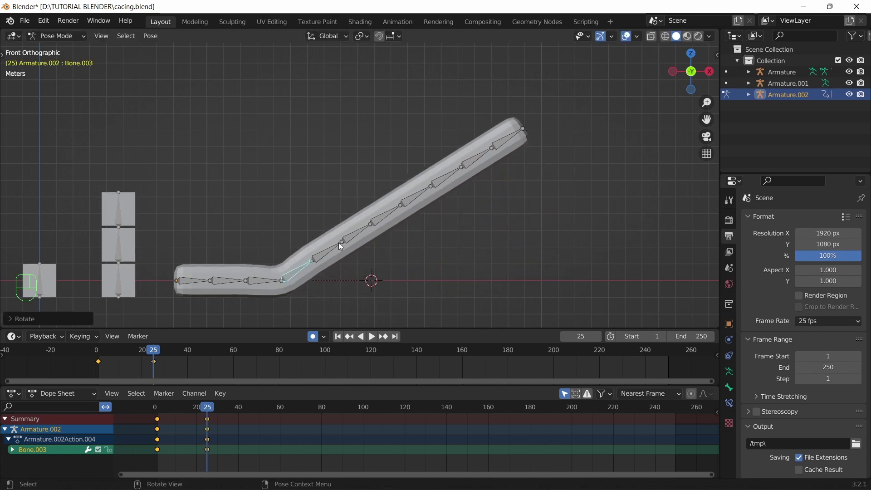
- Rotate the bones above Bone.003 at frame 25 so the worm stands upright and its tip curls forward
left_click(338, 242)
key("r")
left_click(385, 159)
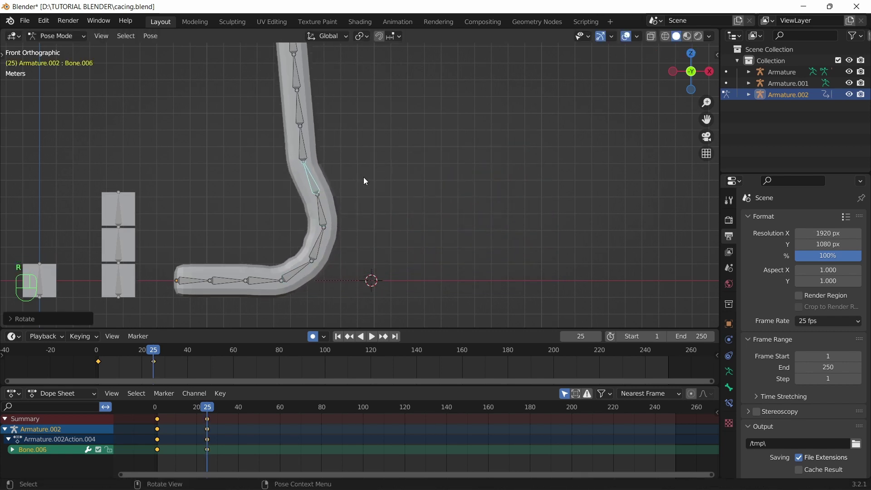
middle_click_drag(364, 178, 327, 176, "shift")
left_click(323, 152)
scroll(393, 227, "down", 2)
- Refine the rotations of Bone.004, the middle bones and Bone.003 at frame 25 to shape an S curve
key("r")
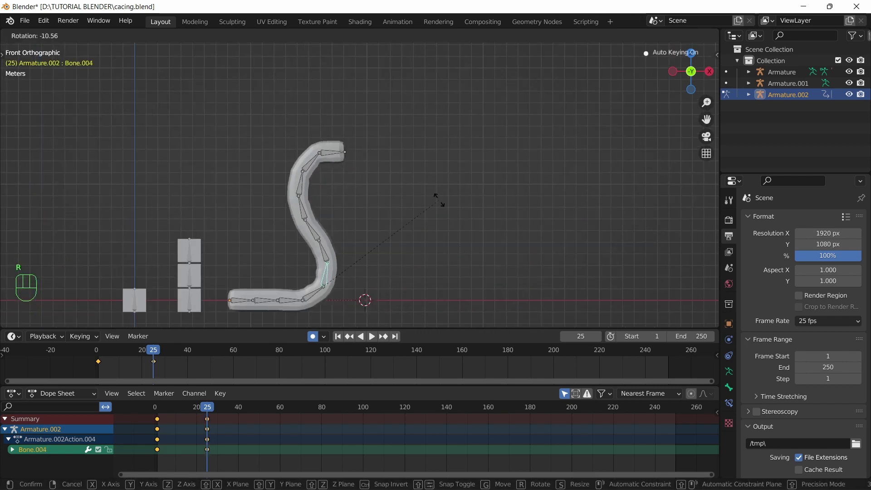
left_click(409, 202)
left_click(309, 188)
key("r")
left_click(426, 193)
left_click(311, 232)
key("r")
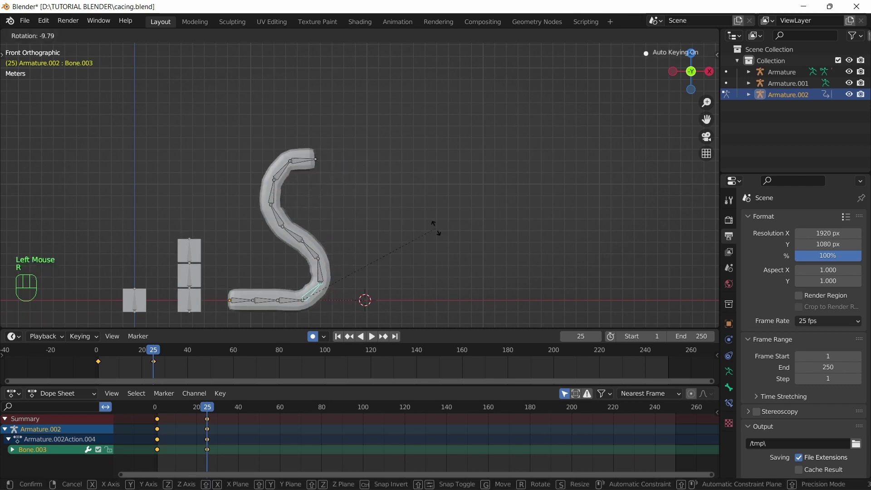
left_click(431, 235)
- At frame 30, rotate the middle bones and Bone.007 to bend the worm's upper body forward
left_click(224, 411)
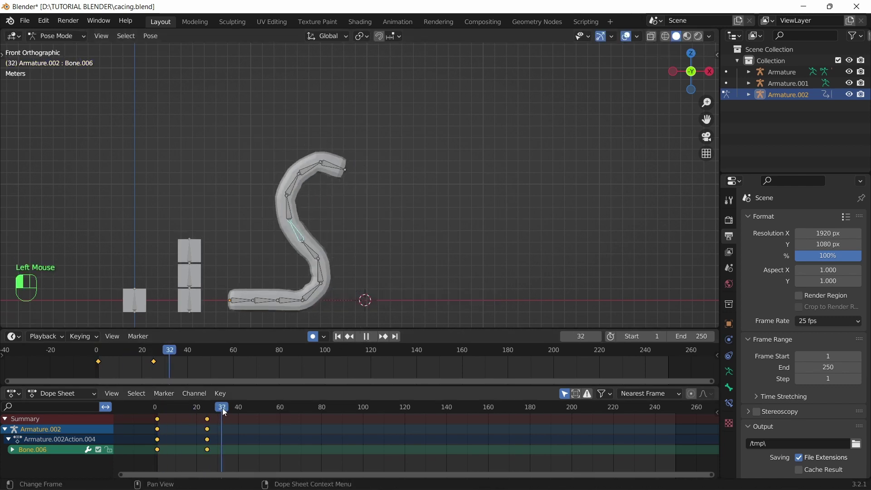
key("Left")
key("Left")
key("Left")
left_click(319, 266)
key("r")
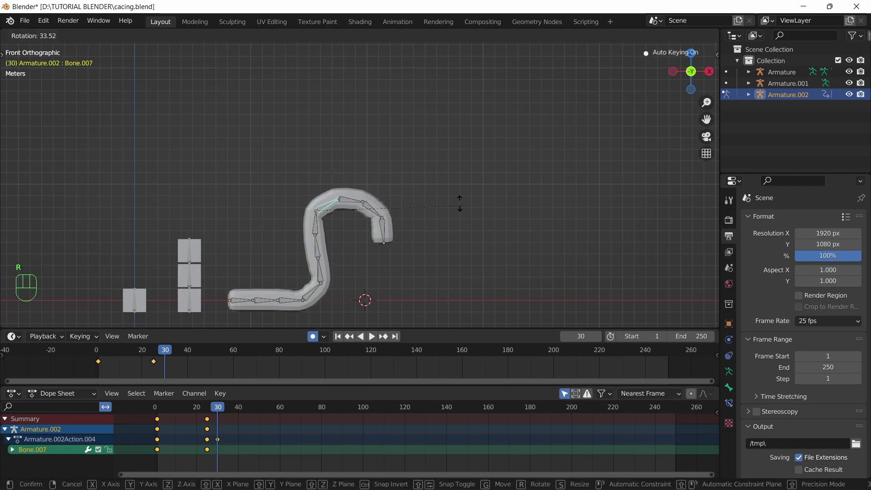
left_click(454, 212)
- Adjust the remaining bone rotations up to Bone.010 at frame 30 to form a forward-reaching arch
key("r")
left_click(316, 293)
left_click(425, 257)
key("r")
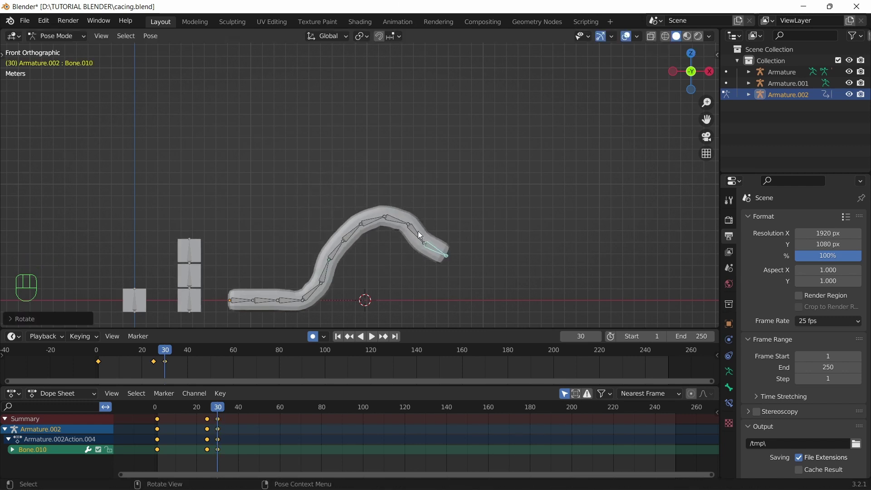
left_click(418, 230)
- Play and scrub through the keyed frames to check the worm's motion between its poses
key("space")
left_click_drag(273, 407, 157, 407)
left_click_drag(355, 371, 156, 370)
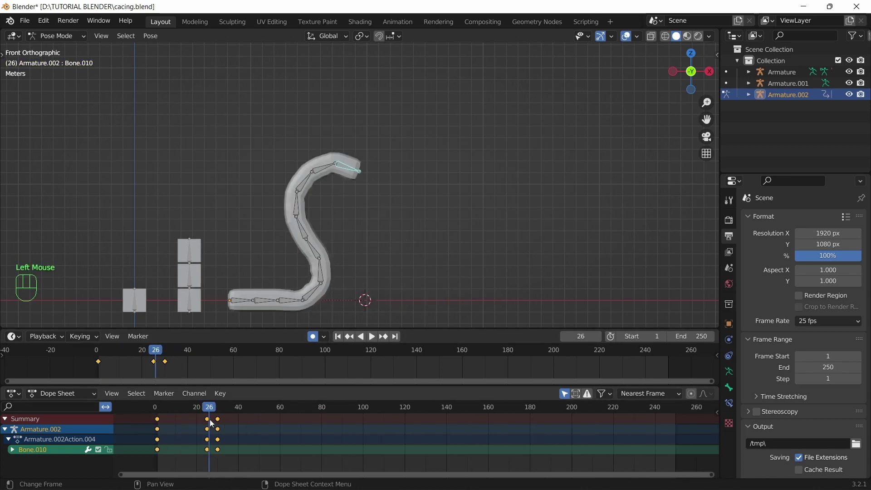
left_click(209, 423)
left_click_drag(209, 423, 236, 424)
right_click(236, 424)
left_click(318, 170)
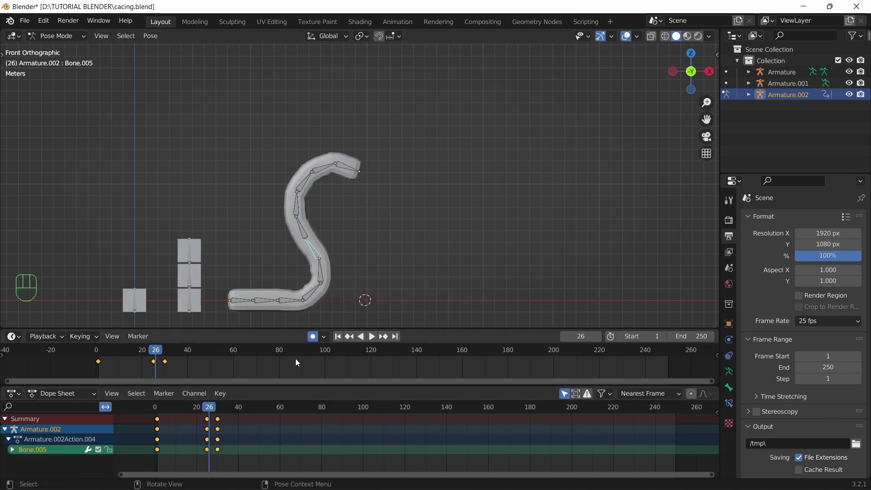
- At frame 35, rotate Bone.004 and the bones above it to raise the worm back from its forward arch
key("Up")
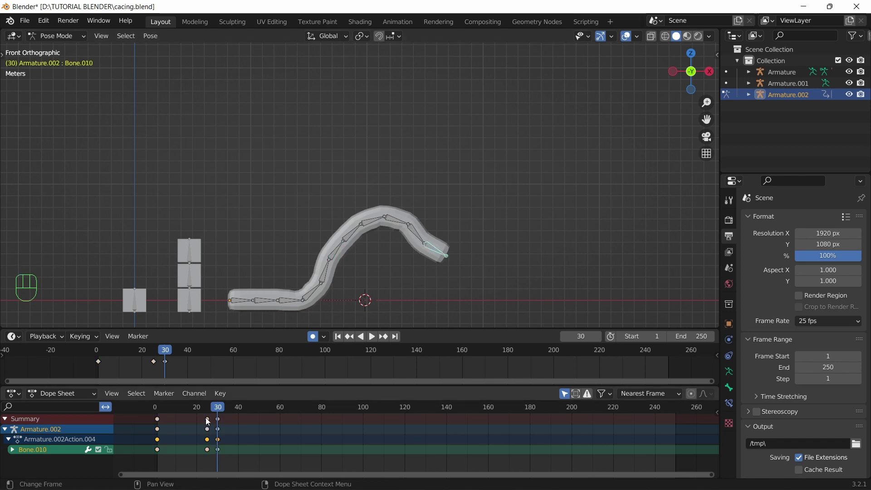
key("Right")
key("Right")
key("Right")
key("Right")
key("Right")
left_click(326, 278)
key("r")
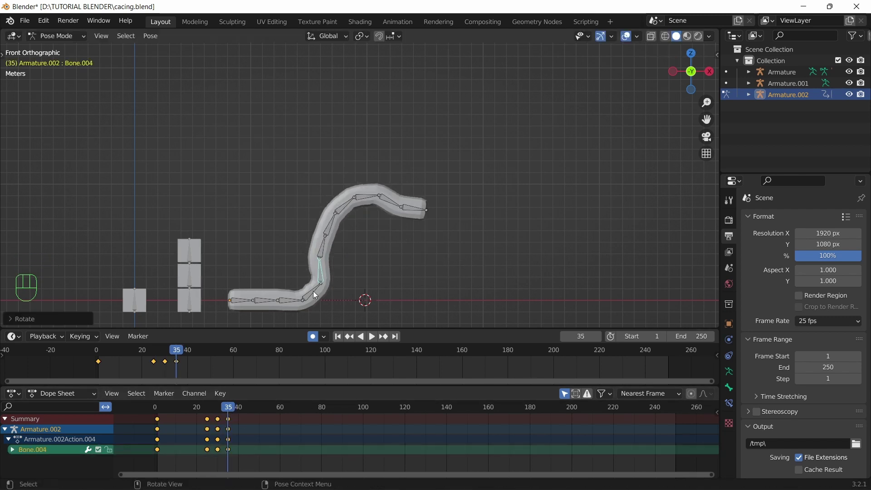
left_click(375, 234)
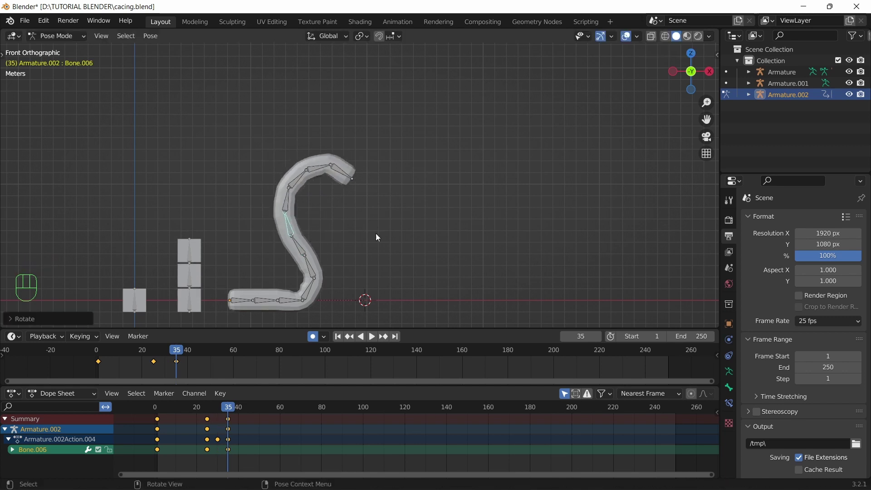
- Adjust the middle bones, including Bone.006, at frame 35 to restore the worm's S curve
key("r")
left_click(314, 246)
left_click(335, 180)
key("r")
left_click(293, 208)
left_click(297, 223)
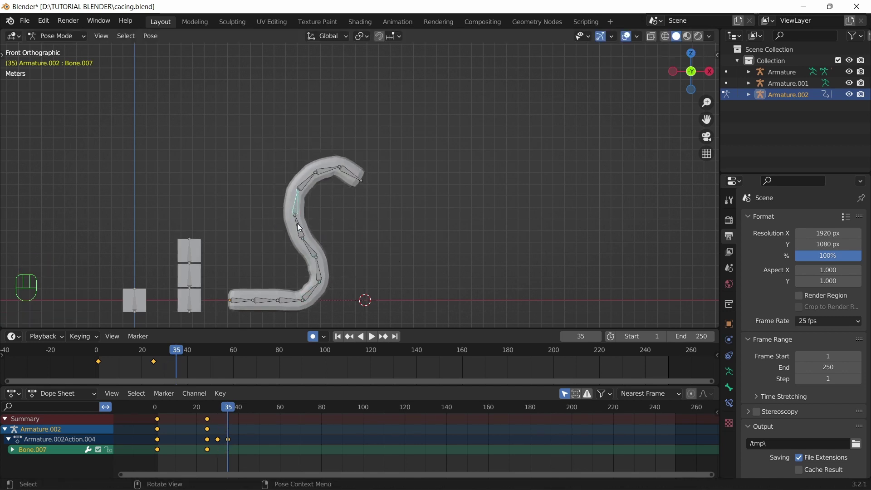
- Play the animation on to frame 40 and set the scene's end frame to 40
left_click(350, 336)
key("space")
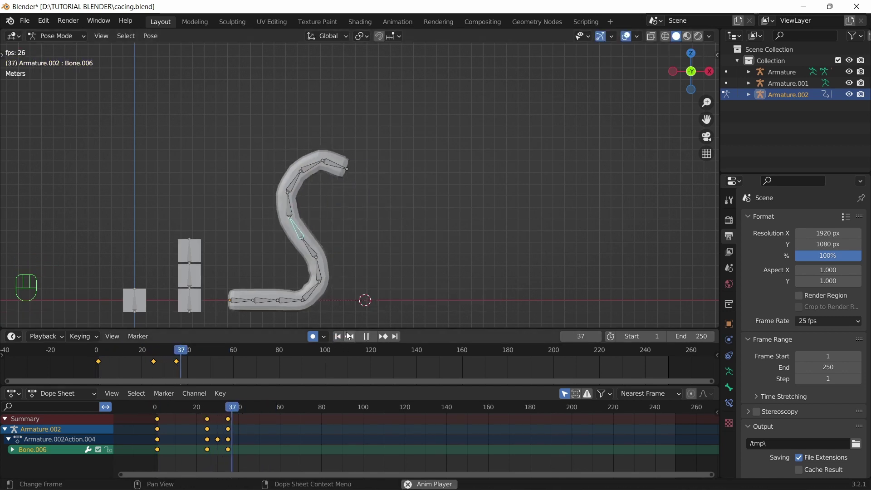
key("space")
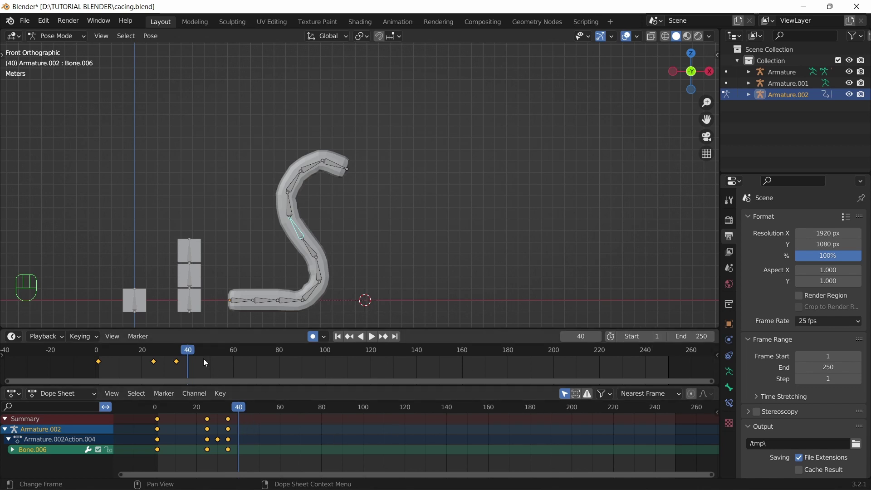
left_click(700, 337)
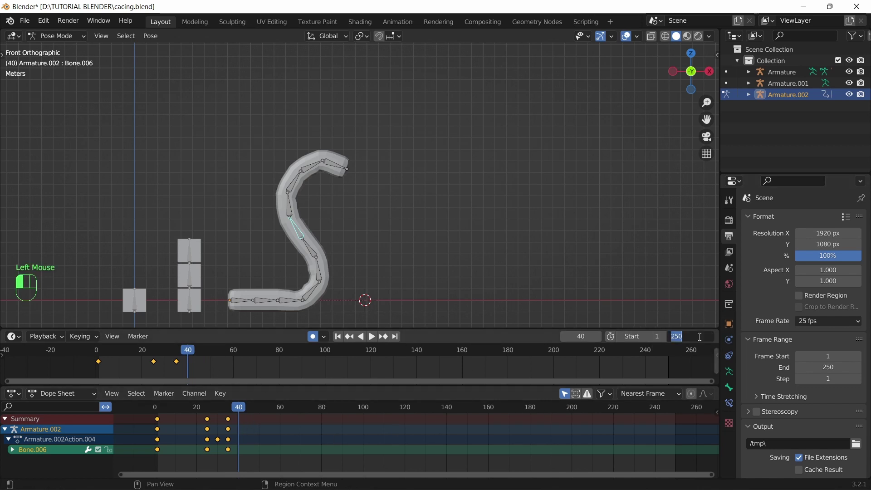
type("40")
key("Return")
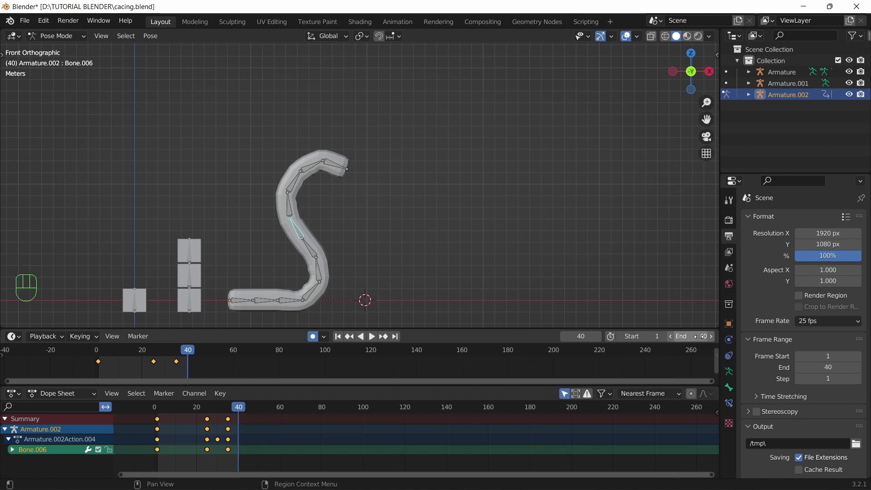
- Play the animation from the first frame and check the worm's movement in front and perspective views
left_click(342, 337)
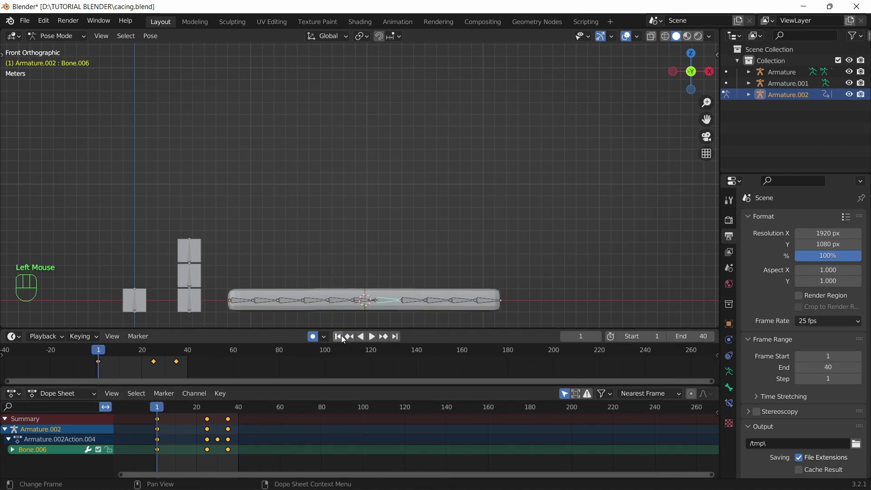
key("space")
key("space")
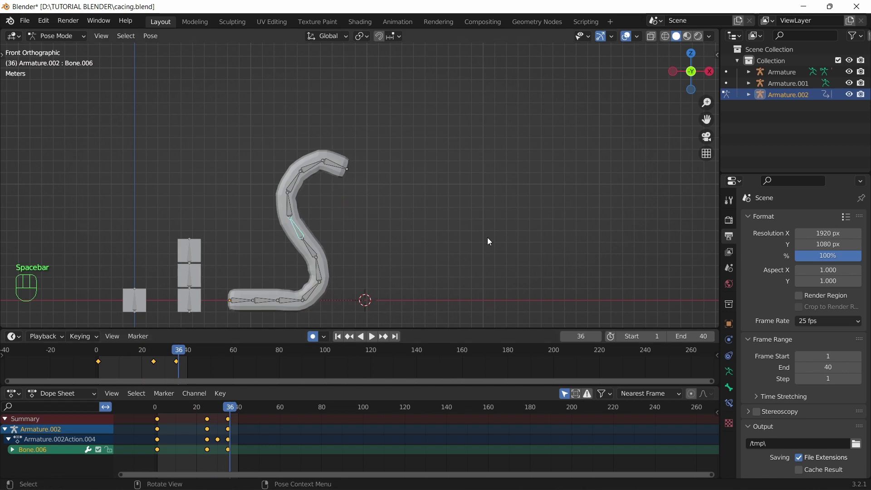
middle_click_drag(488, 238, 436, 254)
key("space")
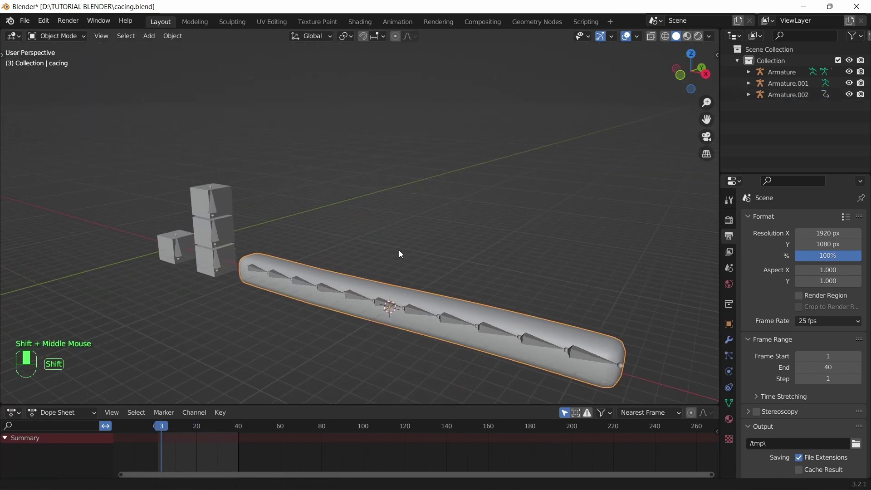
key("space")
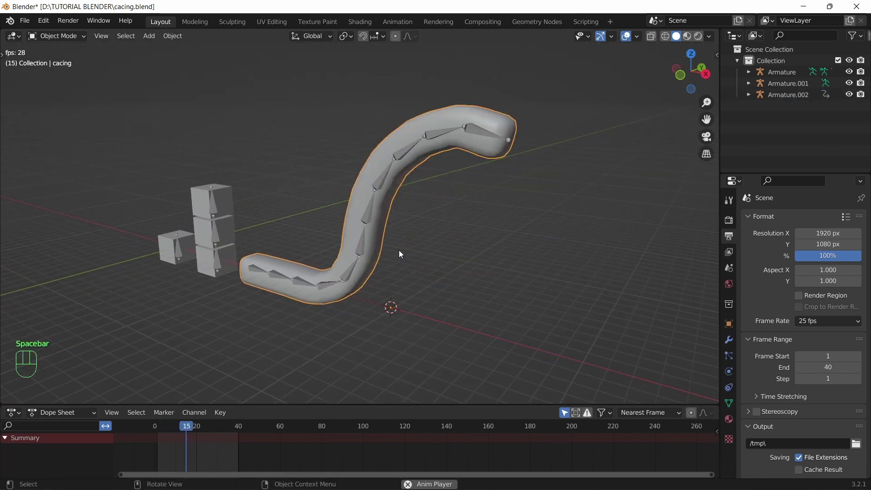